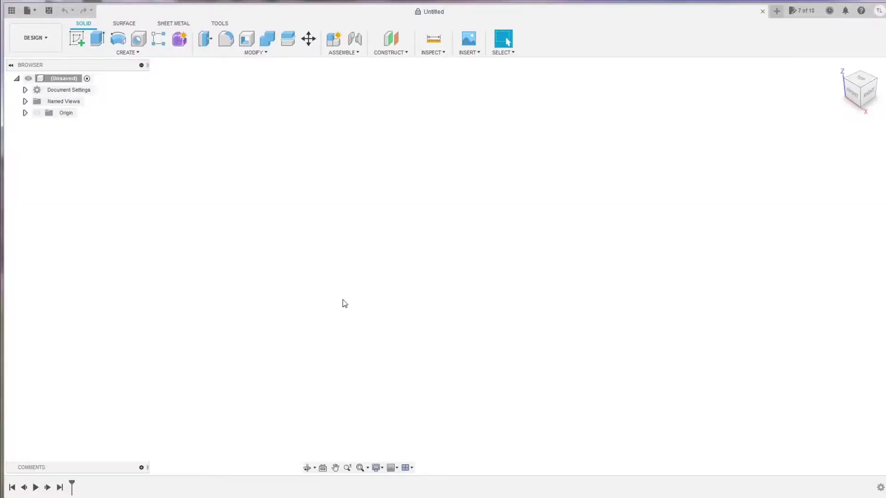
# Change the document's active units from millimetres to inches
pyautogui.click(25, 89)
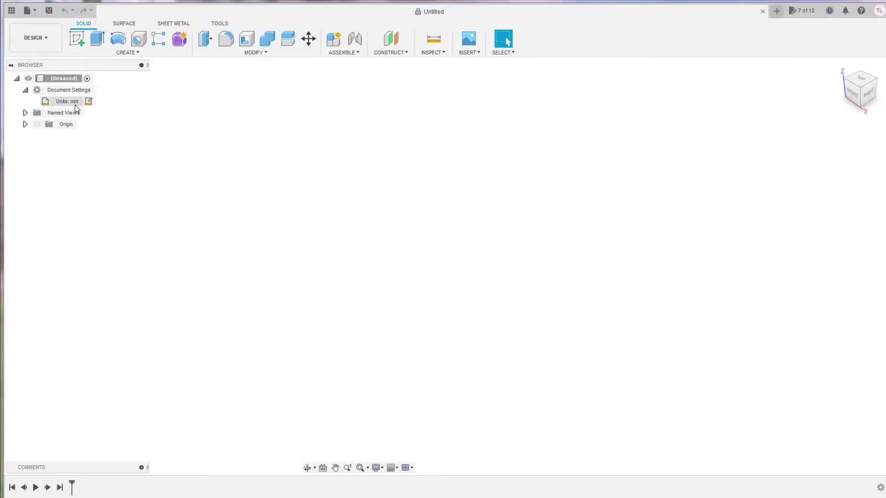
pyautogui.click(88, 101)
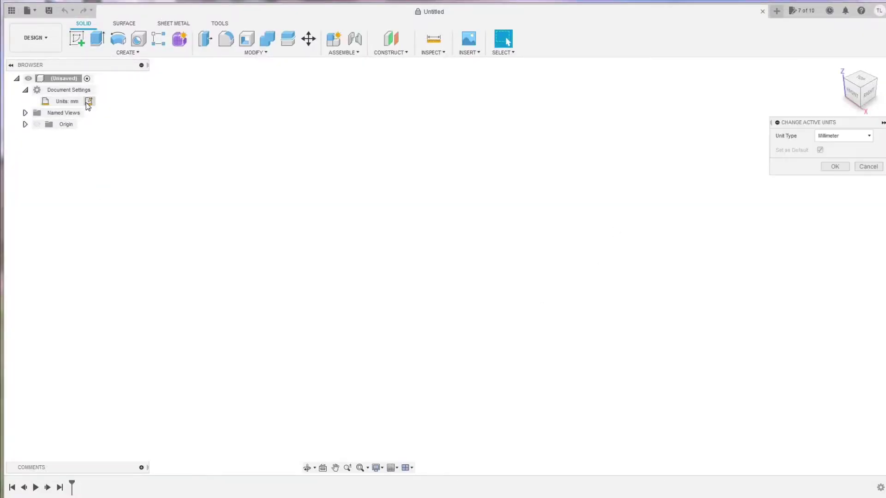
pyautogui.click(852, 138)
pyautogui.click(835, 181)
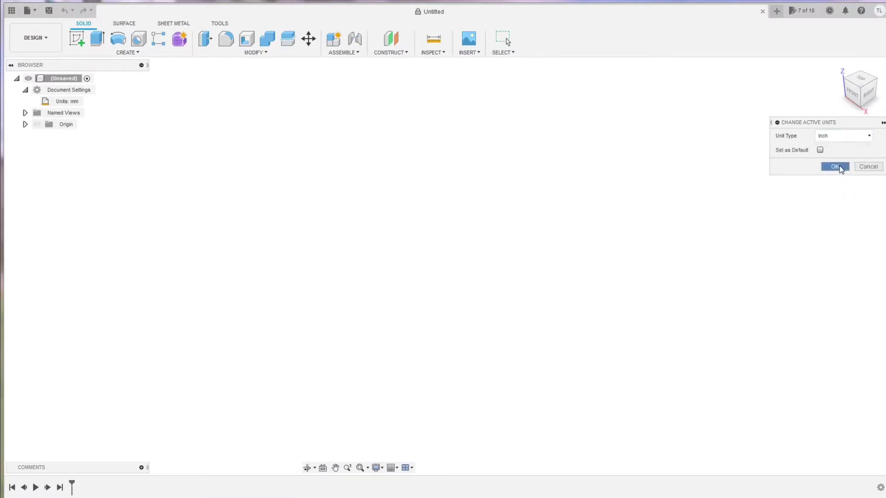
pyautogui.click(840, 167)
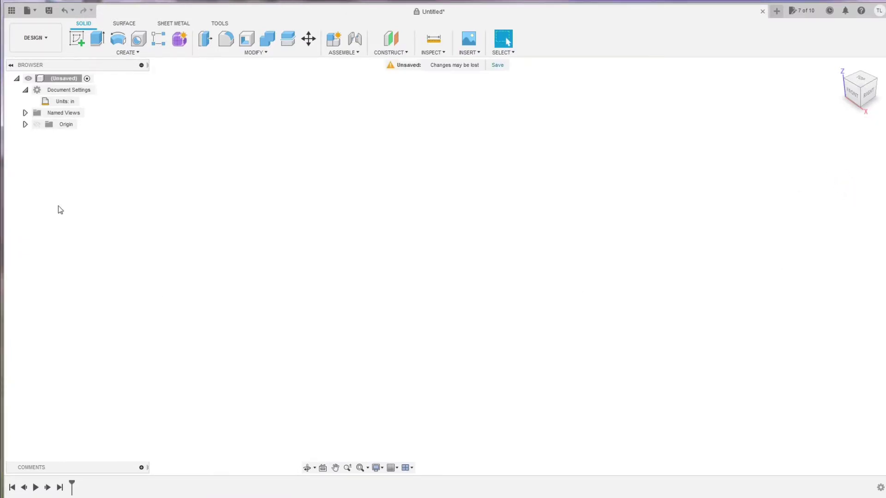
# Start a sketch on the front plane and draw an upright rectangle about 4.6 in tall with its lower corner at the origin
pyautogui.click(77, 39)
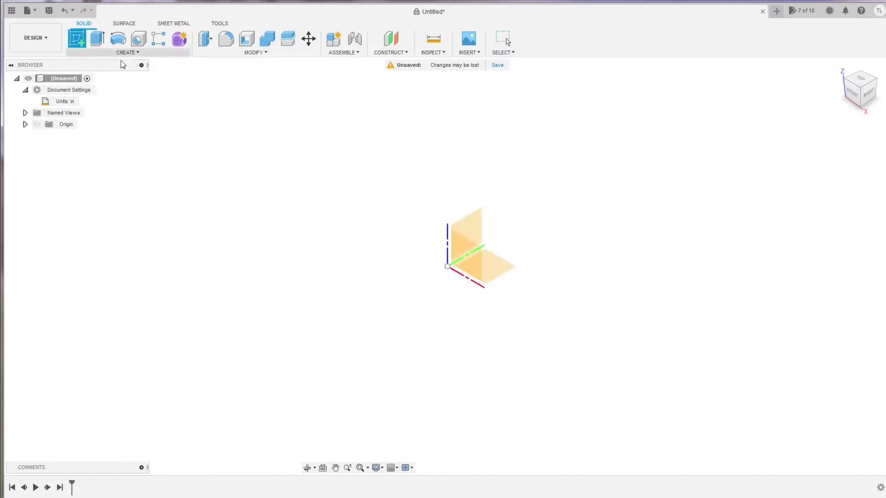
pyautogui.click(853, 98)
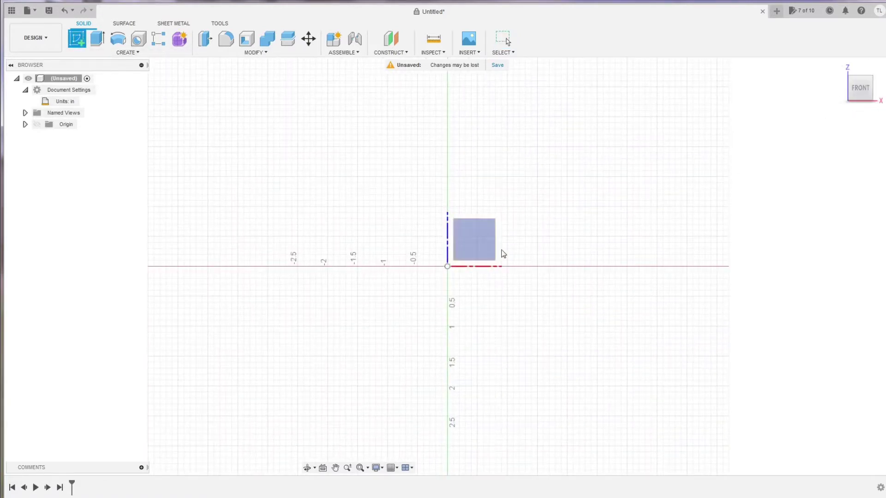
pyautogui.click(476, 257)
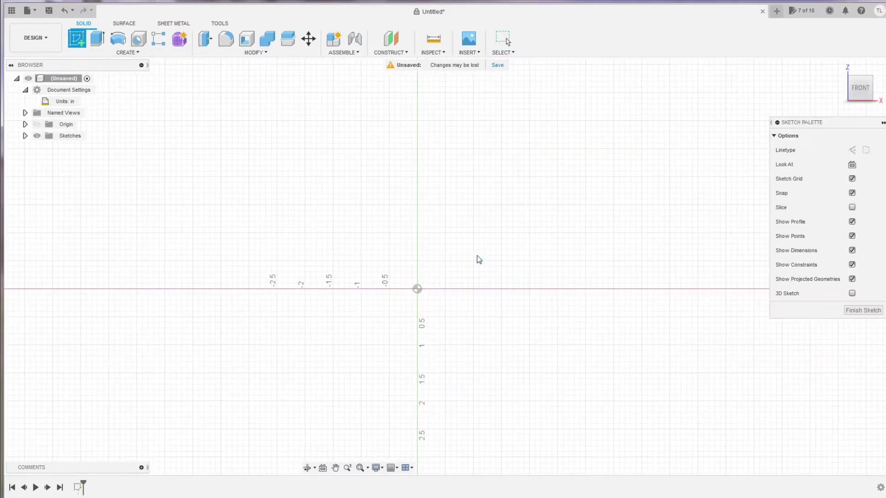
pyautogui.click(97, 39)
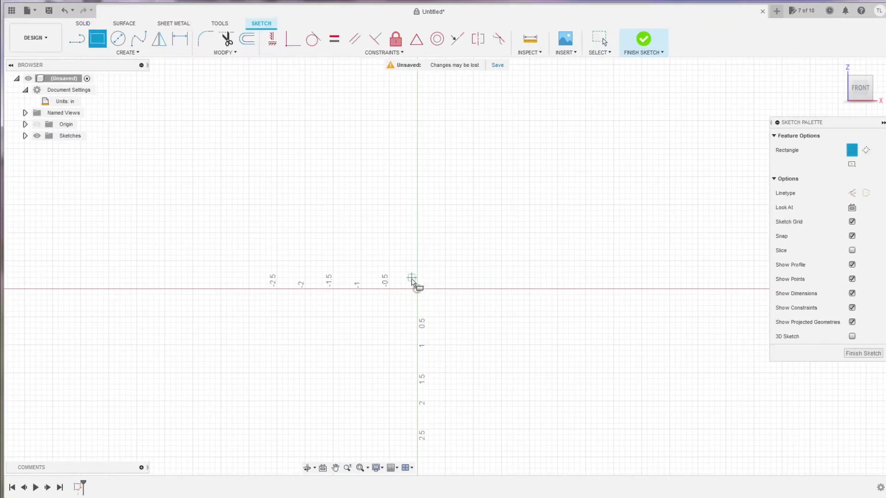
pyautogui.click(418, 290)
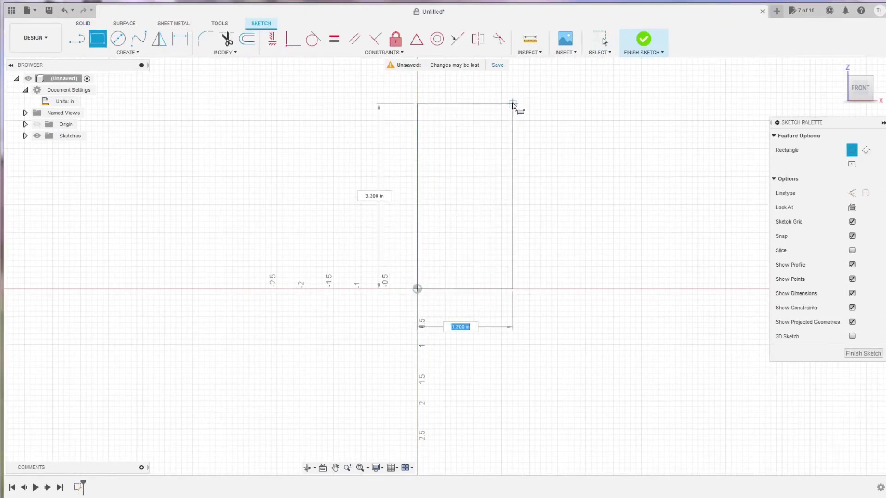
pyautogui.scroll(-2, 508, 200)
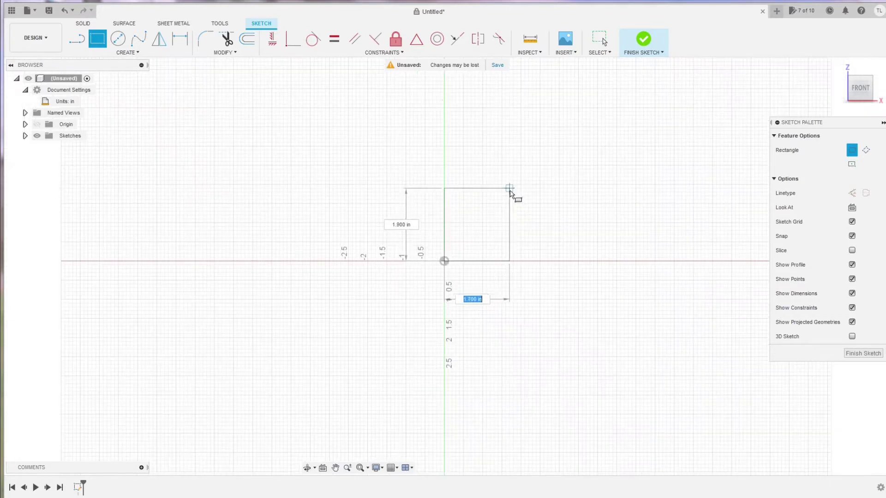
pyautogui.click(521, 85)
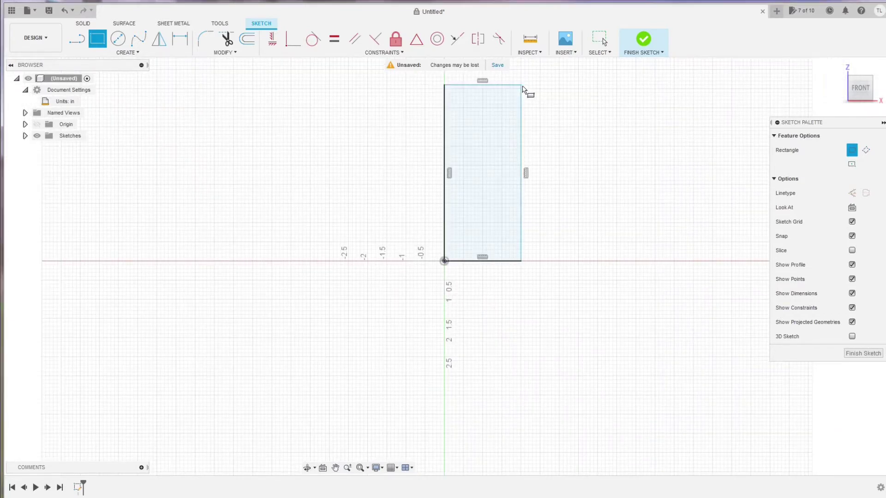
# Draw a shorter upright rectangle standing on the horizontal axis away from the first, and a horizontal rectangle between the two
pyautogui.click(636, 173)
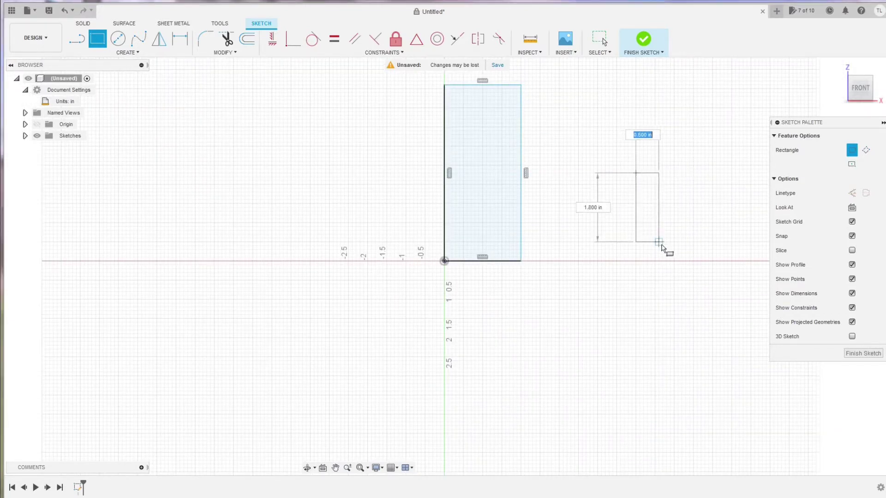
pyautogui.click(675, 262)
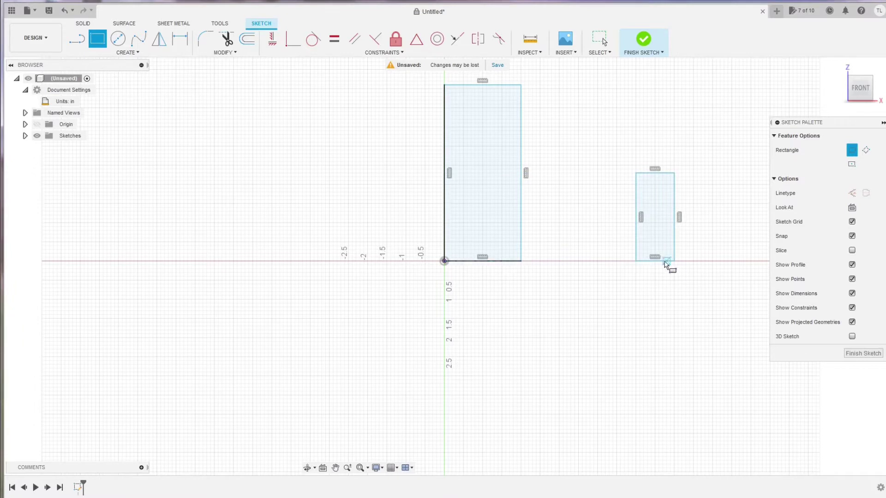
pyautogui.click(540, 143)
pyautogui.click(625, 173)
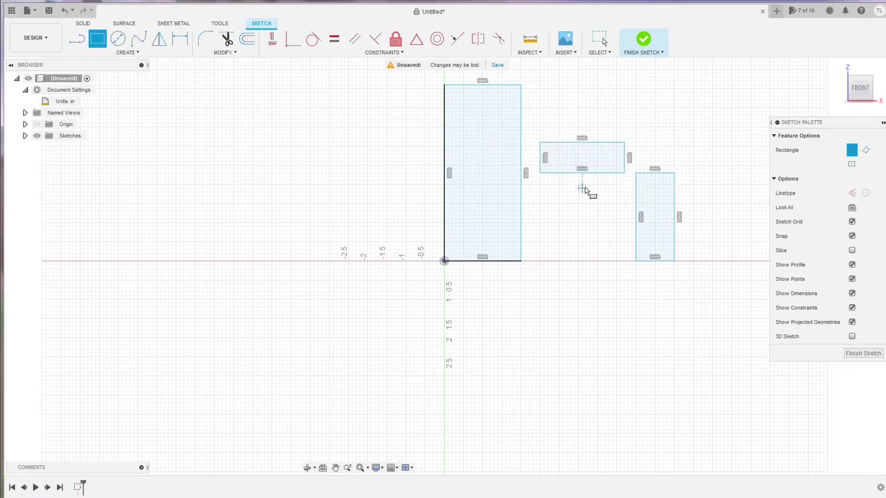
# Add a user parameter l1 of 27 in with the comment "Length of the long frame bar"
pyautogui.click(225, 52)
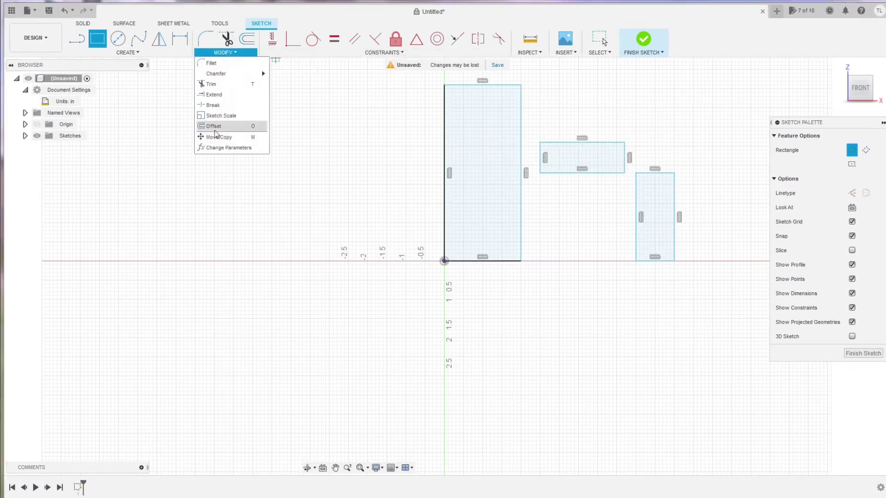
pyautogui.click(213, 148)
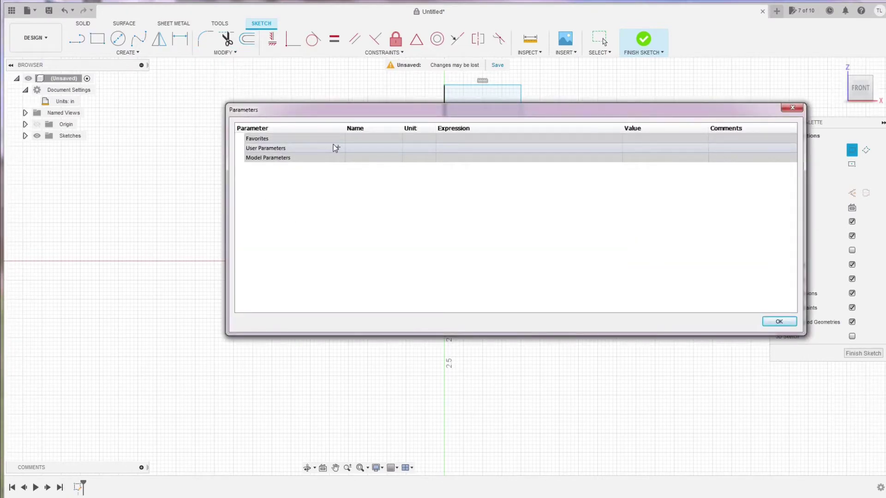
pyautogui.click(337, 147)
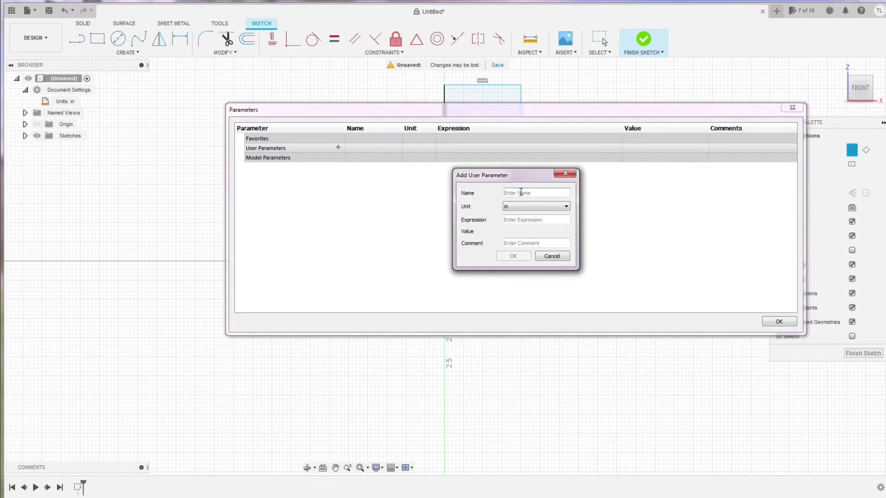
pyautogui.write('l1')
pyautogui.click(522, 220)
pyautogui.write('27')
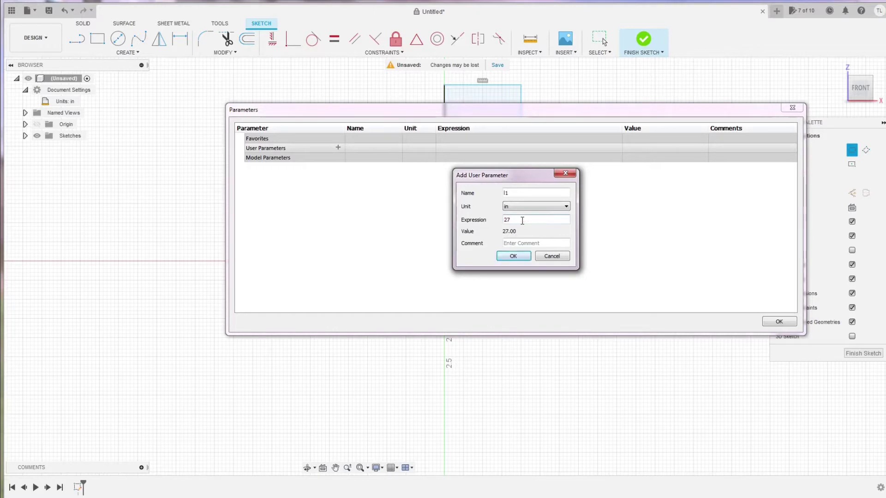
pyautogui.click(522, 243)
pyautogui.write('Length of the long fr')
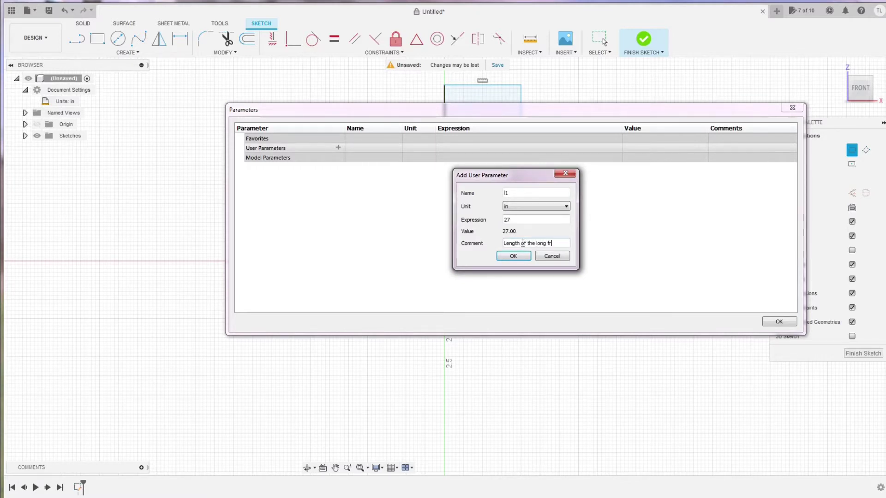
pyautogui.write('ame bar')
pyautogui.click(512, 256)
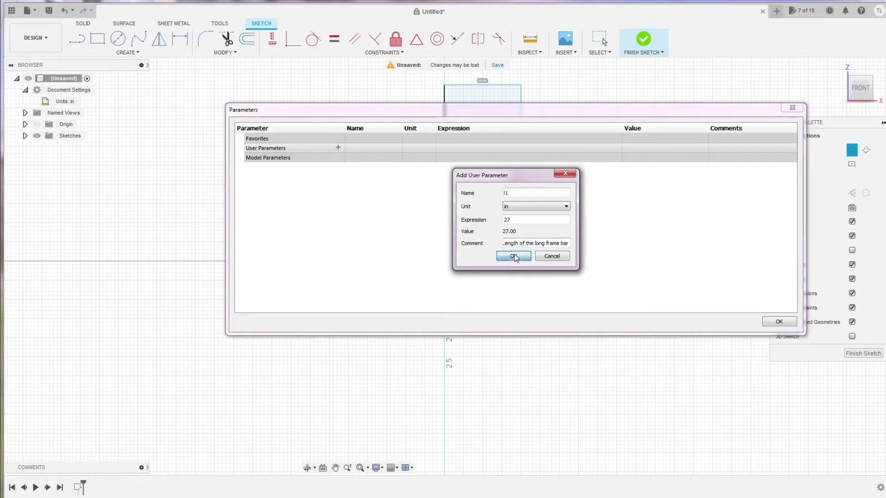
# Add a user parameter l2 of 16 in with the comment "Length of the short frame bar"
pyautogui.click(337, 148)
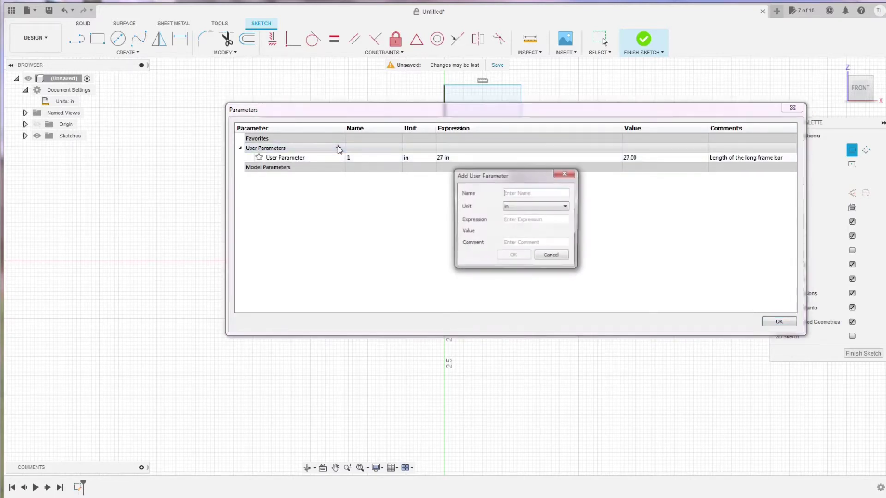
pyautogui.write('l2')
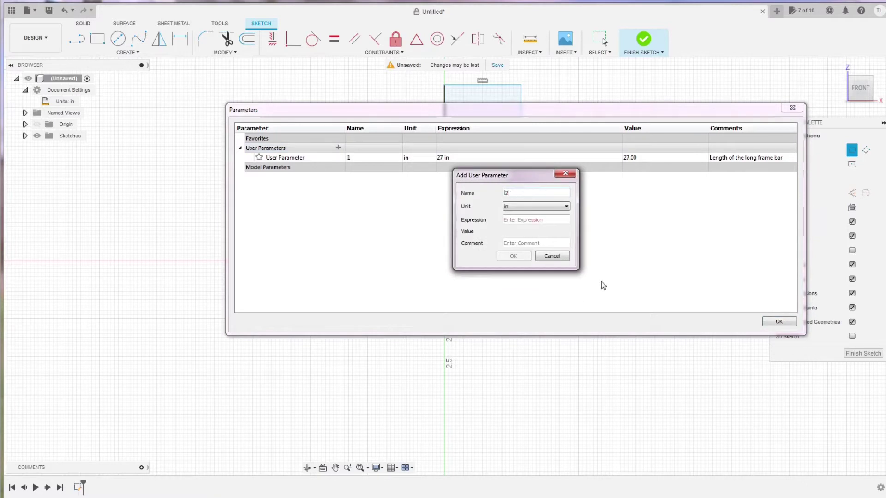
pyautogui.click(538, 220)
pyautogui.write('16')
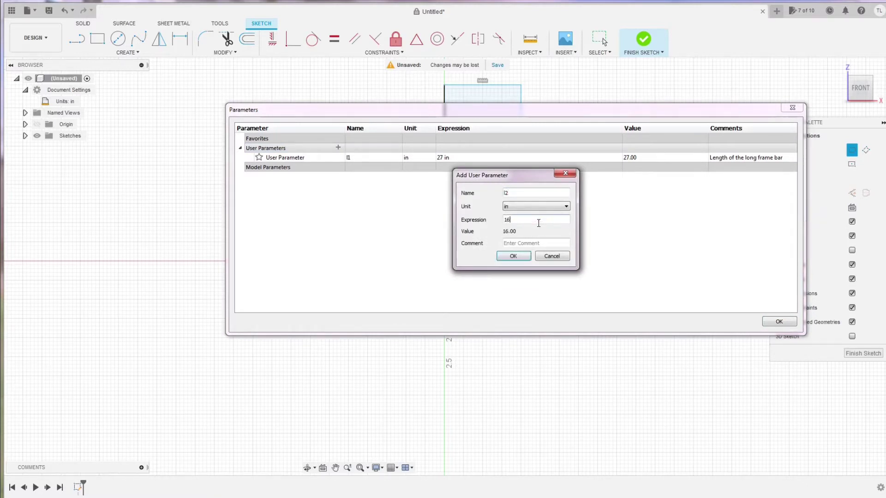
pyautogui.click(532, 241)
pyautogui.write('Length of t')
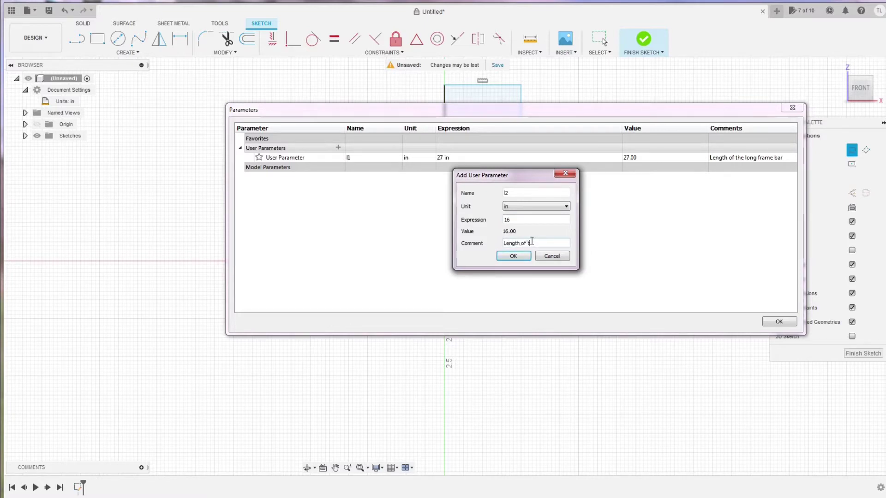
pyautogui.write('he short frame bar')
pyautogui.click(516, 257)
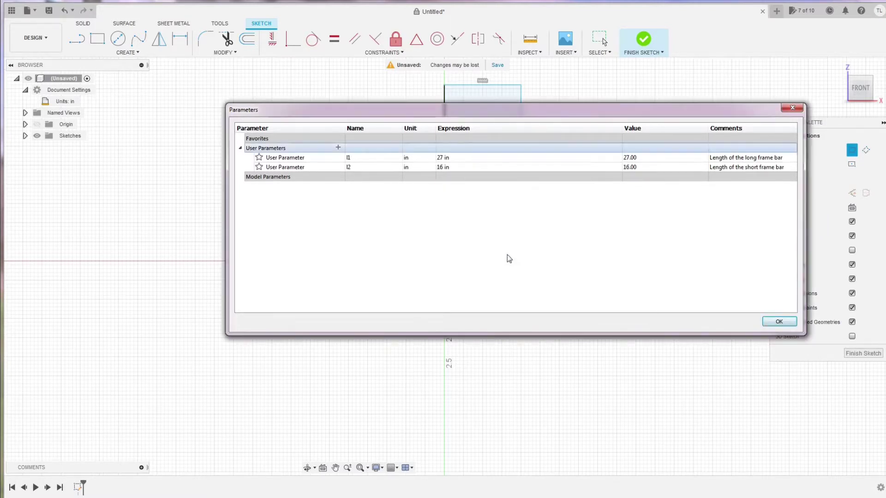
# Add a user parameter l3 of 10 in with the comment "Length of the horizontal bar"
pyautogui.click(338, 148)
pyautogui.click(535, 191)
pyautogui.write('l3')
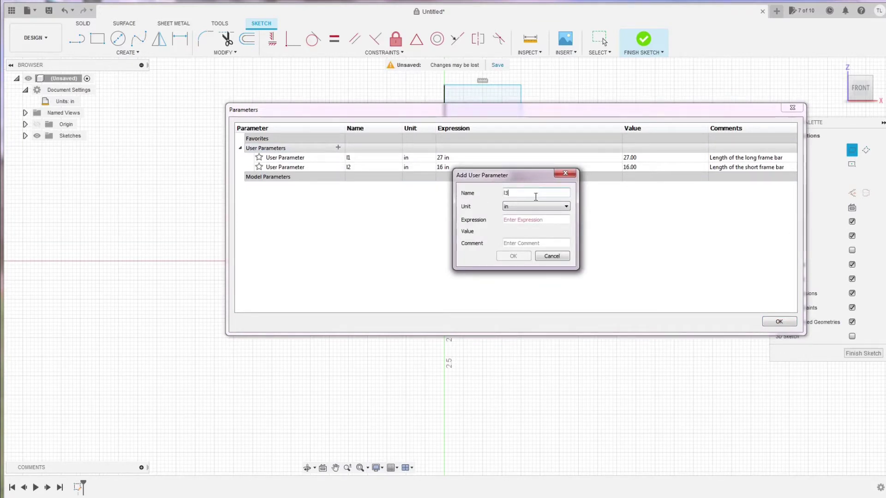
pyautogui.click(514, 220)
pyautogui.write('10')
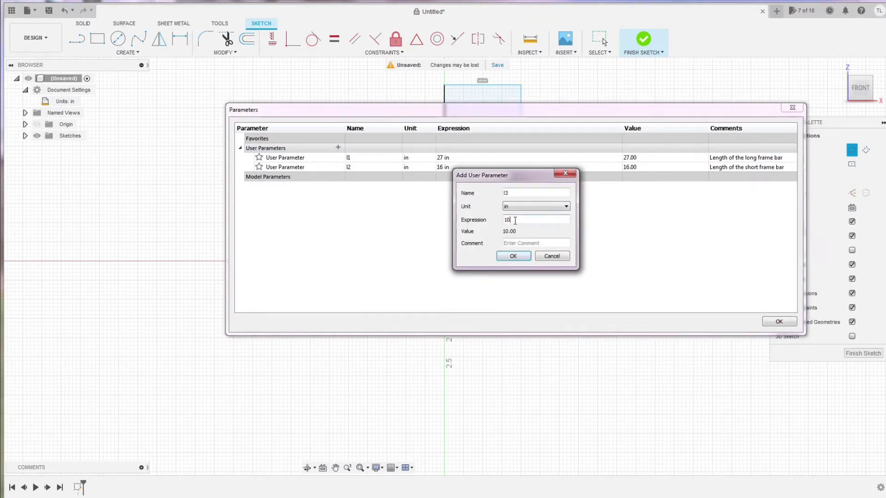
pyautogui.click(522, 242)
pyautogui.write('Length of the horizontal bar')
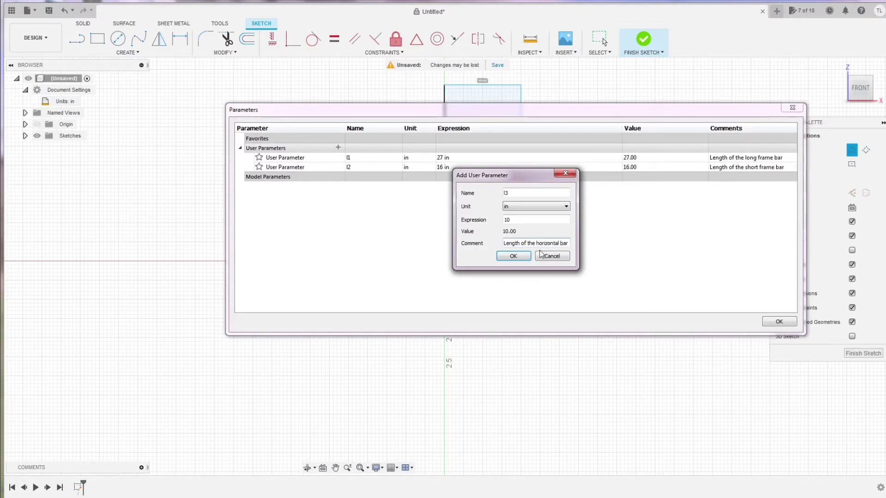
pyautogui.click(513, 256)
# Add a user parameter w1 of 1.5 in with the comment "Width of all the bars" and close the parameter list
pyautogui.click(338, 148)
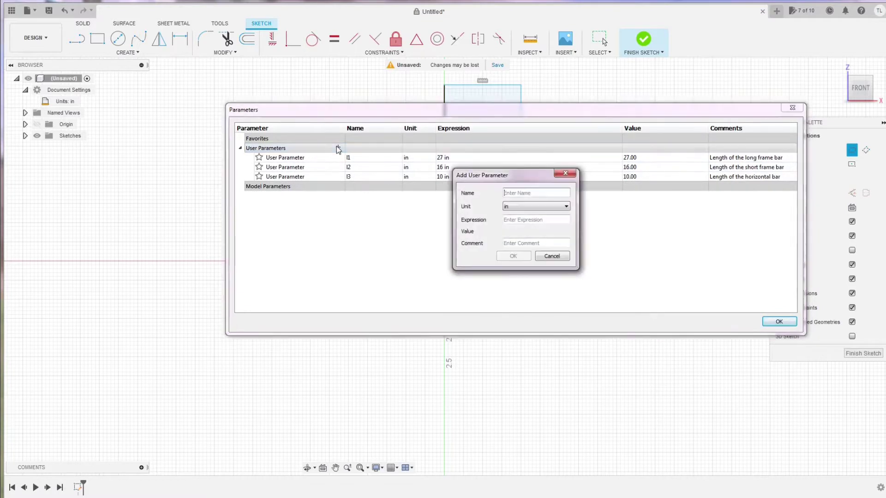
pyautogui.write('w1')
pyautogui.click(523, 220)
pyautogui.write('1')
pyautogui.click(540, 243)
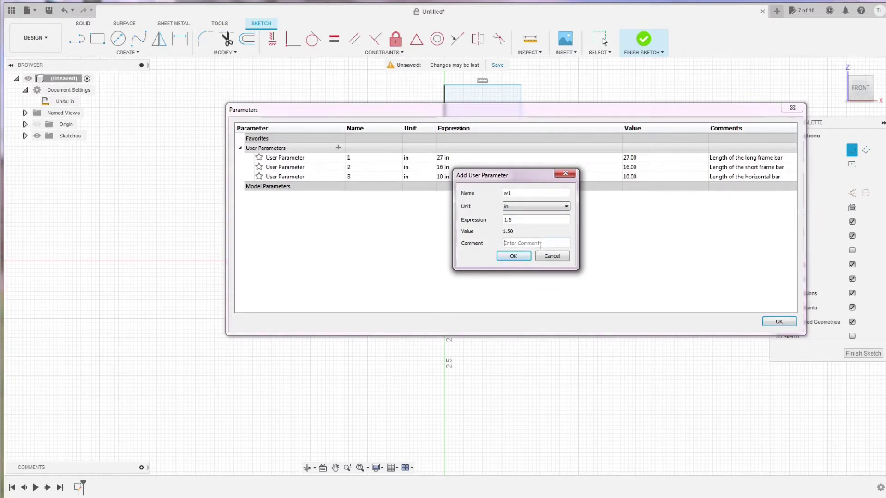
pyautogui.write('Width of all the')
pyautogui.click(513, 256)
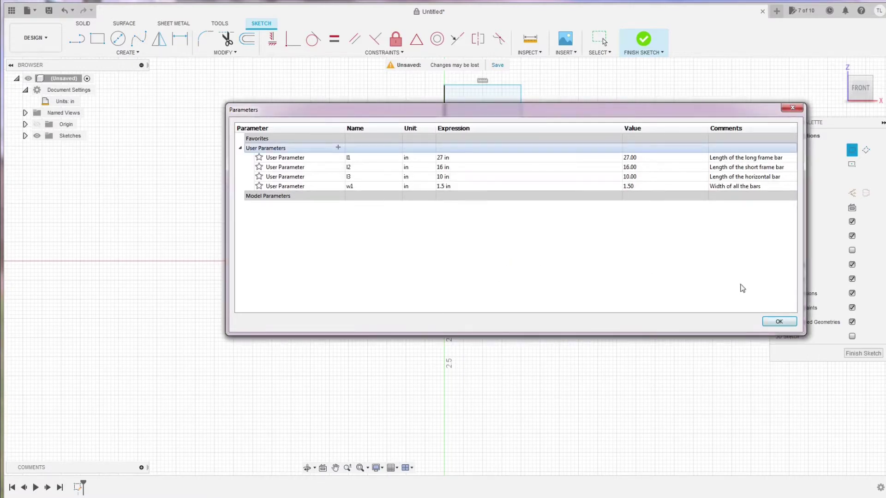
pyautogui.click(778, 323)
# Dimension the left vertical edge of the tall rectangle at the origin using the parameter l1
pyautogui.scroll(-5, 586, 301)
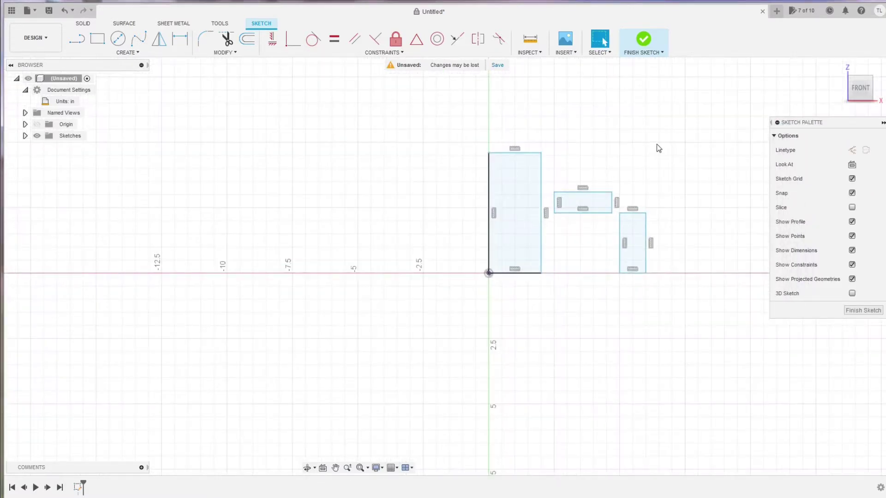
pyautogui.scroll(4, 669, 143)
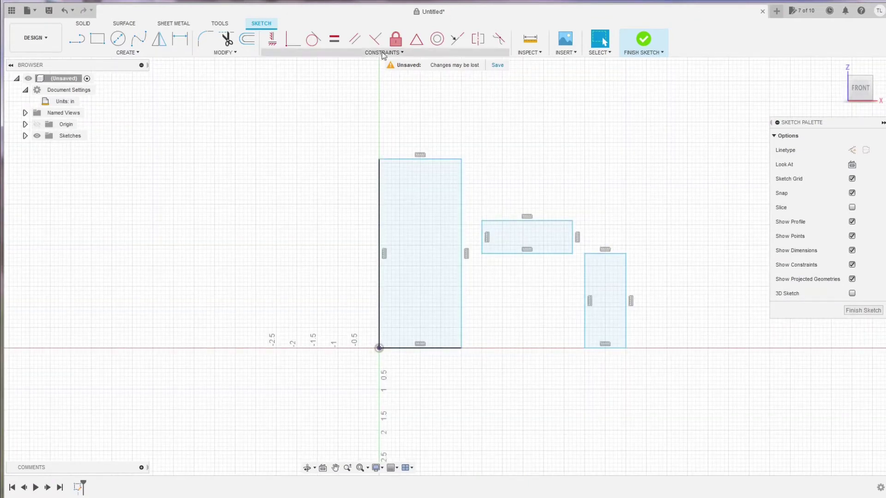
pyautogui.press('d')
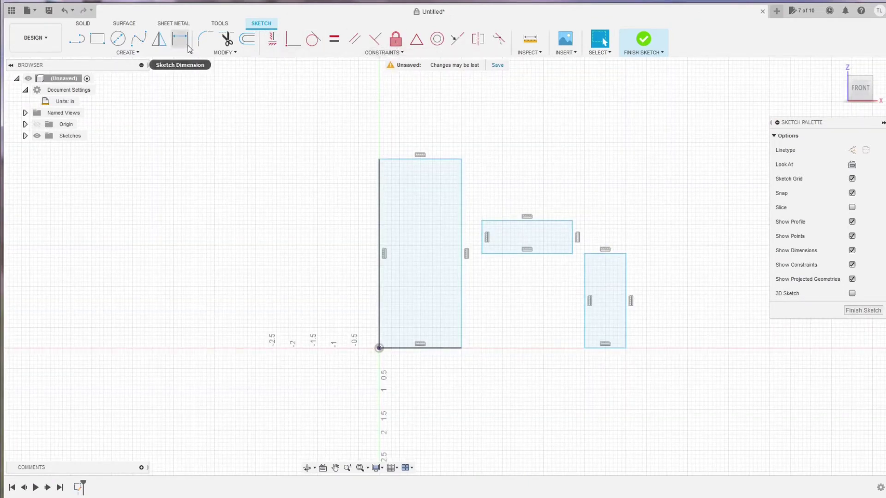
pyautogui.click(382, 292)
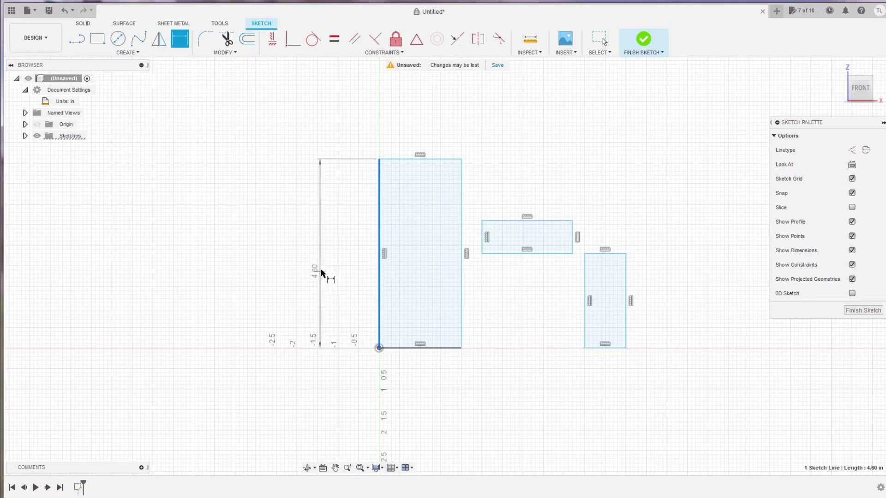
pyautogui.click(325, 257)
pyautogui.write('l1')
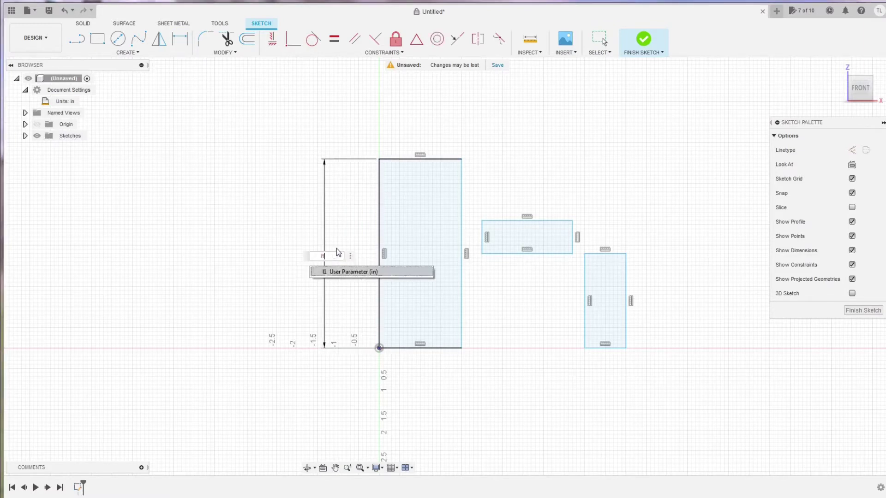
pyautogui.press('Return')
pyautogui.press('Return')
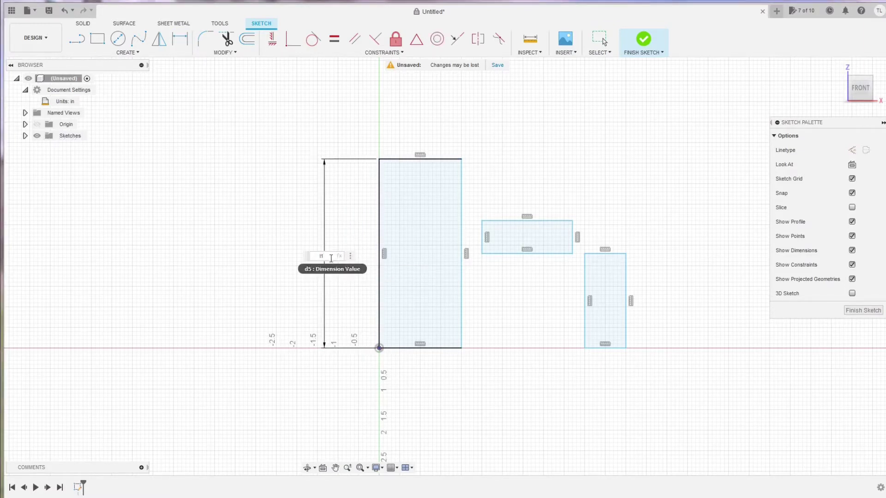
# Dimension the bottom edge of the tall rectangle at the origin using the parameter w1
pyautogui.scroll(-2, 403, 269)
pyautogui.click(436, 329)
pyautogui.click(414, 358)
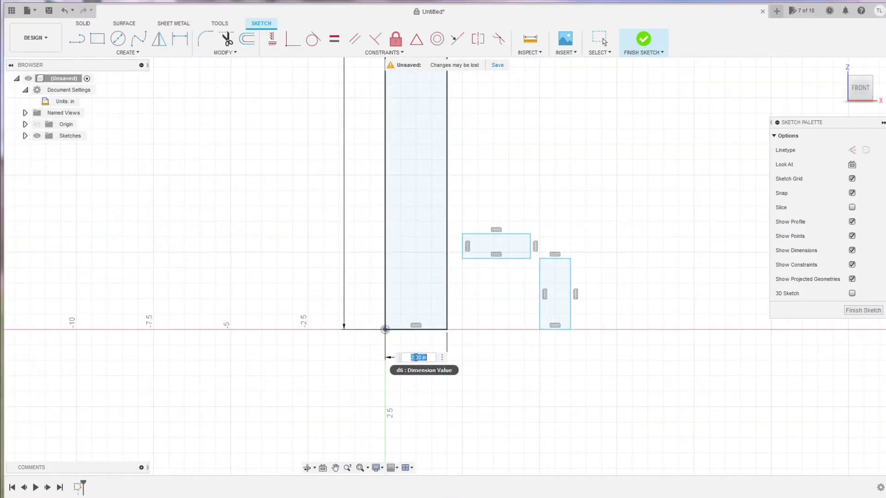
pyautogui.write('w1')
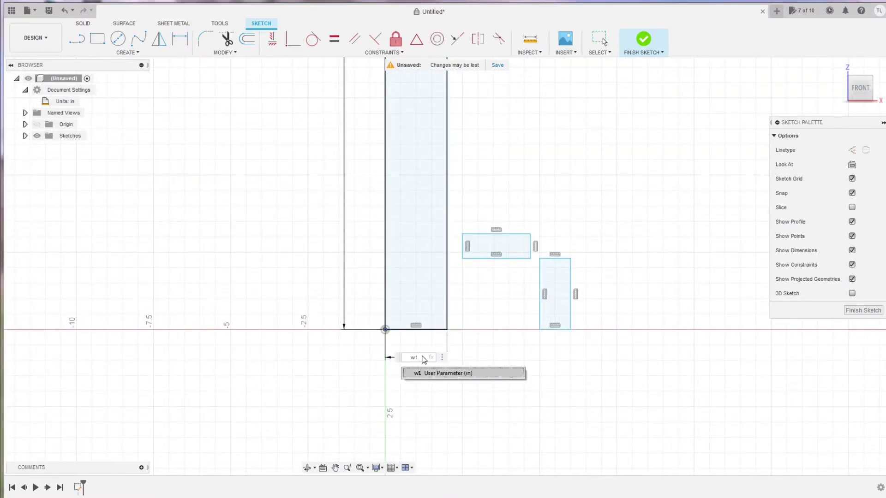
pyautogui.press('Return')
pyautogui.press('Return')
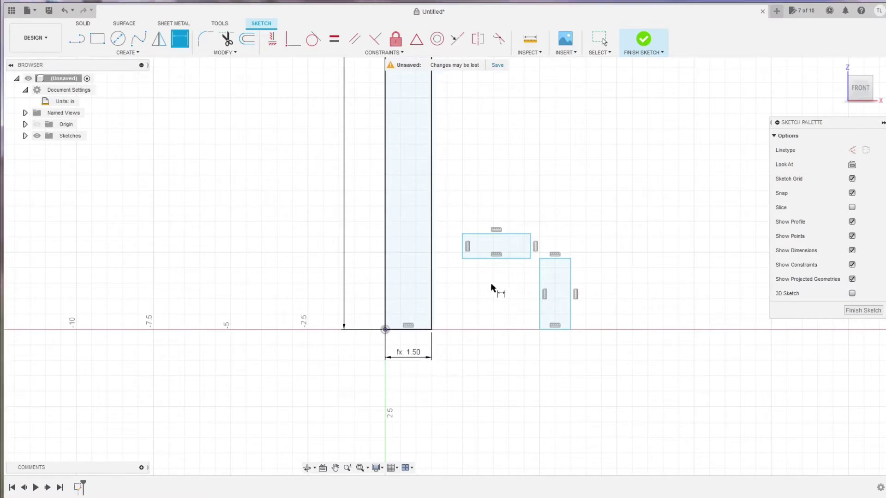
# Dimension the horizontal bar's length with the parameter l3 and its height with w1
pyautogui.click(474, 259)
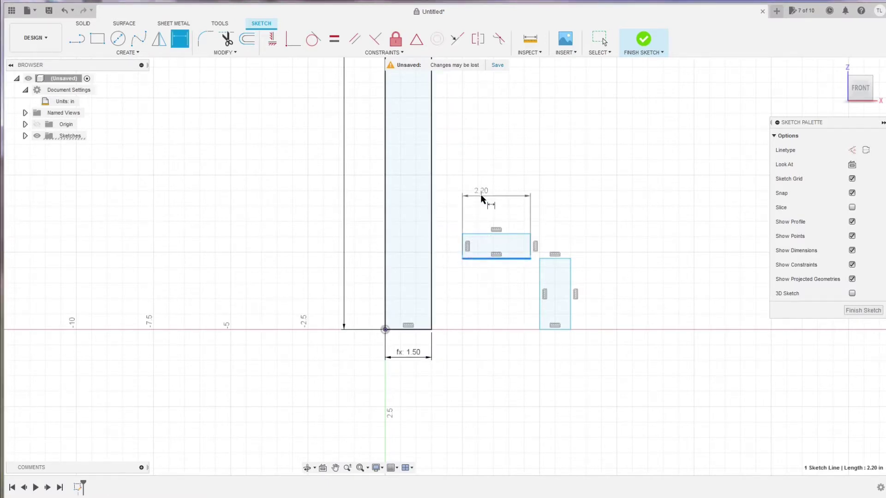
pyautogui.click(485, 286)
pyautogui.write('l3')
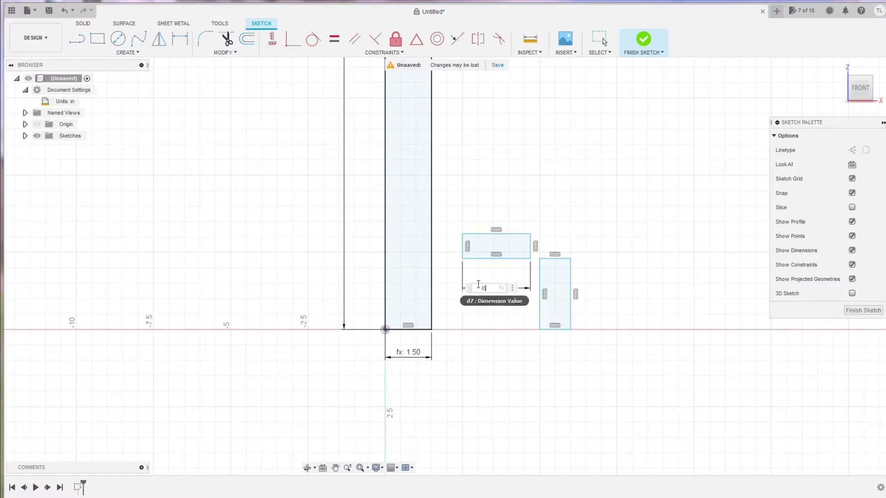
pyautogui.press('Return')
pyautogui.click(530, 255)
pyautogui.click(610, 247)
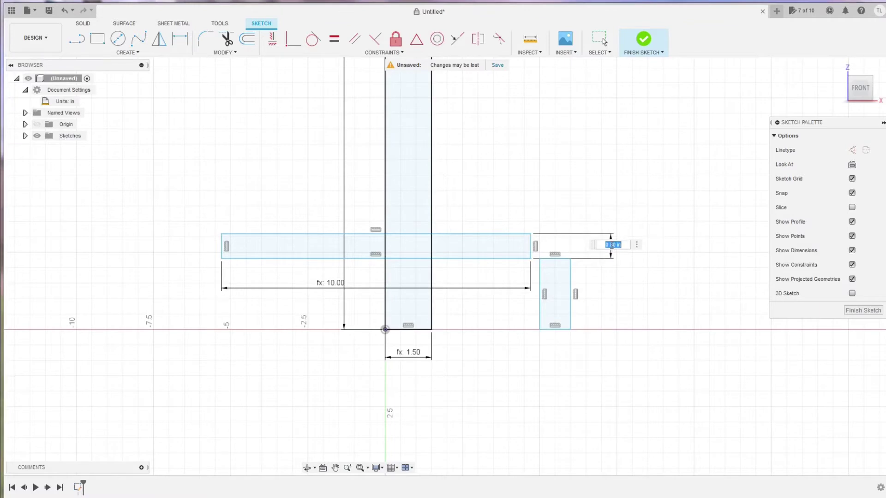
pyautogui.write('w1')
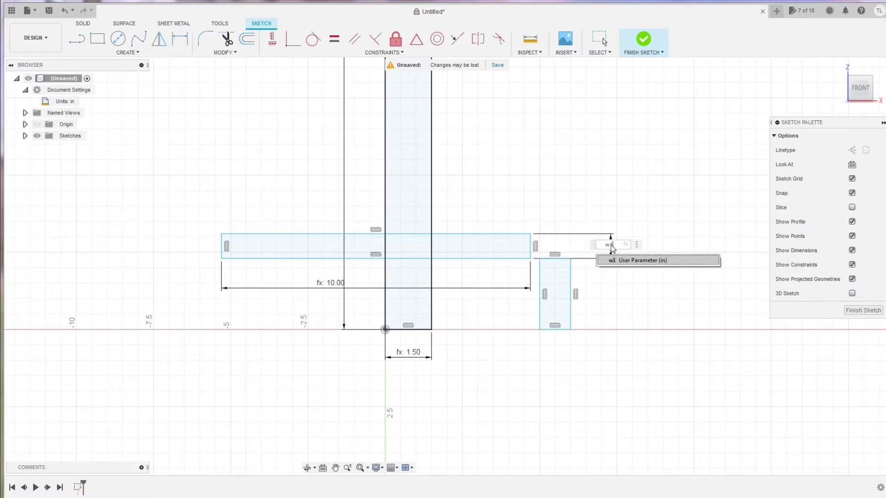
pyautogui.click(615, 261)
pyautogui.press('Return')
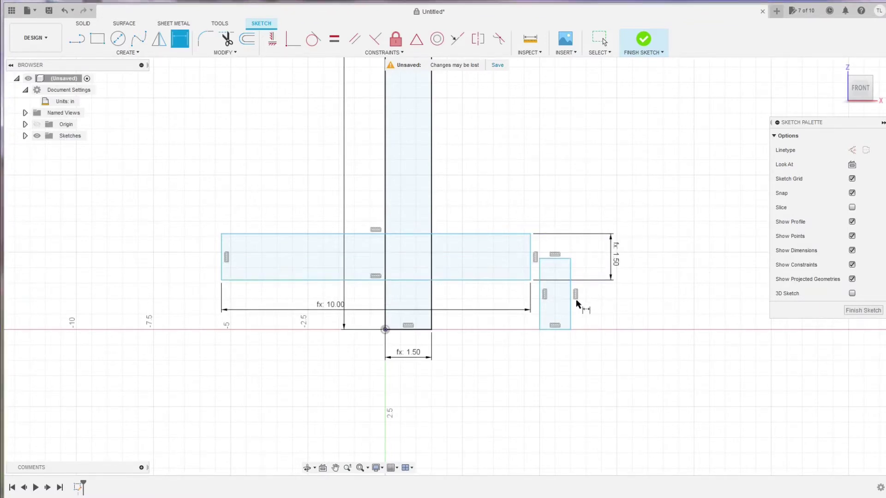
# Dimension the top edge of the short vertical bar with the width parameter w1
pyautogui.click(564, 258)
pyautogui.click(559, 208)
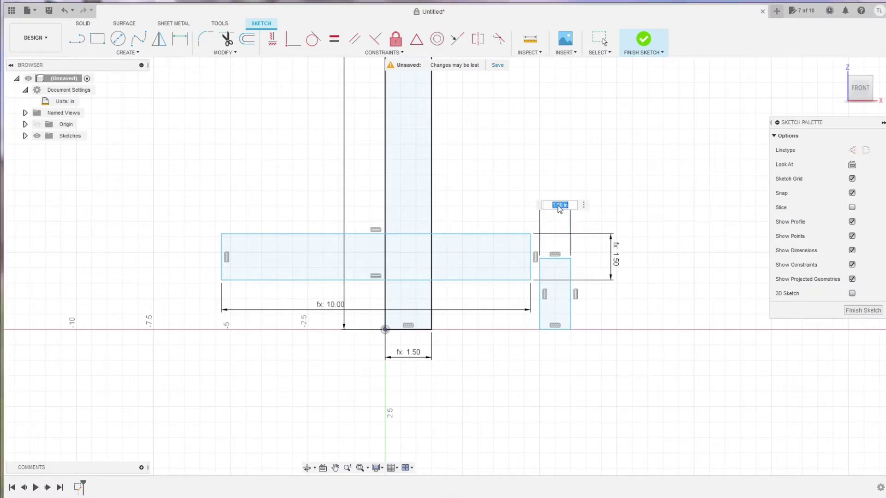
pyautogui.write('w')
pyautogui.click(562, 221)
pyautogui.press('Return')
# Dimension the vertical edge of the short bar with the parameter l2 and end the dimensioning
pyautogui.click(585, 313)
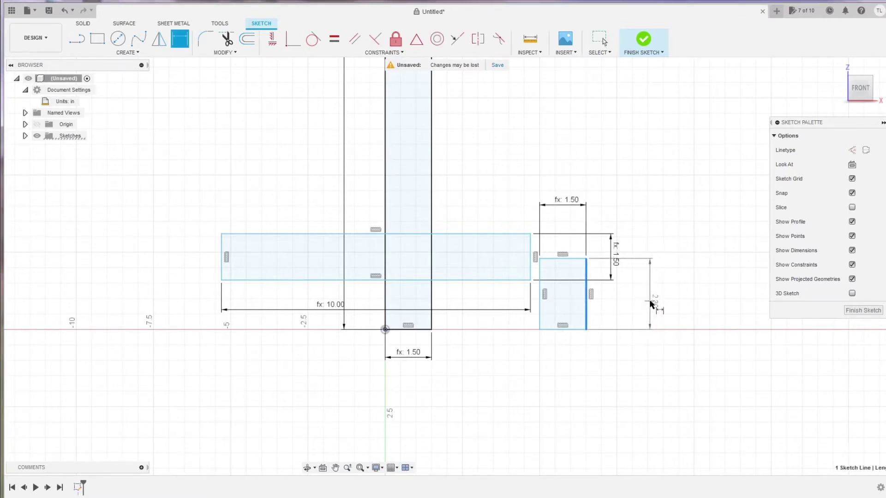
pyautogui.click(649, 301)
pyautogui.write('l3')
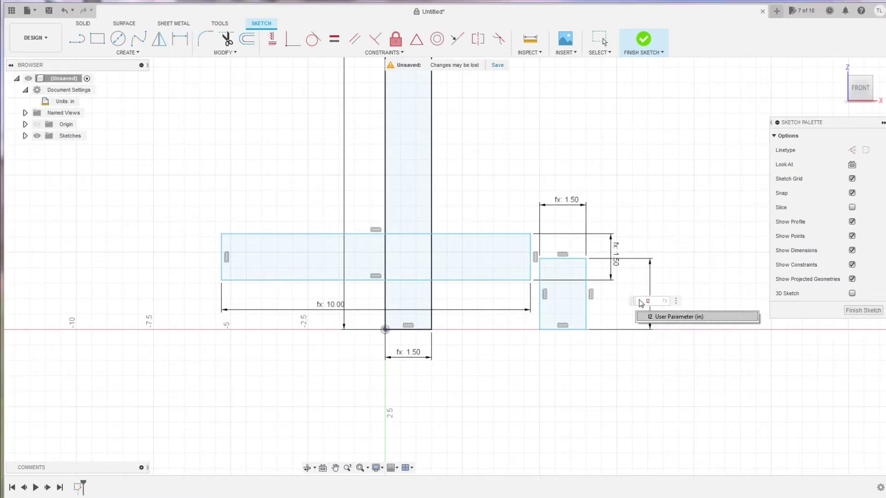
pyautogui.press('Return')
pyautogui.press('Return')
pyautogui.scroll(-6, 630, 314)
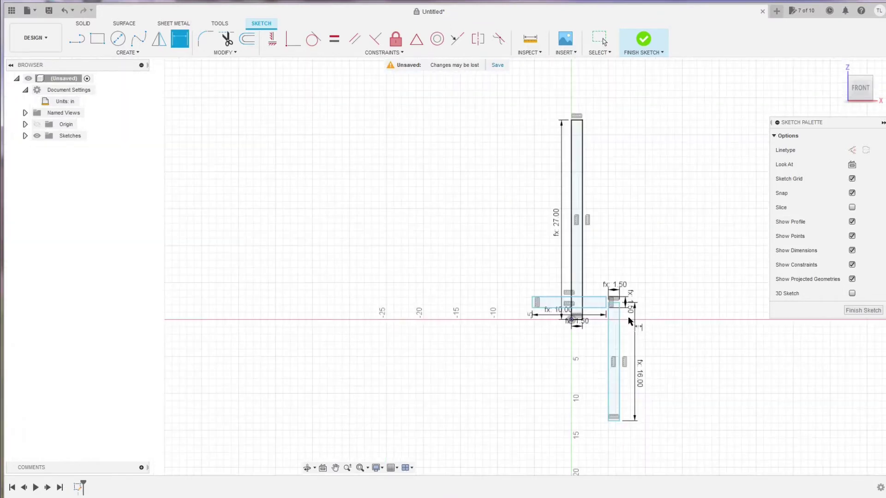
pyautogui.click(360, 468)
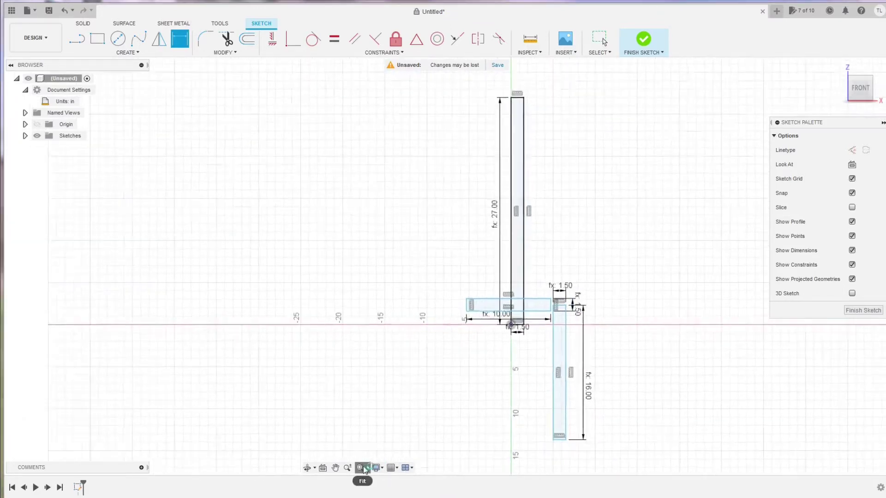
pyautogui.press('Escape')
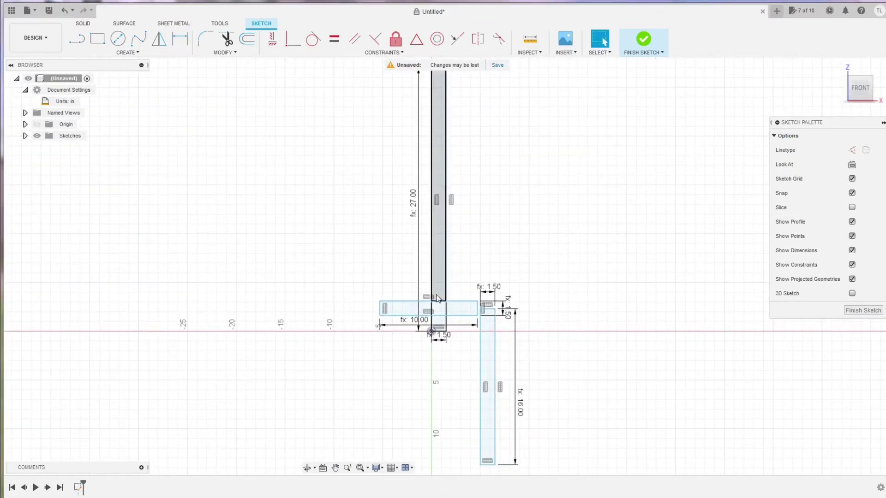
# Reposition the short and horizontal bars to the right of the long bar, then make the two vertical bars' bottom edges collinear
pyautogui.moveTo(496, 338)
pyautogui.mouseDown()
pyautogui.moveTo(554, 257)
pyautogui.moveTo(574, 196)
pyautogui.mouseUp()
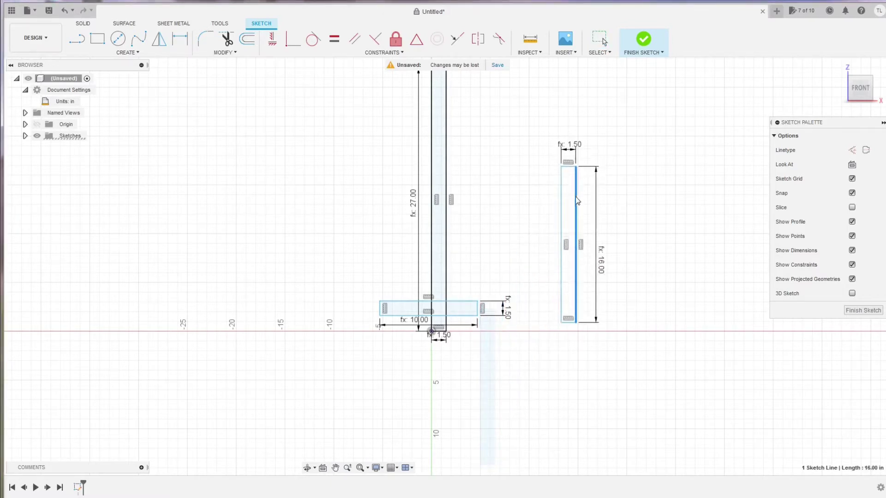
pyautogui.moveTo(456, 304); pyautogui.dragTo(532, 163)
pyautogui.click(567, 329)
pyautogui.keyDown('shift'); pyautogui.click(441, 332); pyautogui.keyUp('shift')
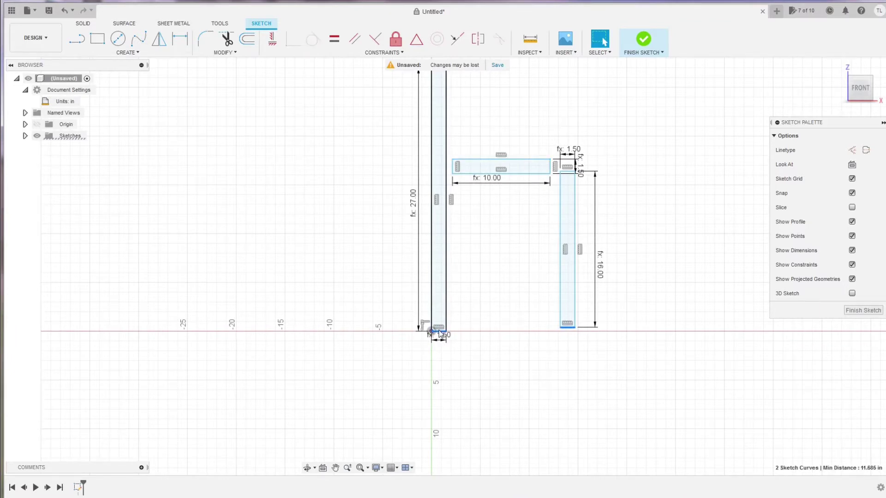
pyautogui.click(457, 38)
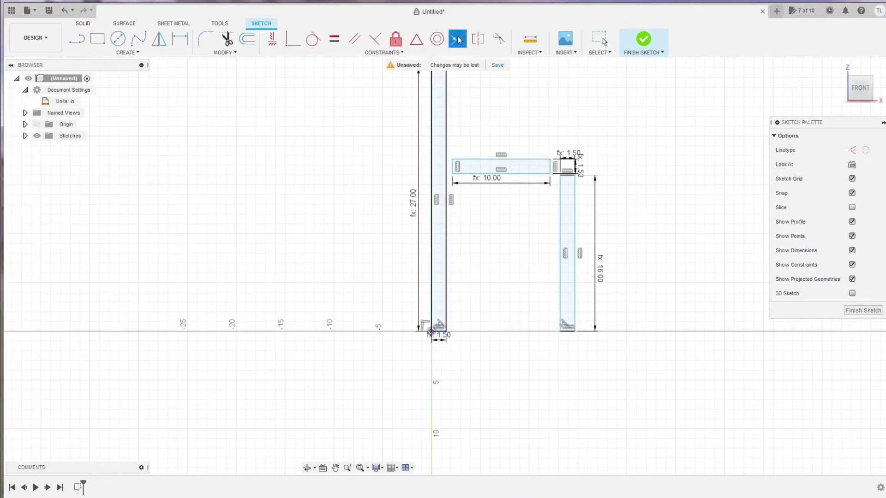
# Make the horizontal bar's top edge collinear with the top edge of the short vertical bar
pyautogui.click(533, 159)
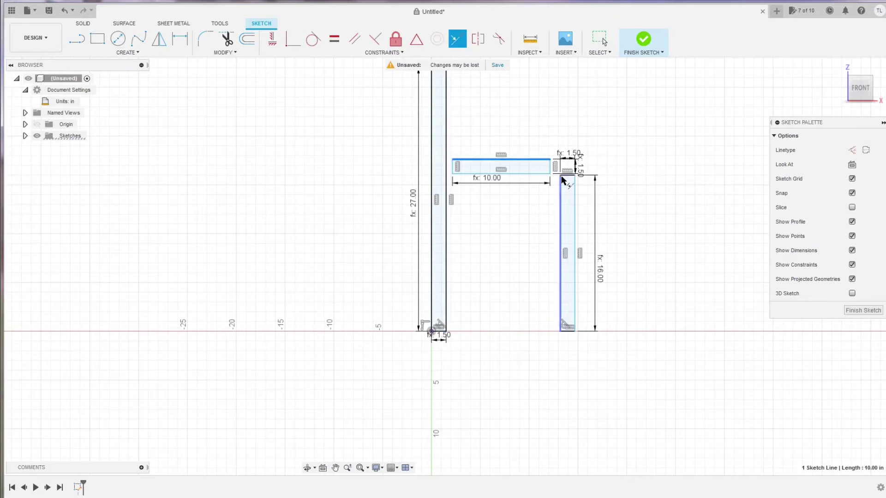
pyautogui.click(567, 175)
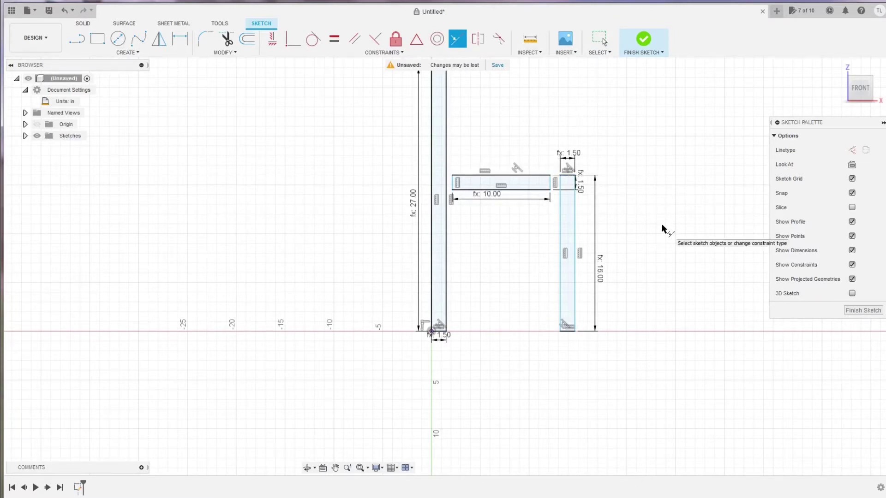
pyautogui.scroll(-2, 690, 283)
pyautogui.scroll(2, 524, 164)
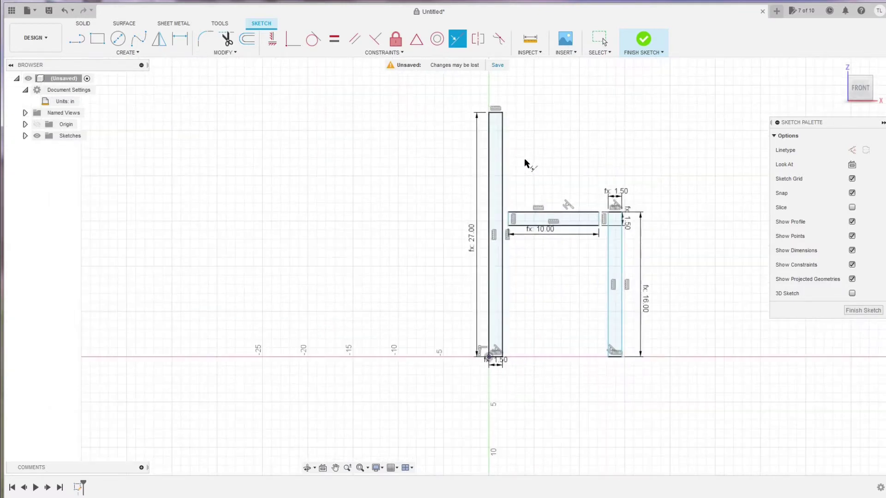
pyautogui.scroll(2, 647, 275)
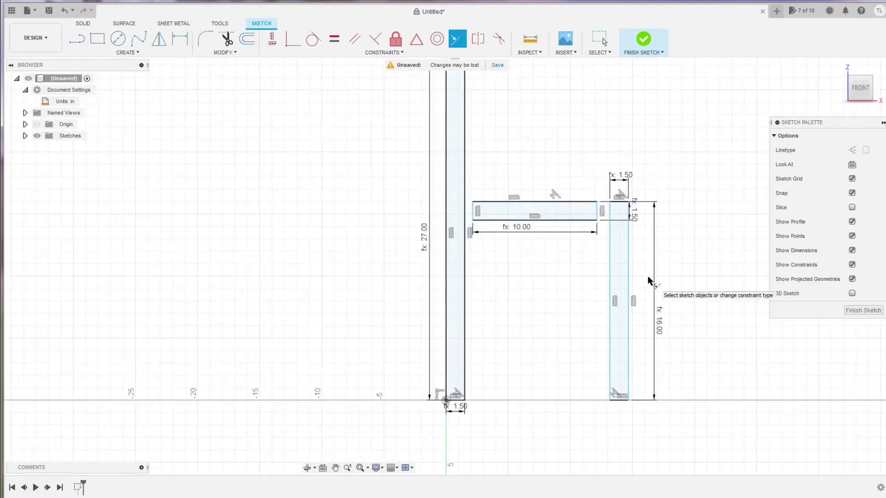
pyautogui.scroll(-2, 574, 276)
pyautogui.scroll(1, 508, 142)
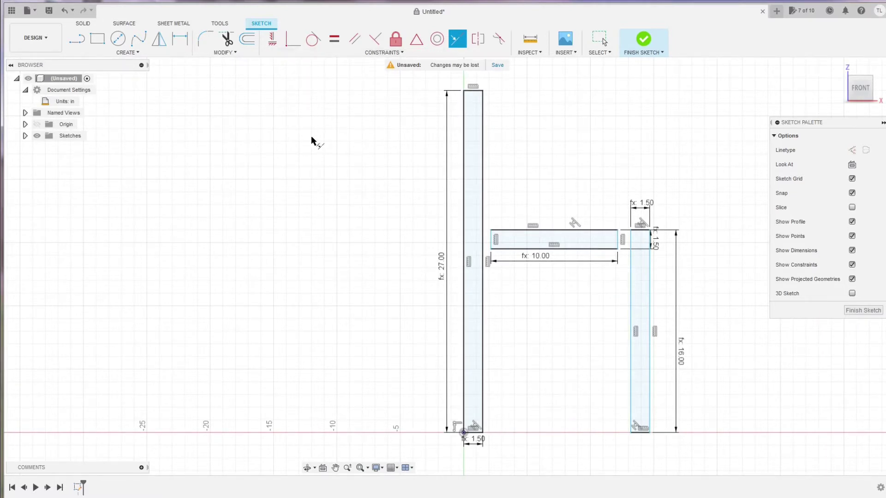
# Draw construction centerlines through the long and short vertical bars, each from the top edge's midpoint to the bottom edge's midpoint
pyautogui.click(77, 41)
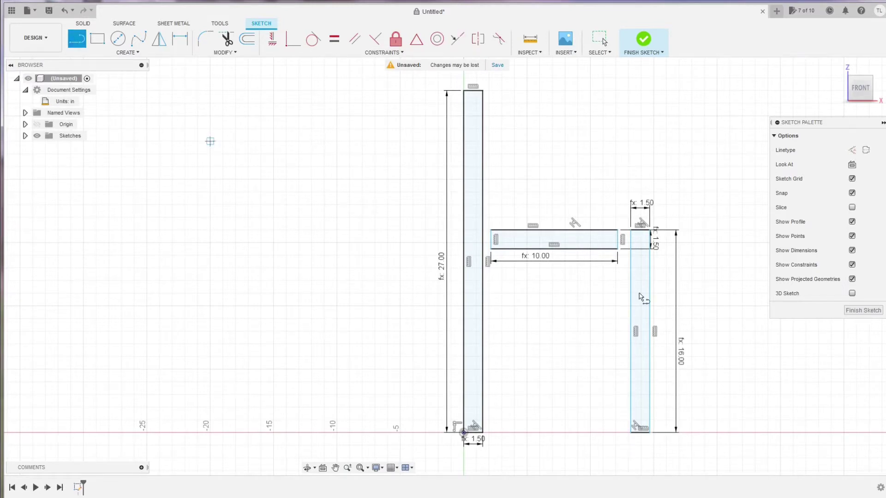
pyautogui.click(852, 151)
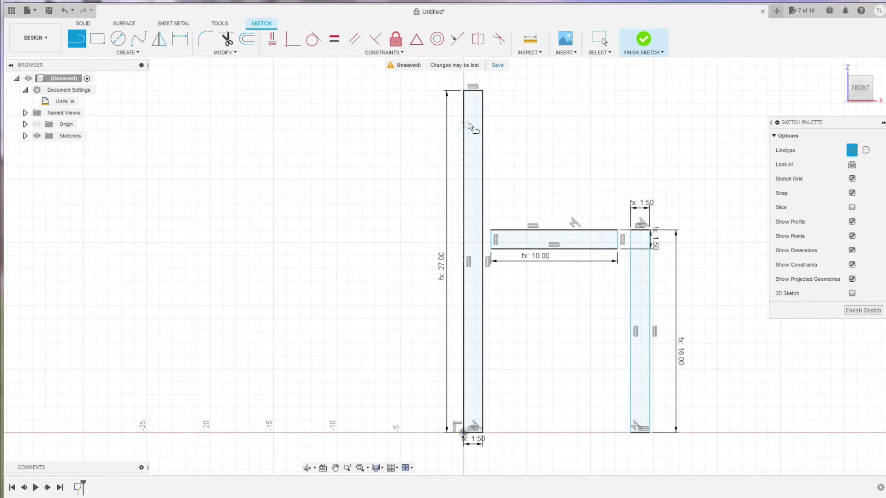
pyautogui.click(472, 91)
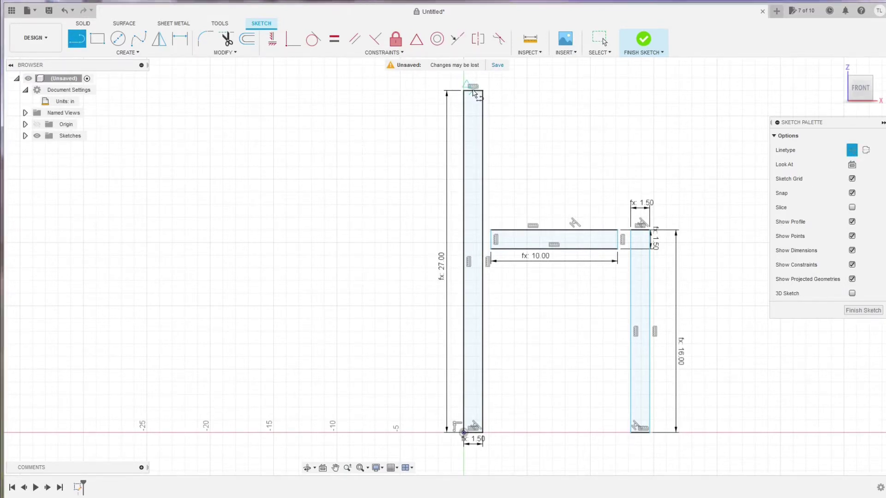
pyautogui.doubleClick(473, 432)
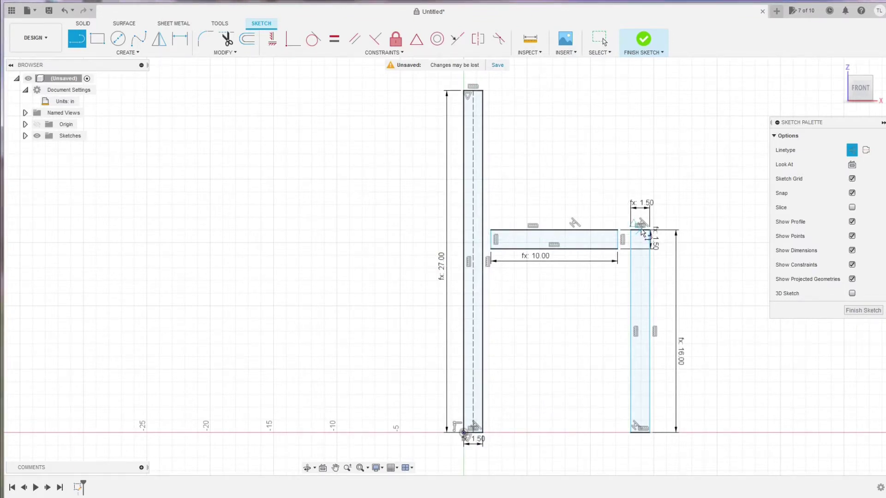
pyautogui.click(640, 230)
pyautogui.click(639, 432)
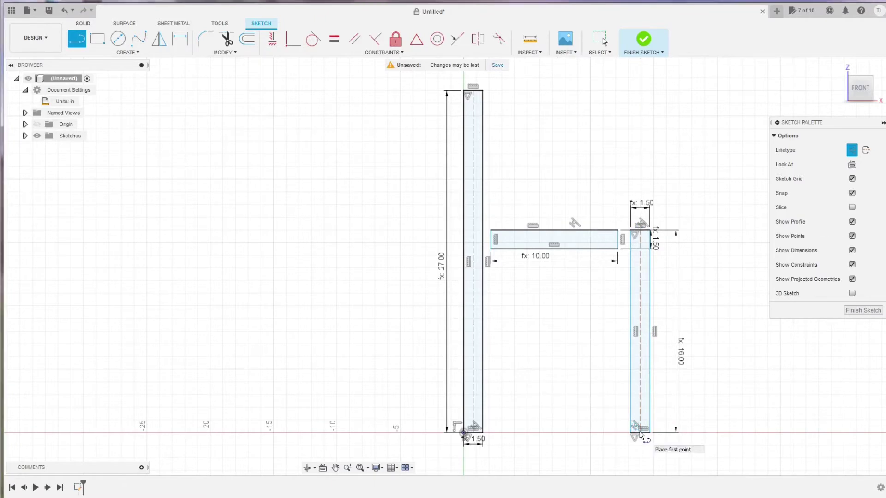
pyautogui.press('Escape')
# Draw two small construction circles on the lower part of the long bar's centerline
pyautogui.press('c')
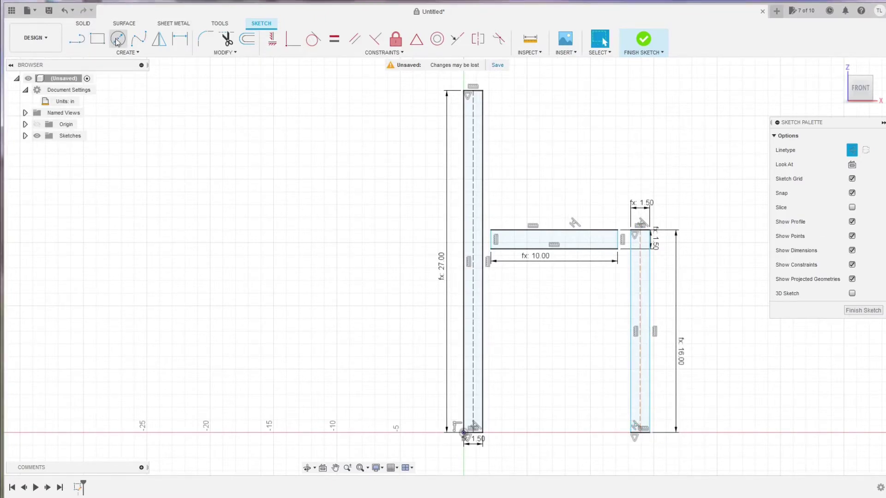
pyautogui.scroll(3, 475, 386)
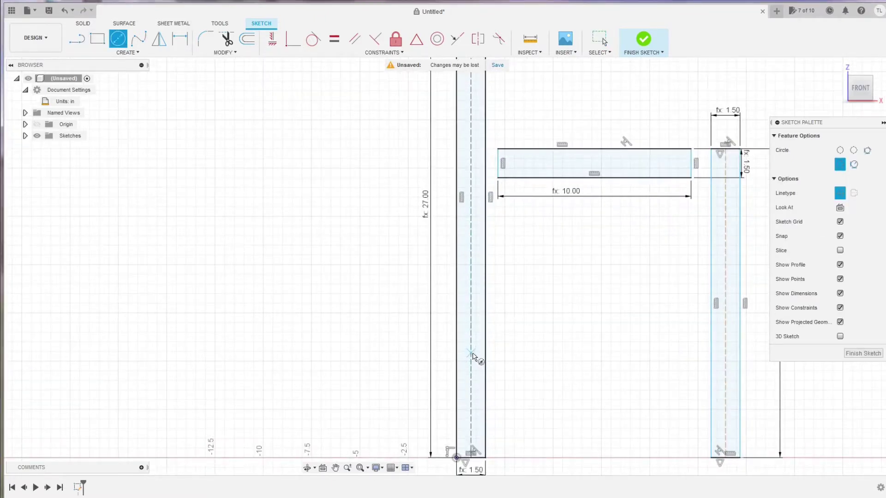
pyautogui.click(472, 315)
pyautogui.click(475, 316)
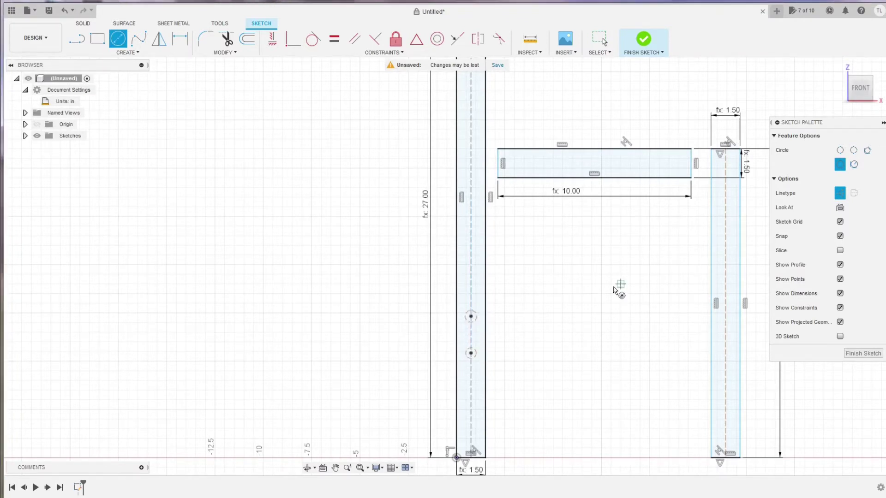
# Switch off the construction linetype and draw two solid circles on the long bar's centerline above the construction circles
pyautogui.click(842, 196)
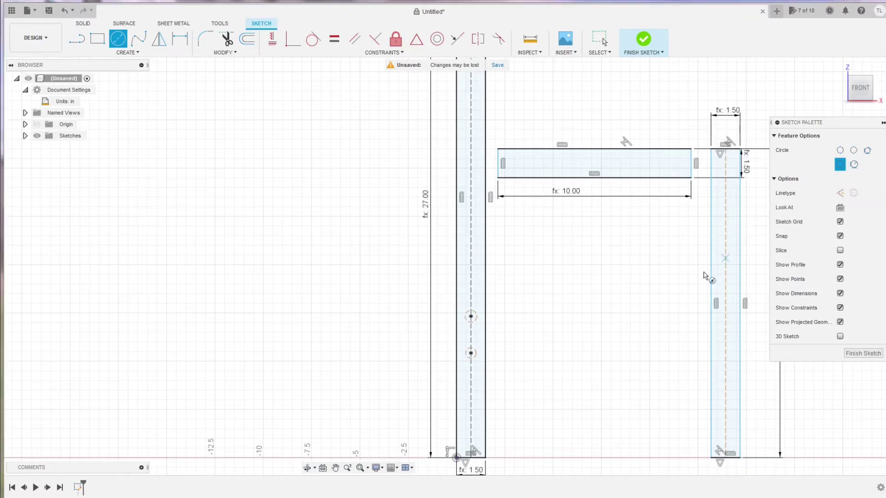
pyautogui.click(471, 283)
pyautogui.click(474, 284)
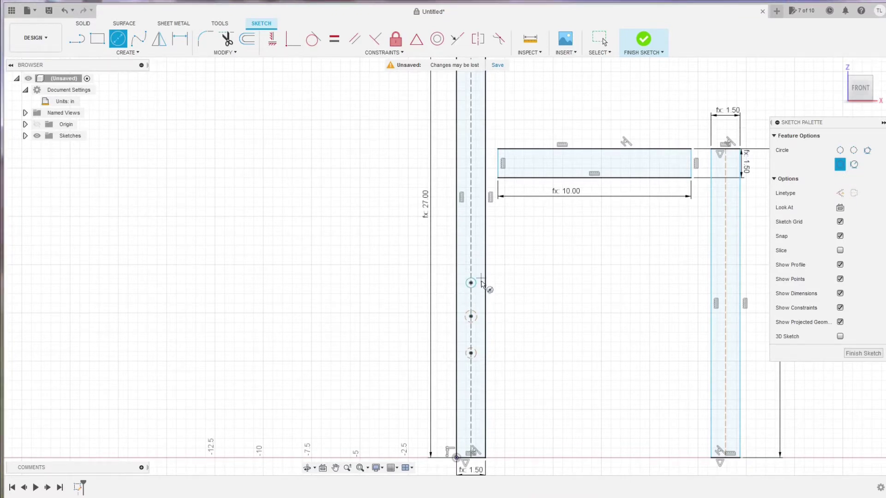
pyautogui.click(471, 246)
pyautogui.click(480, 249)
pyautogui.scroll(-2, 515, 334)
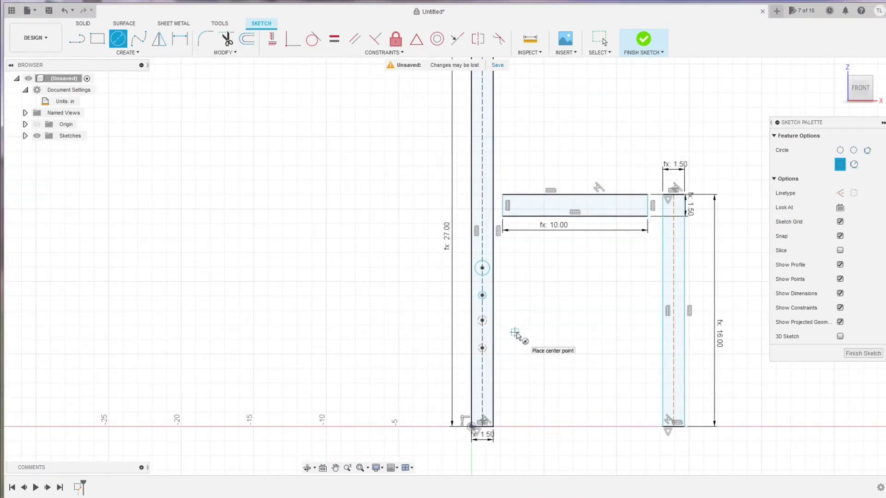
# Delete the two construction circles from the long bar
pyautogui.press('Escape')
pyautogui.scroll(2, 485, 346)
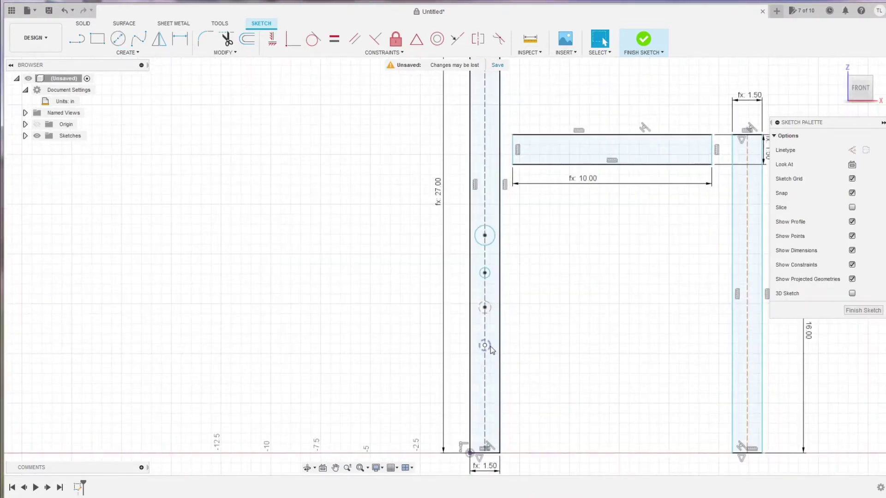
pyautogui.press('Delete')
pyautogui.click(489, 312)
pyautogui.press('Delete')
# Draw two solid circles on the long bar's centerline below the existing pair
pyautogui.click(117, 38)
pyautogui.click(484, 369)
pyautogui.click(488, 357)
pyautogui.click(484, 327)
pyautogui.click(495, 324)
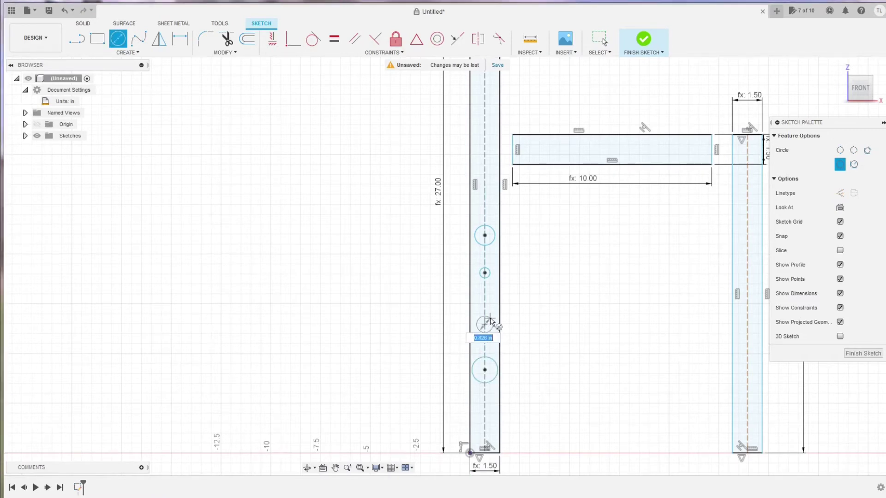
# Draw three circles on the long bar's centerline near its upper end
pyautogui.scroll(-3, 515, 349)
pyautogui.scroll(3, 506, 168)
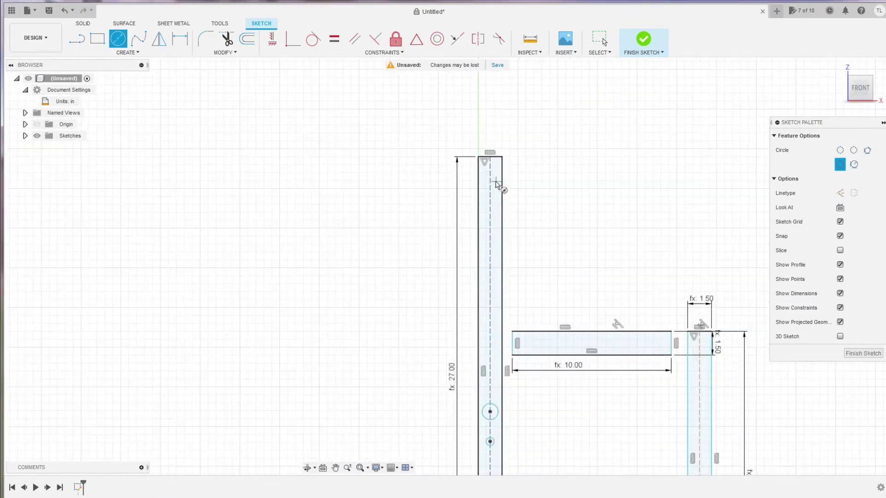
pyautogui.click(490, 178)
pyautogui.click(497, 191)
pyautogui.click(490, 222)
pyautogui.click(496, 235)
pyautogui.click(490, 270)
pyautogui.click(494, 275)
pyautogui.scroll(-4, 569, 258)
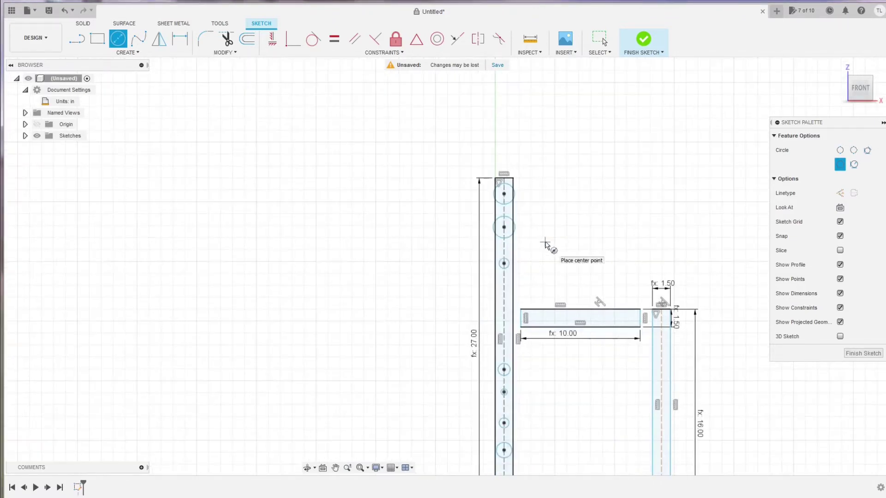
# Draw four spaced circles down the short vertical bar's centerline and end the Circle command
pyautogui.scroll(5, 577, 346)
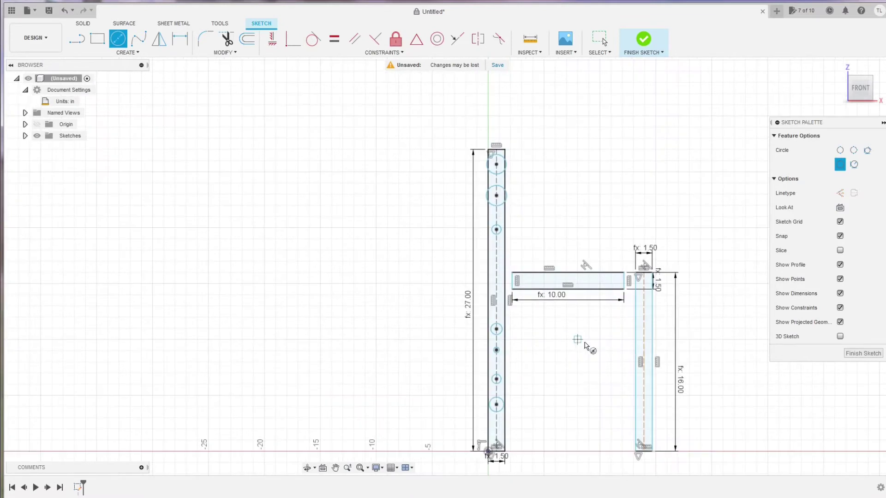
pyautogui.click(647, 320)
pyautogui.click(653, 326)
pyautogui.click(646, 356)
pyautogui.click(650, 360)
pyautogui.click(646, 402)
pyautogui.click(650, 406)
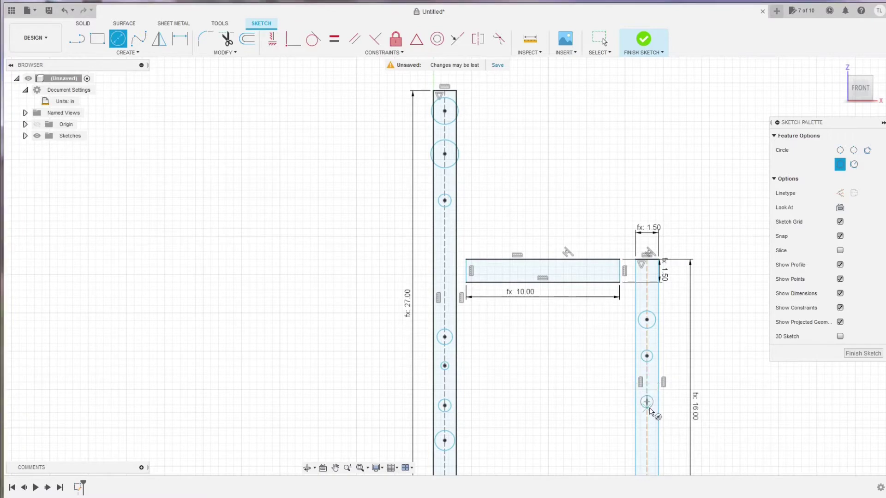
pyautogui.click(647, 438)
pyautogui.click(650, 442)
pyautogui.press('Escape')
pyautogui.scroll(-2, 510, 376)
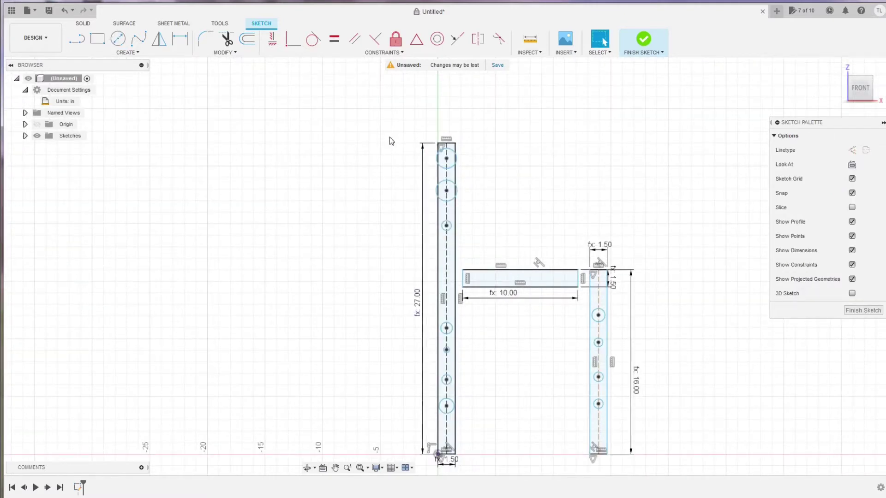
# Apply an Equal constraint to all seven circles on the long bar and all four on the short vertical bar
pyautogui.moveTo(384, 149)
pyautogui.mouseDown()
pyautogui.moveTo(484, 208)
pyautogui.moveTo(612, 335)
pyautogui.moveTo(636, 428)
pyautogui.moveTo(494, 412)
pyautogui.moveTo(464, 423)
pyautogui.mouseUp()
pyautogui.click(455, 159)
pyautogui.keyDown('ctrl'); pyautogui.click(450, 192); pyautogui.keyUp('ctrl')
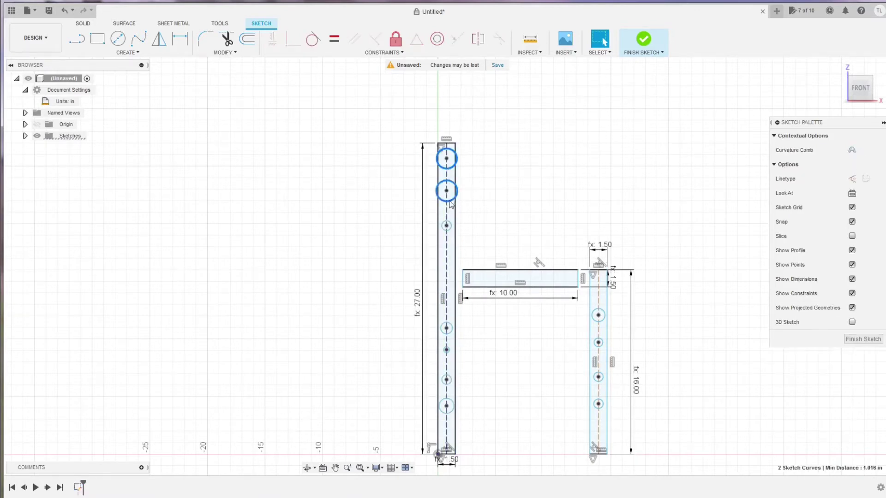
pyautogui.keyDown('ctrl'); pyautogui.click(451, 233); pyautogui.keyUp('ctrl')
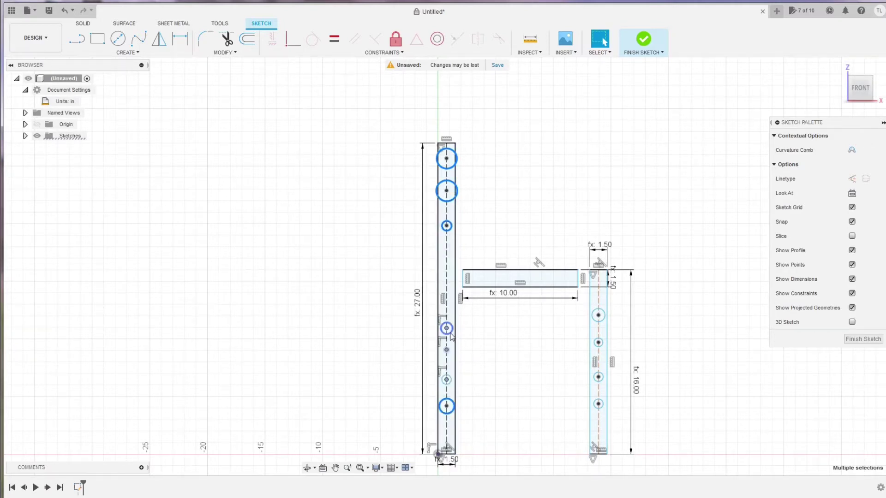
pyautogui.keyDown('ctrl'); pyautogui.click(447, 351); pyautogui.keyUp('ctrl')
pyautogui.keyDown('ctrl'); pyautogui.click(448, 382); pyautogui.keyUp('ctrl')
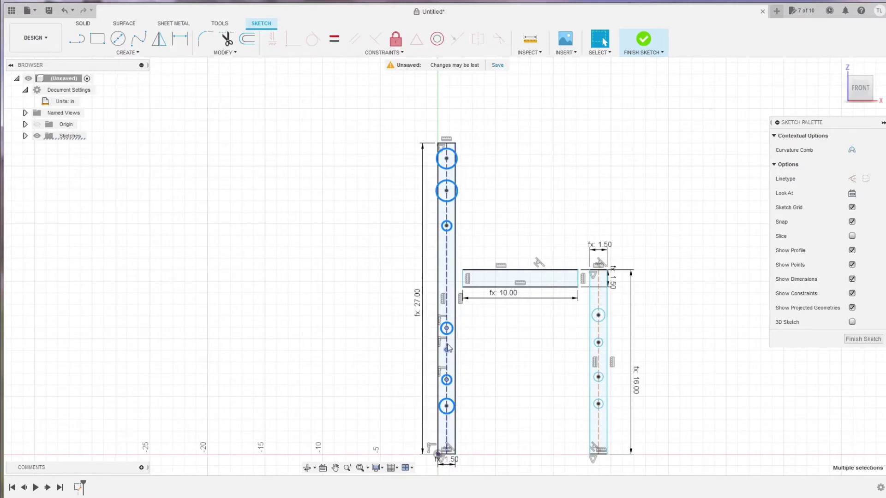
pyautogui.scroll(4, 453, 350)
pyautogui.scroll(1, 454, 350)
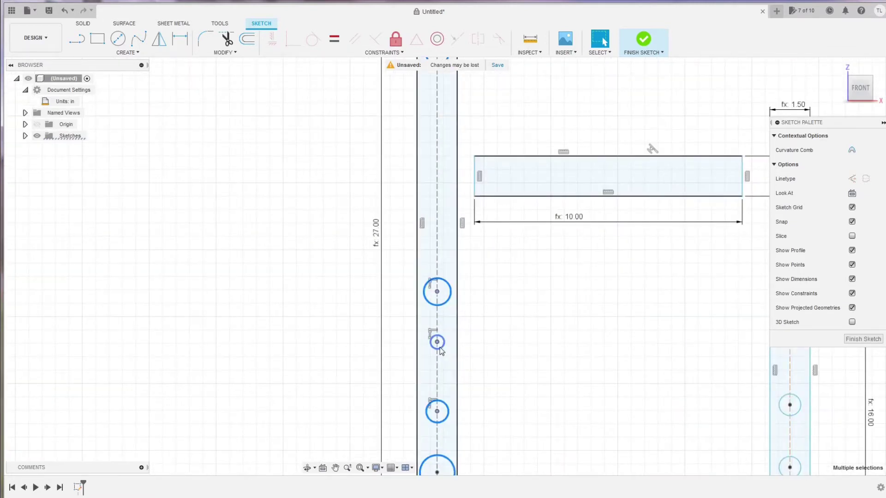
pyautogui.scroll(-3, 505, 372)
pyautogui.scroll(2, 674, 438)
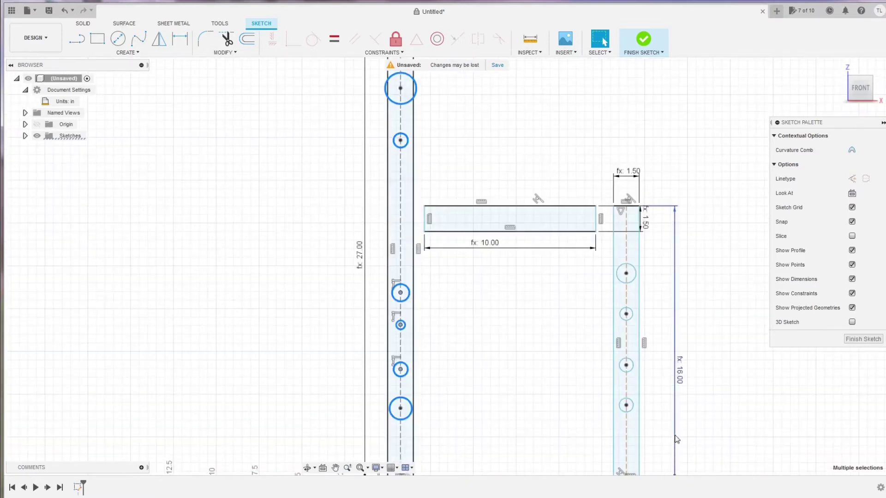
pyautogui.keyDown('shift'); pyautogui.click(631, 410); pyautogui.keyUp('shift')
pyautogui.keyDown('shift'); pyautogui.click(632, 320); pyautogui.keyUp('shift')
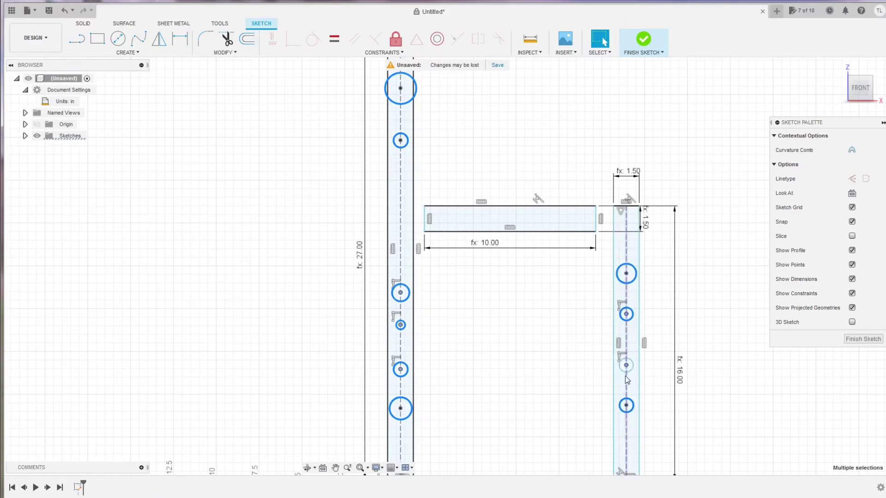
pyautogui.scroll(-2, 521, 384)
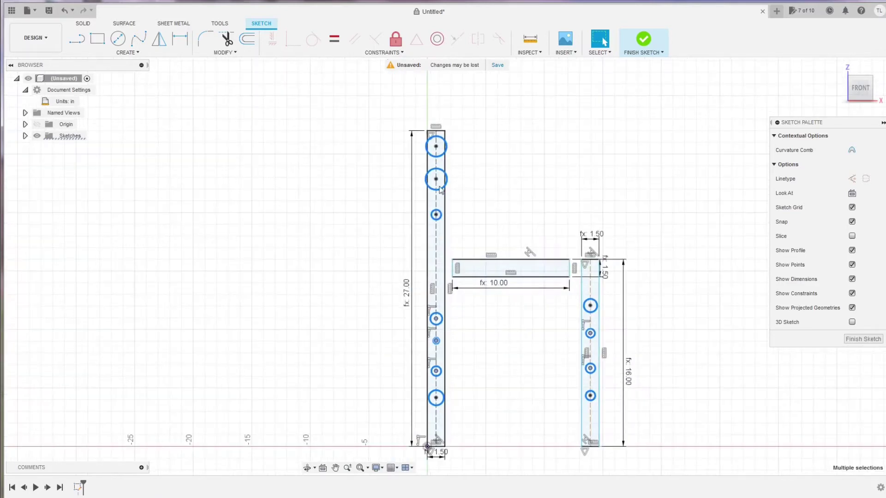
pyautogui.click(336, 42)
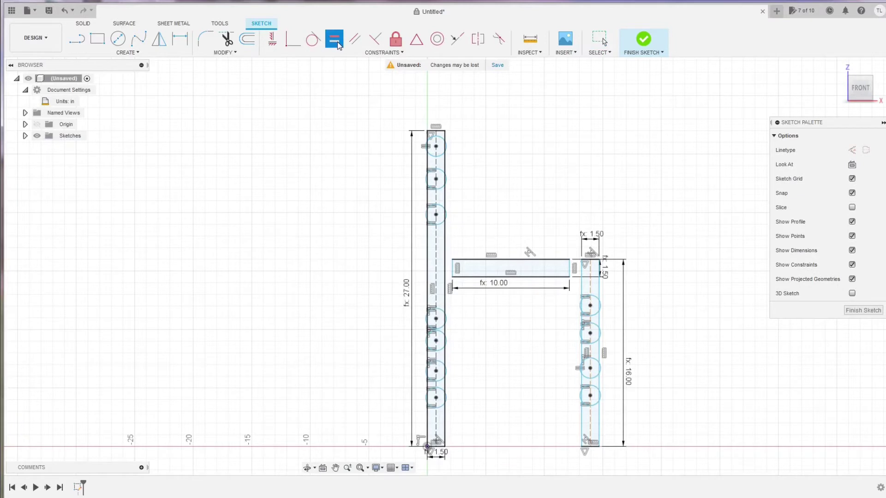
# Dimension the diameter of the long bar's topmost circle as 7 mm
pyautogui.press('d')
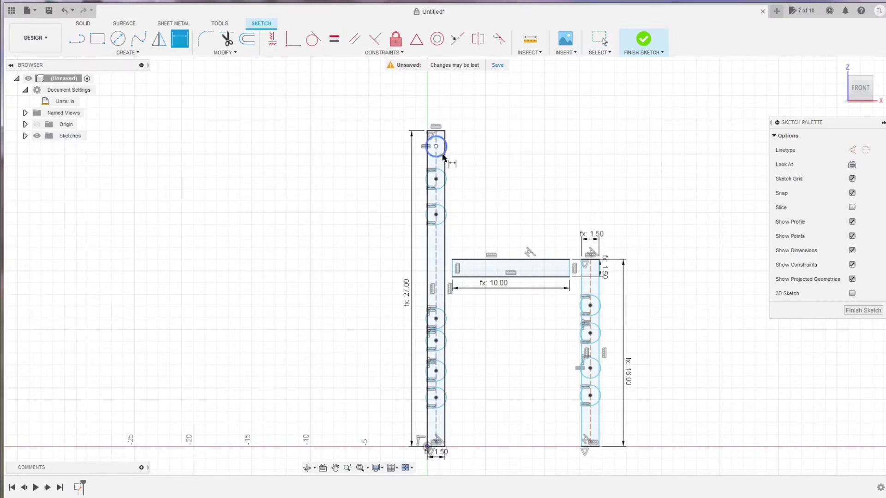
pyautogui.click(442, 157)
pyautogui.click(513, 132)
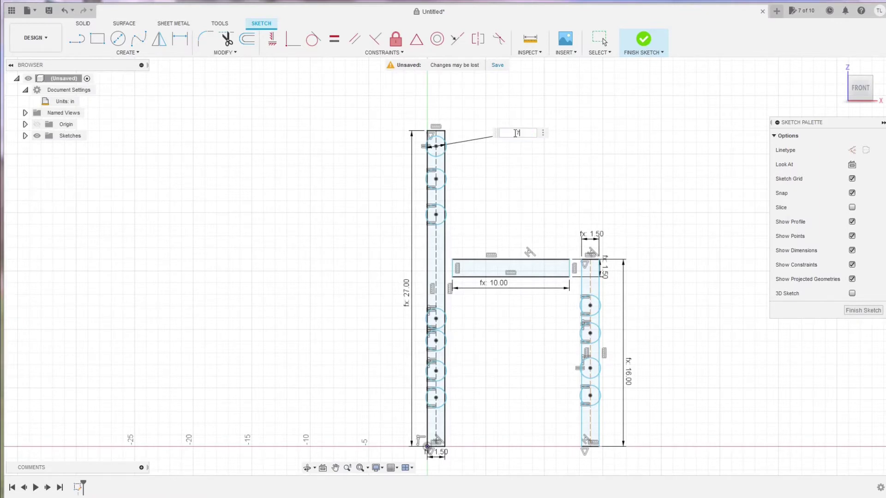
pyautogui.write('7mm')
pyautogui.press('Return')
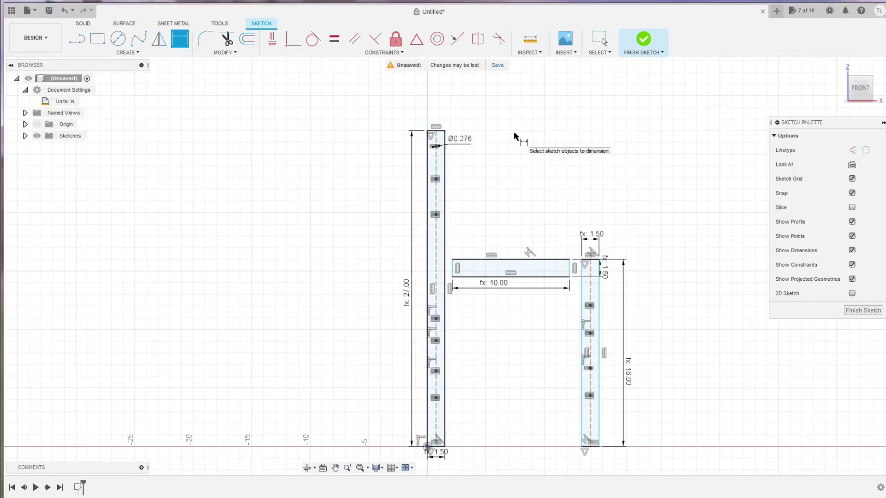
# Change the topmost circle's diameter dimension to 8 mm
pyautogui.scroll(3, 456, 136)
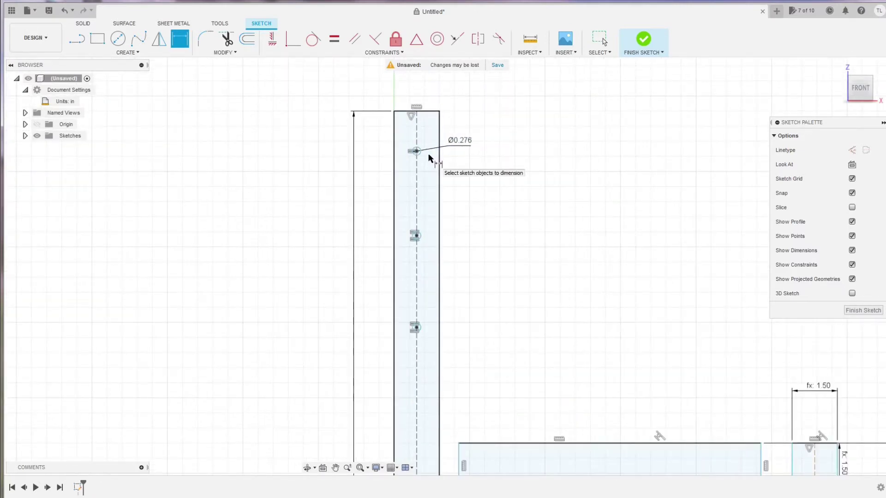
pyautogui.scroll(2, 444, 161)
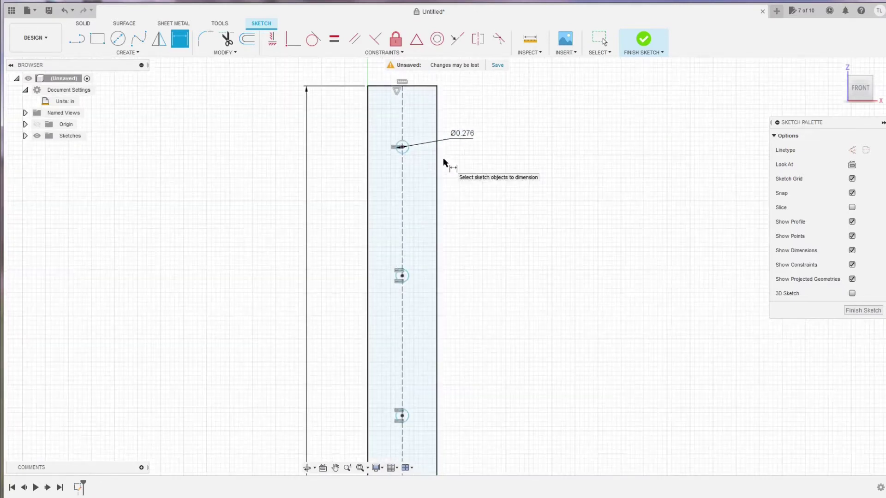
pyautogui.doubleClick(463, 132)
pyautogui.write('8')
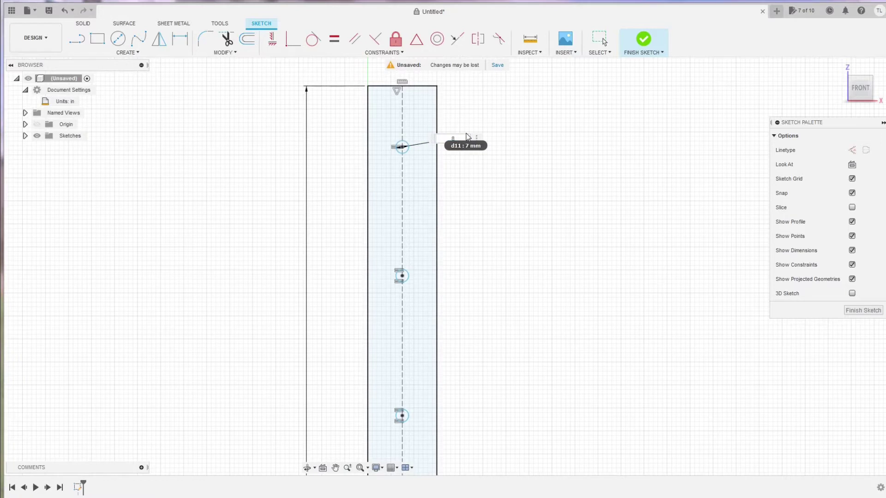
pyautogui.write('mm')
pyautogui.press('Return')
# Dimension the long bar's lowest circle center 6.5 in above the bar's bottom edge
pyautogui.scroll(-5, 406, 385)
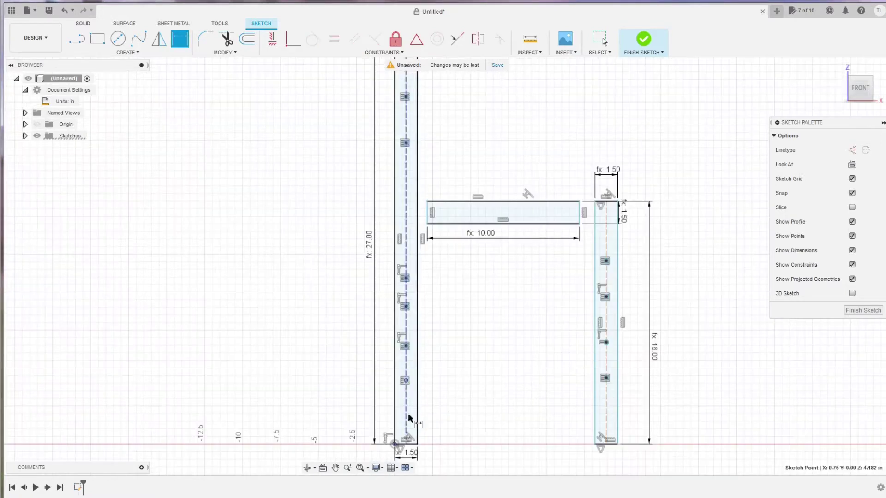
pyautogui.click(412, 445)
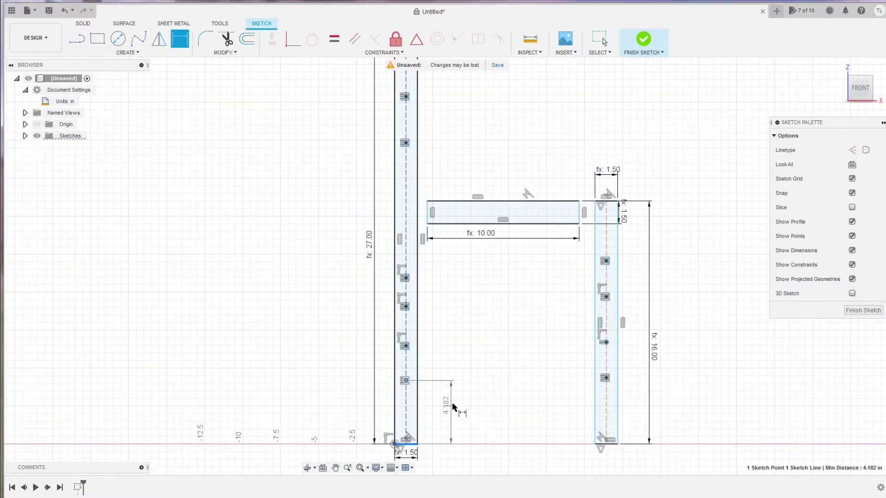
pyautogui.click(446, 412)
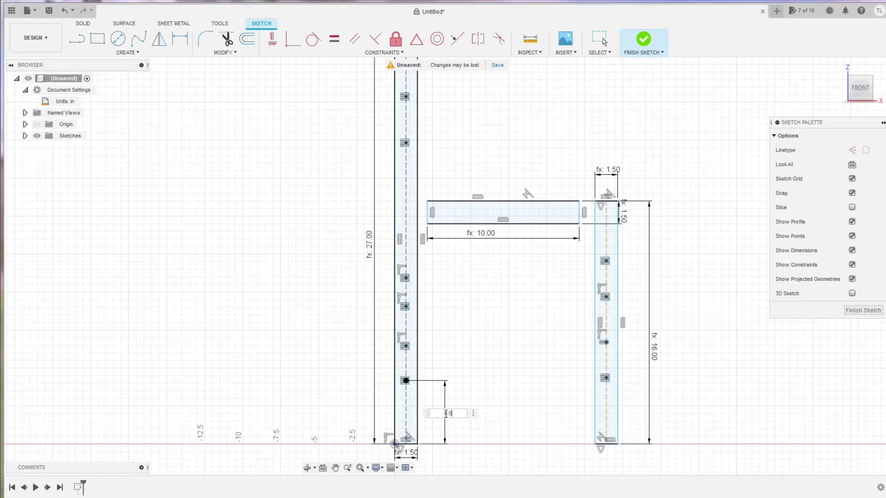
pyautogui.write('6.5')
pyautogui.press('Return')
# Dimension the spacing between the second and third circles from the long bar's lower end as 2 in
pyautogui.click(405, 307)
pyautogui.click(404, 345)
pyautogui.click(446, 326)
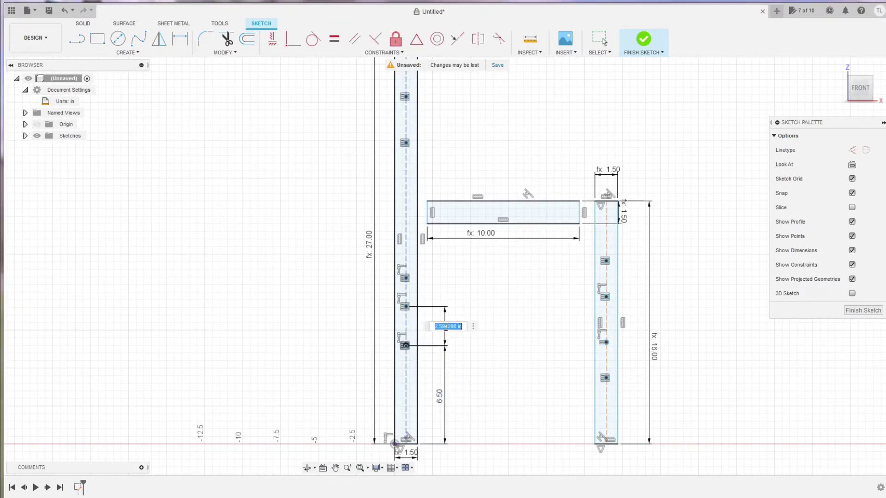
pyautogui.write('2')
pyautogui.press('Return')
# Dimension the spacing between the long bar's lowest circle and the circle just above it as 2 in
pyautogui.scroll(2, 426, 342)
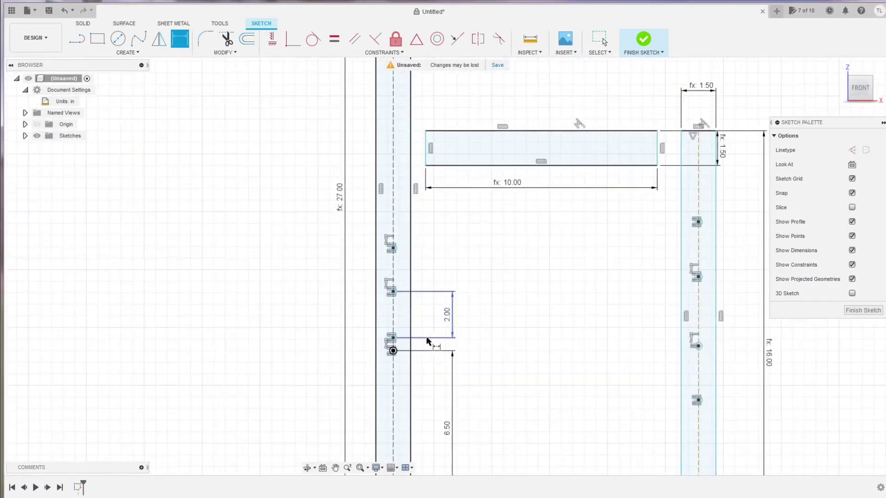
pyautogui.scroll(2, 419, 360)
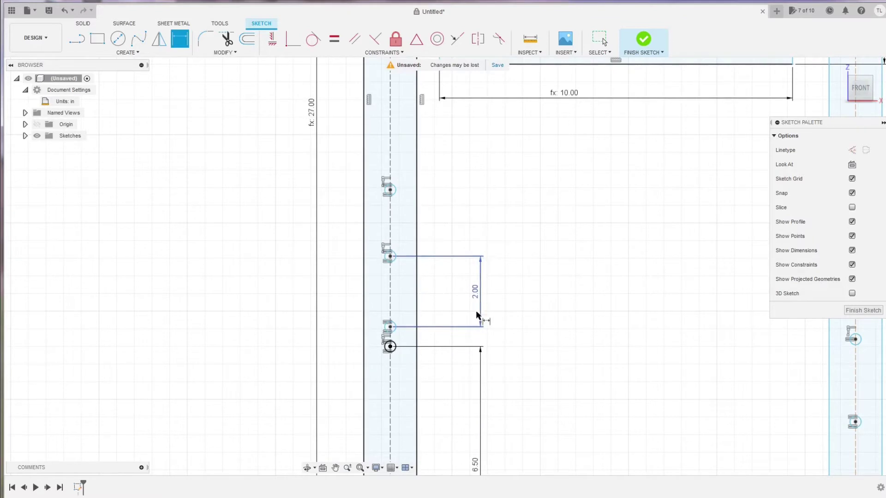
pyautogui.click(390, 346)
pyautogui.click(390, 327)
pyautogui.click(526, 347)
pyautogui.write('2')
pyautogui.press('Return')
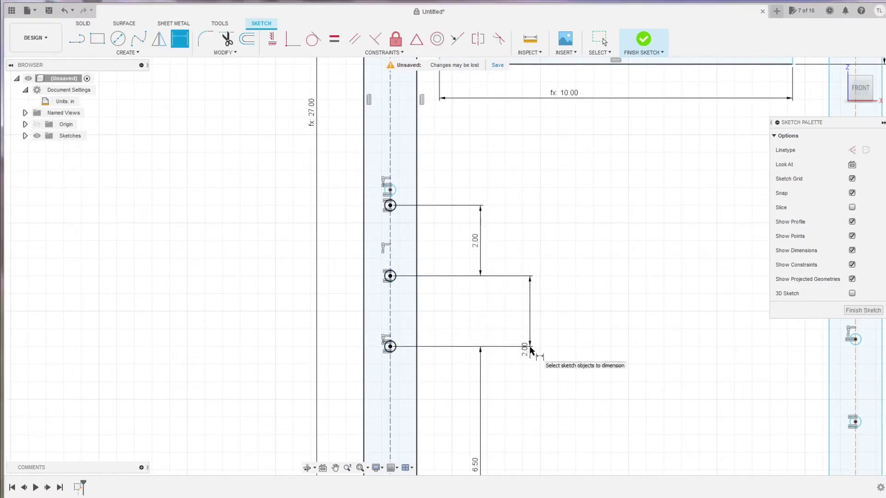
pyautogui.scroll(-4, 538, 323)
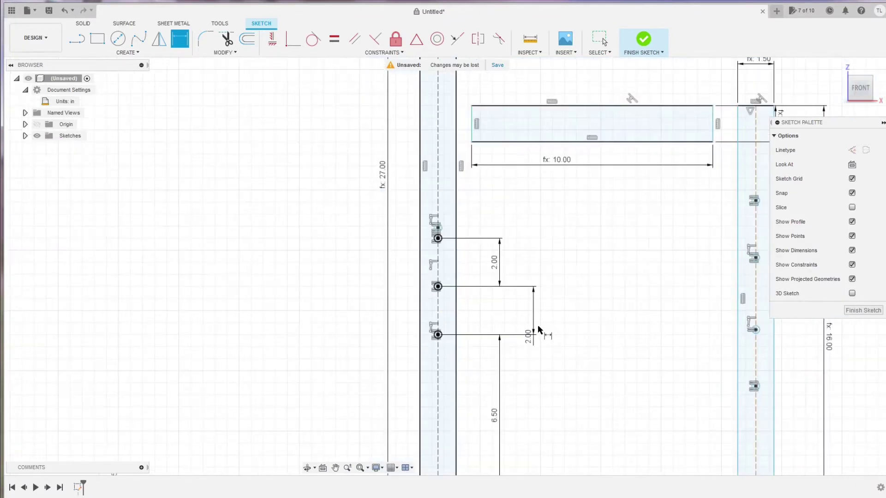
# Dimension the spacing between the third and fourth circles from the long bar's lower end as 2 in
pyautogui.scroll(4, 530, 270)
pyautogui.scroll(3, 438, 275)
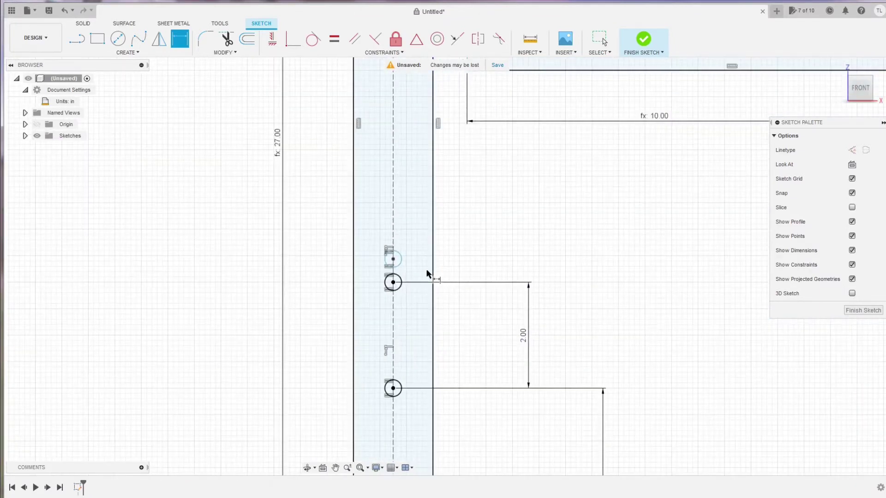
pyautogui.click(394, 281)
pyautogui.click(394, 267)
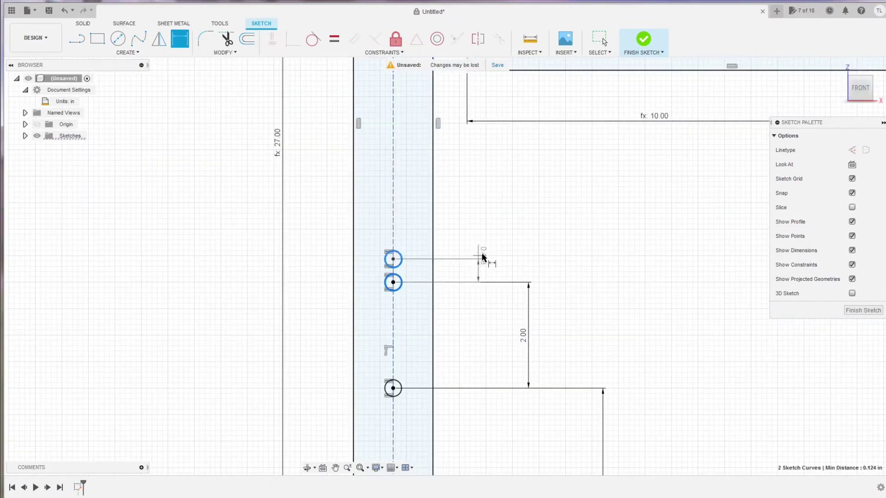
pyautogui.click(570, 252)
pyautogui.write('2')
pyautogui.press('Return')
pyautogui.scroll(-6, 572, 248)
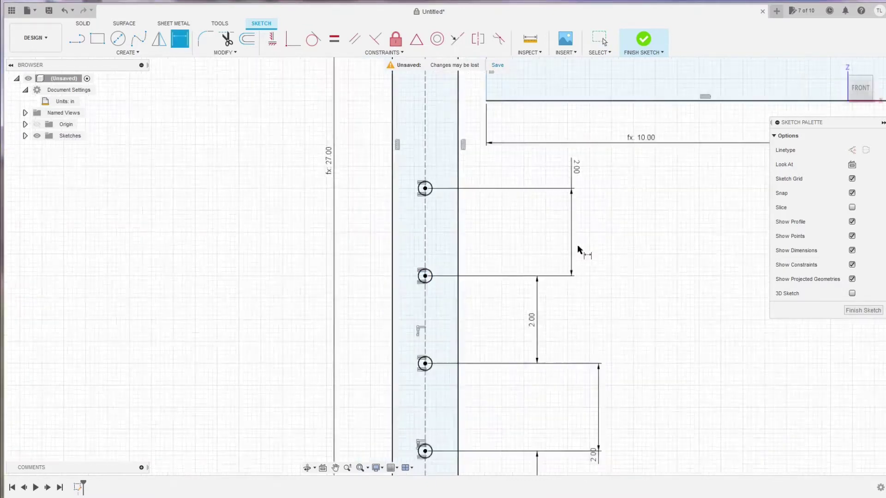
# Dimension the long bar's topmost circle center 2.5 in below the bar's top edge
pyautogui.scroll(5, 560, 143)
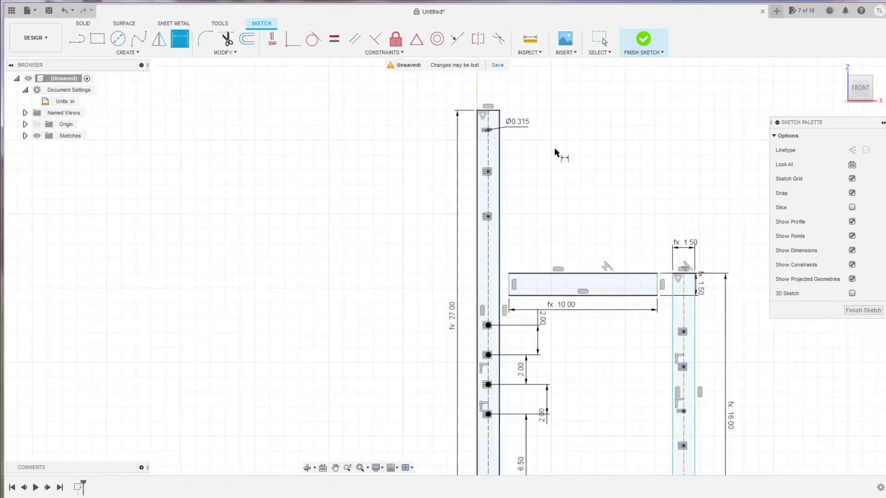
pyautogui.click(464, 92)
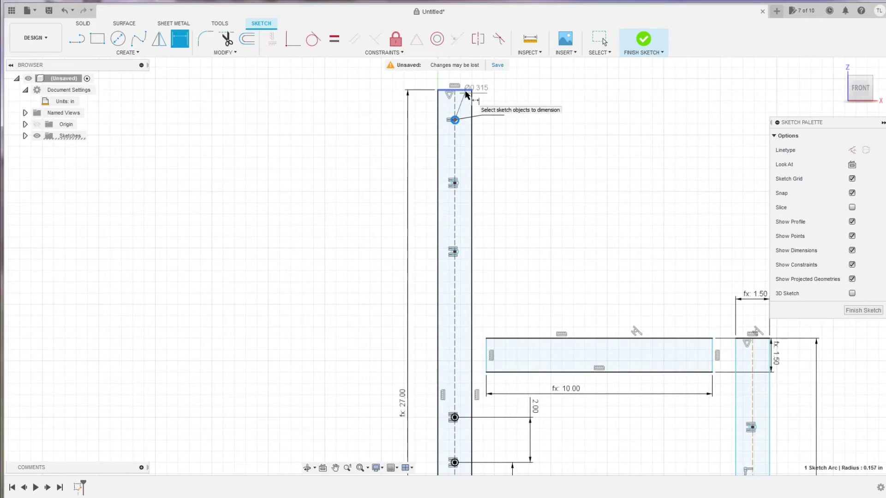
pyautogui.click(550, 125)
pyautogui.write('2')
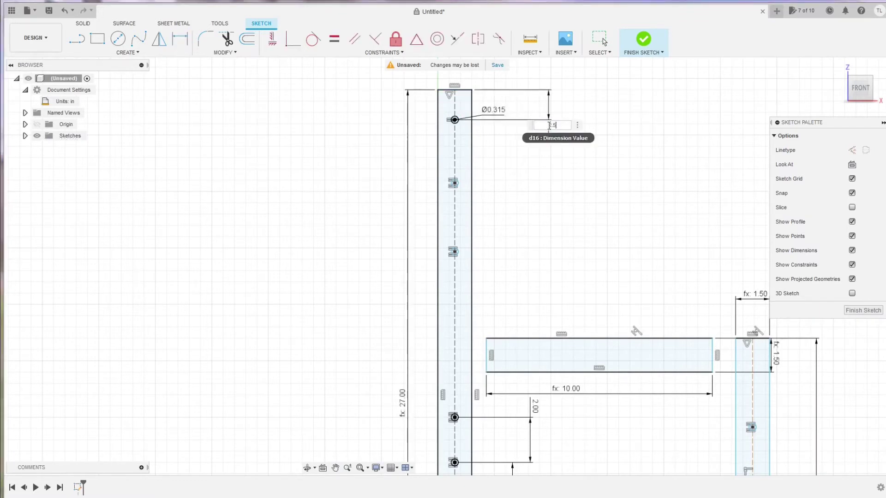
pyautogui.write('.5')
pyautogui.press('Return')
# Dimension the spacing between the long bar's topmost circle and the circle just below it as 3 in
pyautogui.click(454, 184)
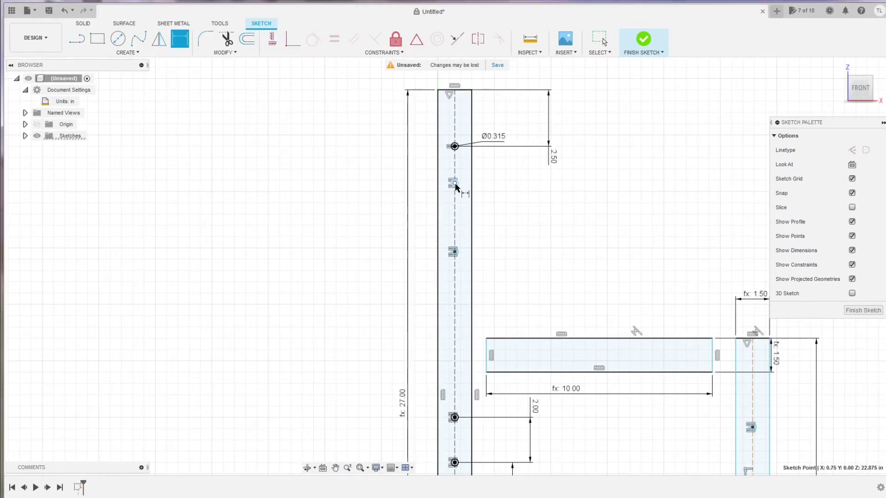
pyautogui.click(458, 149)
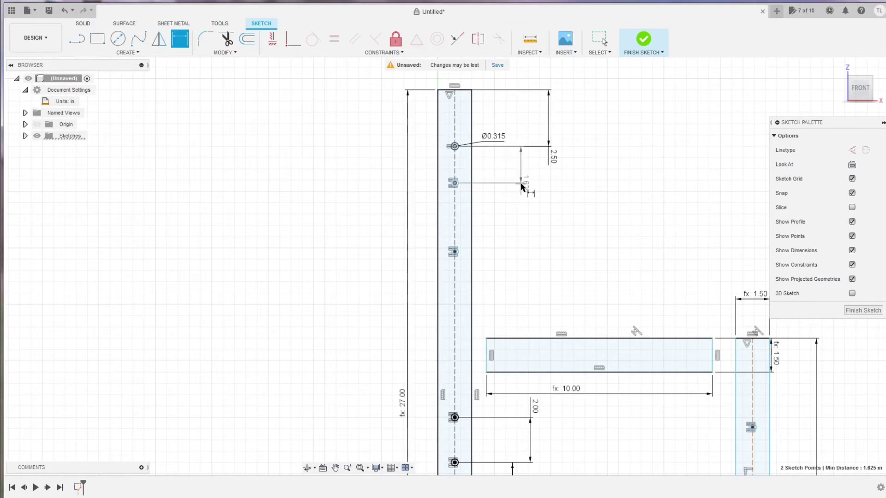
pyautogui.click(521, 187)
pyautogui.write('3')
pyautogui.press('Return')
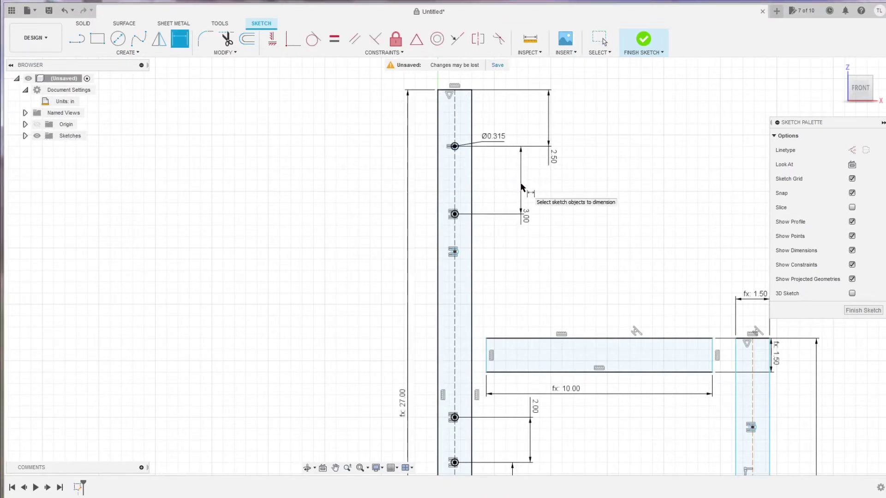
# Dimension the spacing between the second and third circles from the long bar's upper end as 3 in
pyautogui.click(453, 252)
pyautogui.click(455, 215)
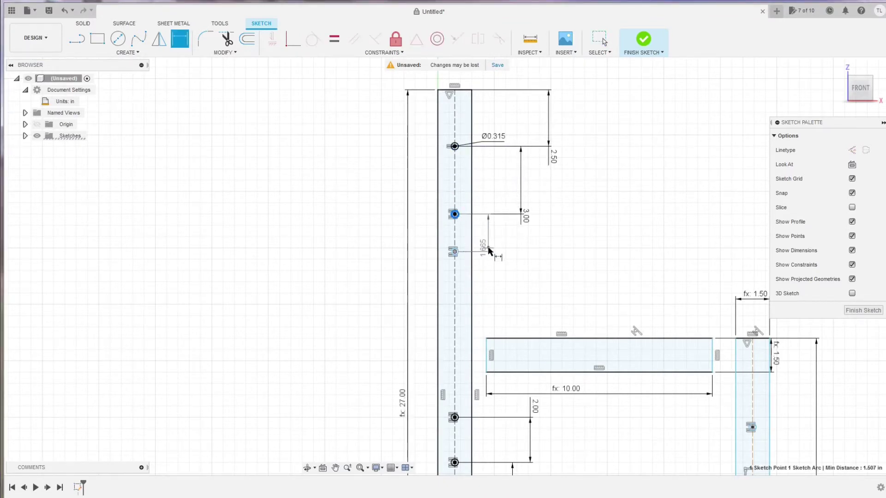
pyautogui.click(524, 265)
pyautogui.write('3')
pyautogui.press('Return')
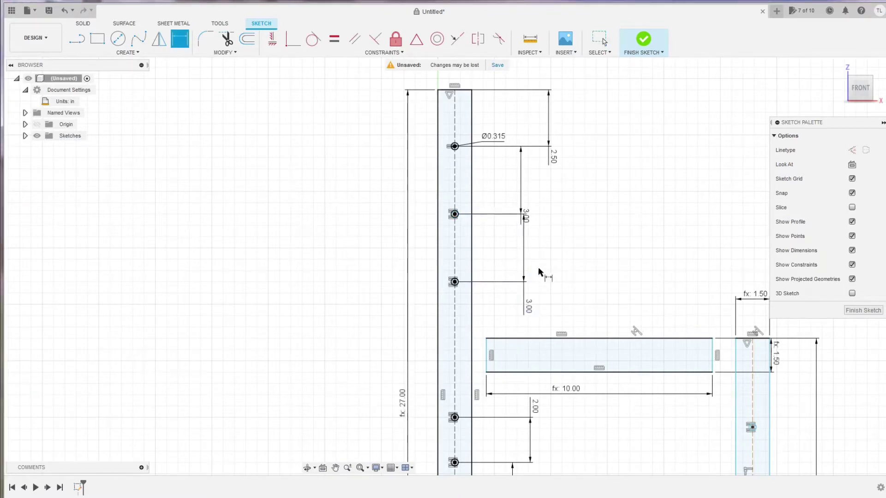
# Dimension the spacing between the two lowest circles on the short vertical bar as 2 in
pyautogui.scroll(-2, 503, 305)
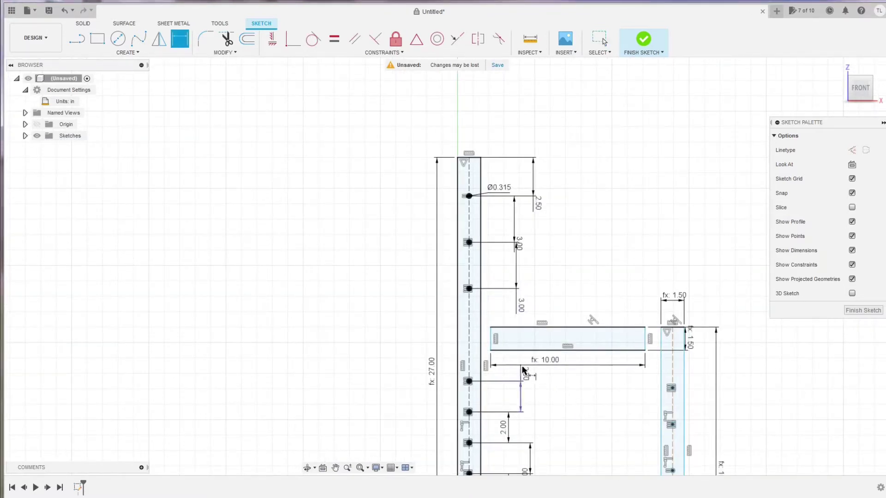
pyautogui.scroll(-1, 531, 369)
pyautogui.scroll(-1, 574, 438)
pyautogui.scroll(-1, 510, 404)
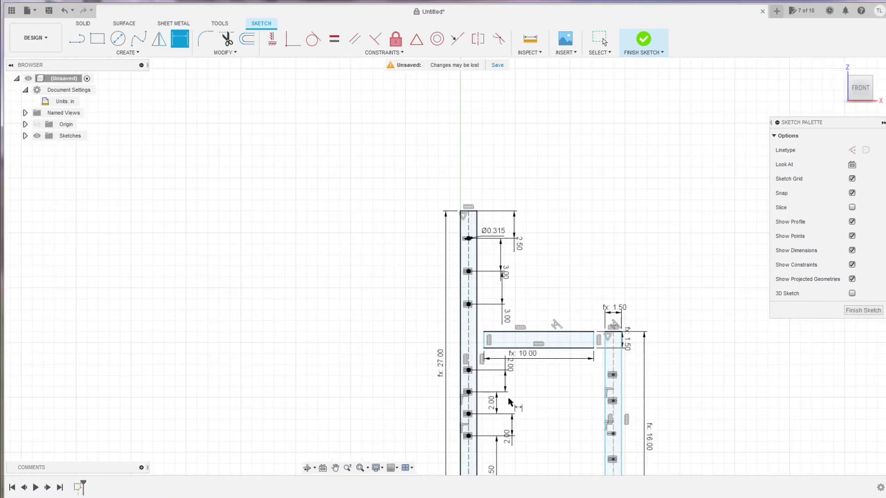
pyautogui.scroll(-1, 535, 415)
pyautogui.scroll(1, 613, 432)
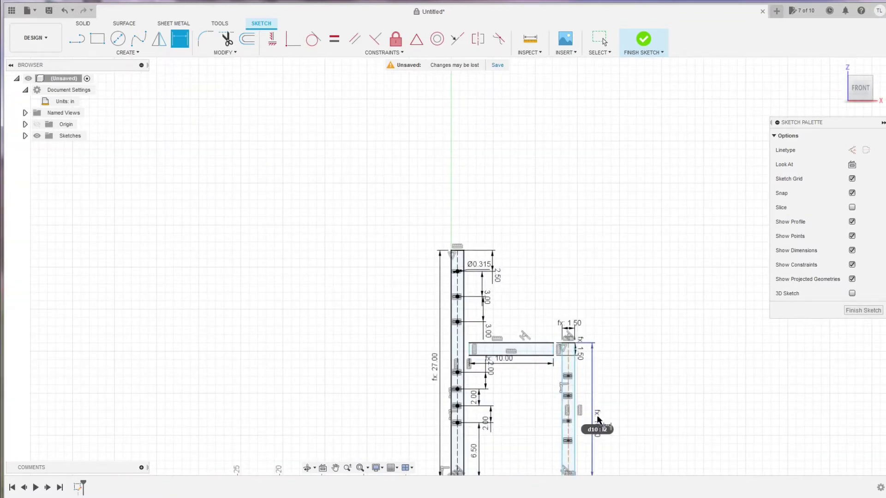
pyautogui.scroll(2, 596, 422)
pyautogui.scroll(2, 595, 417)
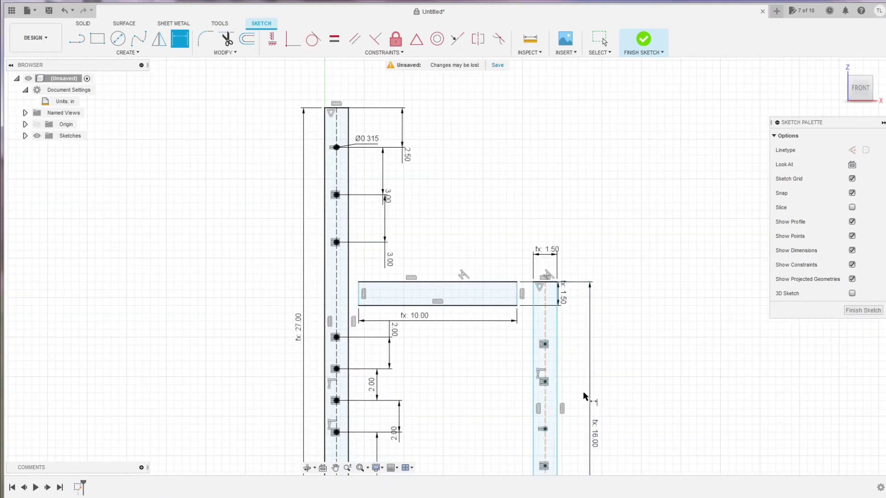
pyautogui.scroll(-3, 575, 391)
pyautogui.scroll(3, 571, 440)
pyautogui.click(550, 404)
pyautogui.click(549, 354)
pyautogui.click(599, 382)
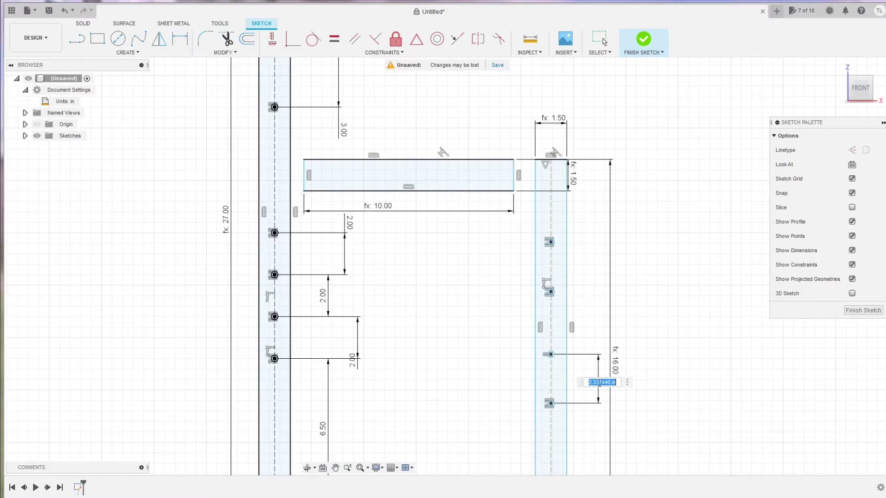
pyautogui.write('2')
pyautogui.press('Return')
# Dimension the spacing between the second and third circles from the short bar's lower end as 2 in
pyautogui.click(550, 291)
pyautogui.click(550, 354)
pyautogui.click(595, 321)
pyautogui.write('2')
pyautogui.press('Return')
# Dimension the spacing between the two uppermost circles on the short vertical bar as 2 in
pyautogui.click(550, 242)
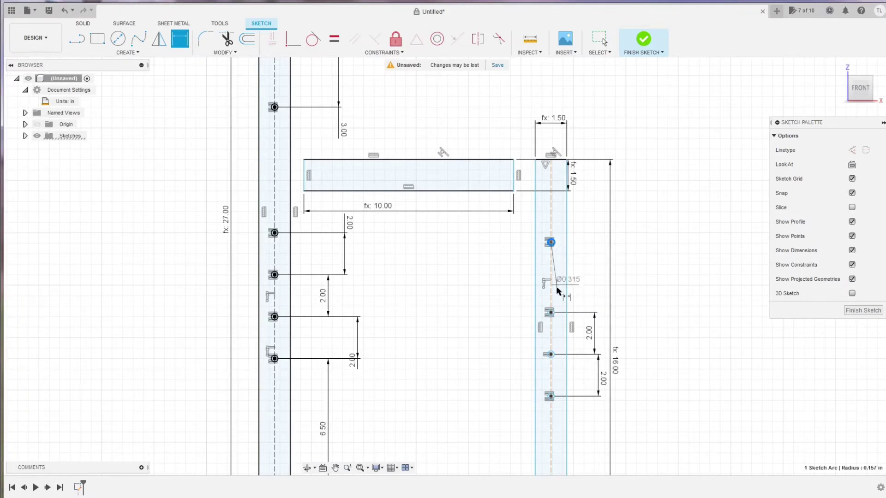
pyautogui.click(550, 312)
pyautogui.click(596, 277)
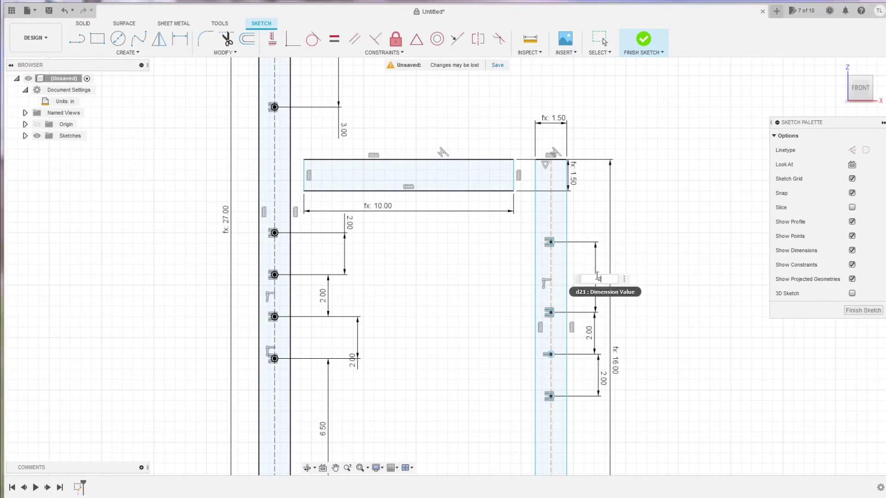
pyautogui.press('Return')
# Dimension the short bar's lowest circle center 6.5 in above the bar's bottom edge
pyautogui.scroll(-5, 625, 358)
pyautogui.scroll(6, 604, 401)
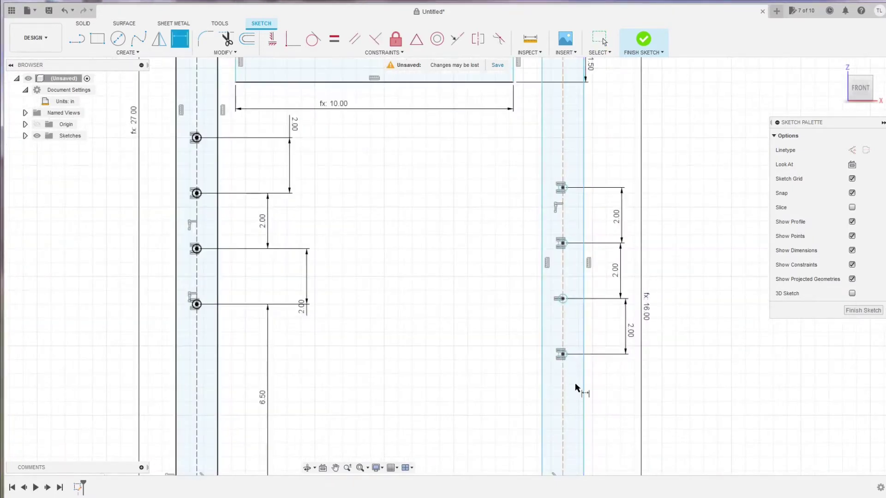
pyautogui.scroll(-2, 573, 389)
pyautogui.click(574, 454)
pyautogui.click(658, 423)
pyautogui.write('6.5')
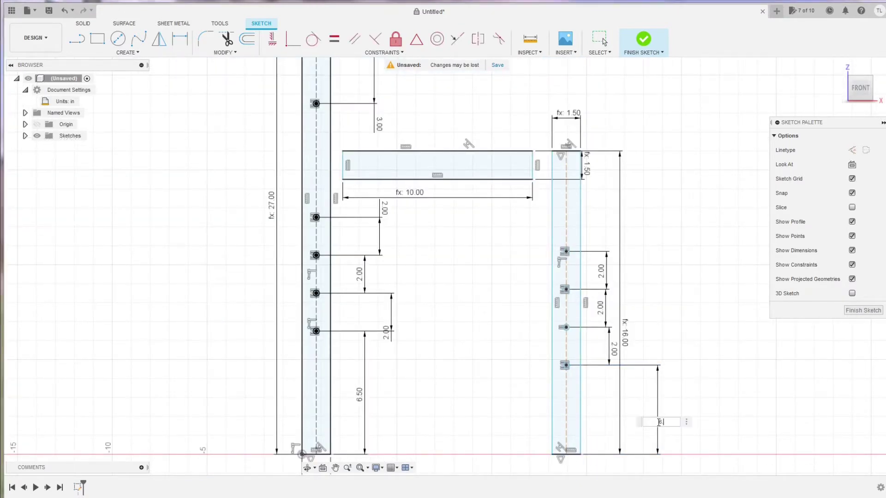
pyautogui.press('Return')
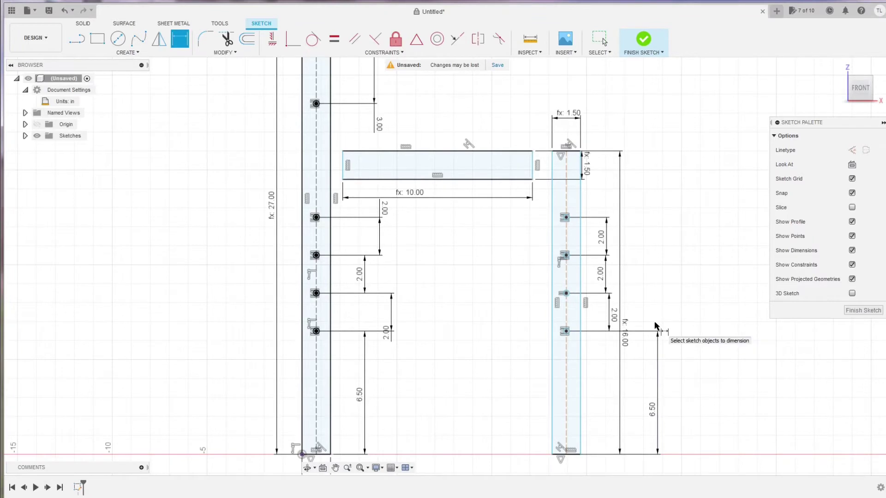
# Finish the sketch of the three frame bars
pyautogui.scroll(-3, 491, 360)
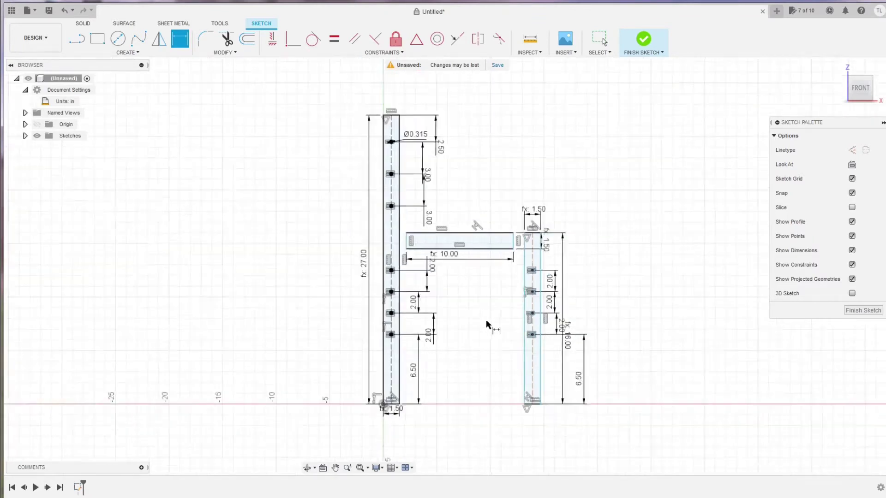
pyautogui.scroll(-1, 466, 304)
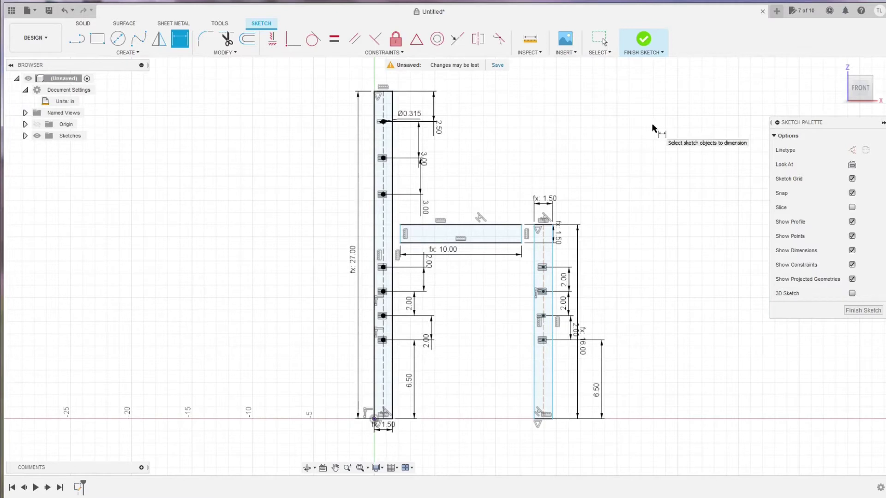
pyautogui.click(645, 40)
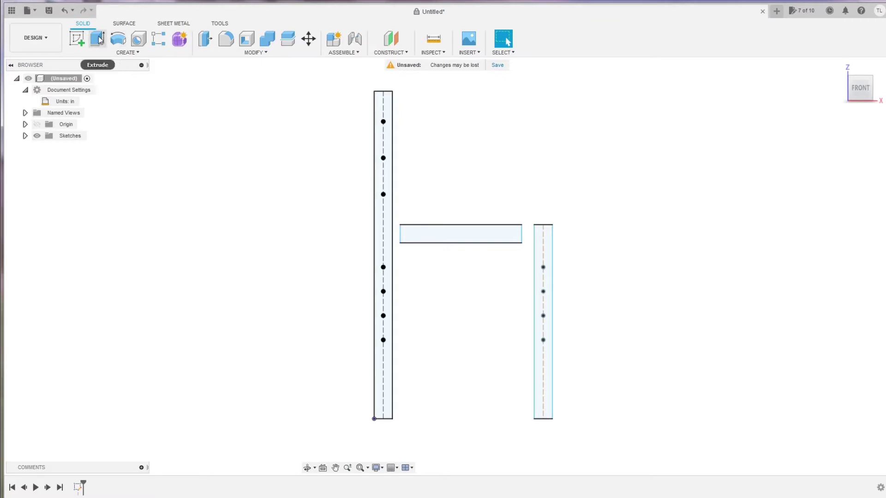
# Extrude the long bar, horizontal bar and short bar profiles by the parameter w1 as new bodies, leaving out the circles
pyautogui.click(839, 68)
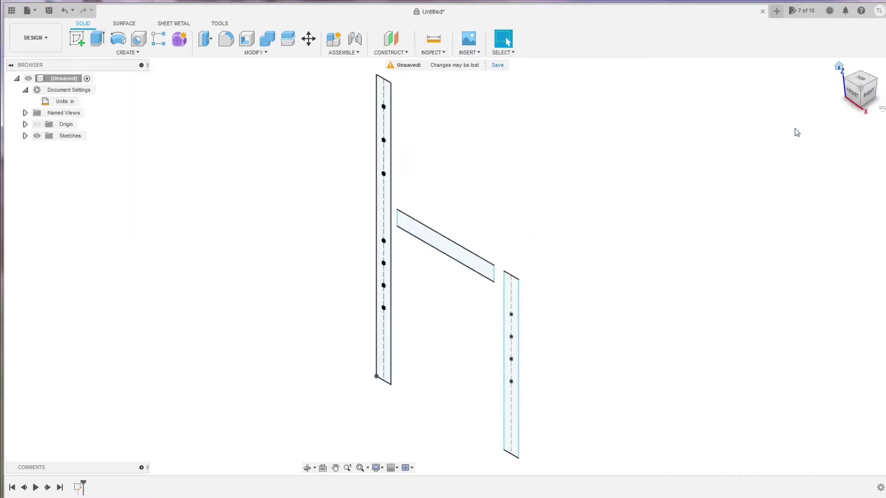
pyautogui.click(98, 39)
pyautogui.scroll(2, 380, 221)
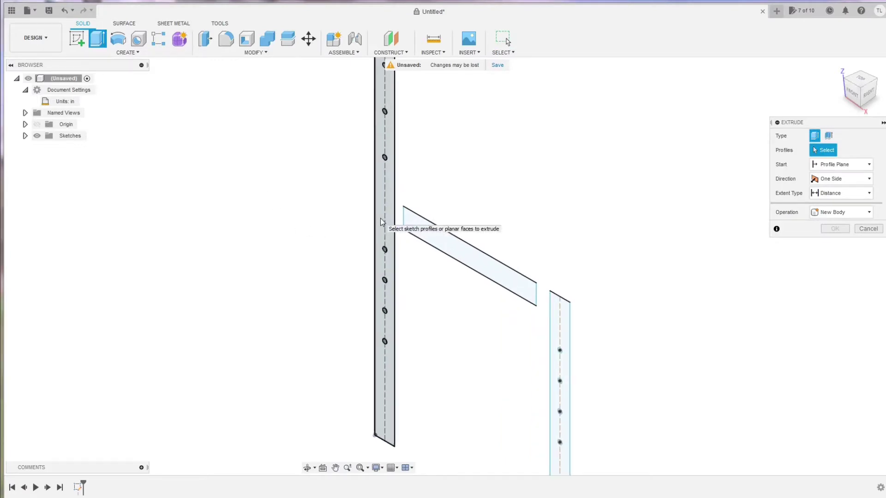
pyautogui.click(380, 222)
pyautogui.scroll(2, 381, 221)
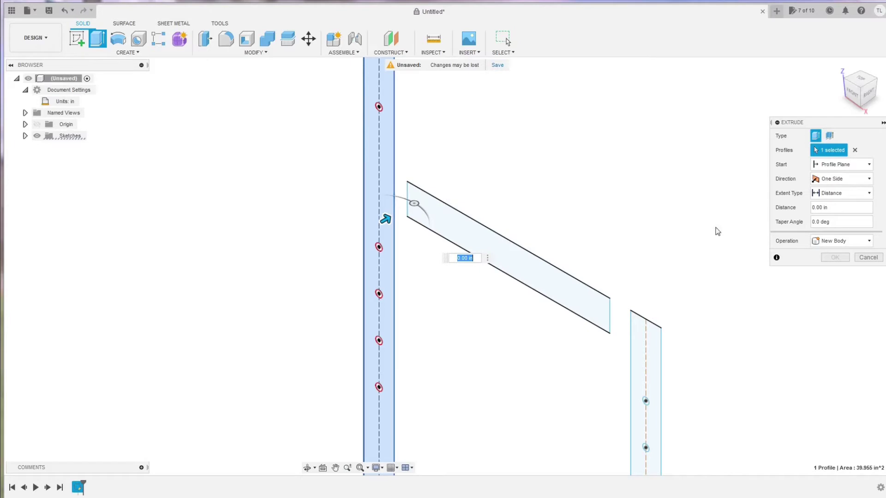
pyautogui.click(836, 205)
pyautogui.write('w')
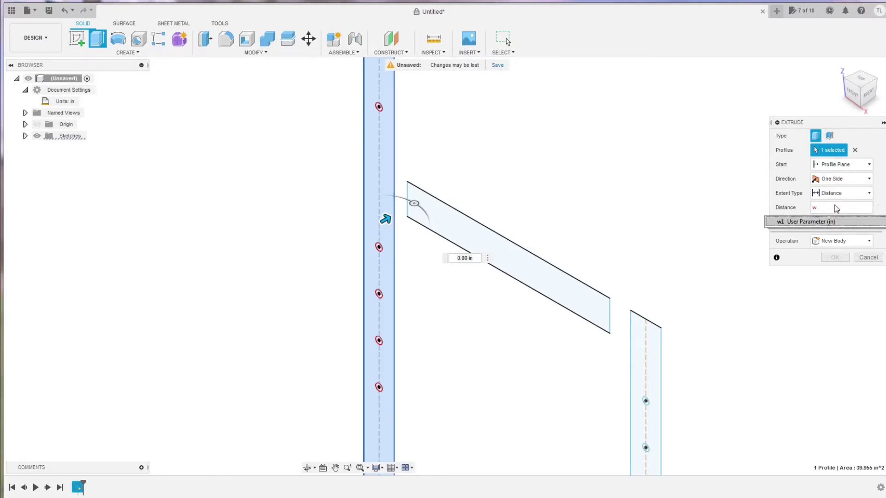
pyautogui.click(824, 222)
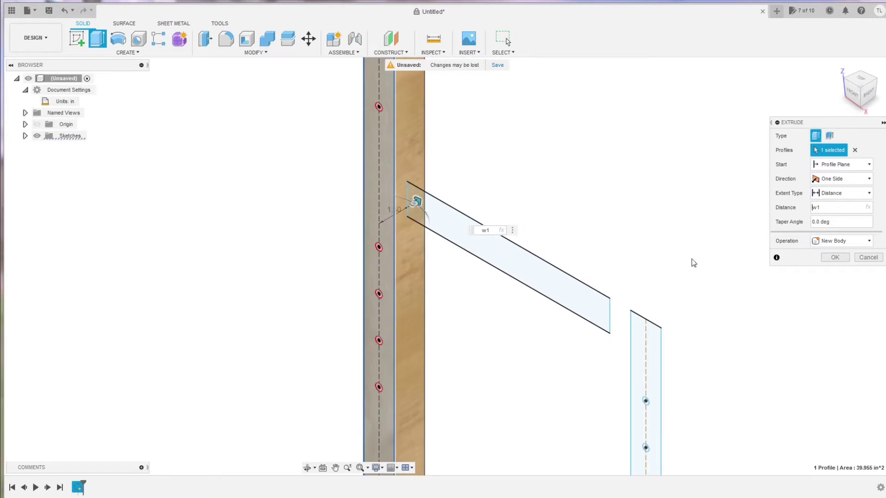
pyautogui.click(575, 295)
pyautogui.click(642, 351)
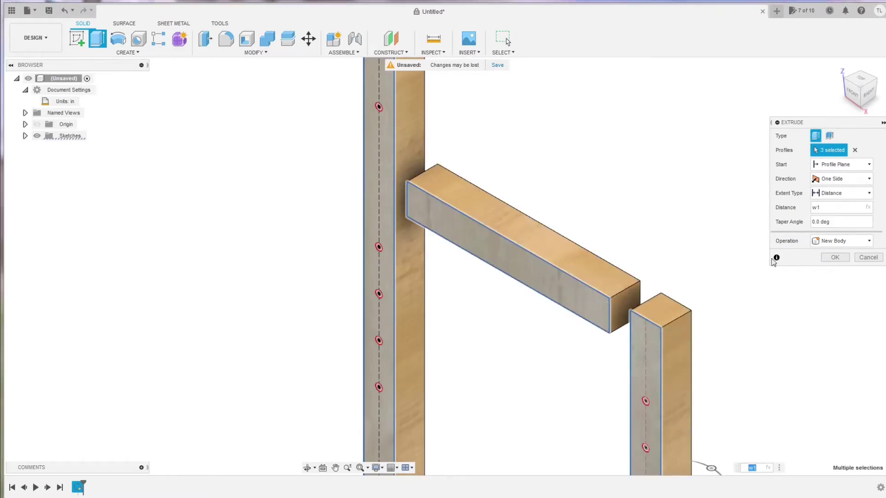
pyautogui.click(834, 257)
# Rename the long bar's body as "Frame long"
pyautogui.scroll(-5, 600, 360)
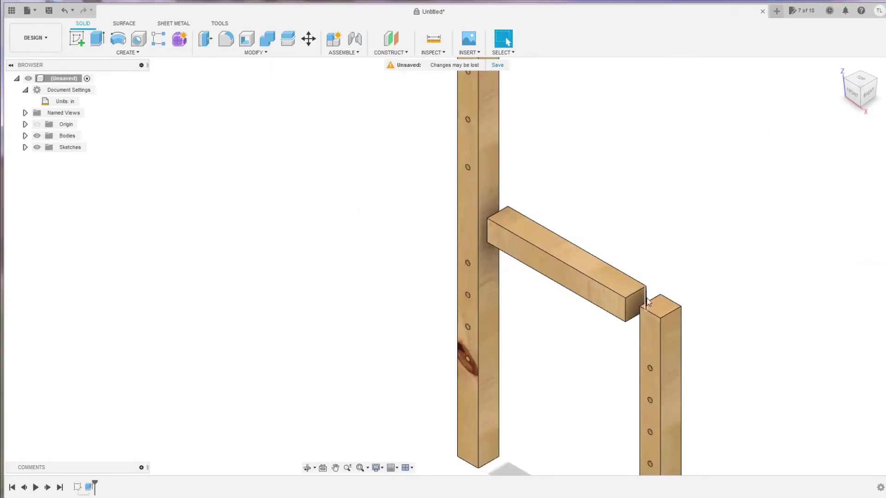
pyautogui.scroll(2, 587, 355)
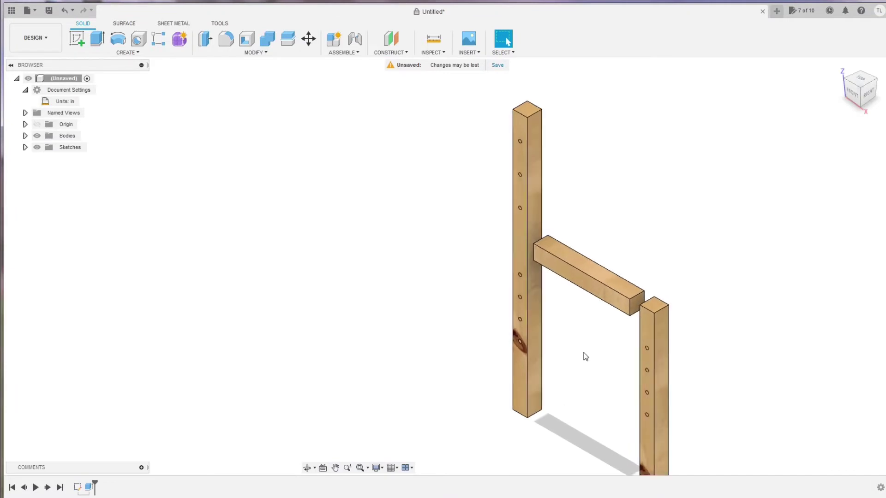
pyautogui.click(838, 67)
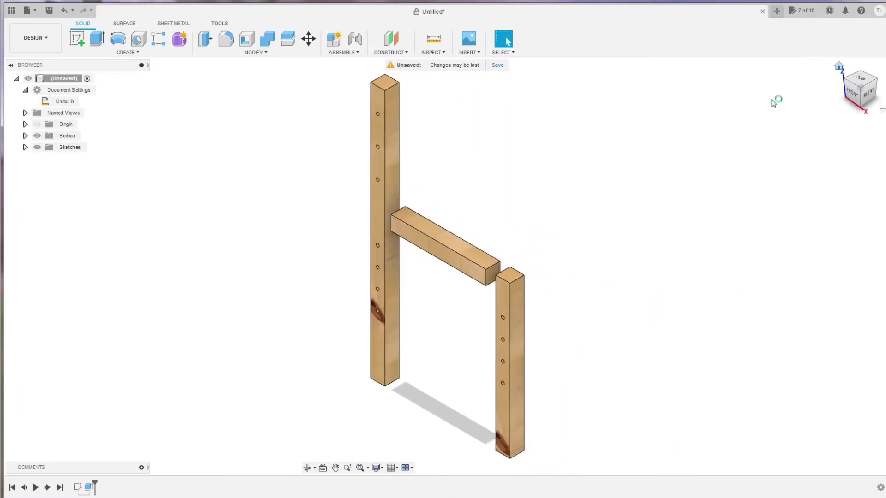
pyautogui.click(25, 136)
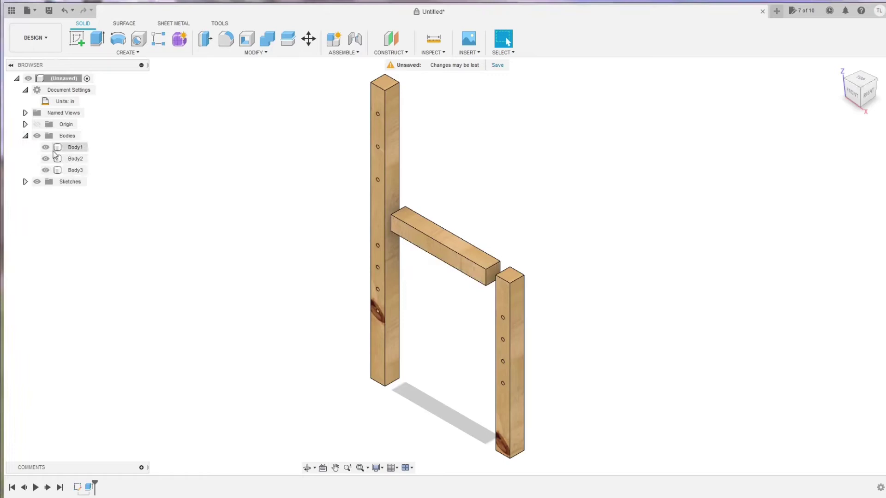
pyautogui.click(70, 148)
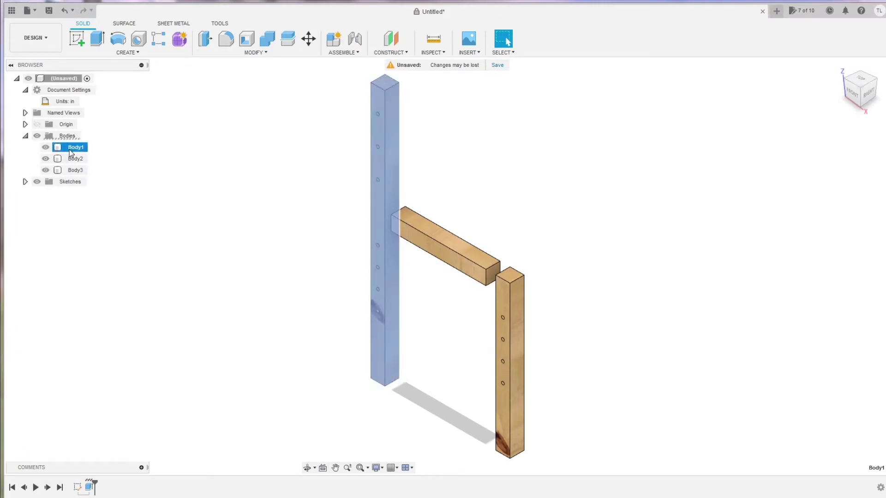
pyautogui.doubleClick(69, 149)
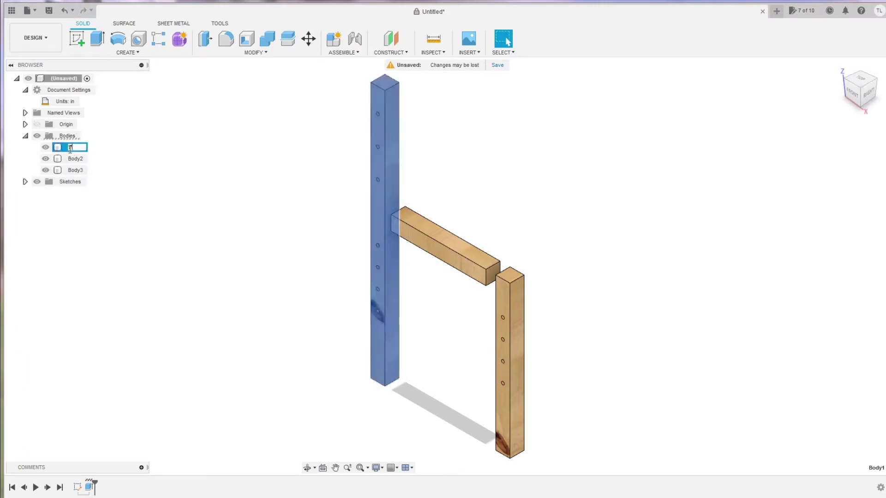
pyautogui.write('Frame long')
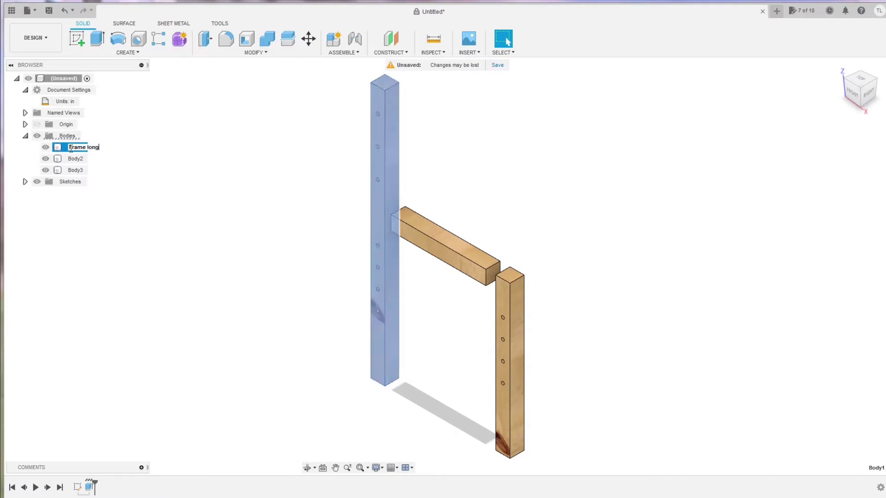
# Rename the horizontal bar's body as "Frame horizontal" and the short bar's body as "Frame short"
pyautogui.click(76, 159)
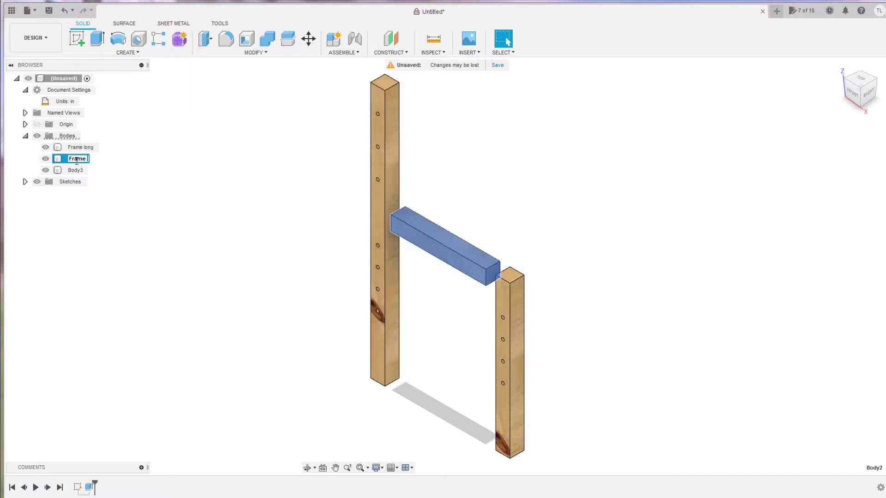
pyautogui.write('Frame horizontal')
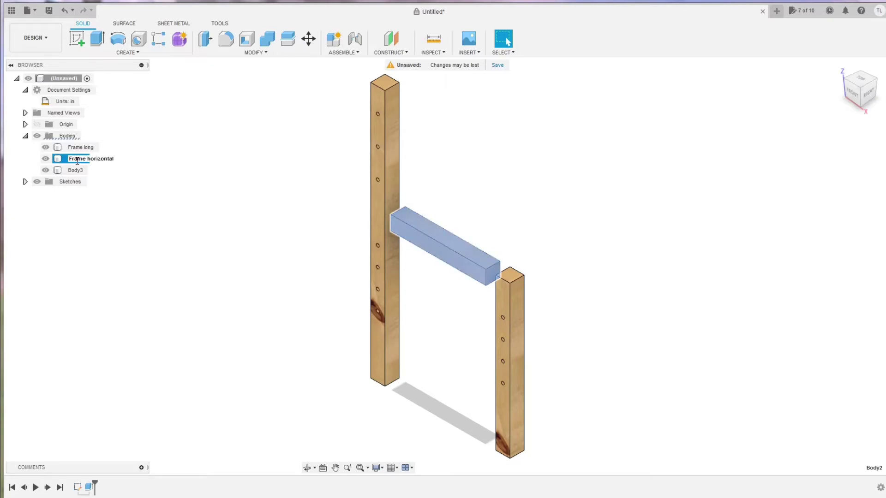
pyautogui.click(76, 170)
pyautogui.doubleClick(76, 171)
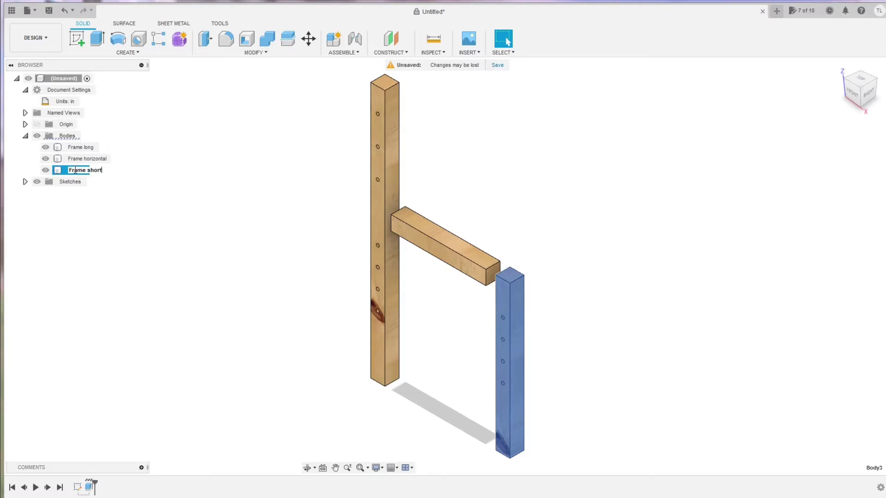
pyautogui.write('Frame short')
pyautogui.press('Return')
pyautogui.click(107, 209)
# Create components from all three frame bodies at once
pyautogui.click(83, 147)
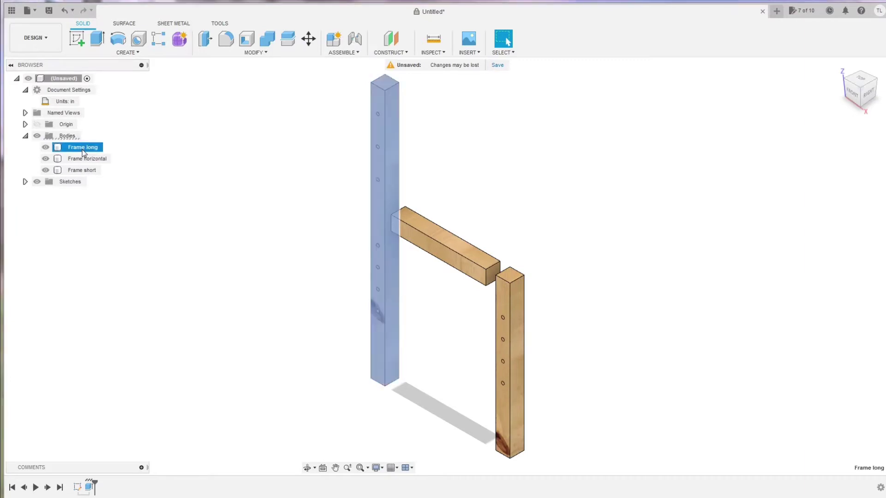
pyautogui.rightClick(64, 136)
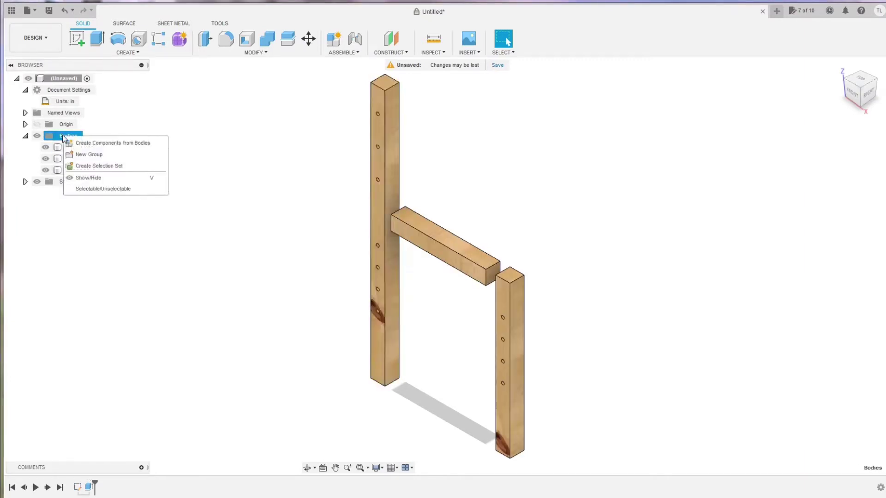
pyautogui.click(76, 144)
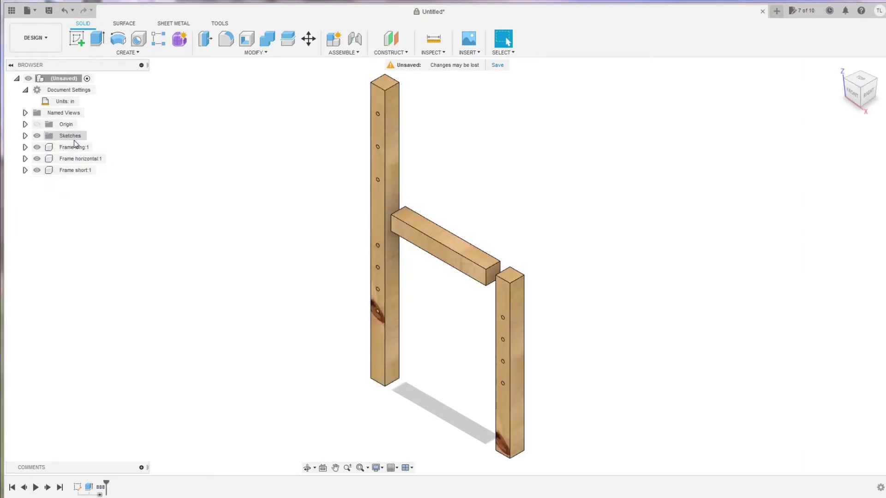
# Create and activate a new internal standard component named "Frame" under the root of the design
pyautogui.rightClick(68, 83)
pyautogui.click(74, 86)
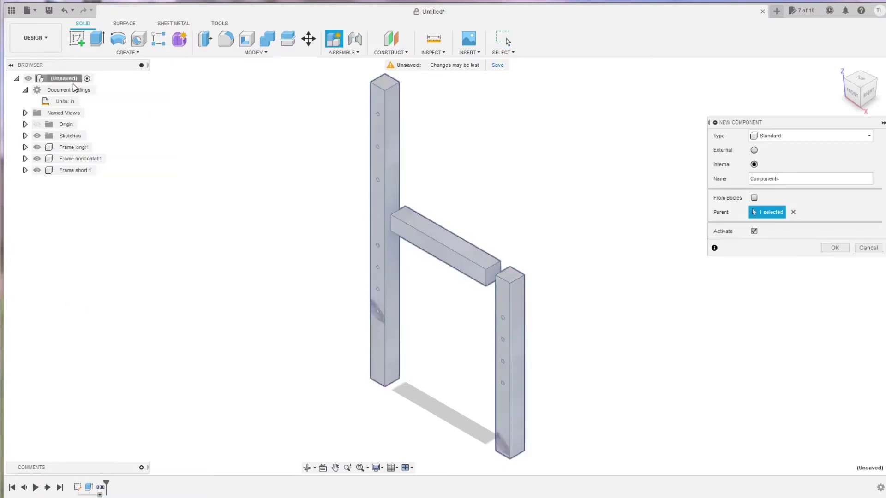
pyautogui.doubleClick(774, 179)
pyautogui.write('Fr')
pyautogui.click(835, 247)
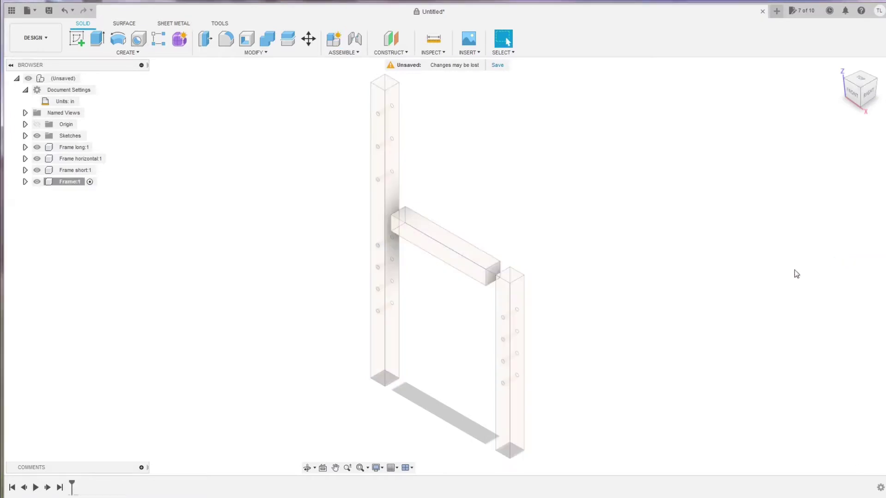
# Move the Frame long, Frame horizontal and Frame short components into the Frame component and expand it
pyautogui.click(73, 148)
pyautogui.keyDown('ctrl'); pyautogui.click(70, 159); pyautogui.keyUp('ctrl')
pyautogui.keyDown('ctrl'); pyautogui.click(71, 171); pyautogui.keyUp('ctrl')
pyautogui.moveTo(70, 172); pyautogui.dragTo(69, 182)
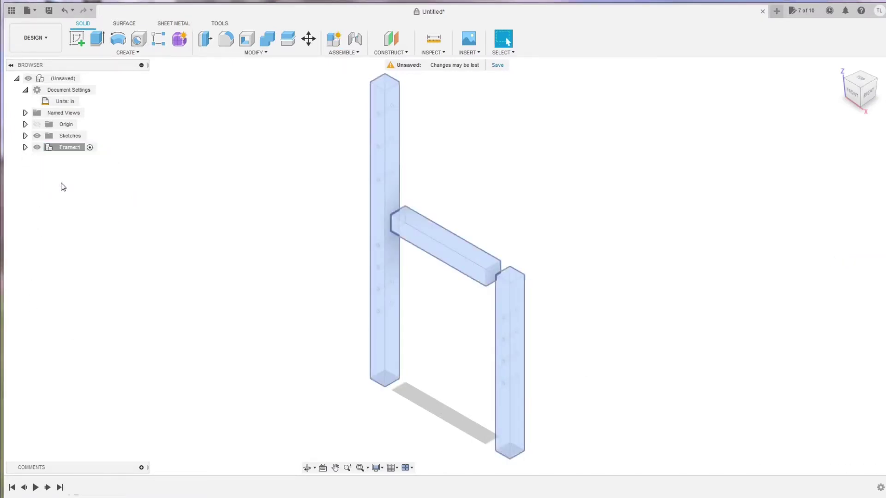
pyautogui.click(25, 147)
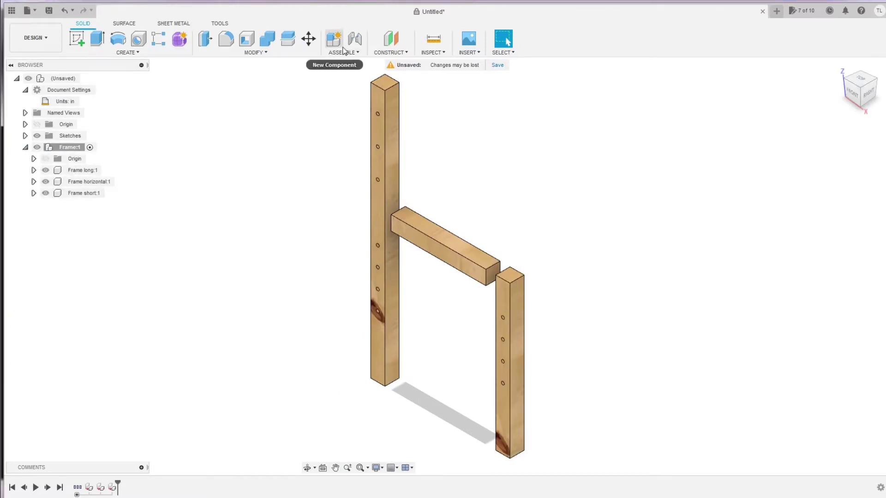
# Join the horizontal bar's upper end edge to the long bar's top edge with a Y offset of 11 in
pyautogui.click(355, 39)
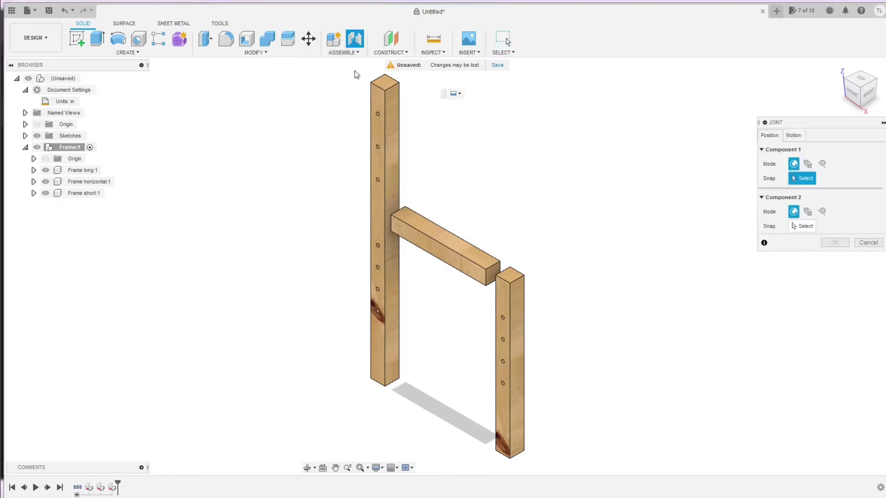
pyautogui.click(399, 212)
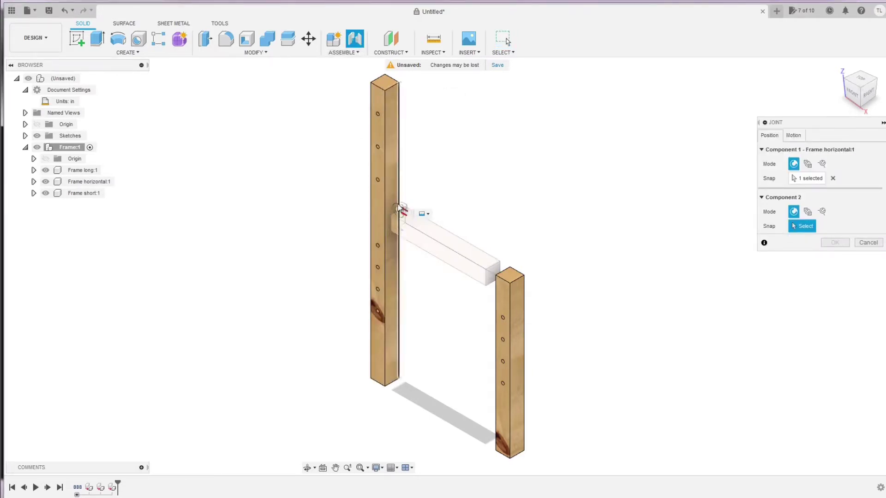
pyautogui.click(393, 89)
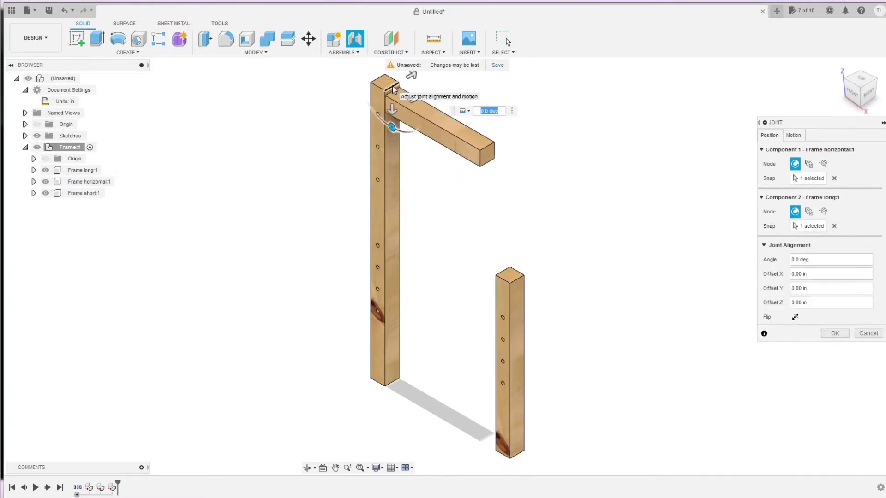
pyautogui.moveTo(389, 108); pyautogui.dragTo(377, 228)
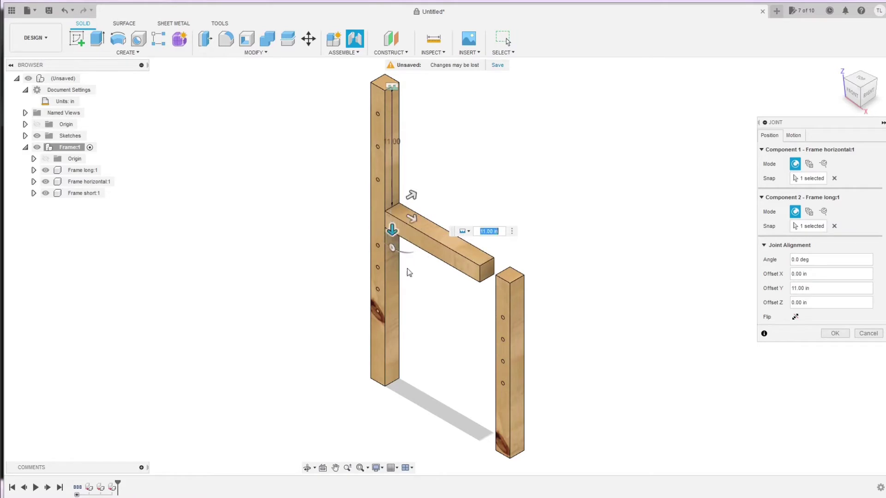
pyautogui.click(835, 333)
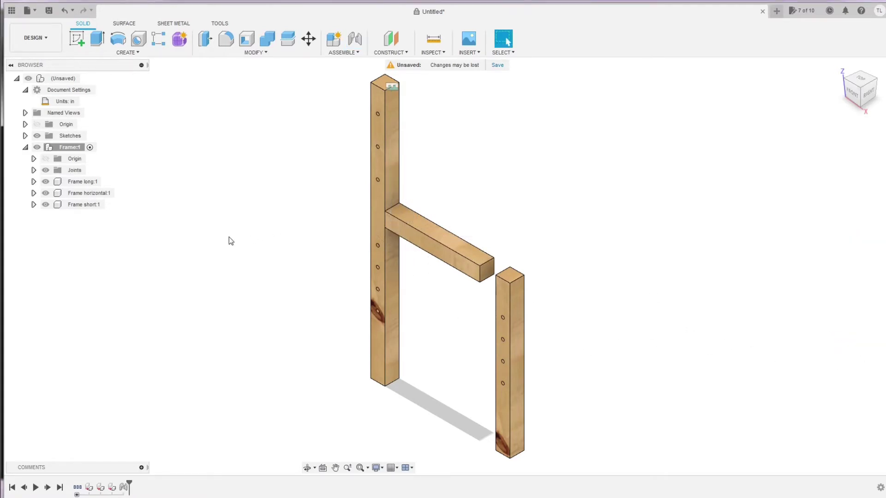
# Join the short bar's inner top edge to the upper edge of the horizontal bar's free end with no offset
pyautogui.click(354, 39)
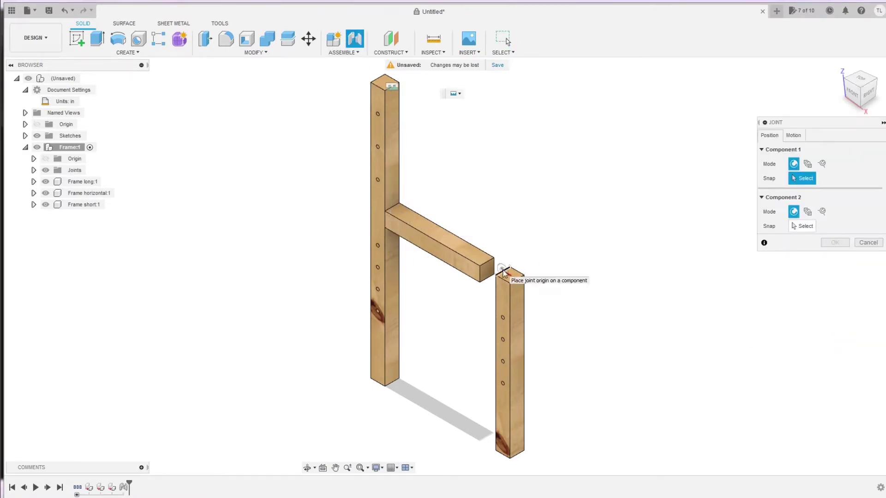
pyautogui.click(503, 272)
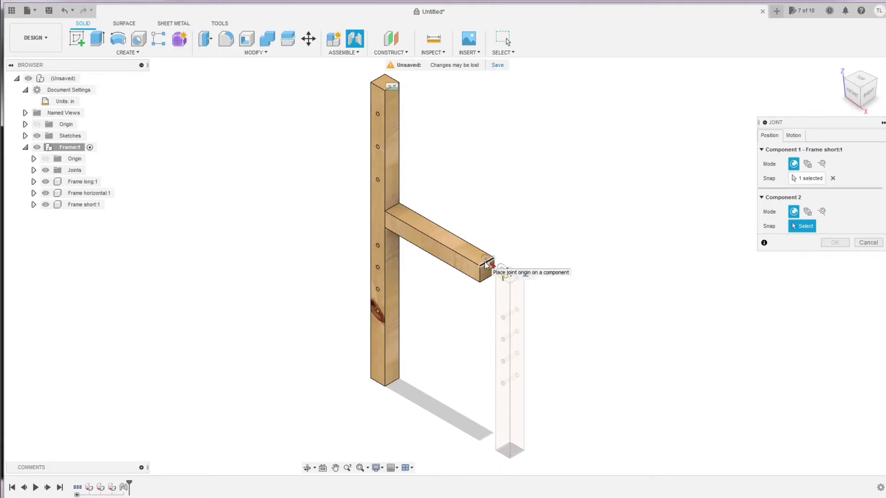
pyautogui.click(486, 265)
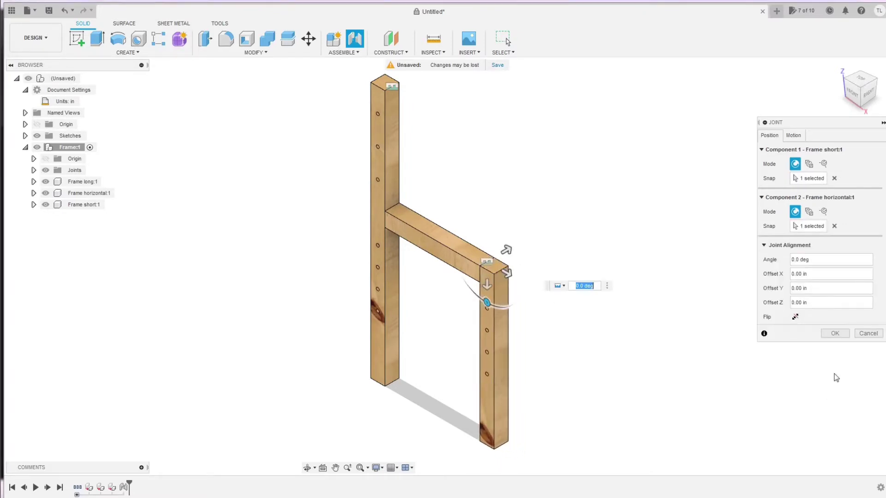
pyautogui.click(834, 333)
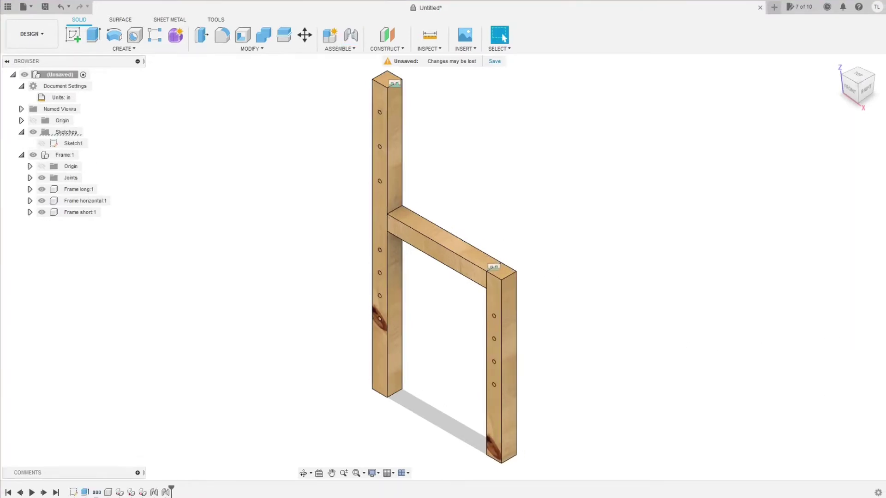
# Copy the whole Frame component and paste the copy about 17 in behind the original along the Y direction
pyautogui.click(65, 156)
pyautogui.rightClick(64, 156)
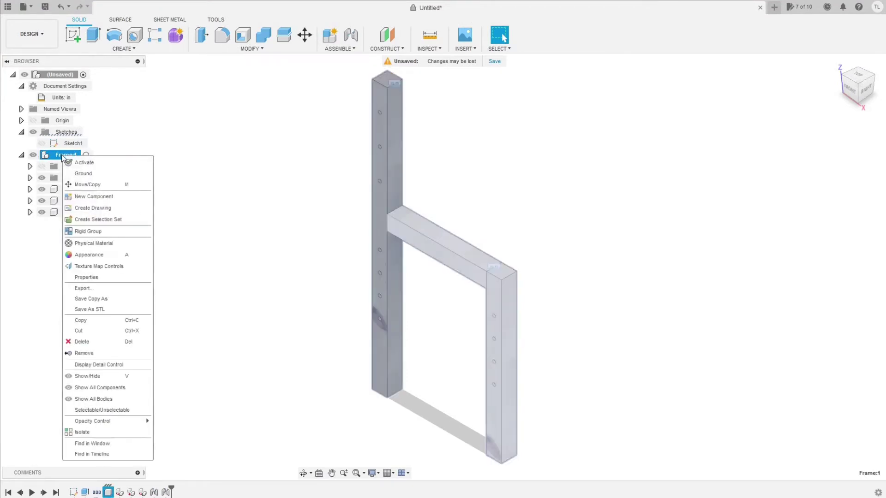
pyautogui.click(77, 325)
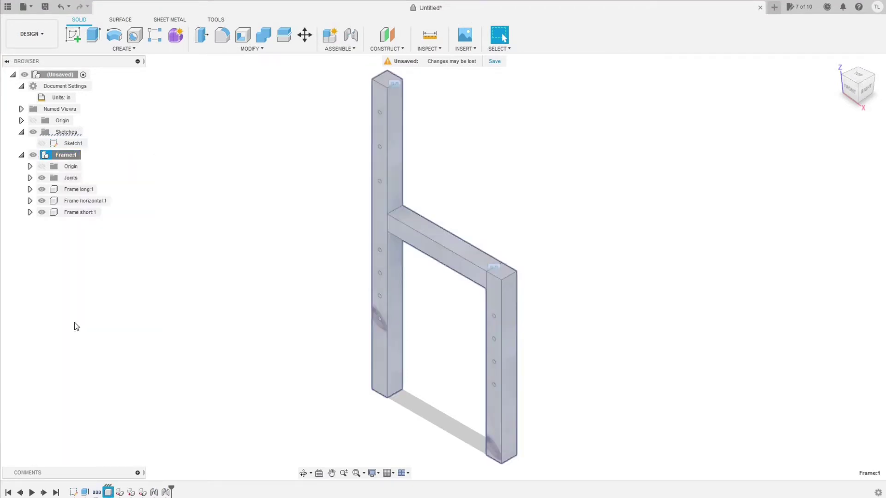
pyautogui.rightClick(196, 250)
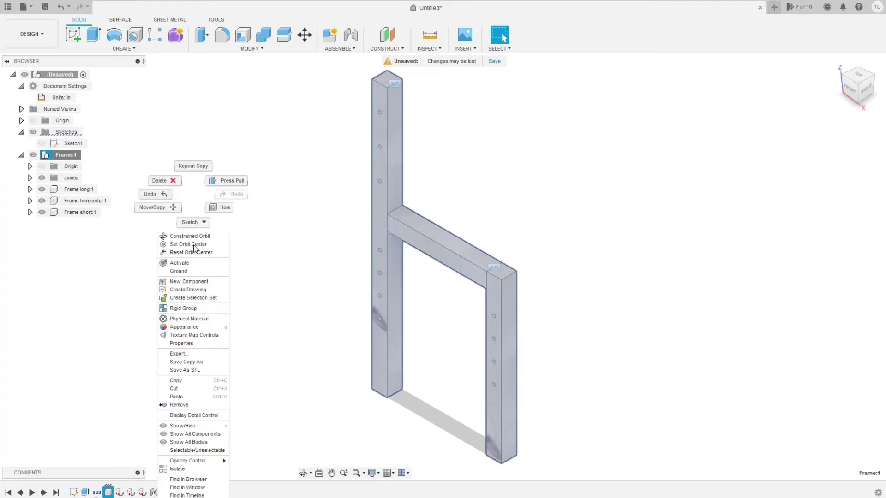
pyautogui.click(176, 397)
pyautogui.moveTo(393, 380); pyautogui.dragTo(562, 283)
pyautogui.click(835, 293)
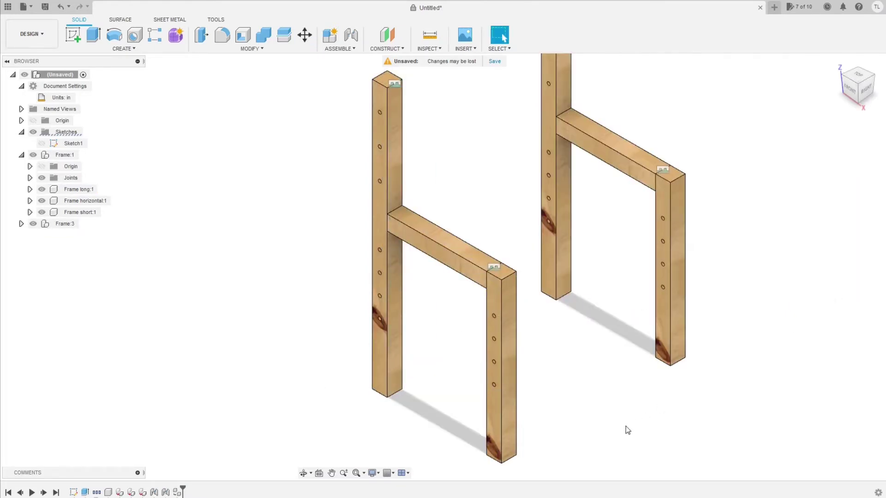
# Start a sketch on the YZ plane and draw a horizontal rectangle about 12 by 2 in between the two frames
pyautogui.click(836, 66)
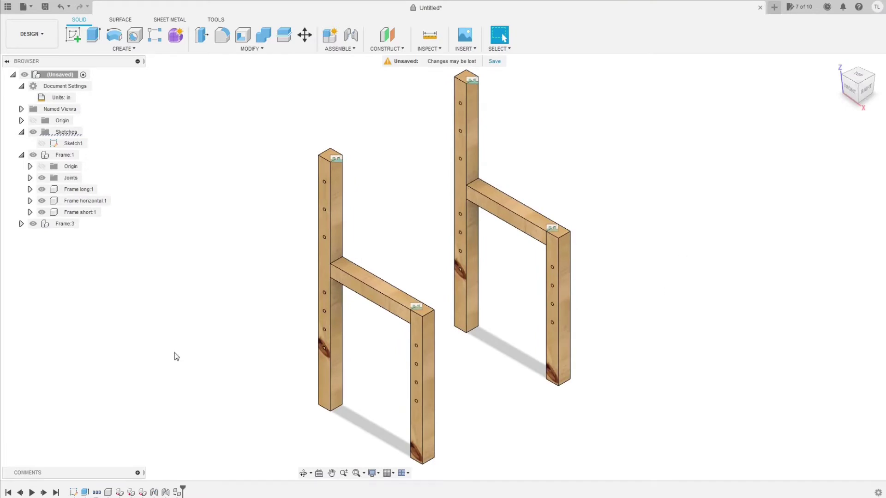
pyautogui.click(76, 31)
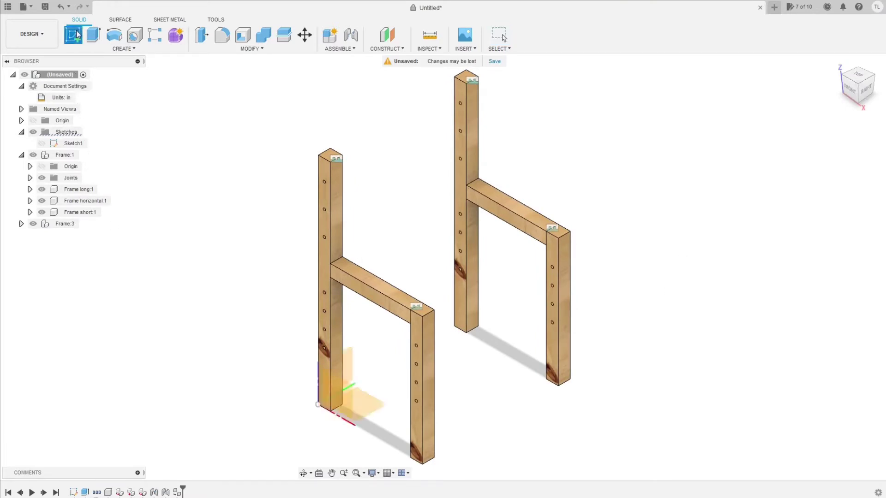
pyautogui.click(350, 366)
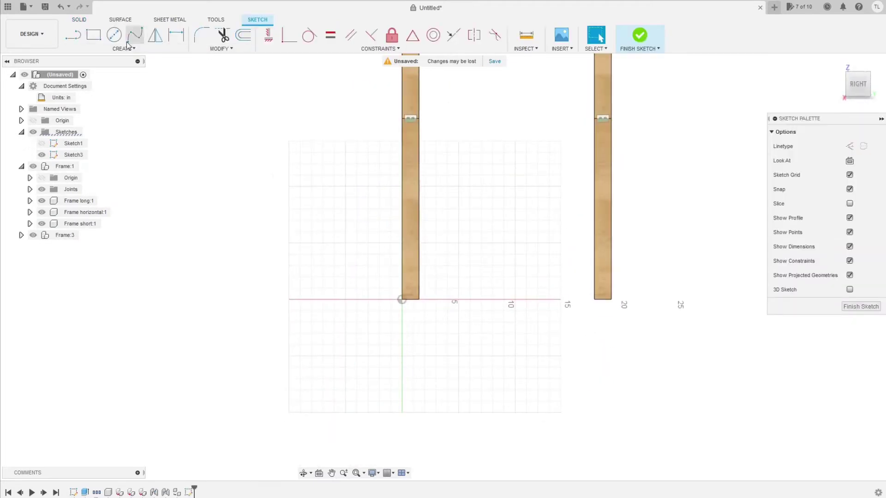
pyautogui.click(93, 35)
pyautogui.click(436, 131)
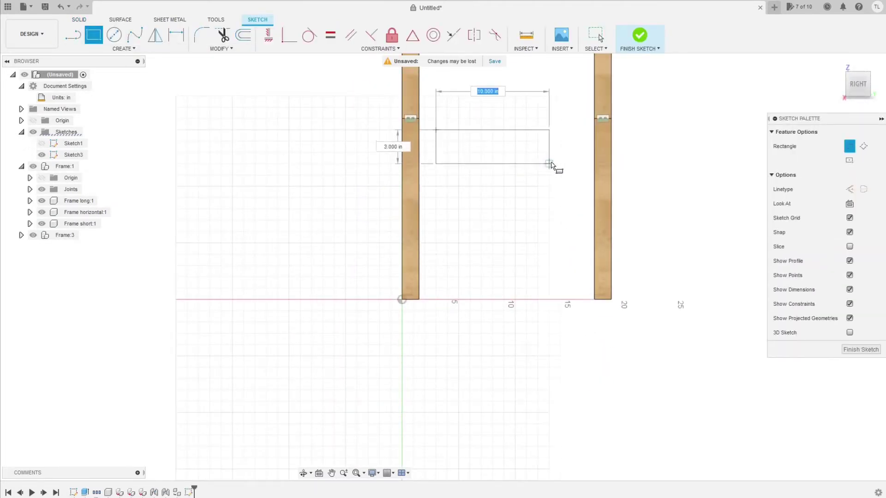
pyautogui.click(571, 152)
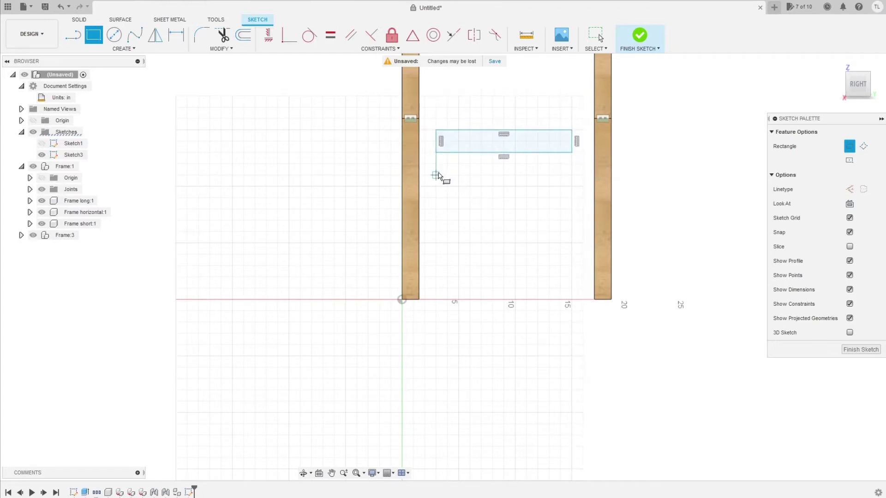
# Draw a second horizontal rectangle about 12 by 1 in between the two frames, below the first one
pyautogui.click(436, 174)
pyautogui.click(572, 186)
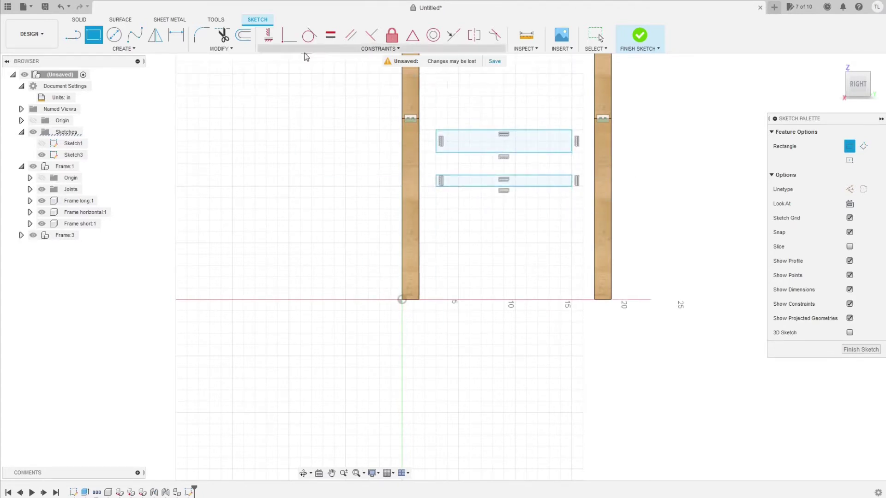
# Add a user parameter seatWidth of 16 in with the comment "Width of the seat board"
pyautogui.click(221, 49)
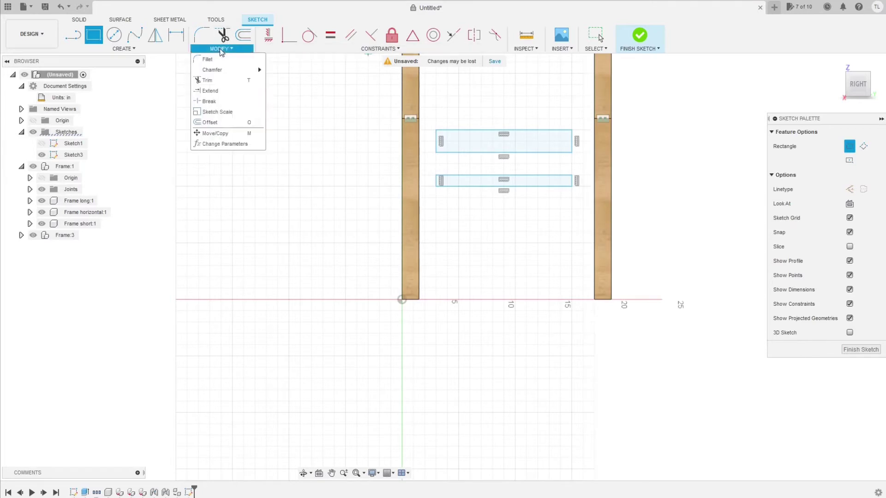
pyautogui.click(220, 143)
pyautogui.click(338, 148)
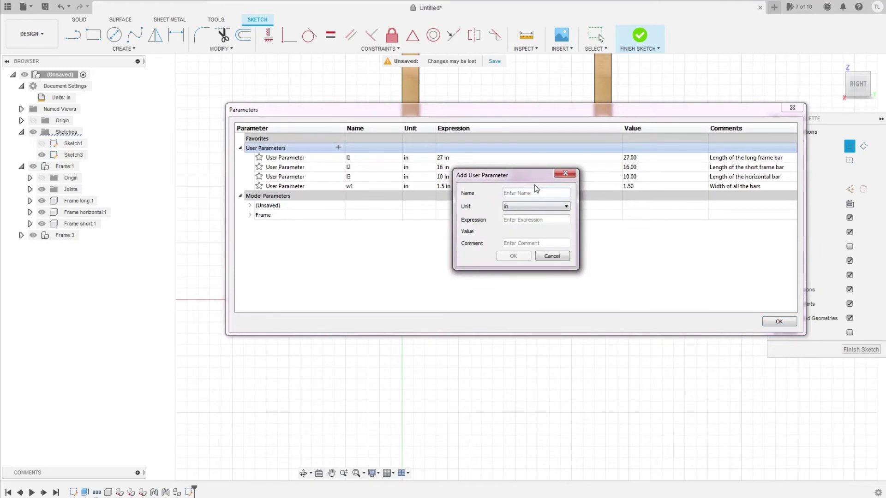
pyautogui.write('eatWidth')
pyautogui.click(513, 223)
pyautogui.write('16')
pyautogui.click(524, 242)
pyautogui.write('Wi')
pyautogui.write('dth of')
pyautogui.write(' the eat')
pyautogui.write('seat')
pyautogui.write(' board')
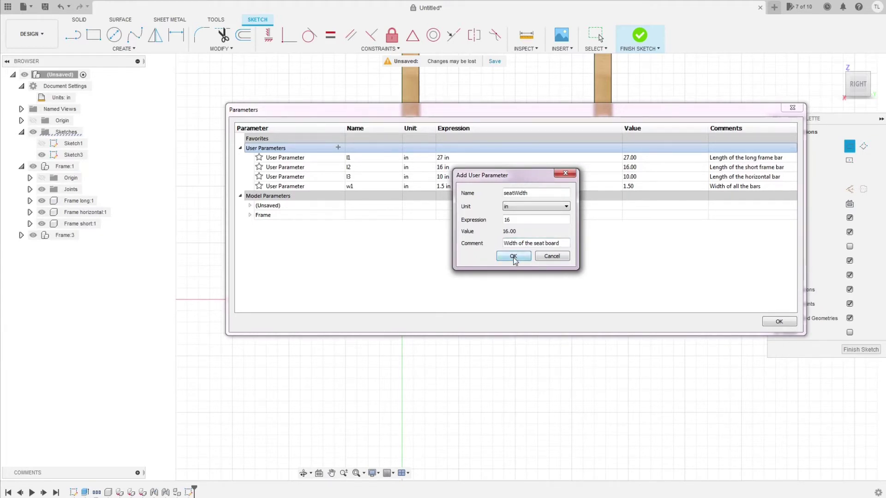
pyautogui.click(514, 256)
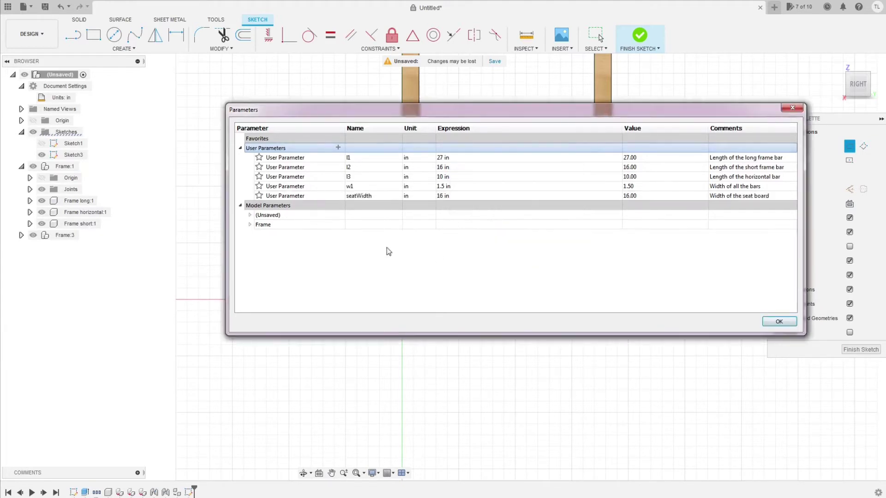
# Add a user parameter seatDeepth of 13 in with the comment "Deepth of the seat board"
pyautogui.click(338, 149)
pyautogui.click(518, 193)
pyautogui.write('seatDea')
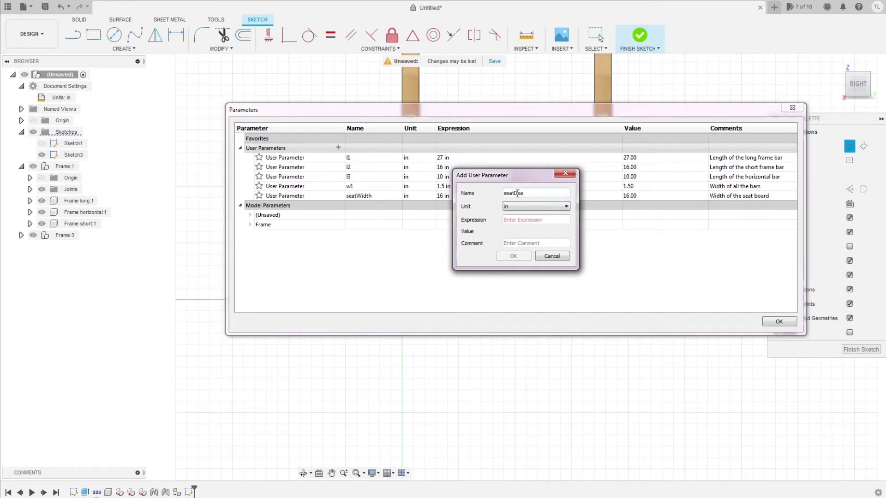
pyautogui.press('BackSpace')
pyautogui.click(514, 220)
pyautogui.write('13')
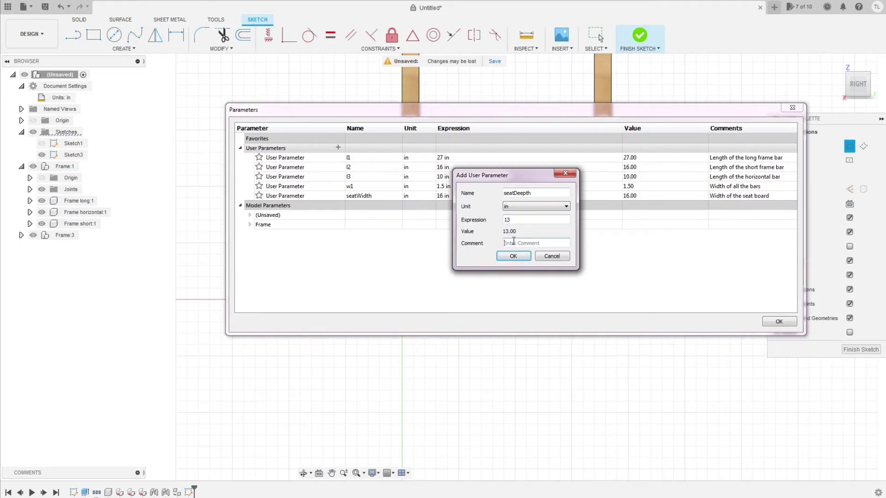
pyautogui.click(513, 241)
pyautogui.write('Deepth of the seat board')
pyautogui.click(513, 257)
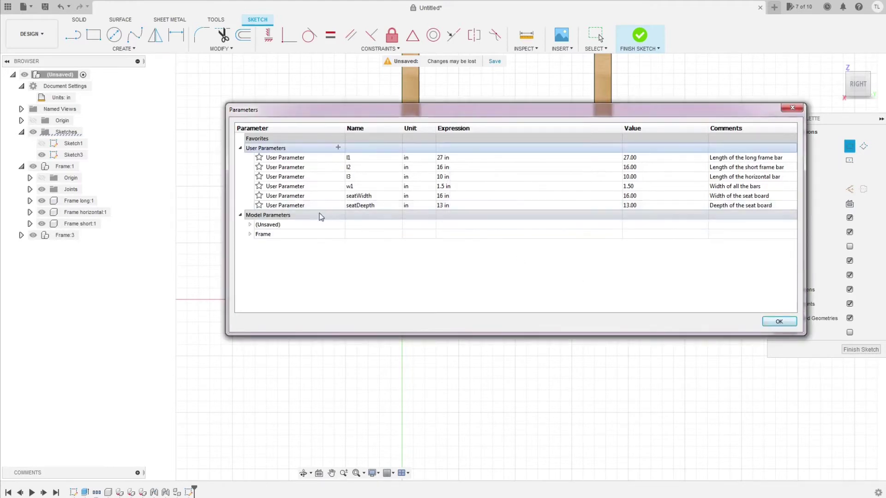
# Add a user parameter seatThickness of 0.75 in with the comment "Thickness of the seat board"
pyautogui.click(337, 148)
pyautogui.write('s')
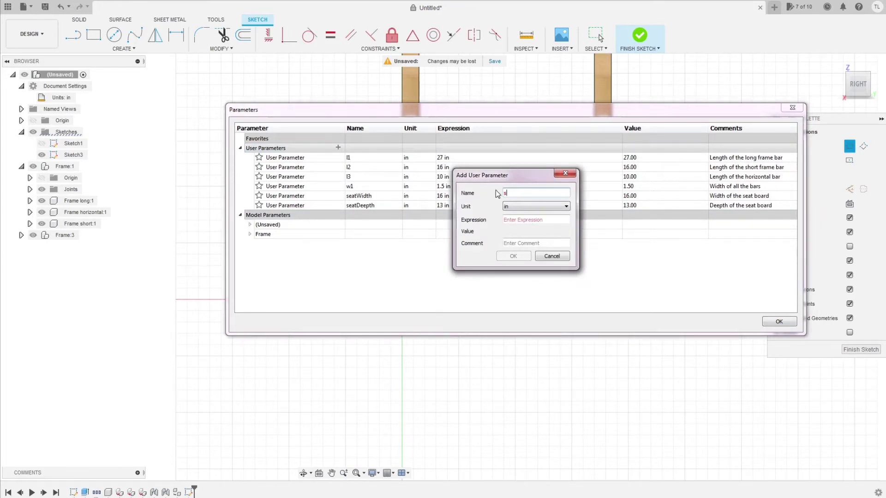
pyautogui.write('eatThickness')
pyautogui.click(508, 243)
pyautogui.write('Thic')
pyautogui.press('BackSpace')
pyautogui.write('ckness of the seat')
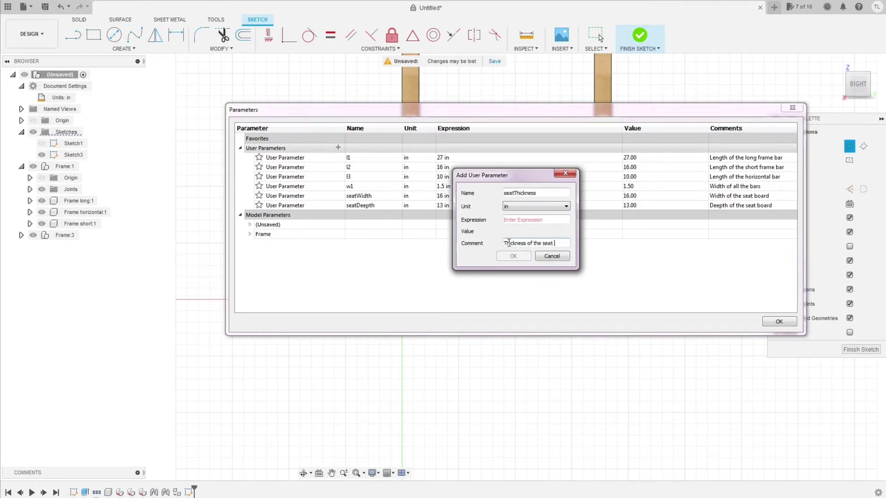
pyautogui.write(' boarf')
pyautogui.press('BackSpace')
pyautogui.write('d')
pyautogui.click(517, 220)
pyautogui.write('0.75')
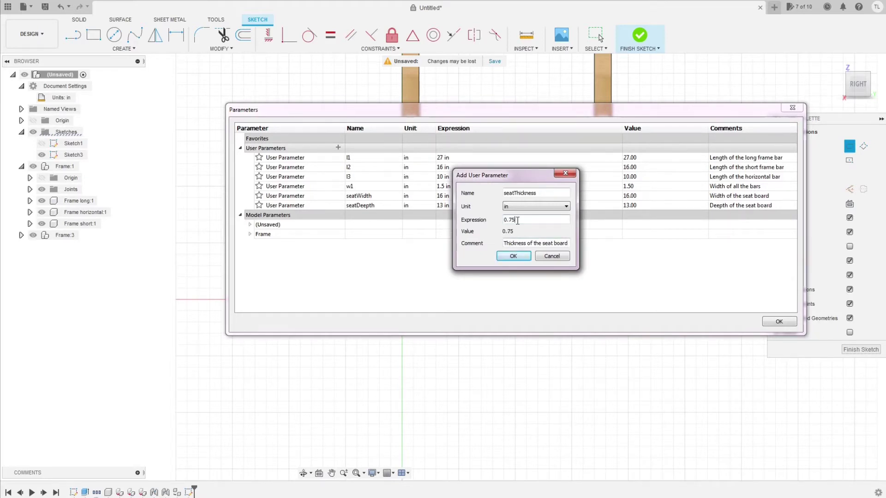
pyautogui.click(512, 256)
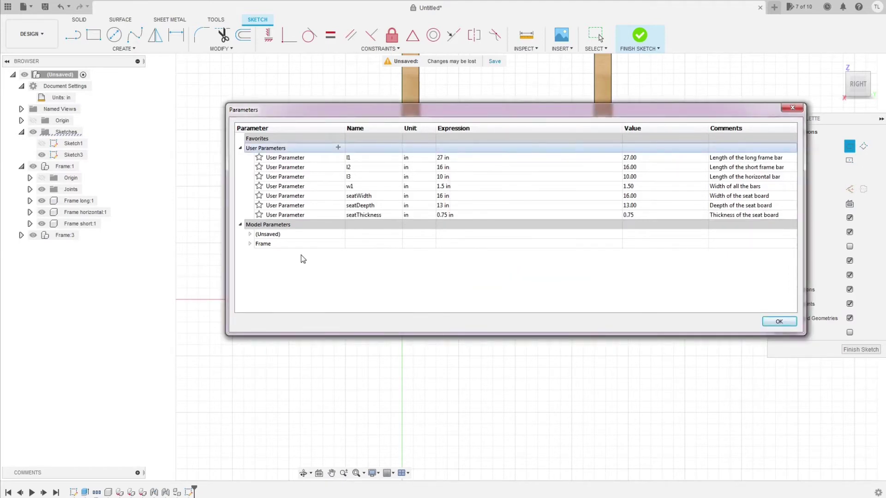
# Add a user parameter seatBar of 16 in with the comment "Seat bar length" and close the parameter list
pyautogui.click(338, 148)
pyautogui.write('seatBar')
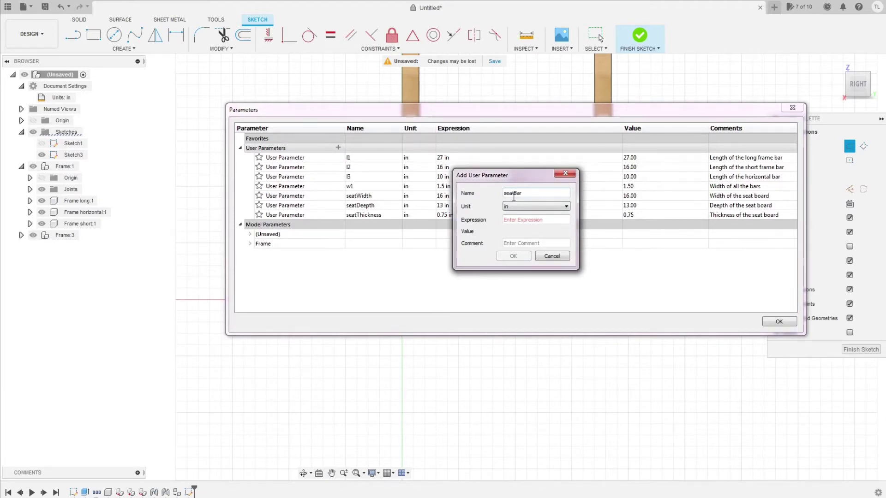
pyautogui.click(513, 220)
pyautogui.write('16')
pyautogui.click(513, 241)
pyautogui.write('Sea')
pyautogui.press('BackSpace')
pyautogui.press('BackSpace')
pyautogui.press('BackSpace')
pyautogui.write('seat')
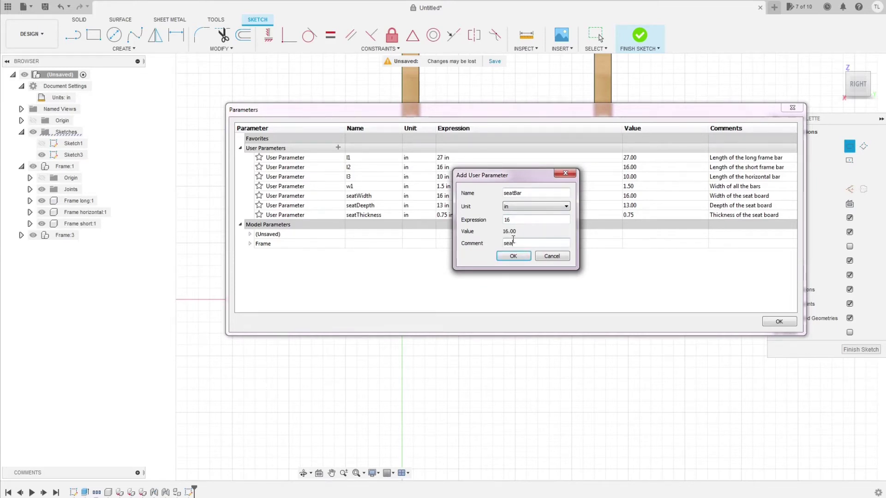
pyautogui.press('BackSpace')
pyautogui.press('BackSpace')
pyautogui.press('BackSpace')
pyautogui.write('Seat bar length')
pyautogui.click(513, 256)
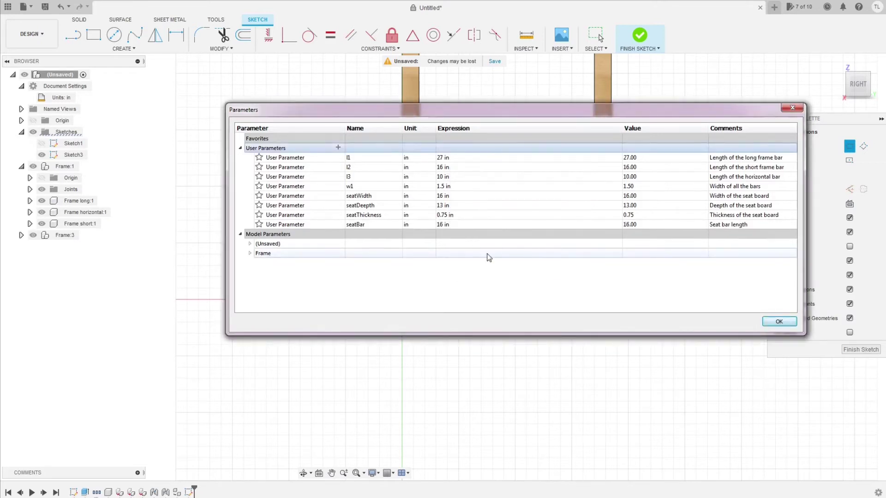
pyautogui.click(778, 322)
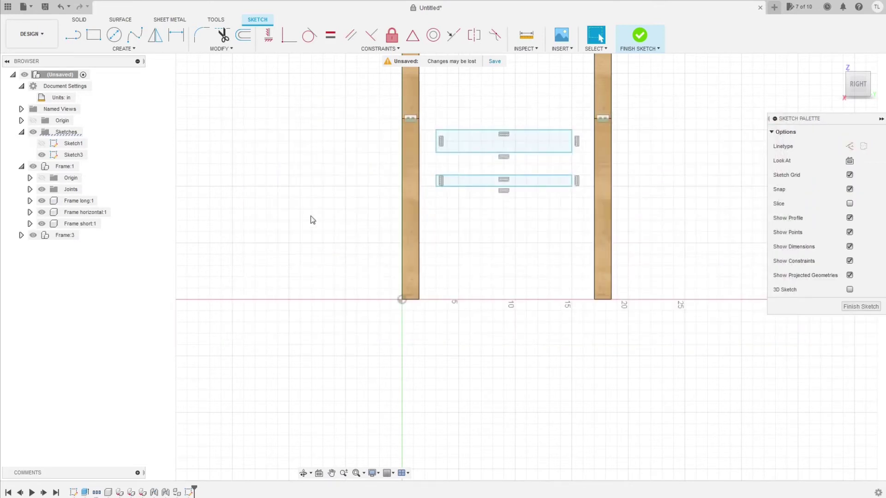
# Dimension the upper rectangle's length with the seatWidth parameter
pyautogui.click(175, 37)
pyautogui.click(496, 130)
pyautogui.click(502, 114)
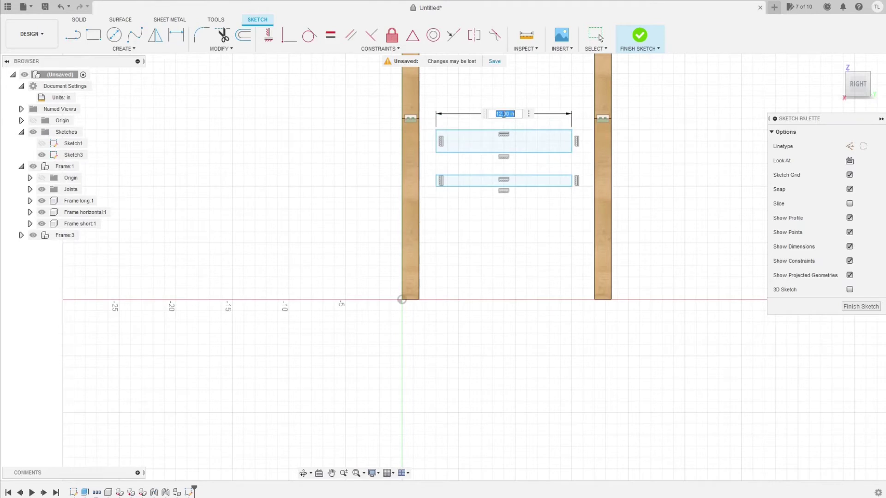
pyautogui.write('se')
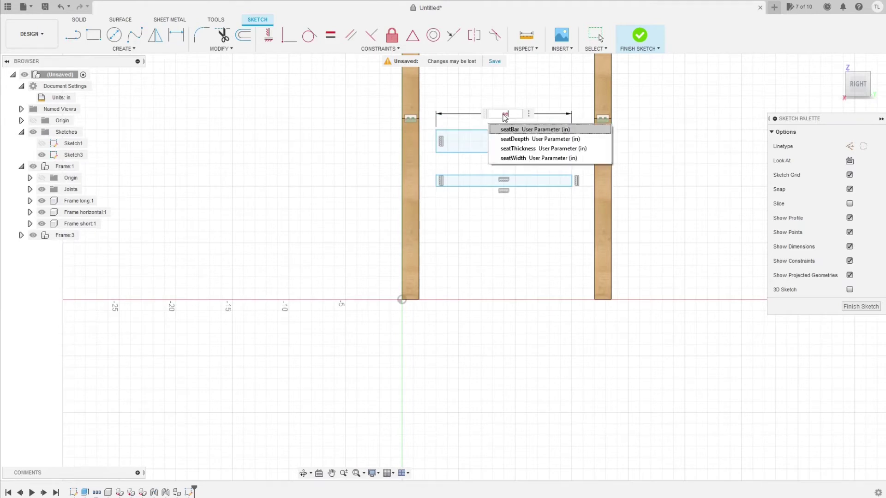
pyautogui.click(519, 158)
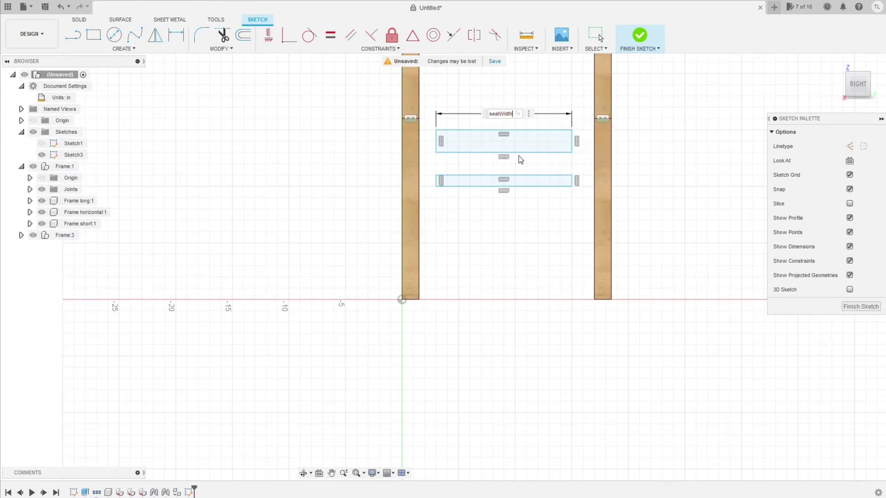
pyautogui.press('Return')
# Dimension the upper rectangle's height with the seatThickness parameter
pyautogui.click(437, 141)
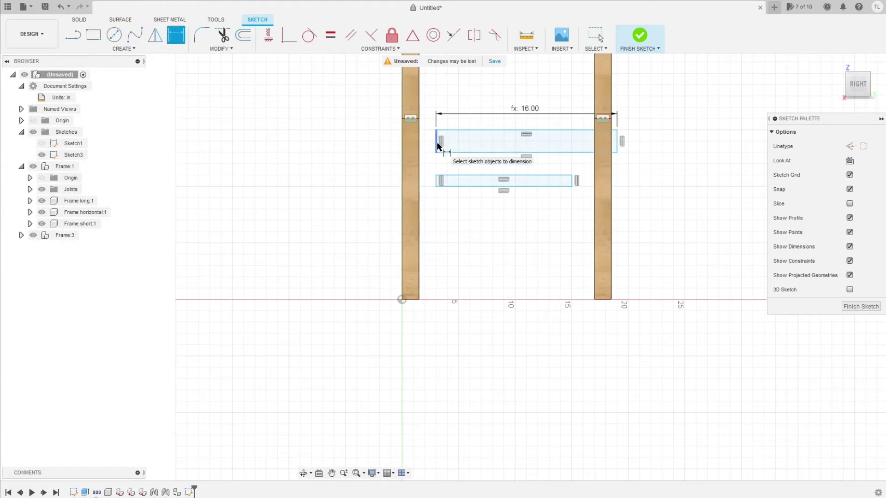
pyautogui.click(368, 142)
pyautogui.write('se')
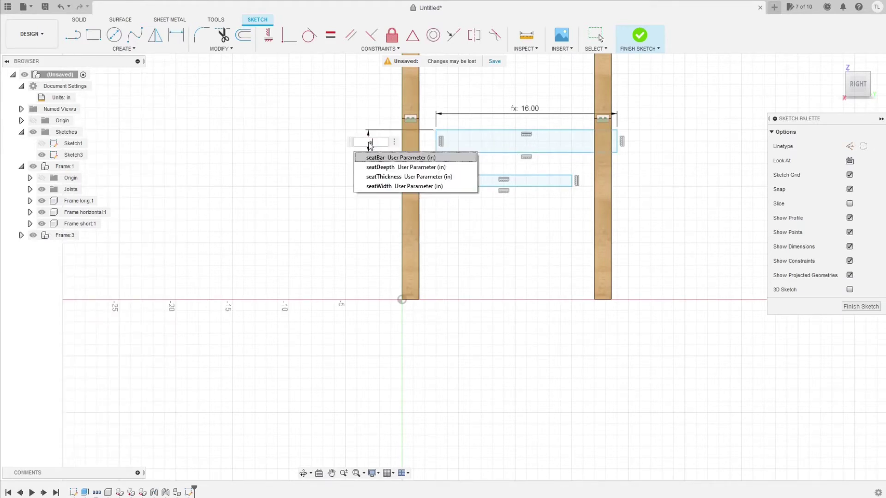
pyautogui.click(374, 176)
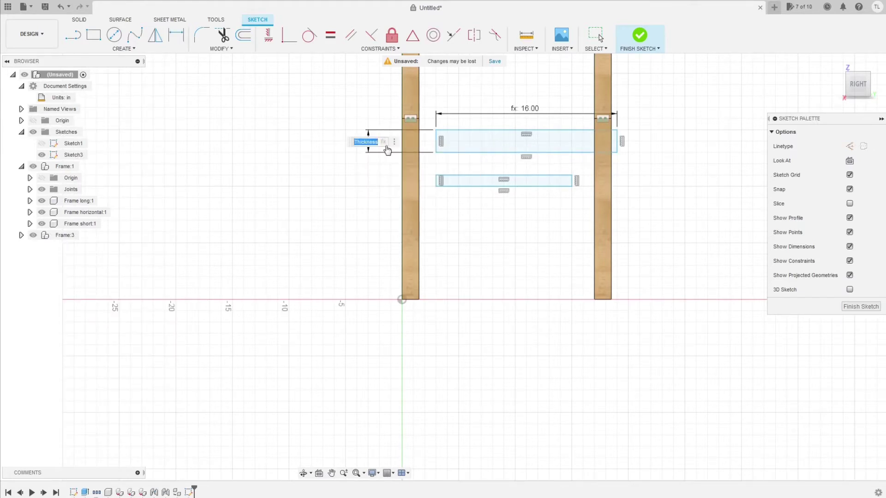
pyautogui.press('Return')
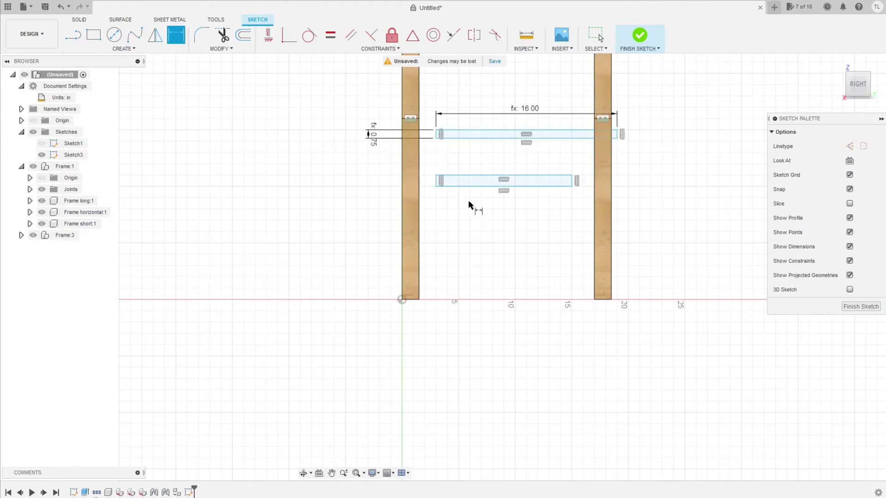
# Dimension the lower rectangle's length with the seatBar parameter
pyautogui.click(459, 175)
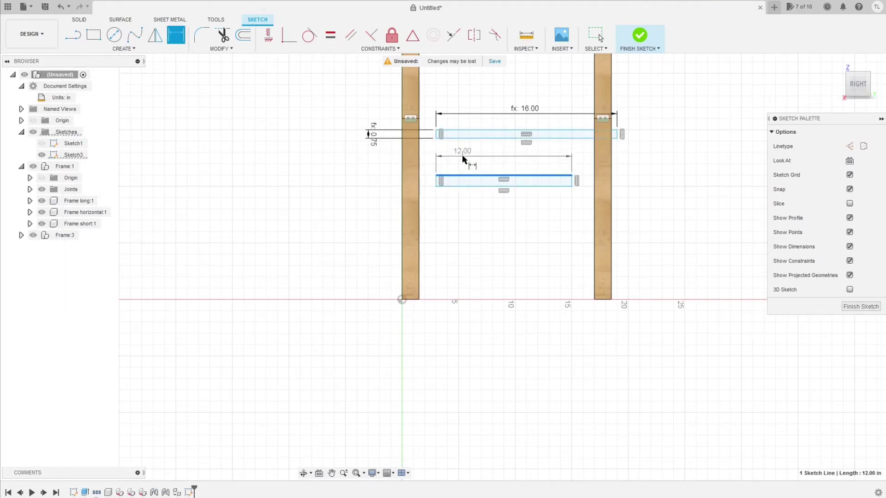
pyautogui.click(486, 159)
pyautogui.write('se')
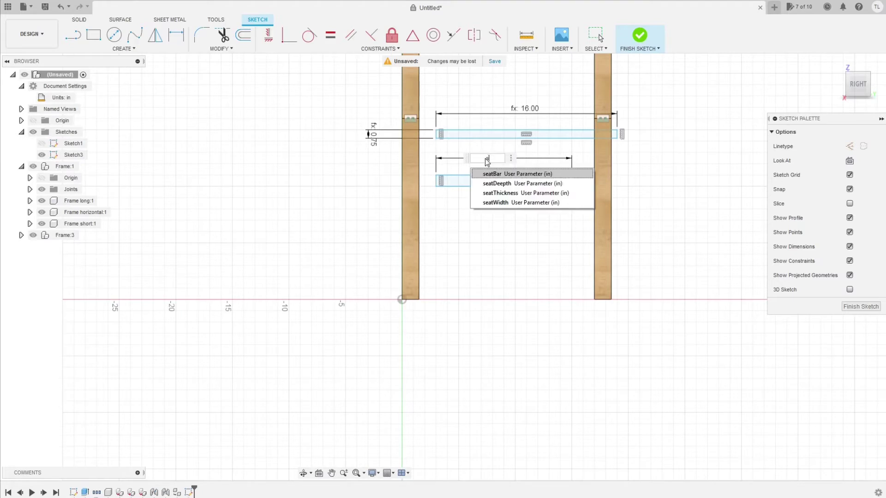
pyautogui.click(492, 174)
pyautogui.press('Return')
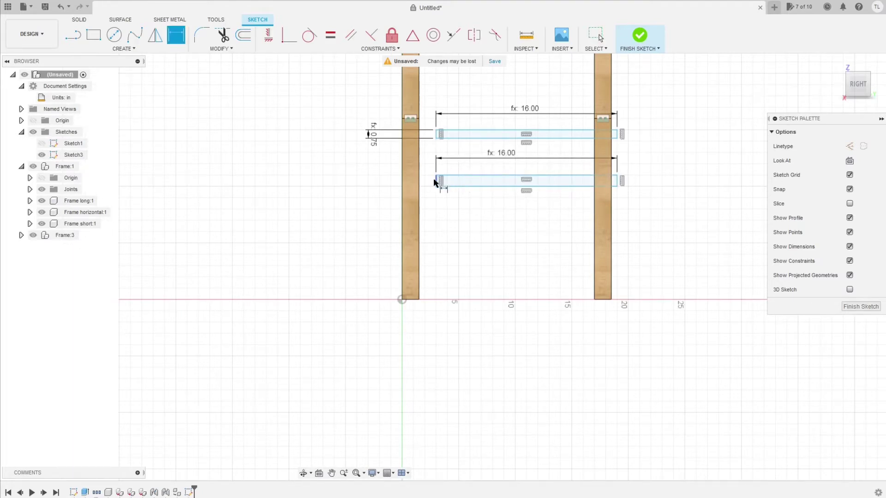
# Dimension the lower rectangle's height with the w1 parameter and finish the sketch
pyautogui.click(435, 181)
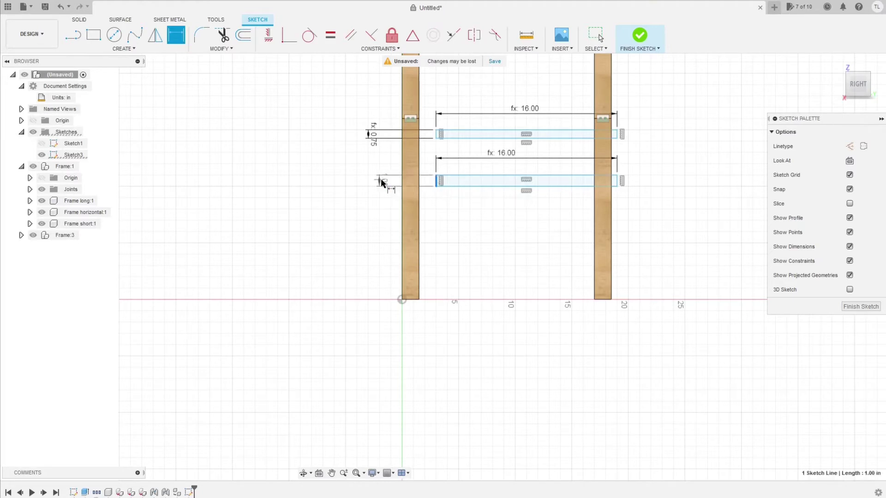
pyautogui.click(375, 181)
pyautogui.write('wi')
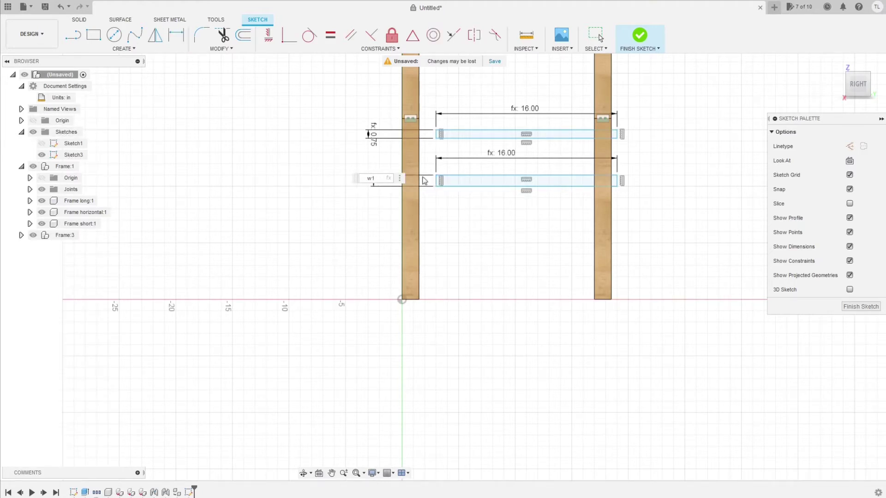
pyautogui.press('Return')
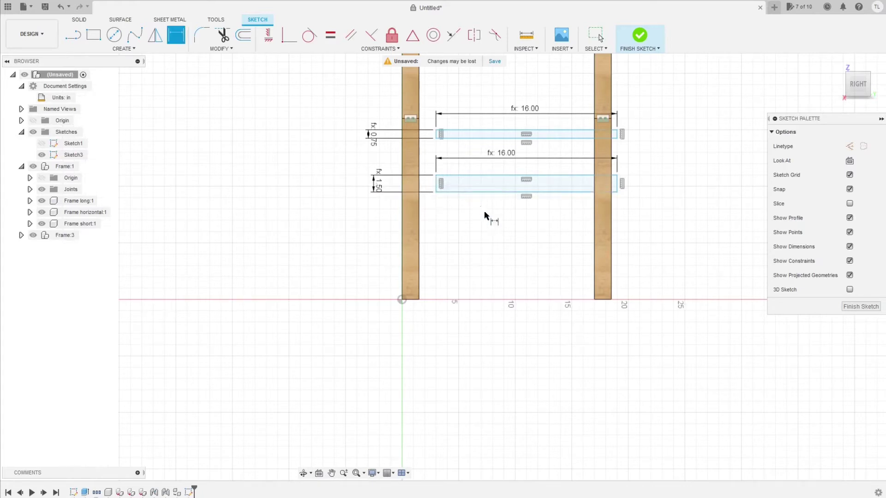
pyautogui.scroll(-2, 496, 229)
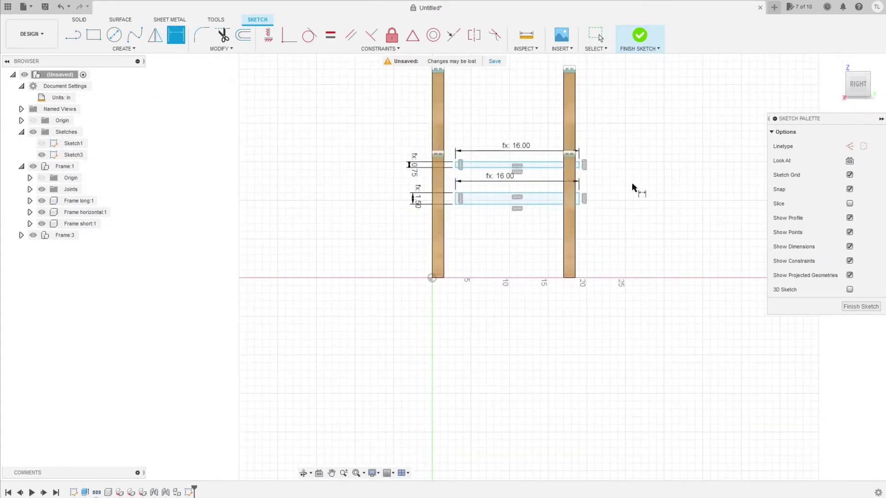
pyautogui.click(639, 36)
pyautogui.scroll(-1, 608, 194)
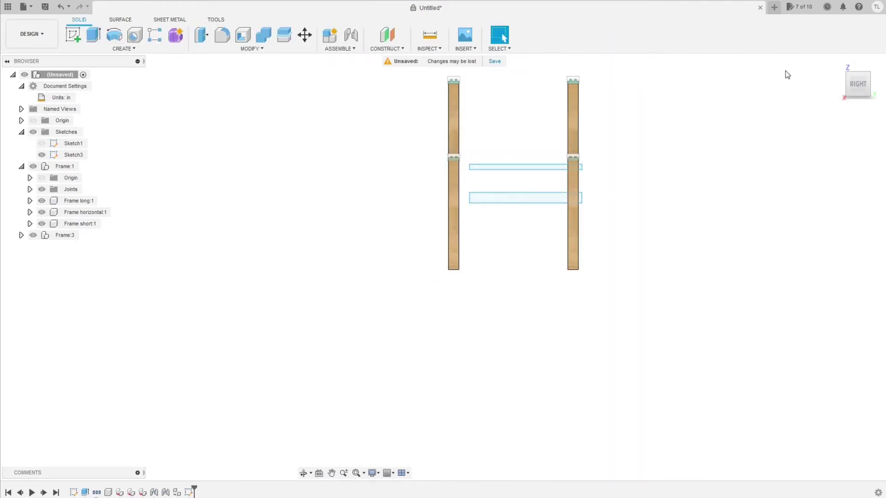
# Extrude the lower rectangle between the frames by the w1 parameter as a new body
pyautogui.click(836, 64)
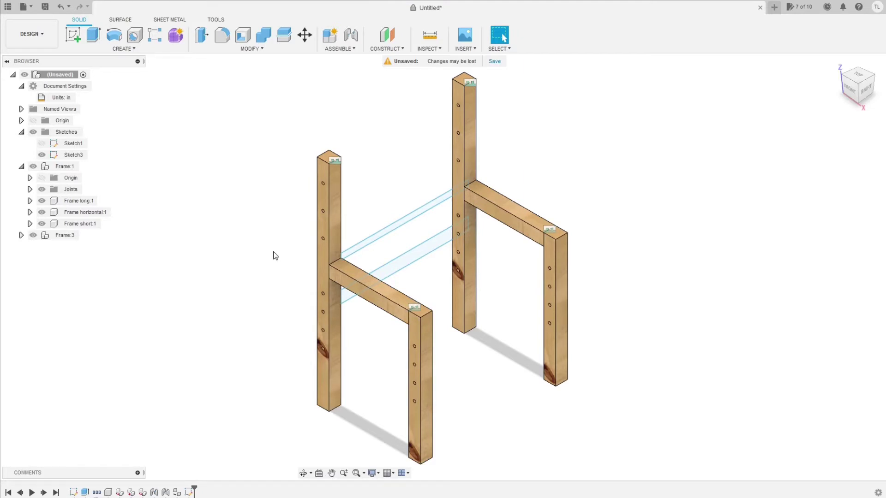
pyautogui.click(97, 40)
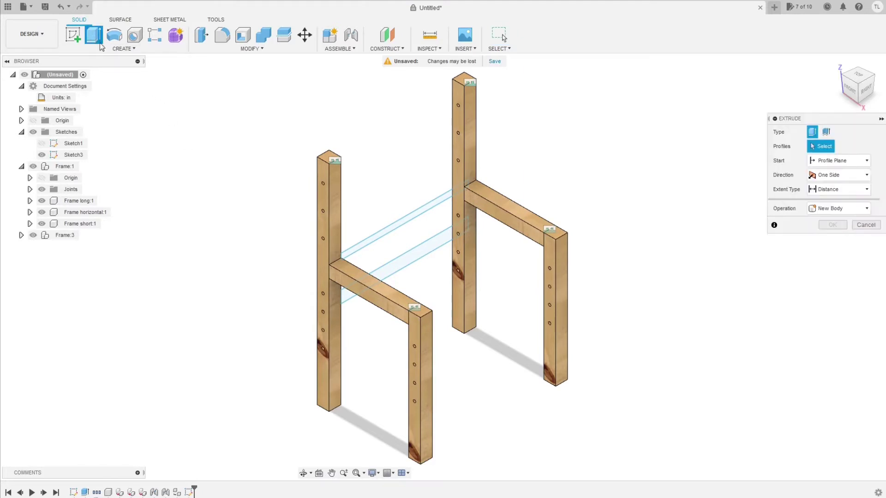
pyautogui.click(414, 258)
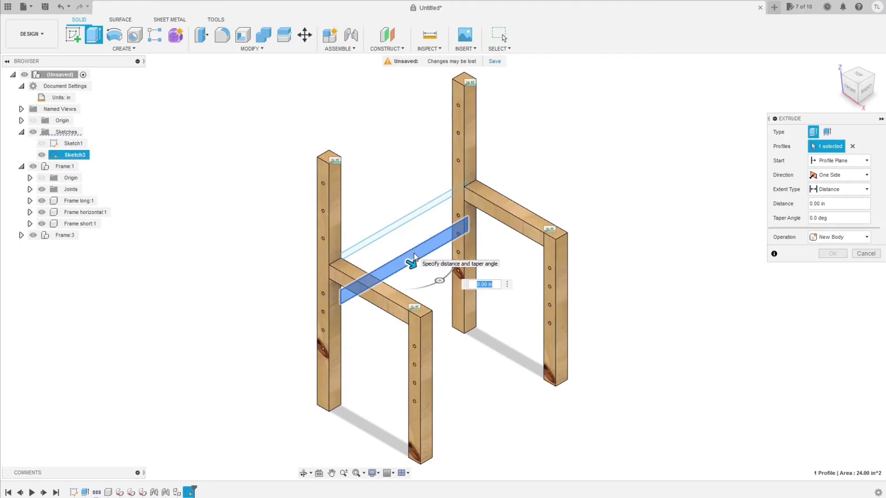
pyautogui.write('w')
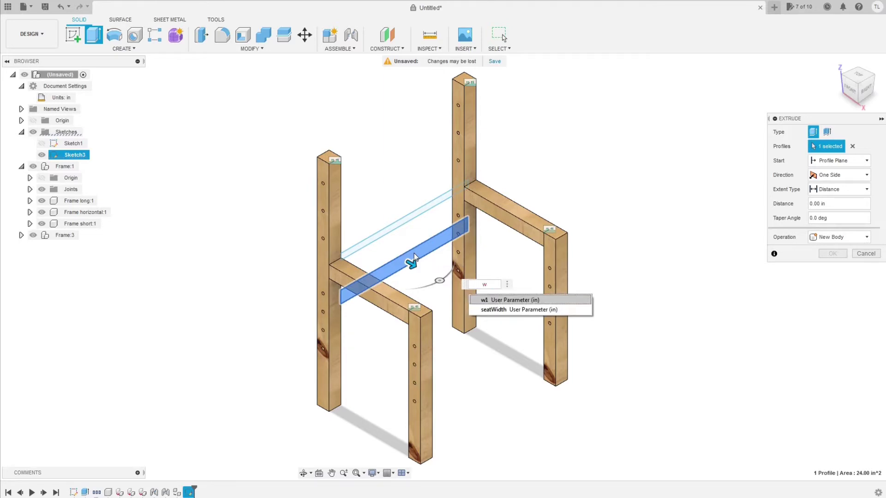
pyautogui.click(502, 300)
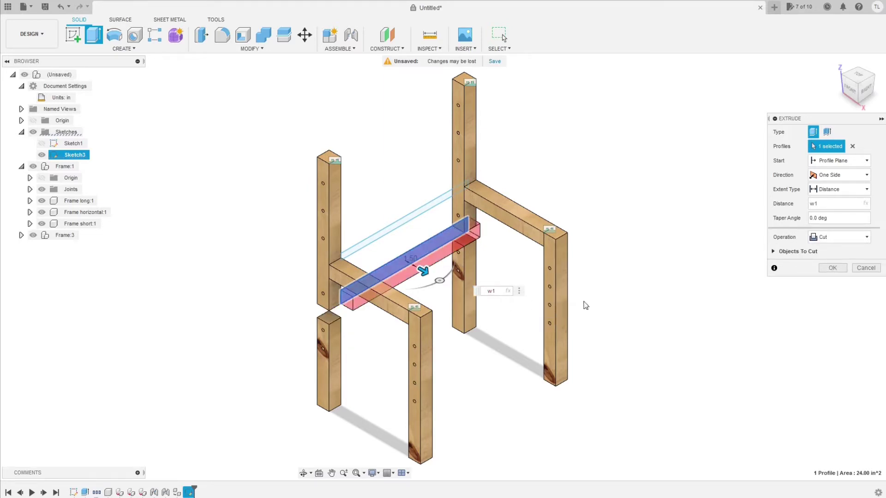
pyautogui.click(840, 237)
pyautogui.click(838, 283)
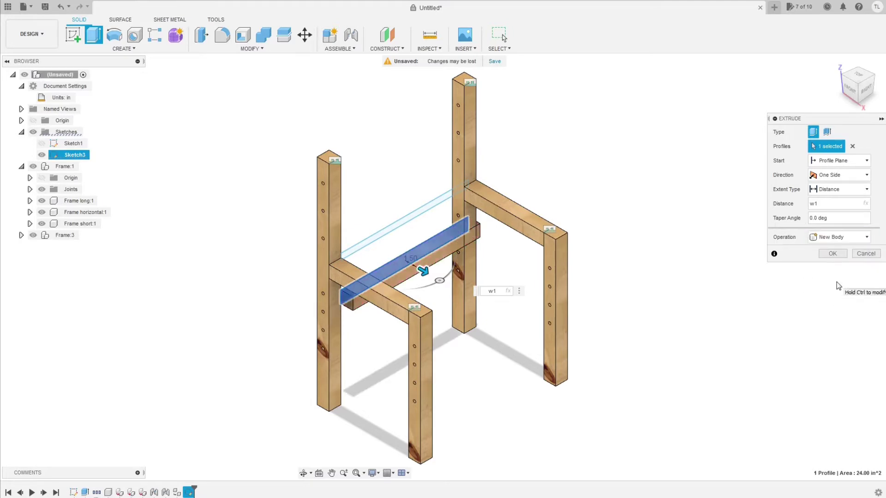
pyautogui.click(835, 254)
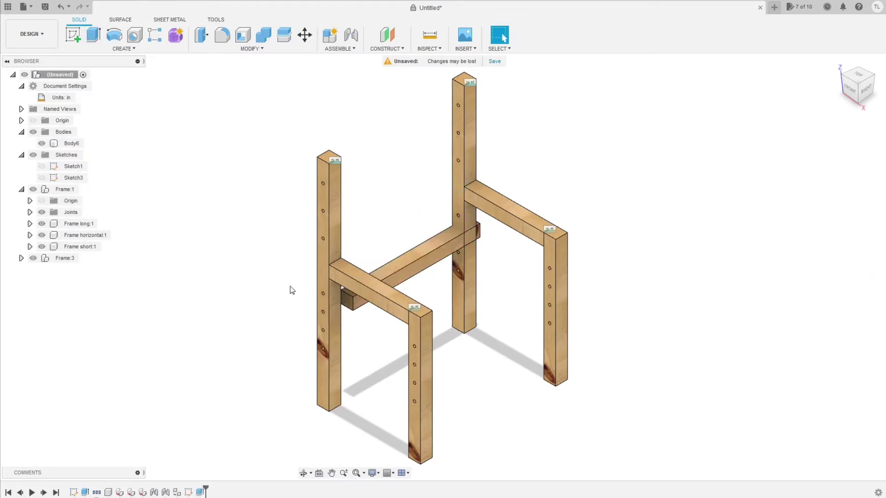
# Show Sketch3 again and extrude its upper rectangle by the seatDeepth parameter as a new body
pyautogui.click(74, 178)
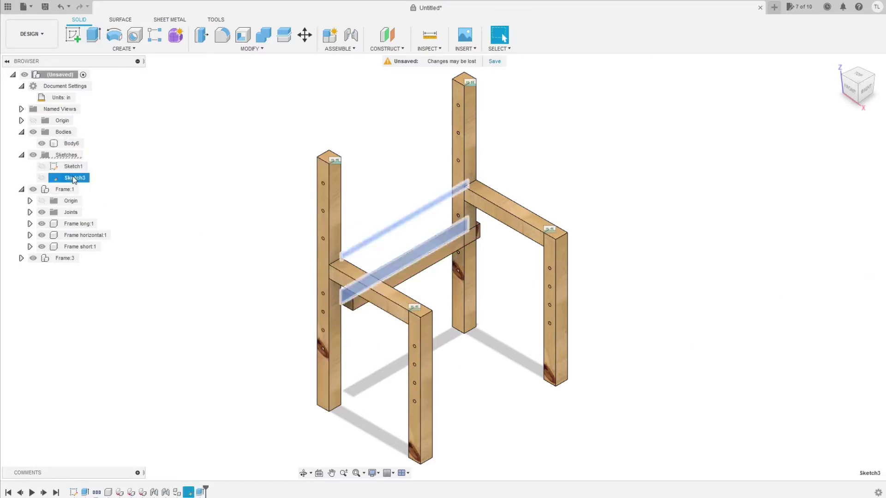
pyautogui.click(89, 33)
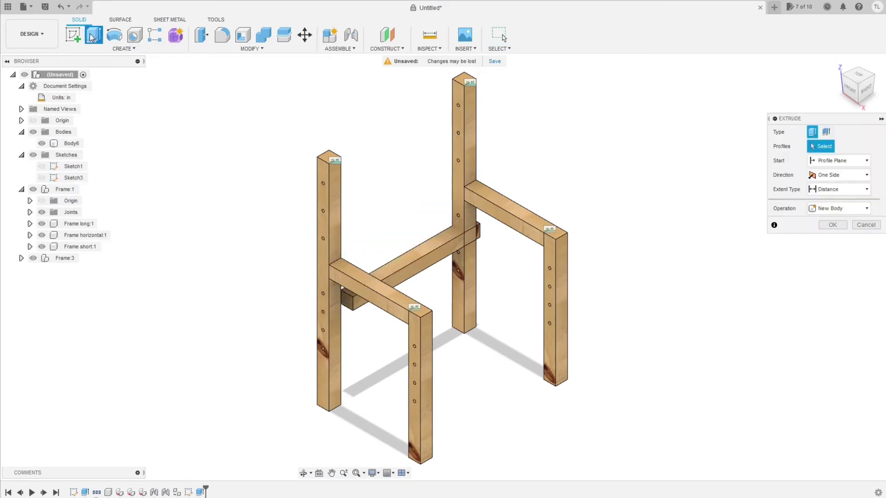
pyautogui.click(42, 178)
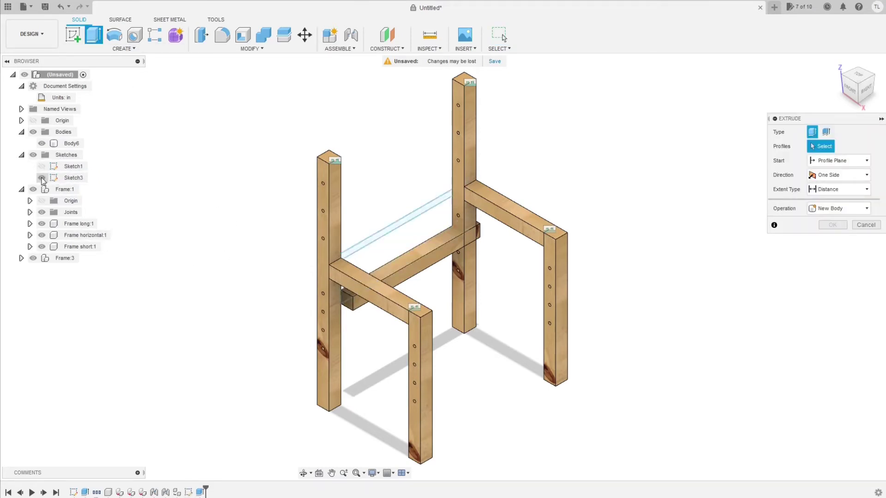
pyautogui.click(388, 237)
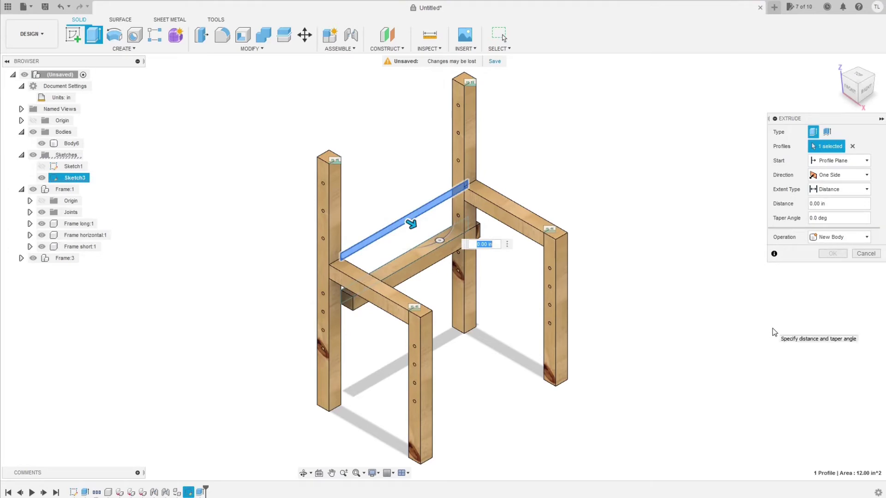
pyautogui.click(827, 207)
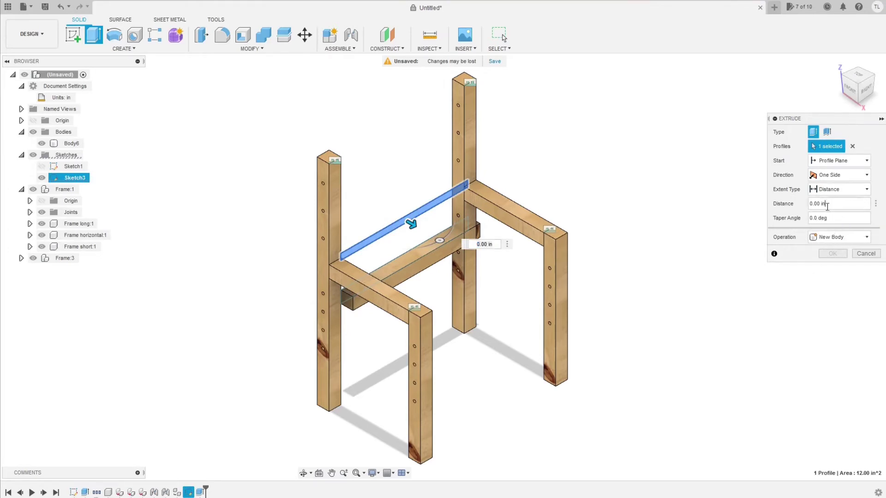
pyautogui.write('s')
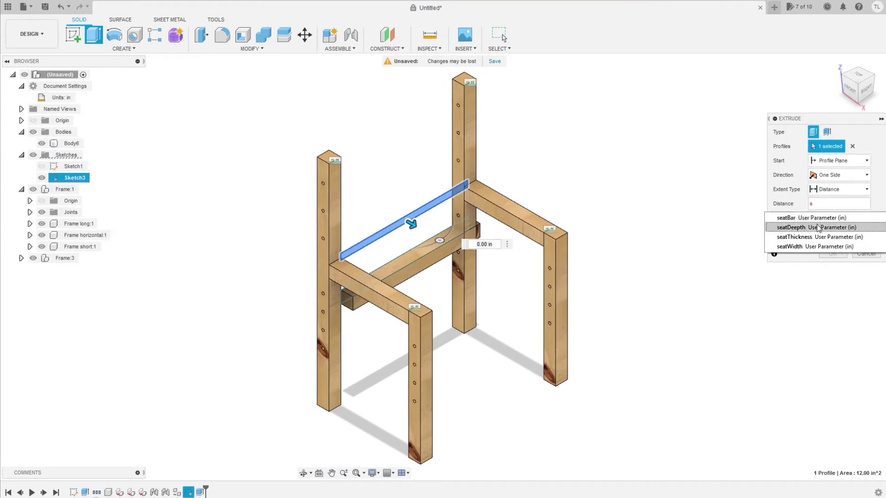
pyautogui.click(817, 227)
pyautogui.click(822, 240)
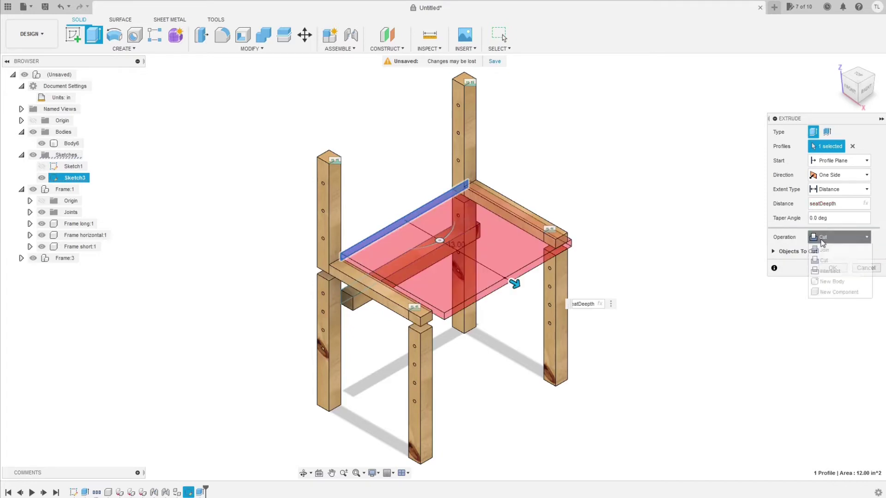
pyautogui.click(830, 281)
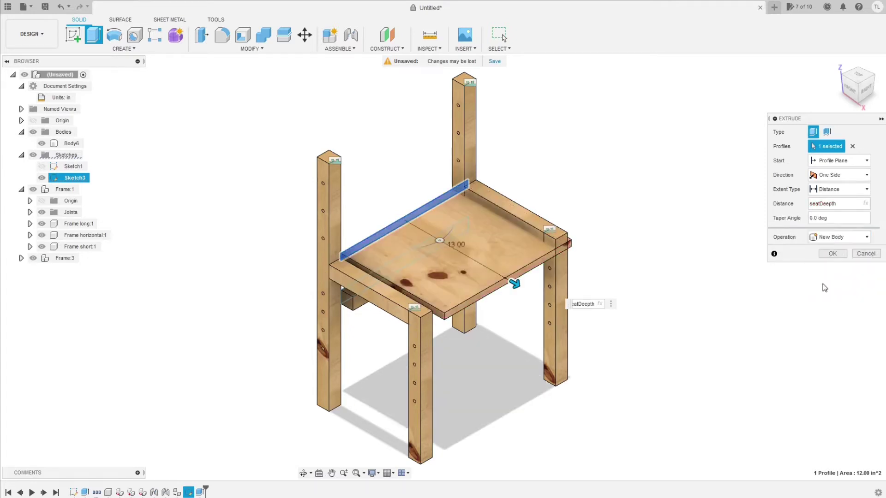
pyautogui.click(833, 255)
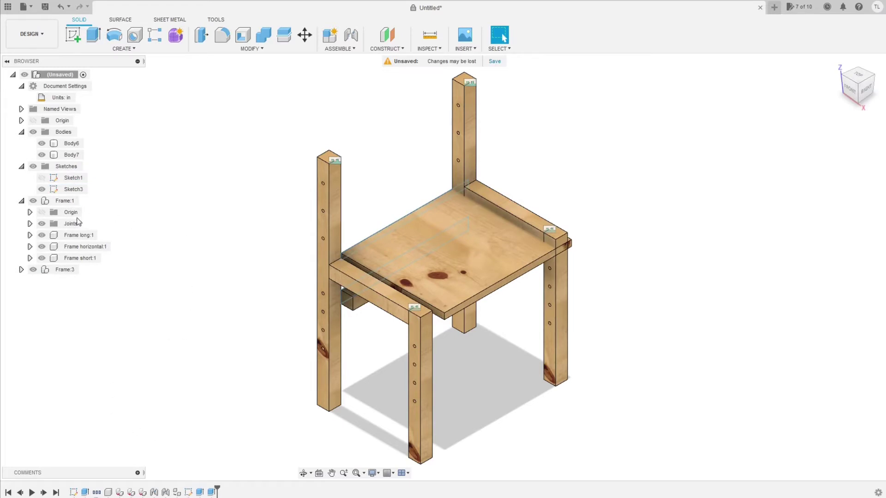
# Rename the lower bar body as Seat bar and the seat panel body as Seat board
pyautogui.click(69, 144)
pyautogui.doubleClick(69, 144)
pyautogui.write('Seat')
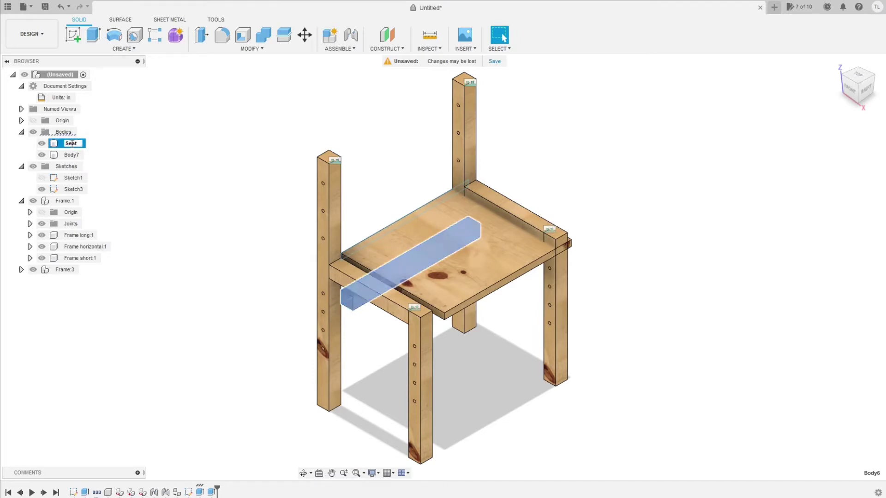
pyautogui.write(' bar')
pyautogui.click(70, 155)
pyautogui.doubleClick(71, 155)
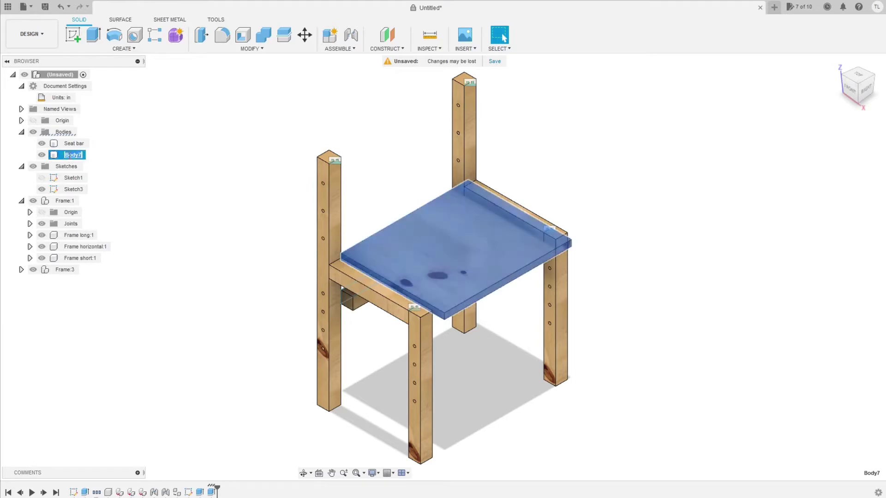
pyautogui.write('Seat board')
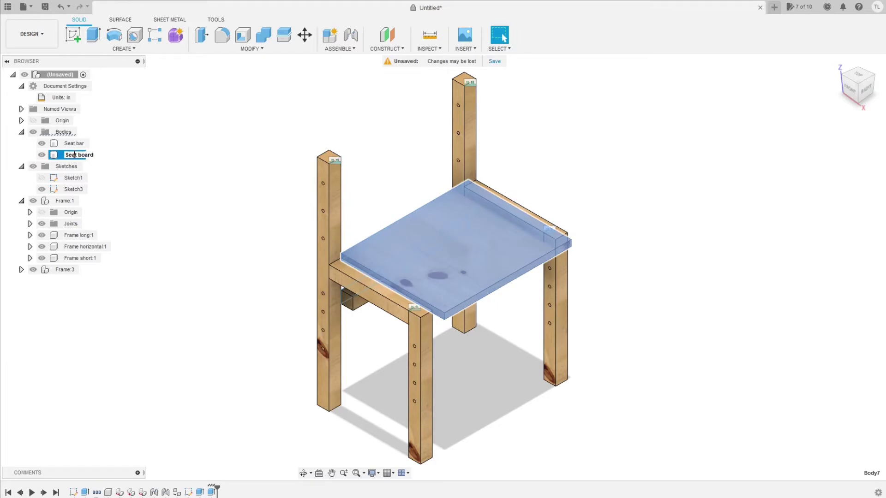
pyautogui.press('Return')
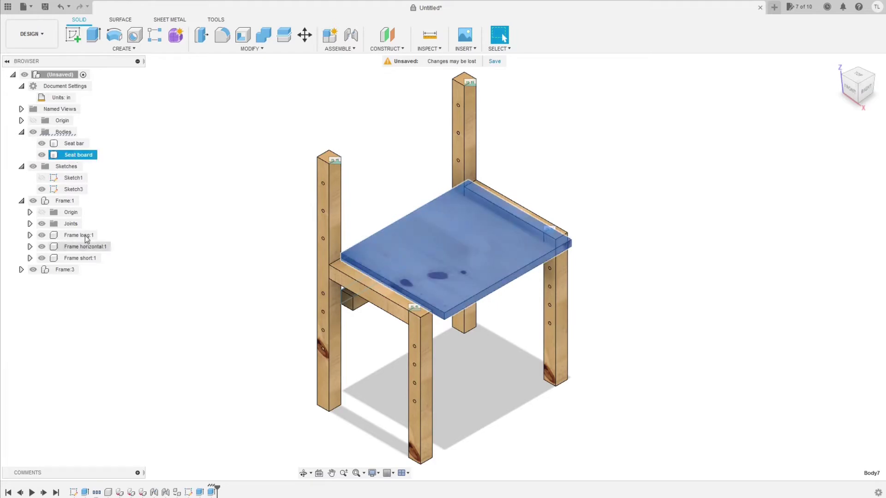
# Create components from the Seat bar and Seat board bodies
pyautogui.click(64, 132)
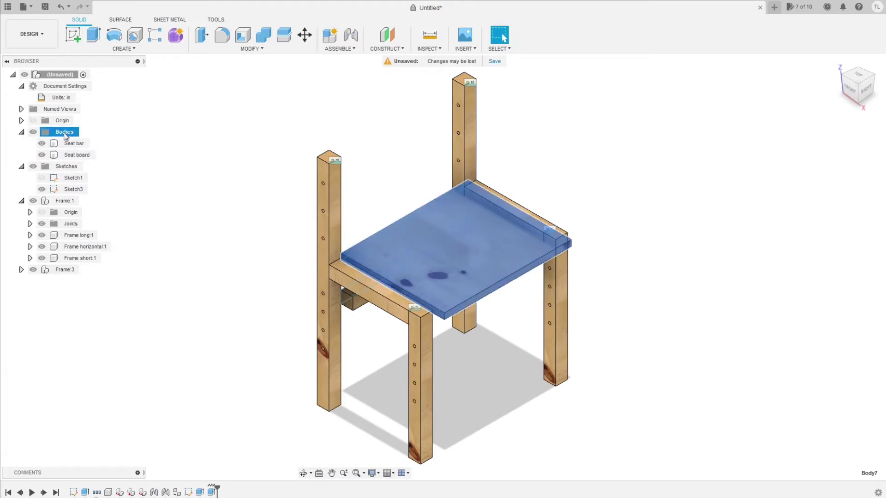
pyautogui.rightClick(65, 133)
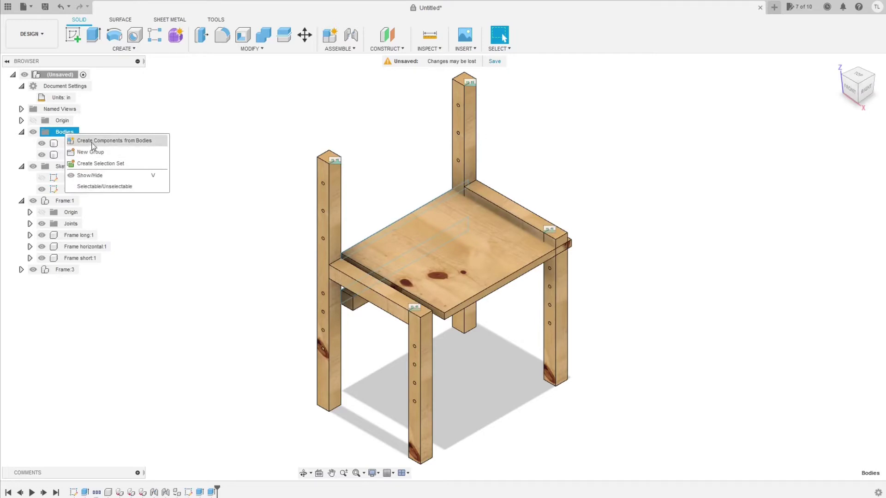
pyautogui.click(76, 140)
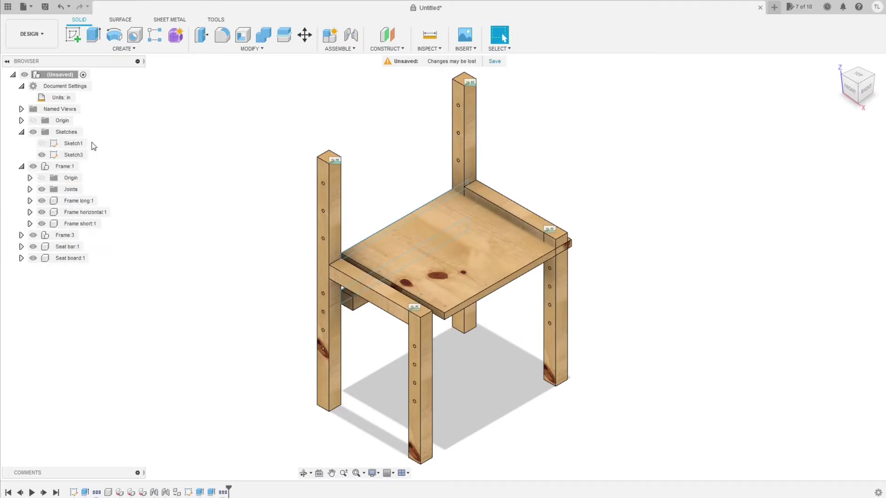
# Create an internal component named Seat under the top-level assembly
pyautogui.click(69, 76)
pyautogui.rightClick(68, 77)
pyautogui.click(78, 82)
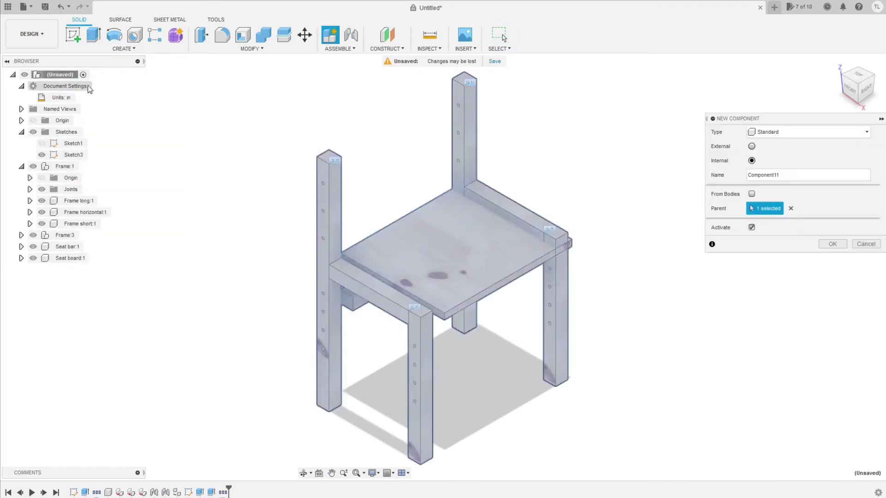
pyautogui.doubleClick(784, 174)
pyautogui.write('Seat')
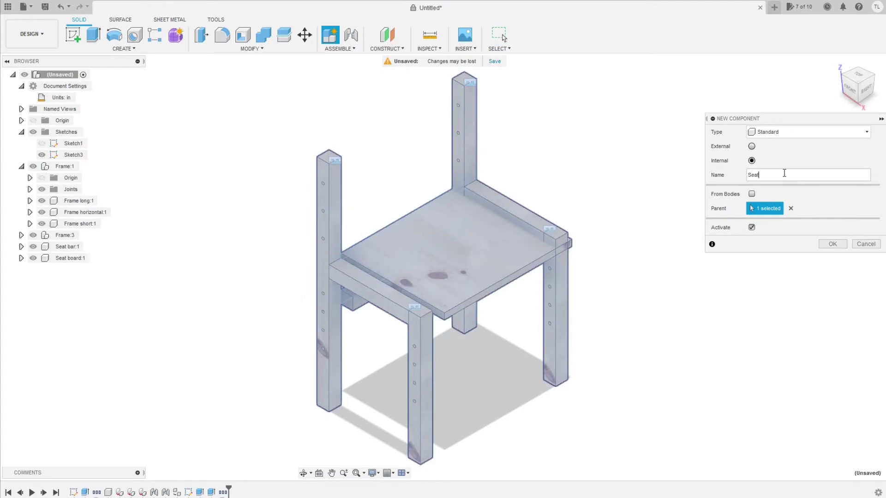
pyautogui.click(832, 244)
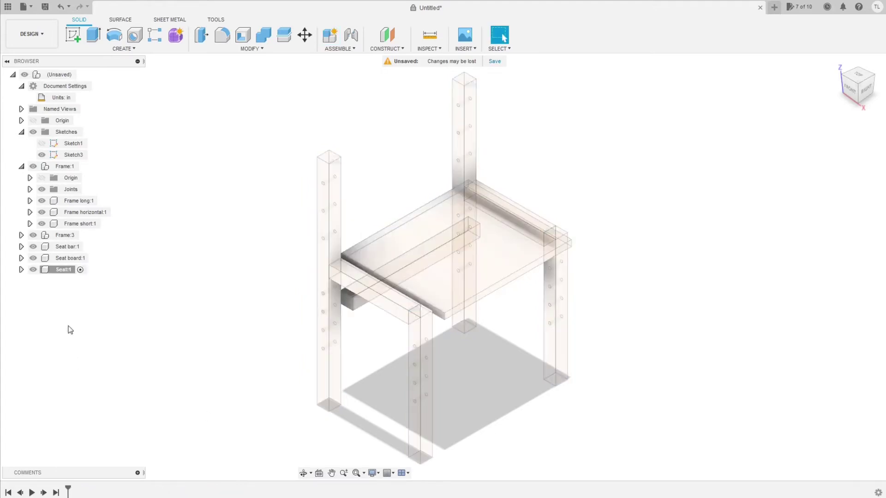
# Copy the seat bar component, paste it into the reactivated top-level assembly and move the copy 8 in toward the chair's front
pyautogui.click(57, 249)
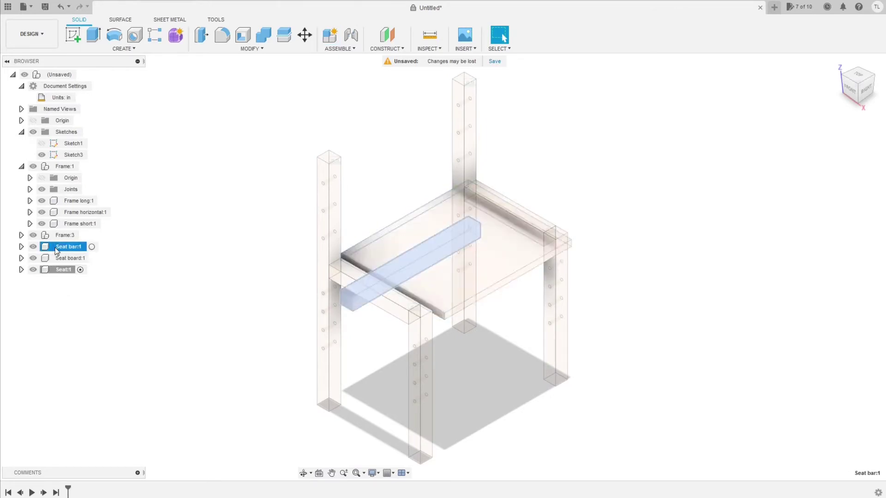
pyautogui.rightClick(57, 250)
pyautogui.click(74, 154)
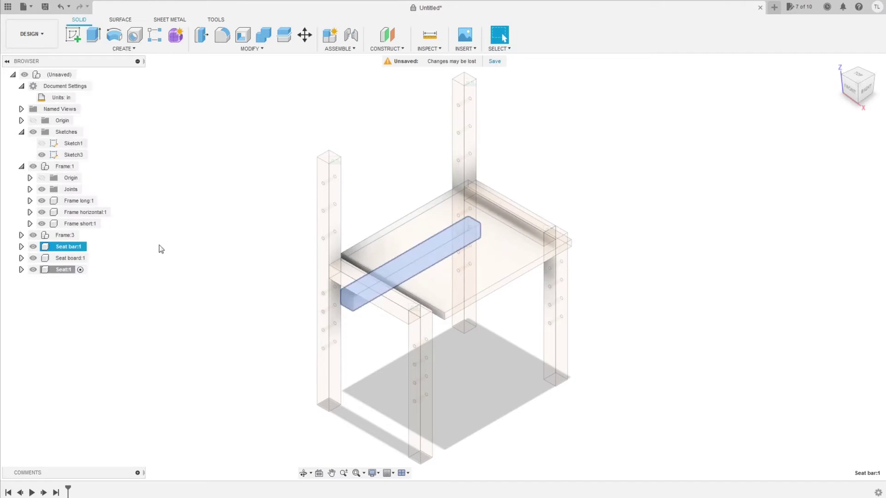
pyautogui.click(171, 258)
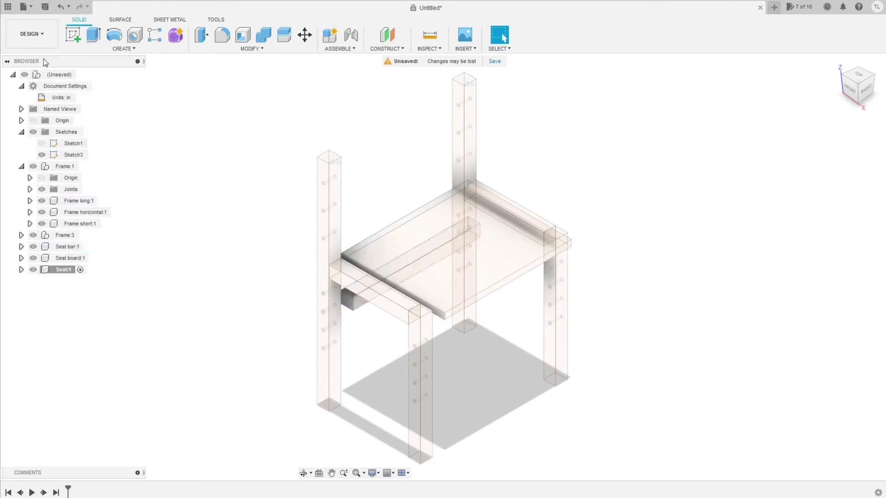
pyautogui.click(83, 74)
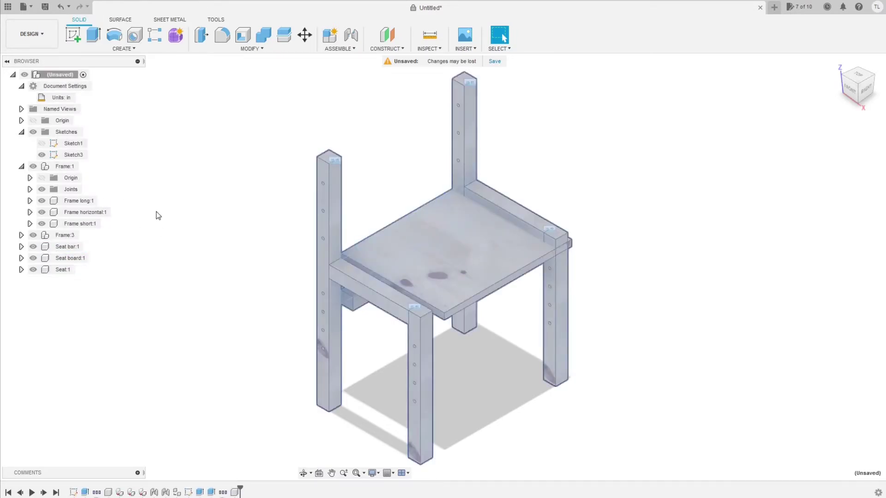
pyautogui.hotkey('ctrl', 'v')
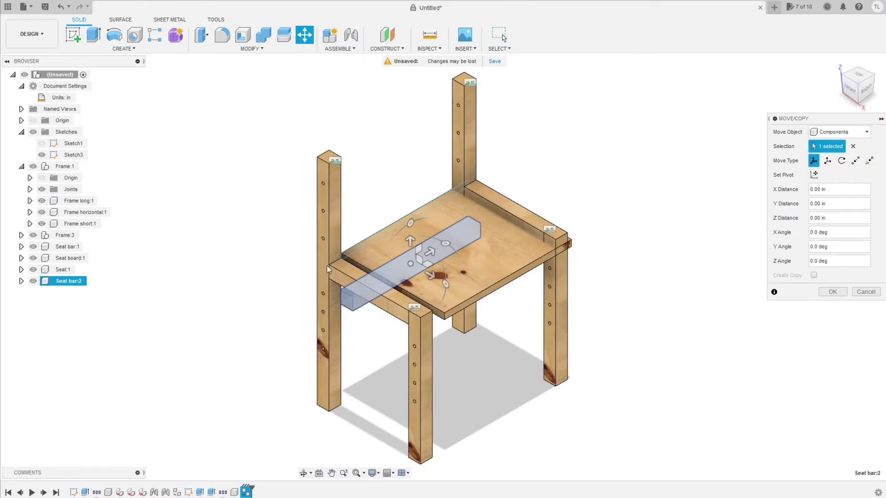
pyautogui.moveTo(430, 275); pyautogui.dragTo(493, 314)
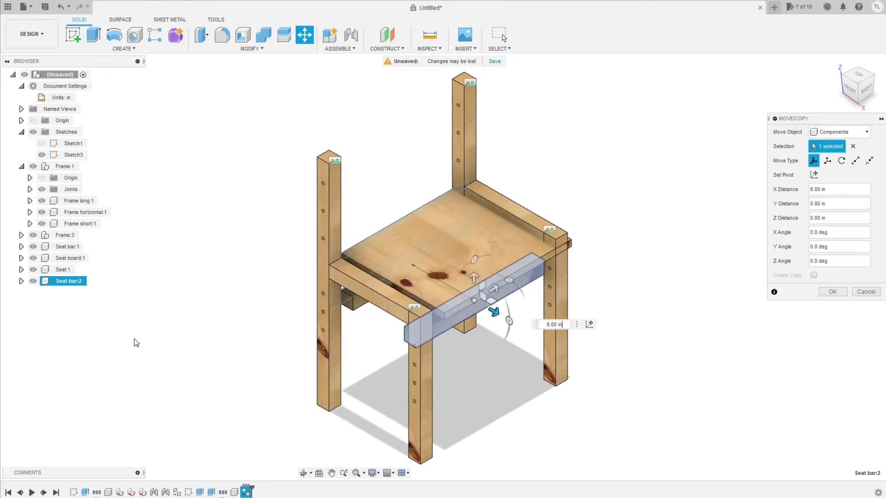
pyautogui.press('Return')
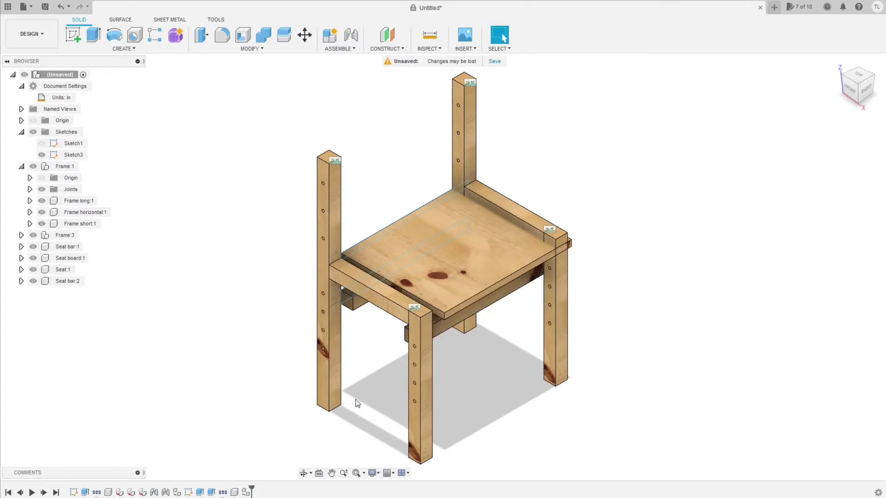
# Move both seat bars and the seat board into the Seat component
pyautogui.moveTo(67, 281); pyautogui.dragTo(65, 260)
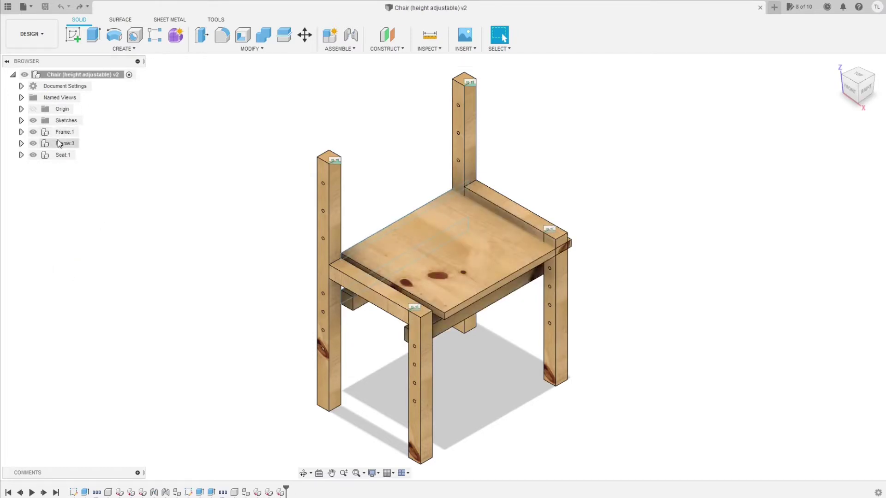
# Move the second frame component 11 in outward along Y, away from the seat
pyautogui.click(65, 143)
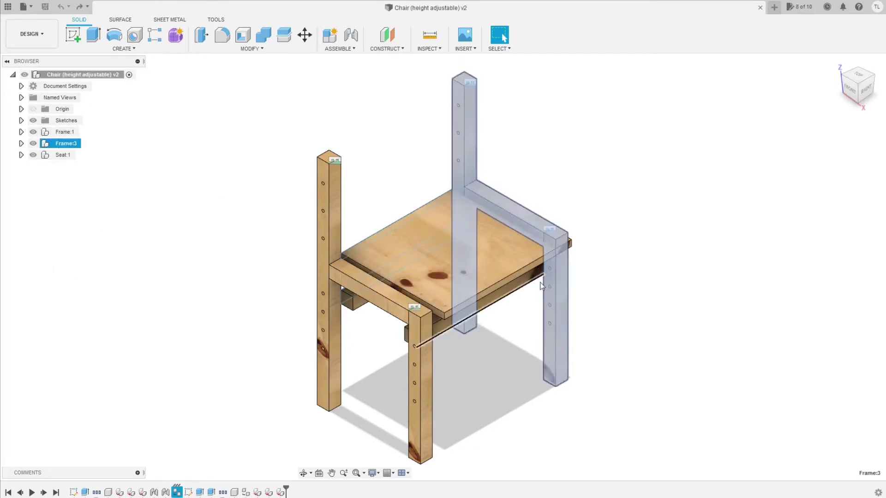
pyautogui.click(305, 35)
pyautogui.moveTo(471, 316); pyautogui.dragTo(558, 266)
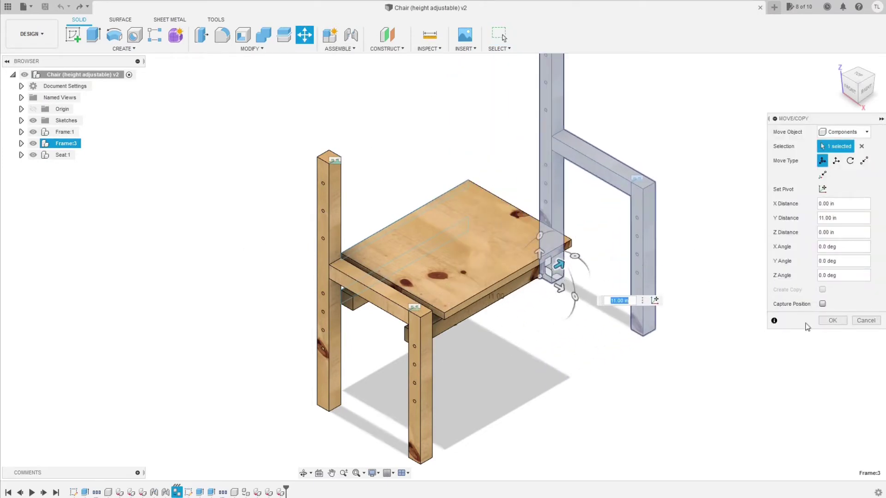
pyautogui.click(833, 320)
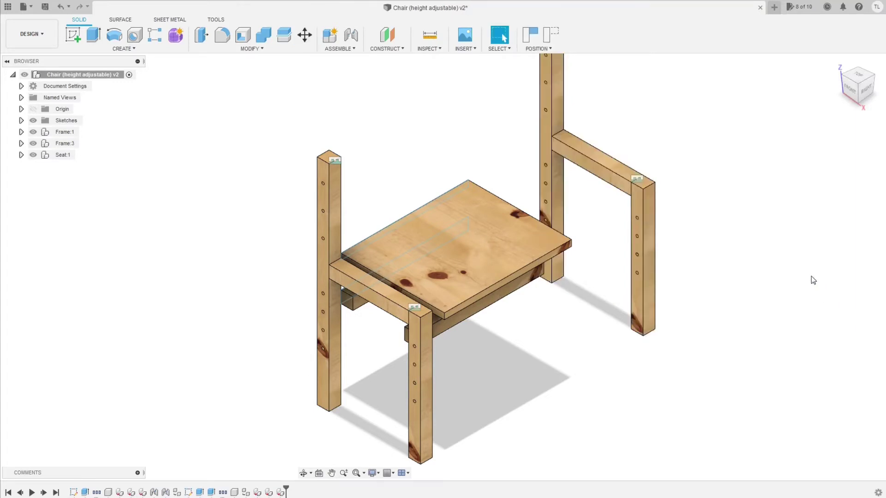
# Join the horizontal bars of the two frames at their top inner edge midpoints with a rigid joint, Offset Y set to seatWidth
pyautogui.click(349, 37)
pyautogui.click(381, 283)
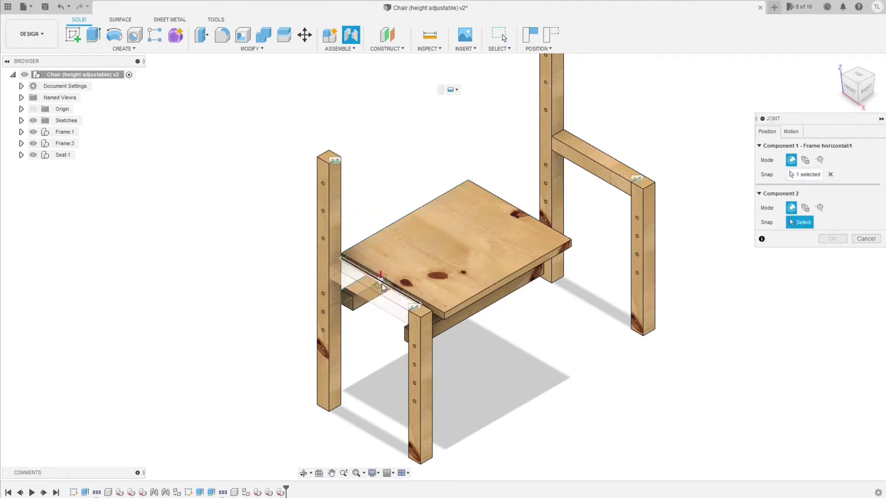
pyautogui.click(592, 164)
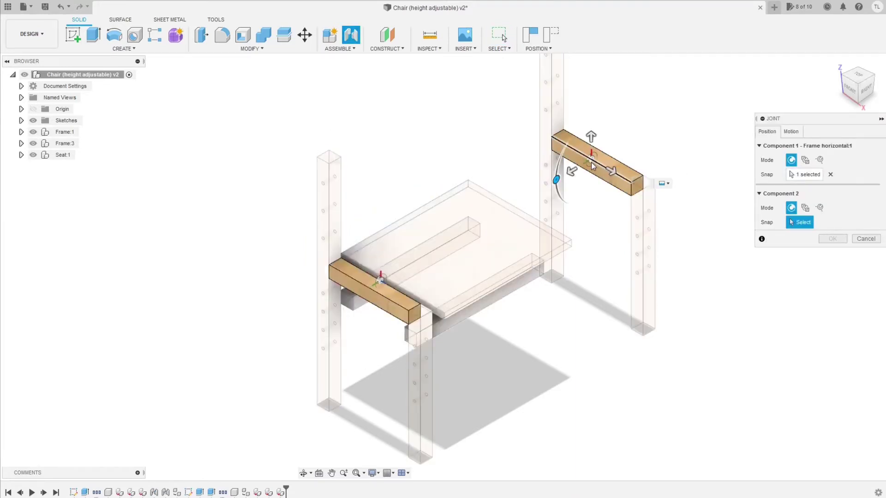
pyautogui.moveTo(571, 171); pyautogui.dragTo(461, 235)
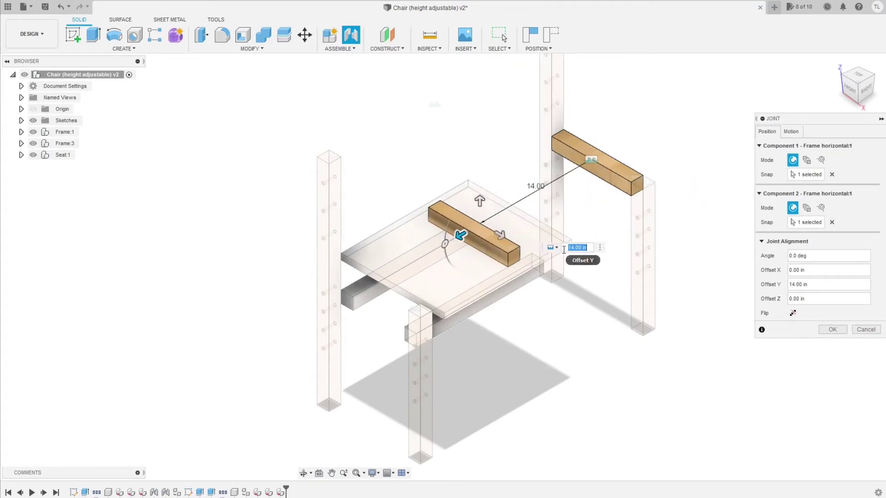
pyautogui.write('s')
pyautogui.click(578, 293)
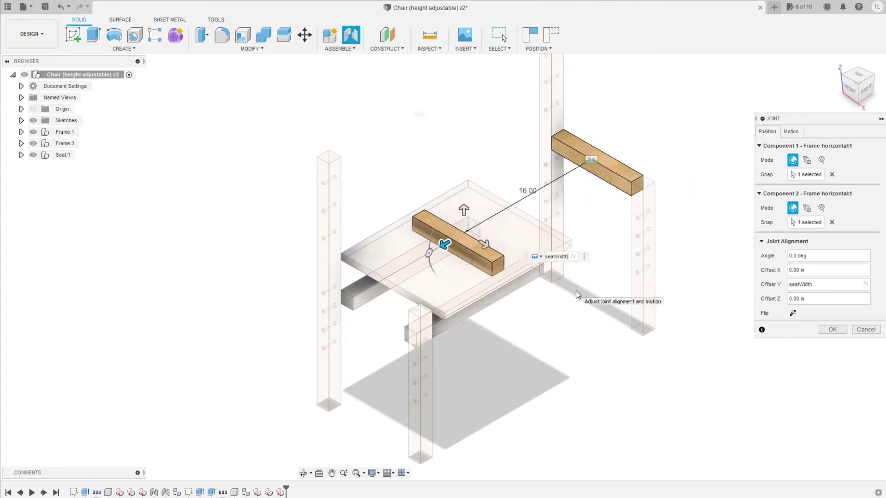
pyautogui.click(832, 329)
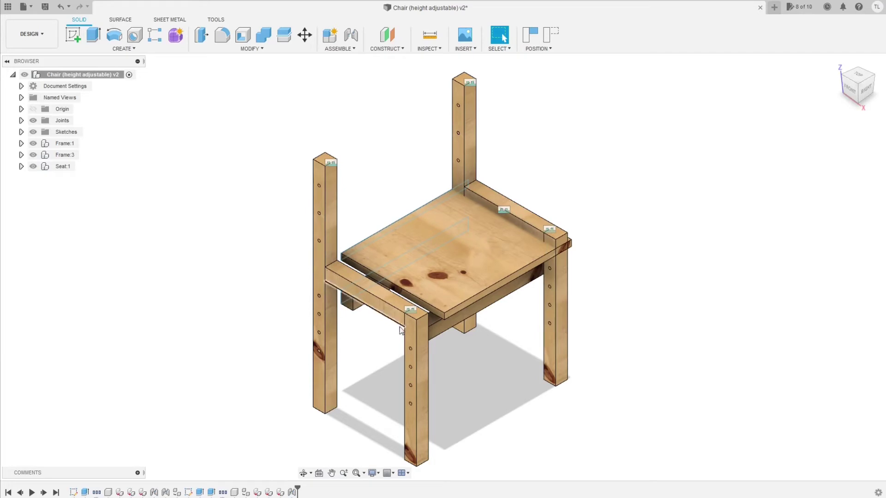
# Activate the Seat component and rigidly join the seat board's lower front corner to the front seat bar's upper front corner
pyautogui.click(81, 167)
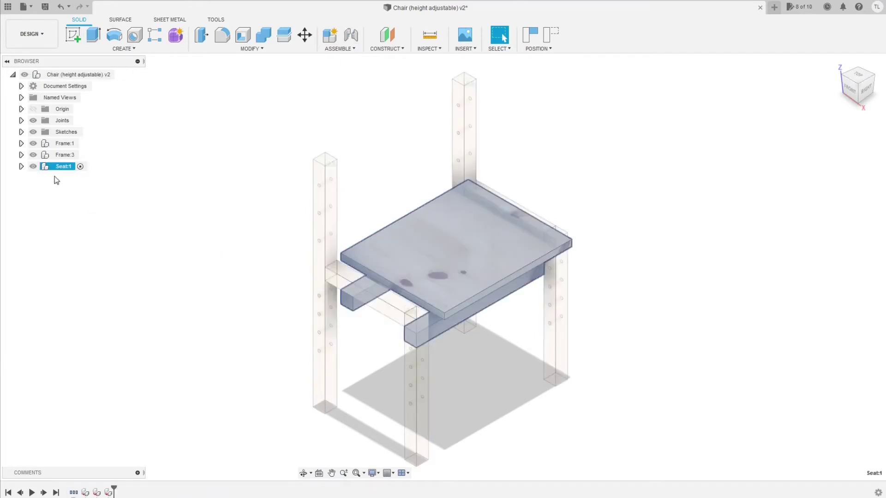
pyautogui.click(243, 162)
pyautogui.scroll(5, 418, 332)
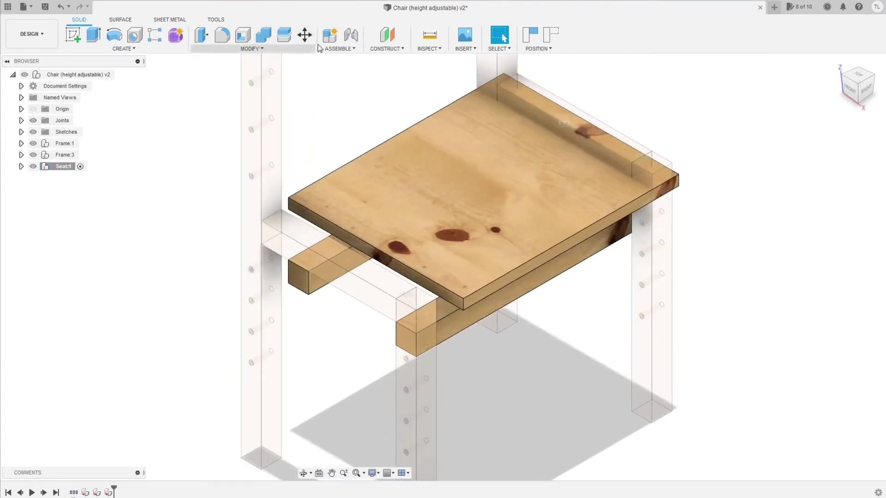
pyautogui.click(350, 36)
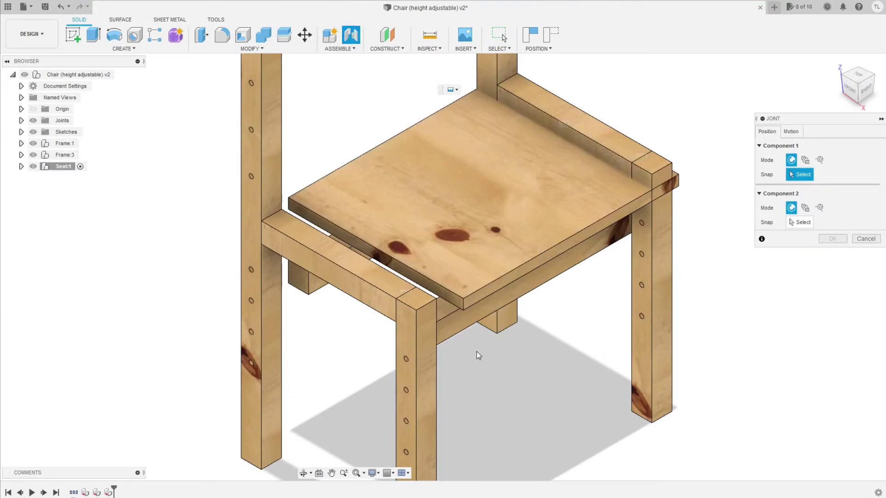
pyautogui.scroll(3, 475, 353)
pyautogui.click(464, 300)
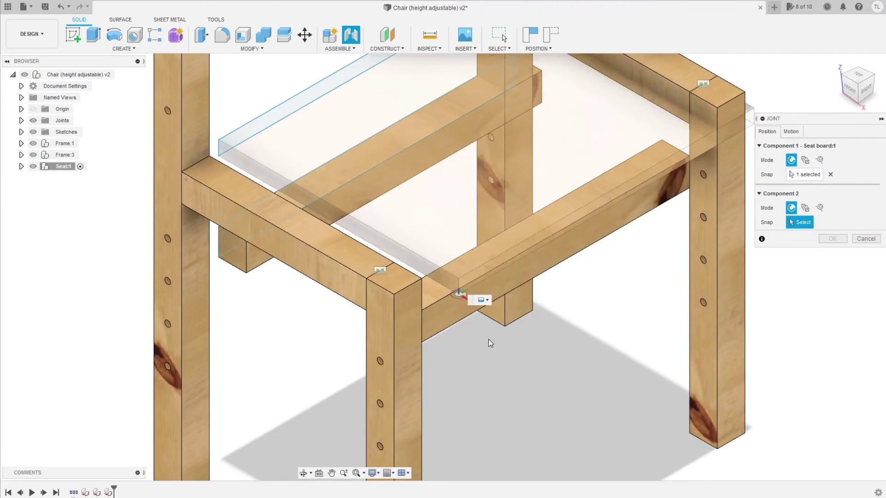
pyautogui.moveTo(509, 352); pyautogui.dragTo(538, 336, button='middle')
pyautogui.scroll(4, 455, 306)
pyautogui.scroll(2, 455, 306)
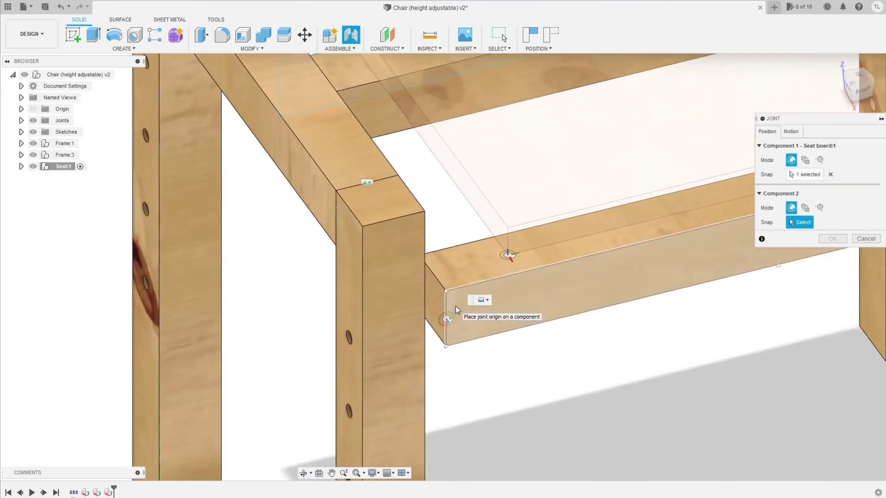
pyautogui.click(446, 292)
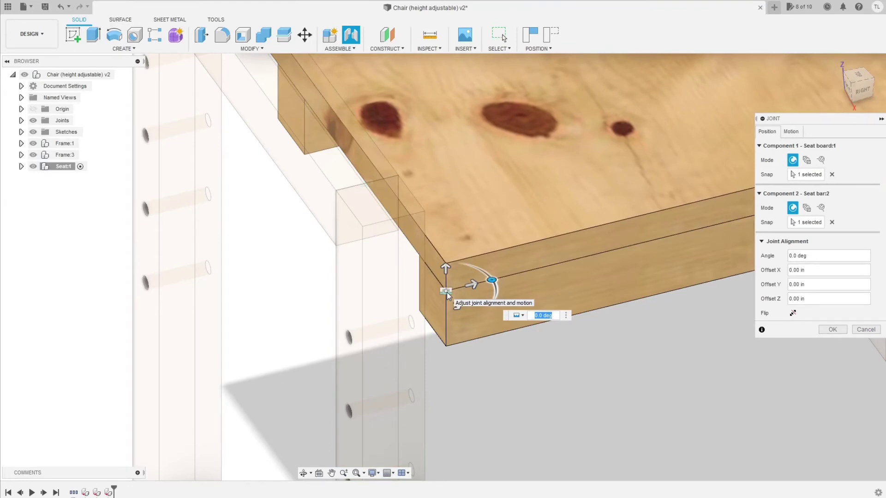
pyautogui.press('Return')
pyautogui.scroll(-5, 567, 328)
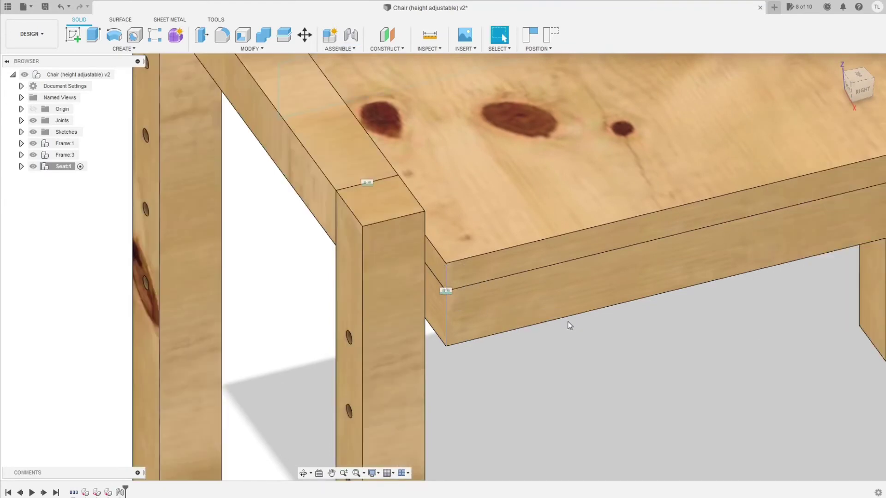
pyautogui.scroll(-5, 508, 351)
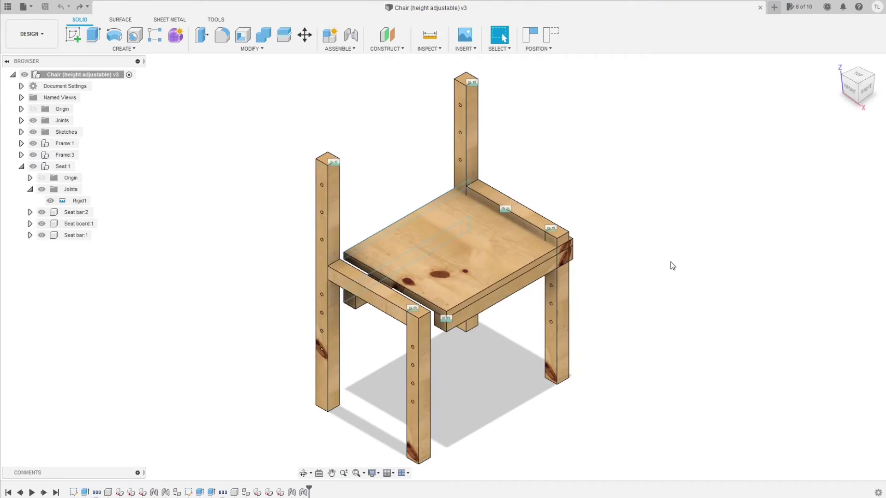
# Rigidly join the rear seat bar's upper back corner to the seat board's lower back corner, flipping the alignment so the bar sits underneath
pyautogui.keyDown('shift'); pyautogui.moveTo(546, 405); pyautogui.dragTo(577, 358, button='middle'); pyautogui.keyUp('shift')
pyautogui.scroll(5, 419, 308)
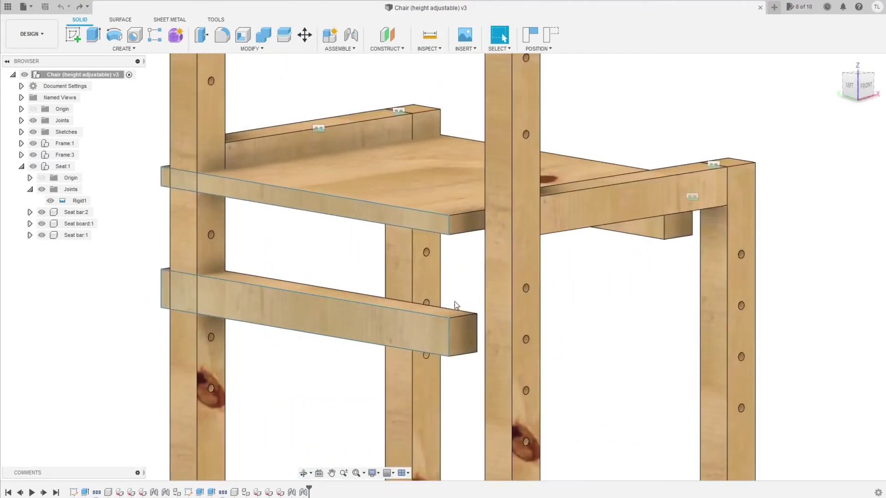
pyautogui.click(350, 35)
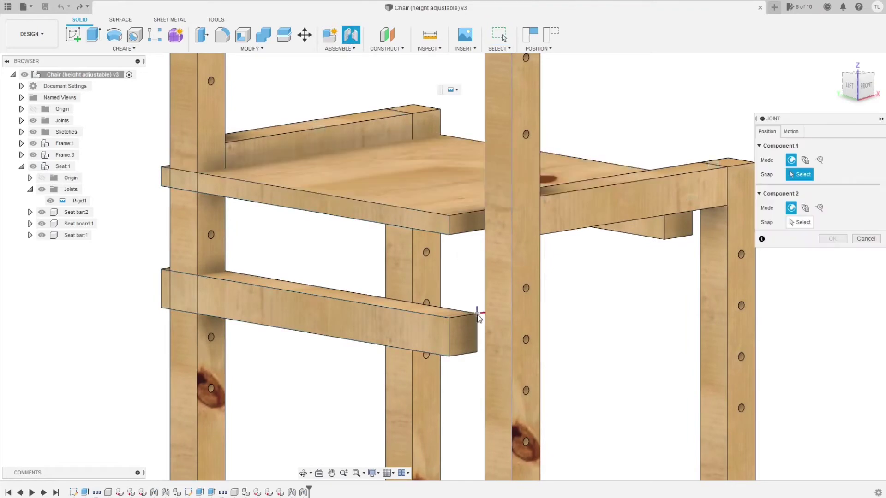
pyautogui.click(454, 327)
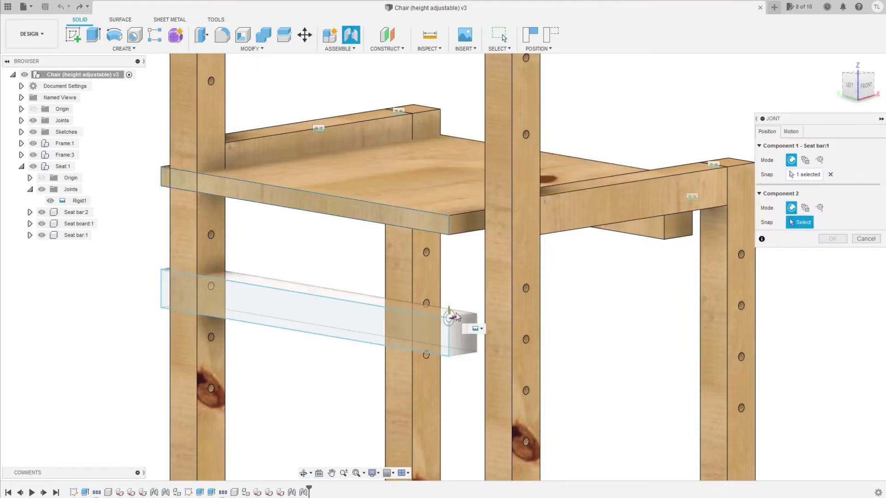
pyautogui.click(454, 232)
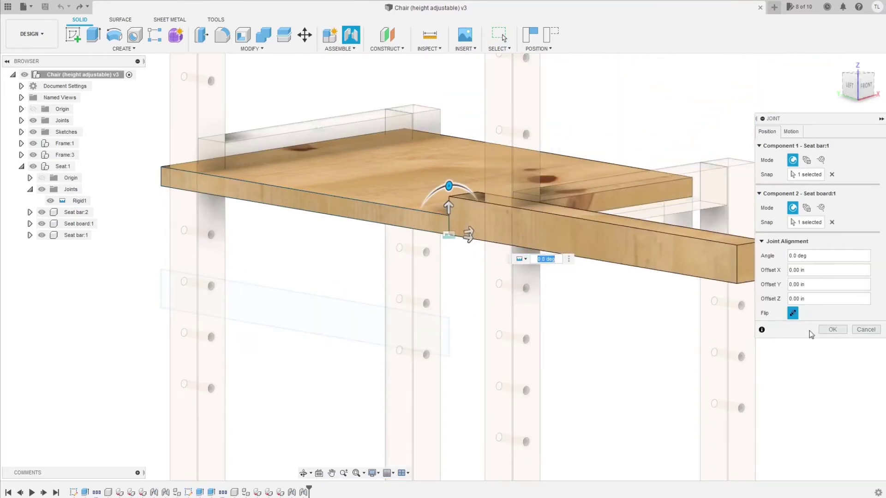
pyautogui.click(793, 314)
pyautogui.click(832, 329)
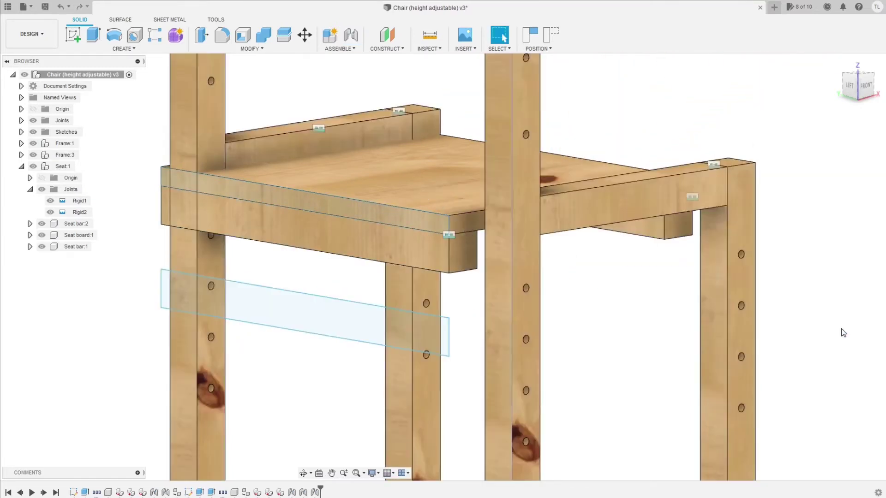
pyautogui.scroll(-2, 579, 350)
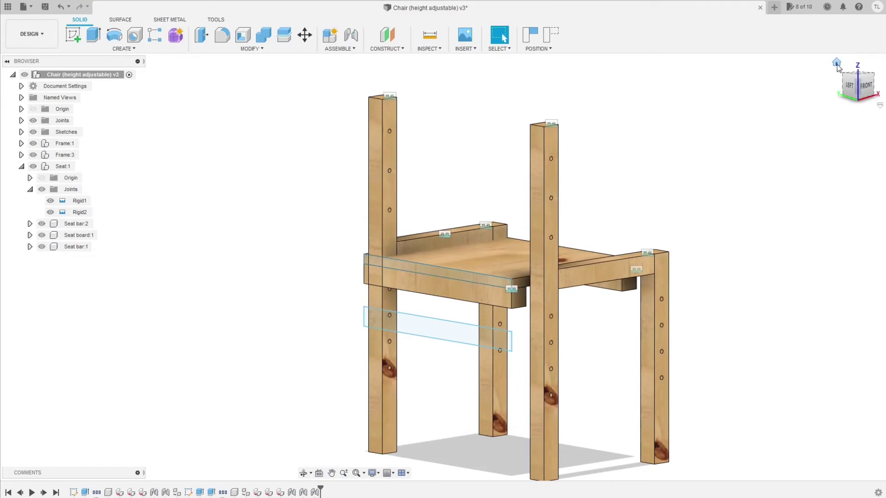
# Rigidly join the seat board's upper side edge midpoint to the frame horizontal's upper inner edge midpoint, flipping the alignment to set the board between the frames
pyautogui.click(837, 63)
pyautogui.moveTo(472, 263)
pyautogui.mouseDown()
pyautogui.moveTo(460, 289)
pyautogui.moveTo(475, 263)
pyautogui.mouseUp()
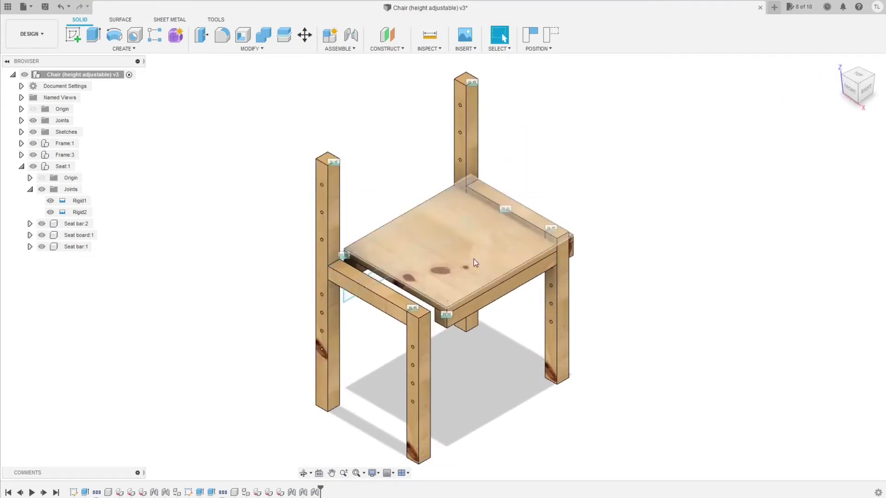
pyautogui.click(357, 40)
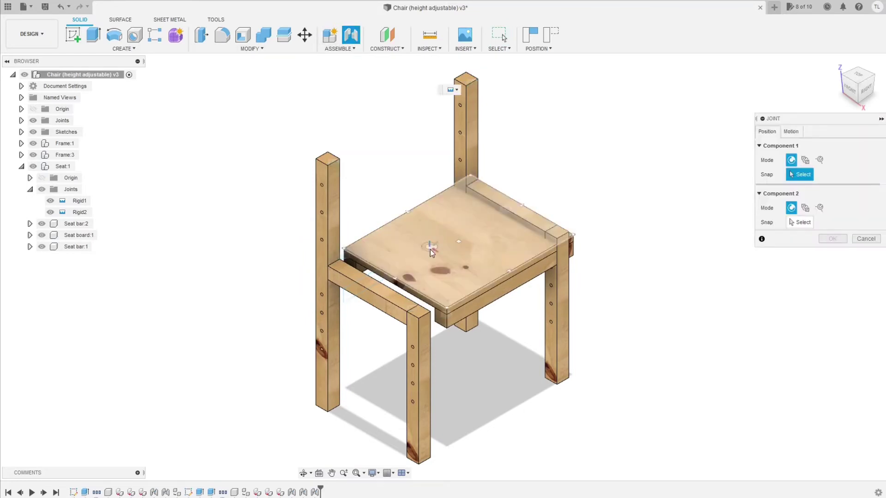
pyautogui.click(398, 272)
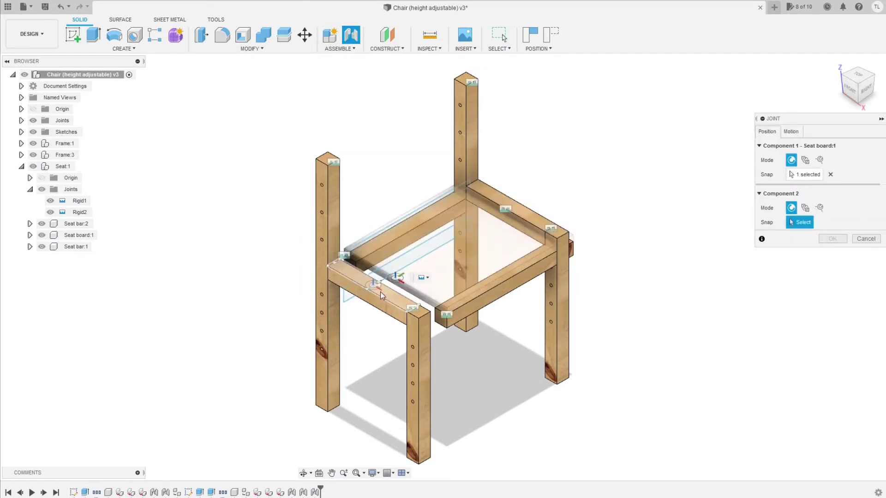
pyautogui.scroll(3, 378, 291)
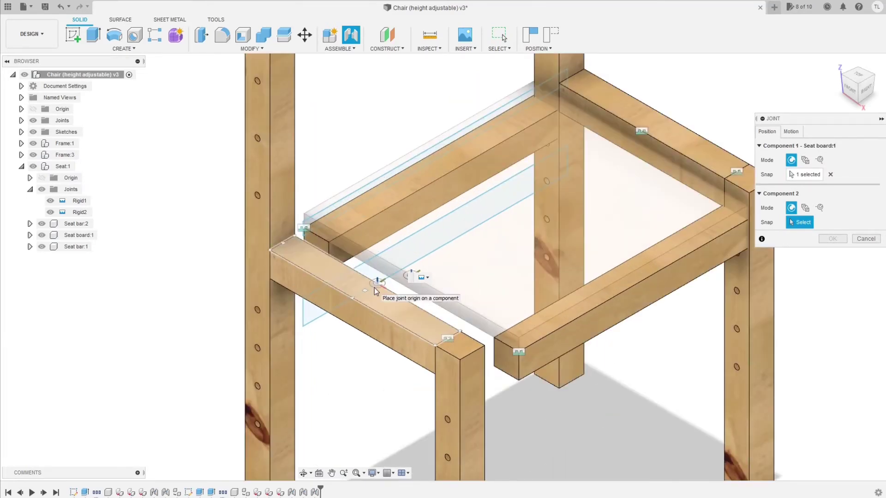
pyautogui.click(374, 287)
pyautogui.click(792, 314)
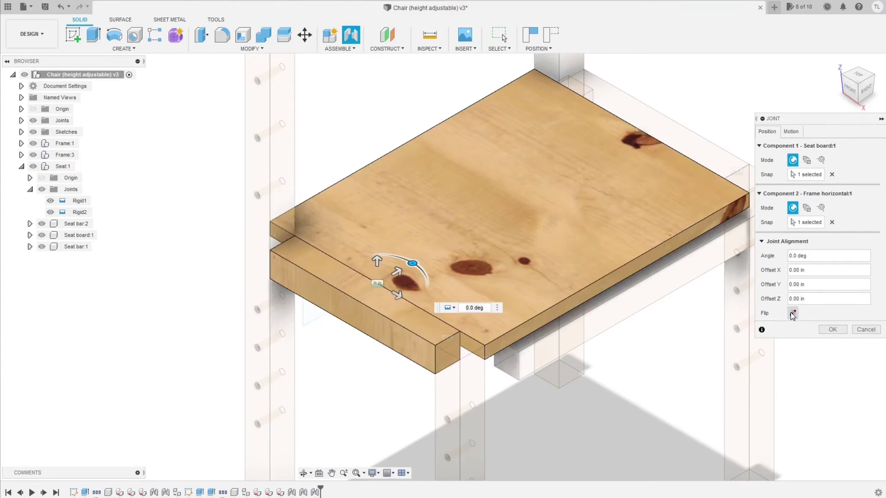
pyautogui.click(836, 330)
pyautogui.scroll(-5, 659, 396)
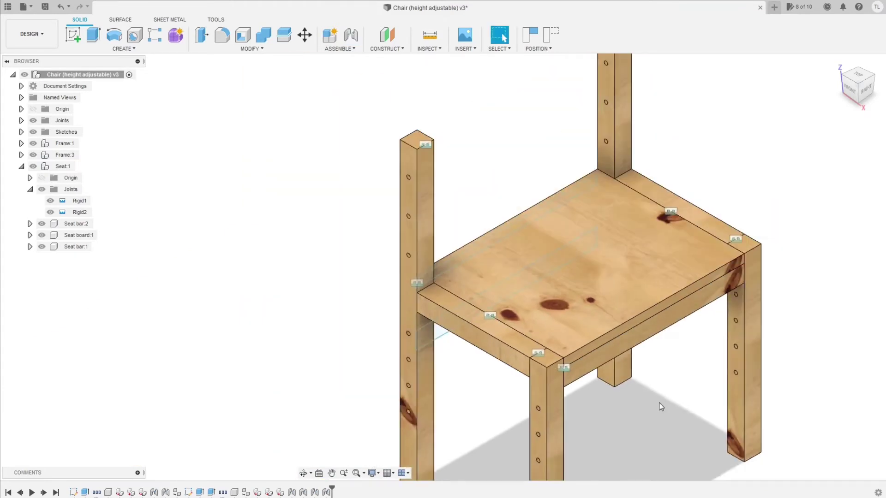
pyautogui.click(836, 63)
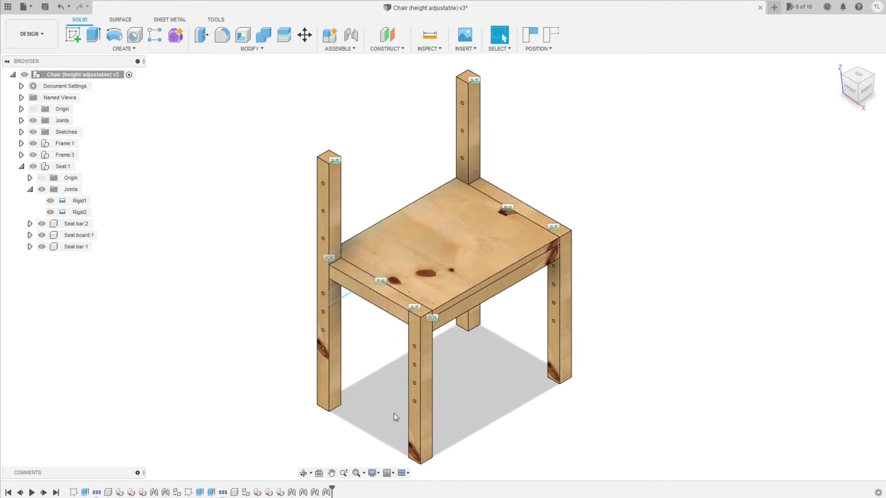
# Change the joint between the seat board and the horizontal frame bar to a slider along the Z axis
pyautogui.doubleClick(326, 492)
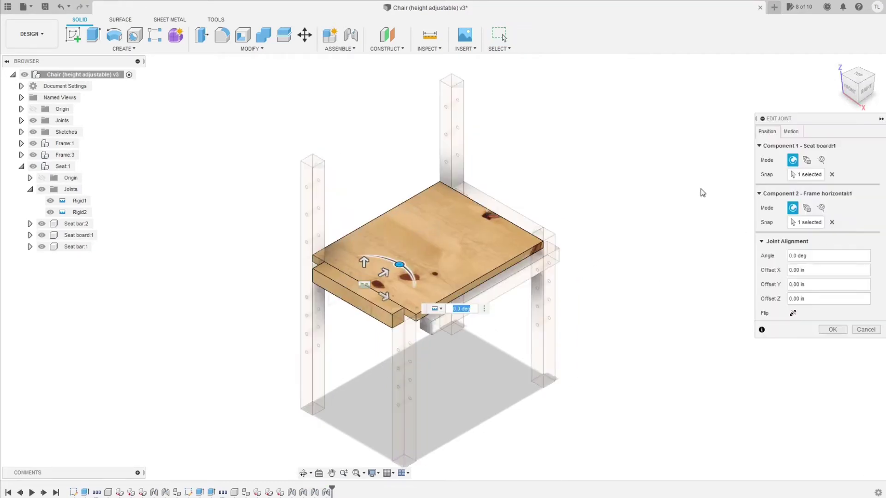
pyautogui.click(791, 132)
pyautogui.click(819, 146)
pyautogui.click(811, 160)
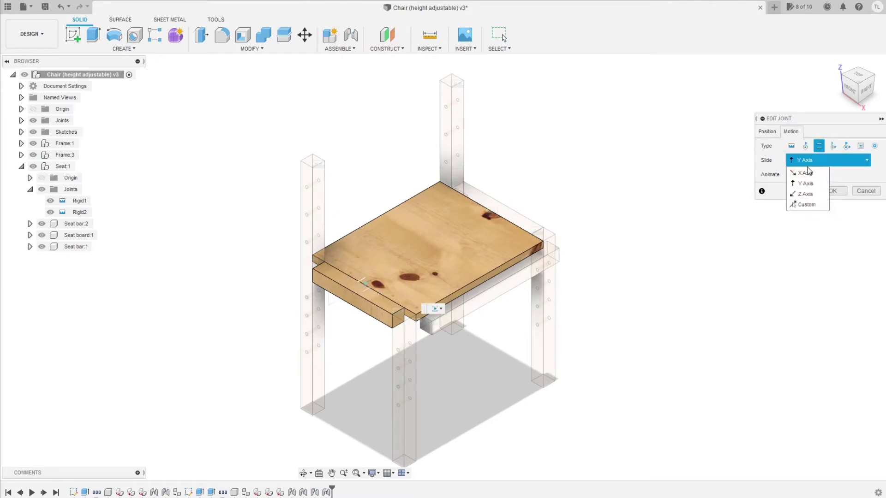
pyautogui.click(808, 194)
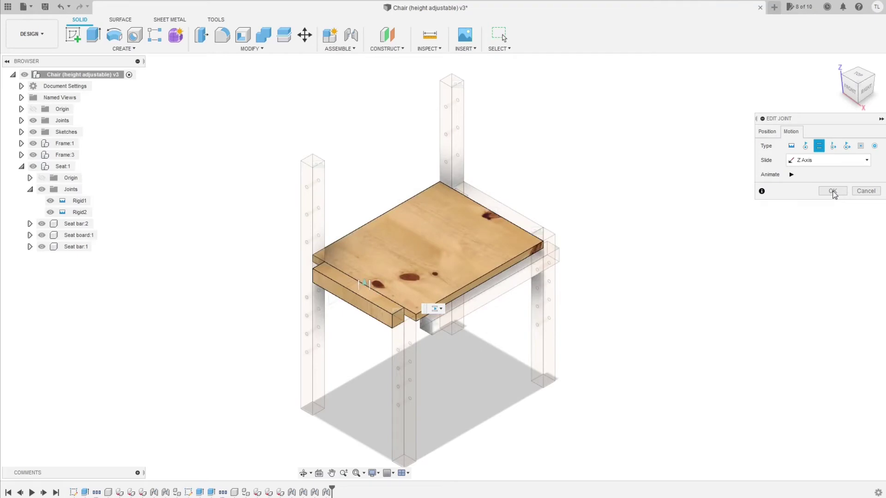
pyautogui.click(832, 191)
# Slide the seat down along its joint to well below the armrests
pyautogui.click(380, 276)
pyautogui.doubleClick(380, 279)
pyautogui.moveTo(381, 279); pyautogui.dragTo(368, 348)
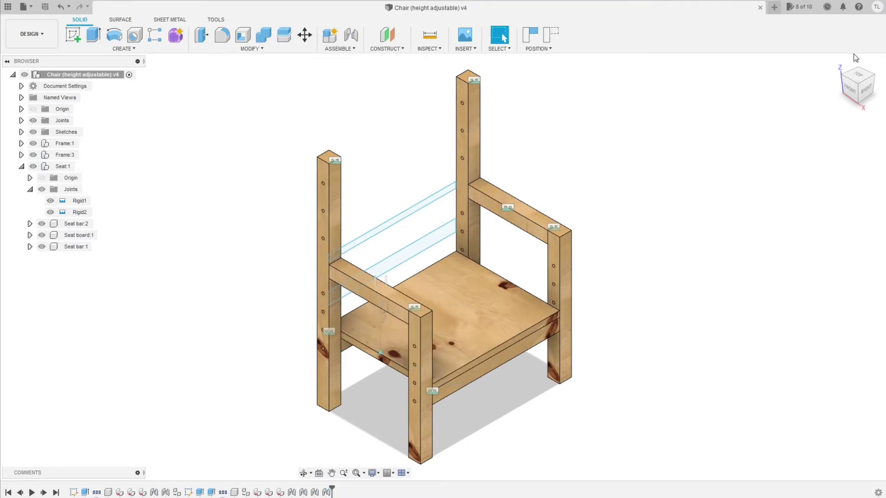
# Start a sketch on the YZ plane with the seat's position captured, and draw a rectangle about 13 by 6 in between the back posts
pyautogui.click(72, 39)
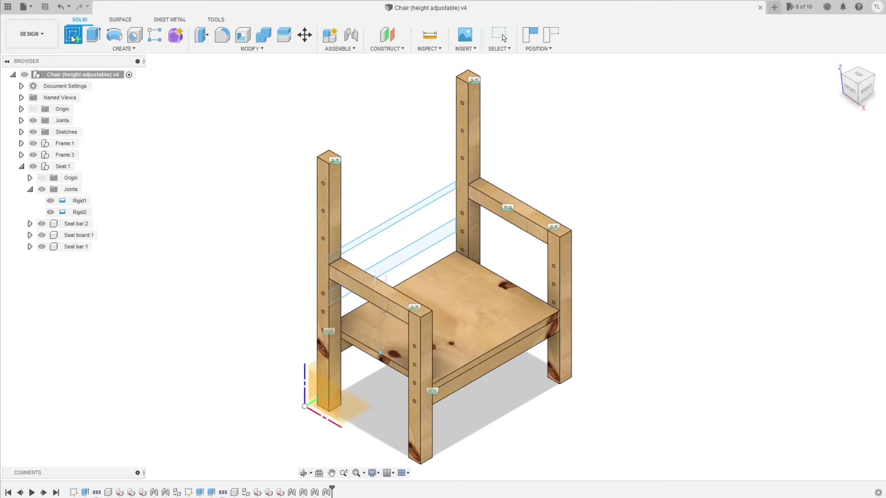
pyautogui.click(319, 369)
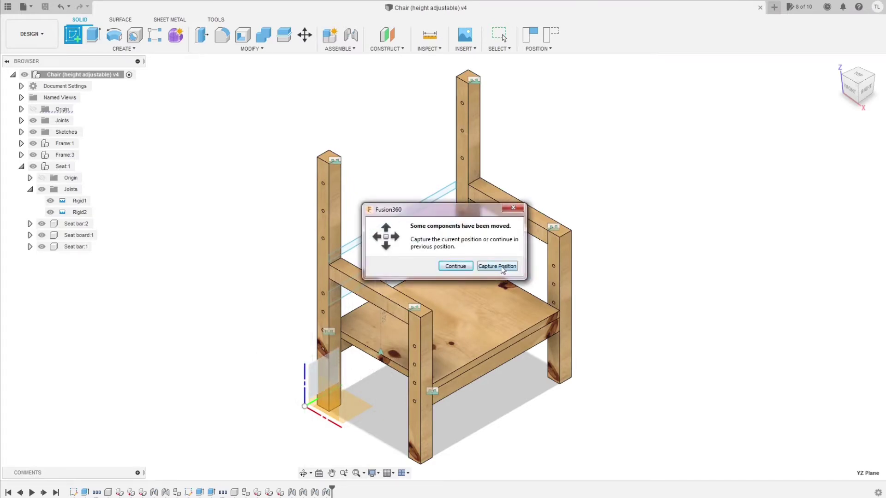
pyautogui.click(502, 268)
pyautogui.scroll(3, 580, 111)
pyautogui.press('r')
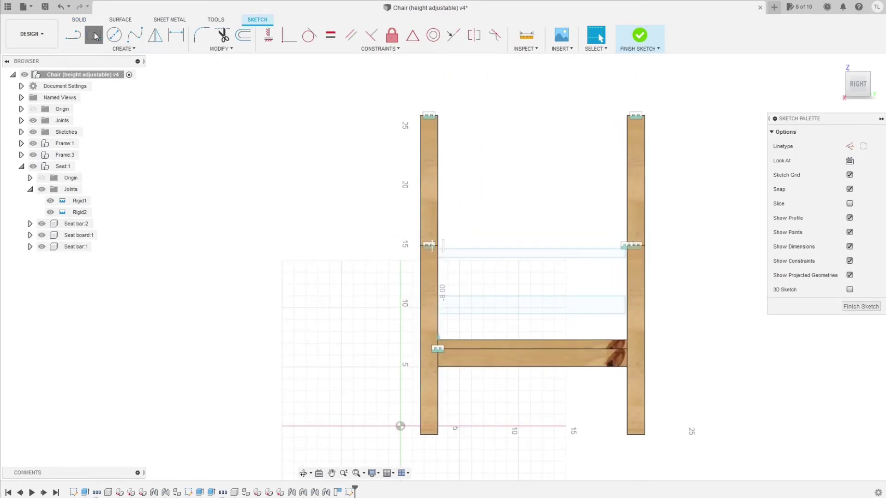
pyautogui.click(459, 154)
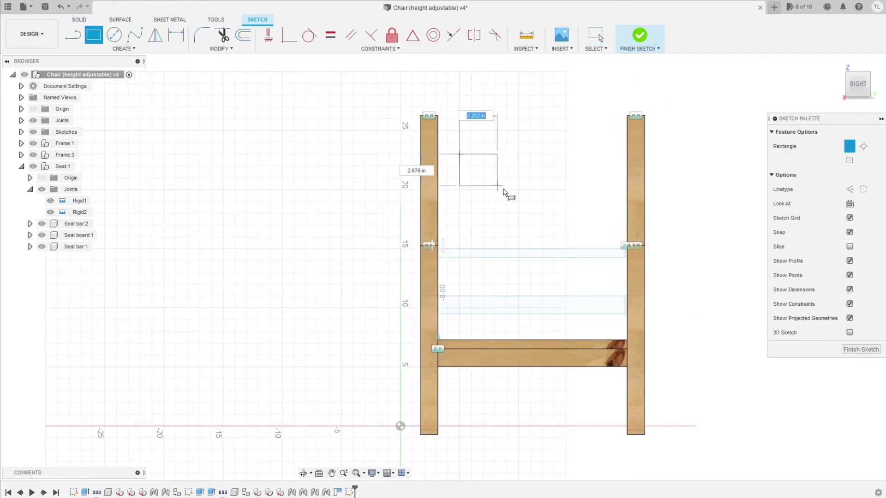
pyautogui.click(614, 225)
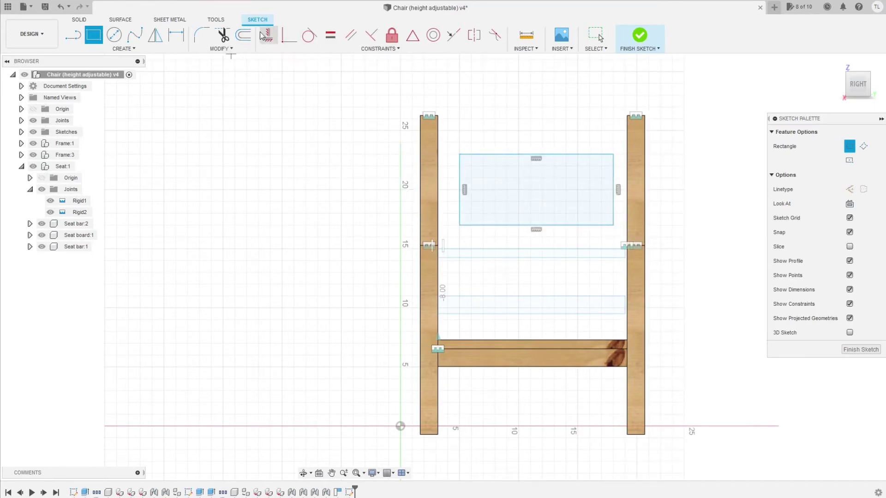
# Dimension the backrest rectangle's width with the seatWidth parameter
pyautogui.click(181, 42)
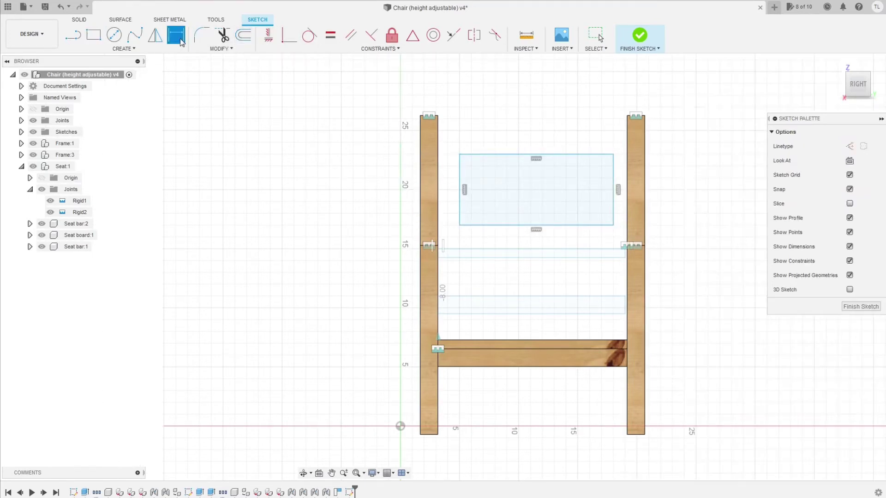
pyautogui.click(488, 154)
pyautogui.click(517, 127)
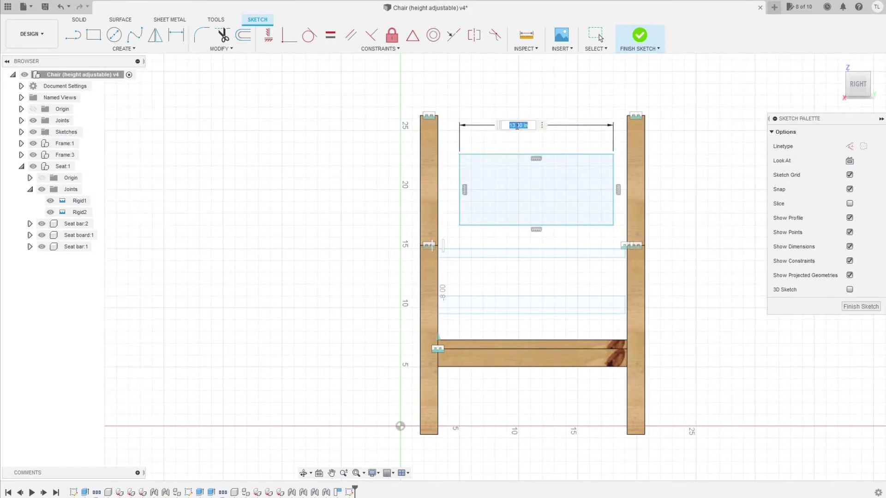
pyautogui.write('se')
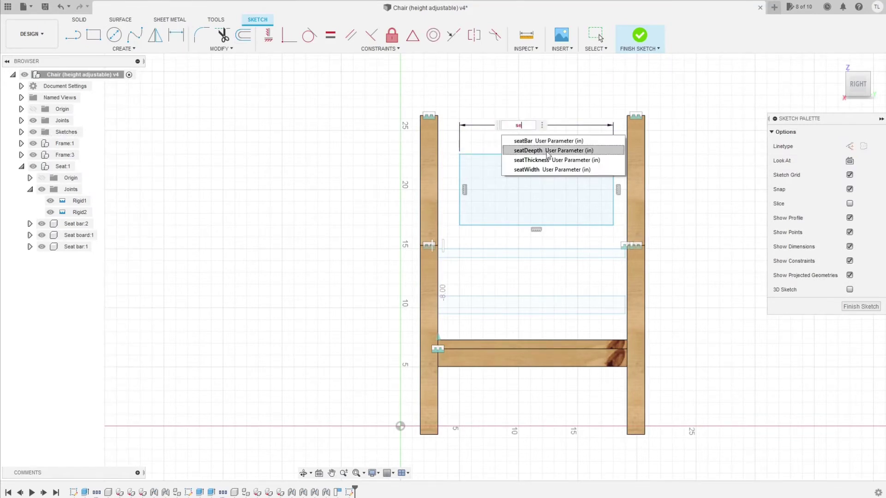
pyautogui.click(529, 170)
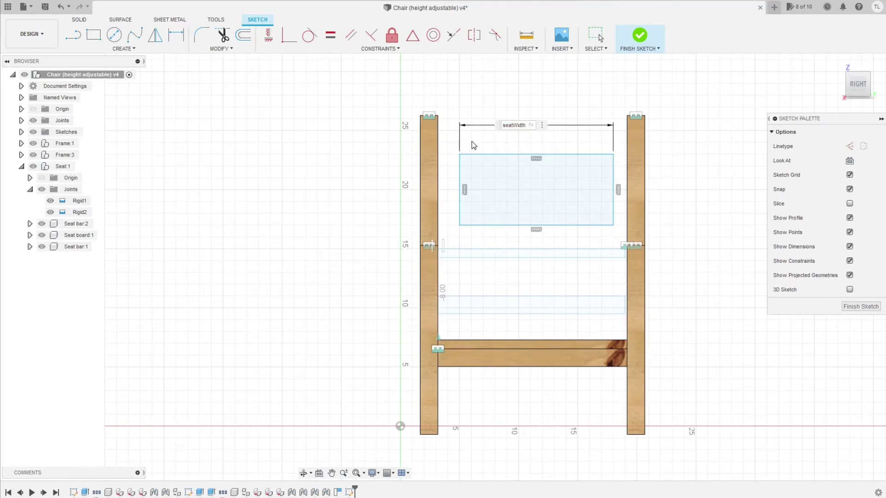
pyautogui.press('Return')
# Dimension the backrest rectangle's height to 8 in and finish the sketch
pyautogui.click(460, 188)
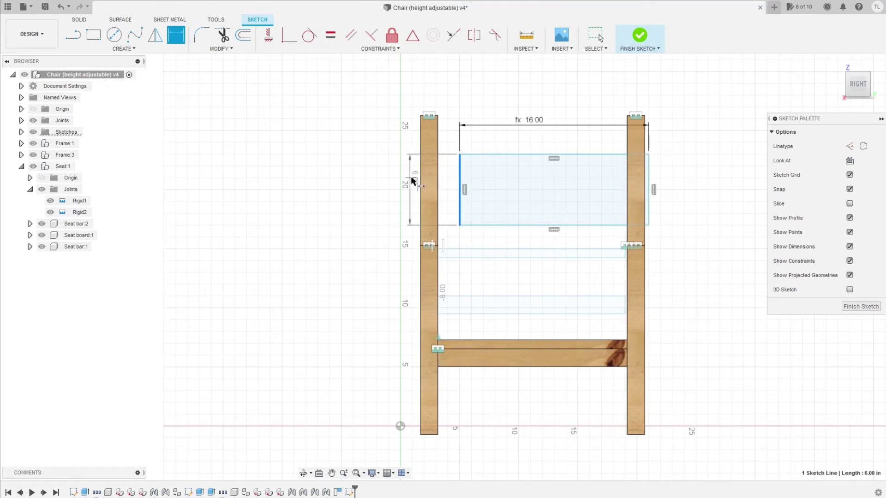
pyautogui.click(352, 184)
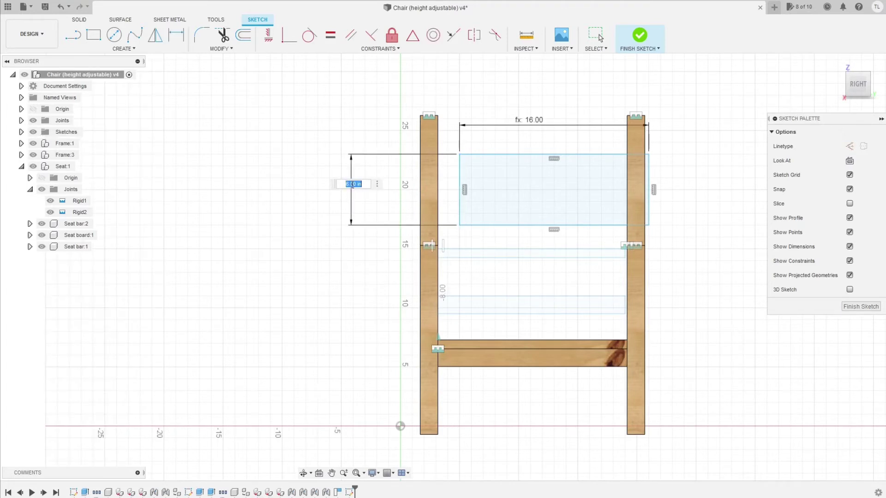
pyautogui.write('8')
pyautogui.press('Return')
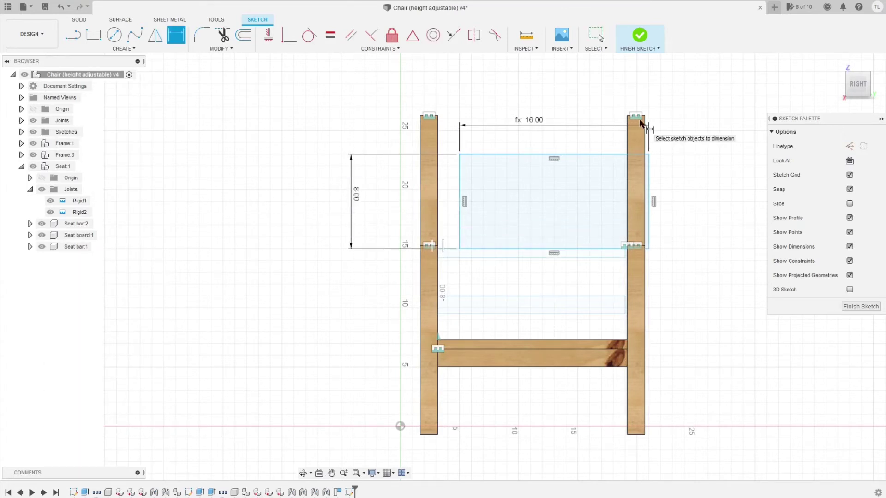
pyautogui.click(870, 308)
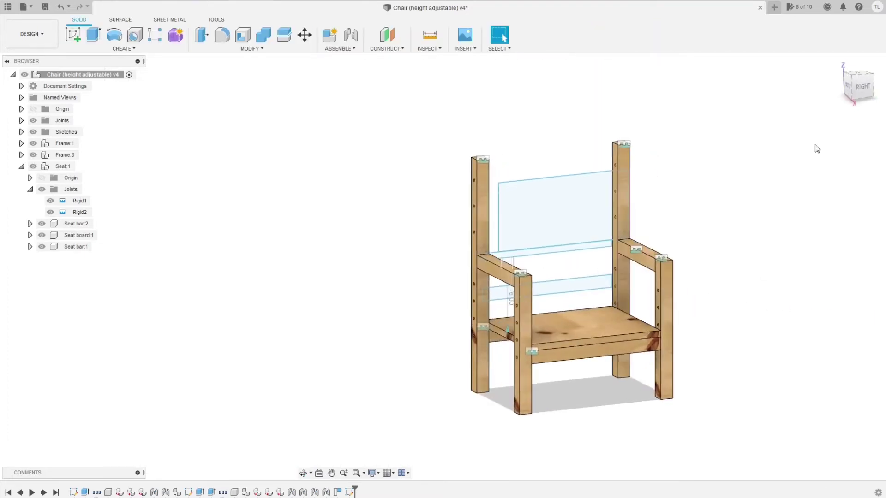
# Extrude the backrest rectangle as a new body by the seatThickness parameter
pyautogui.click(836, 63)
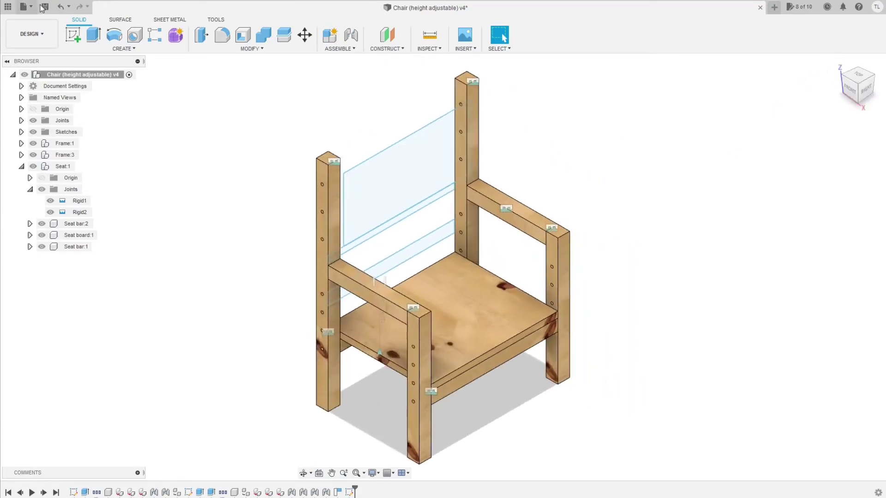
pyautogui.click(91, 39)
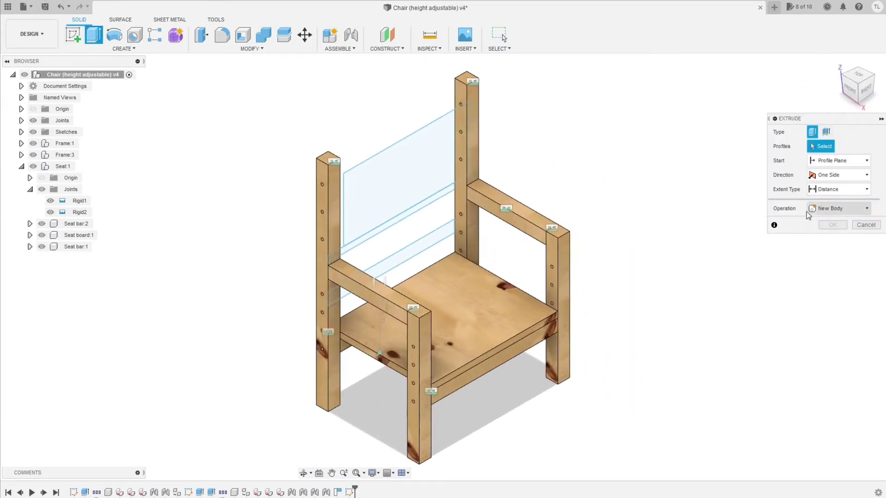
pyautogui.click(393, 185)
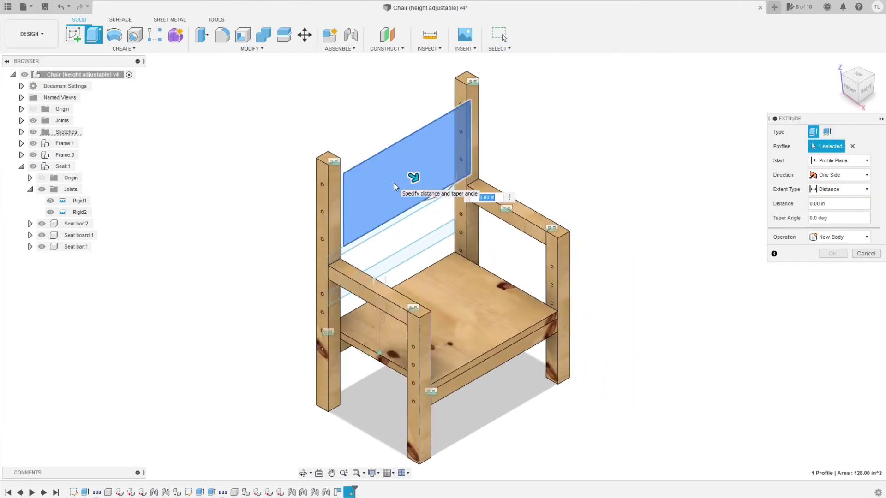
pyautogui.write('w')
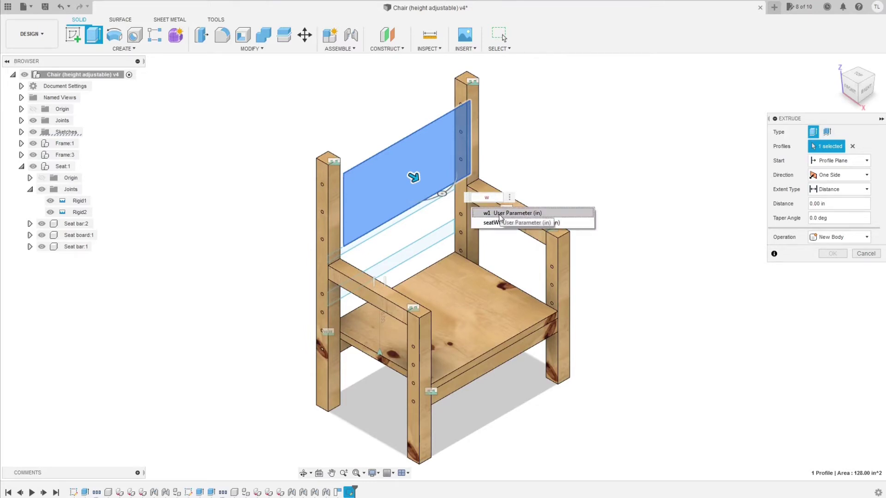
pyautogui.click(500, 214)
pyautogui.click(833, 237)
pyautogui.click(829, 285)
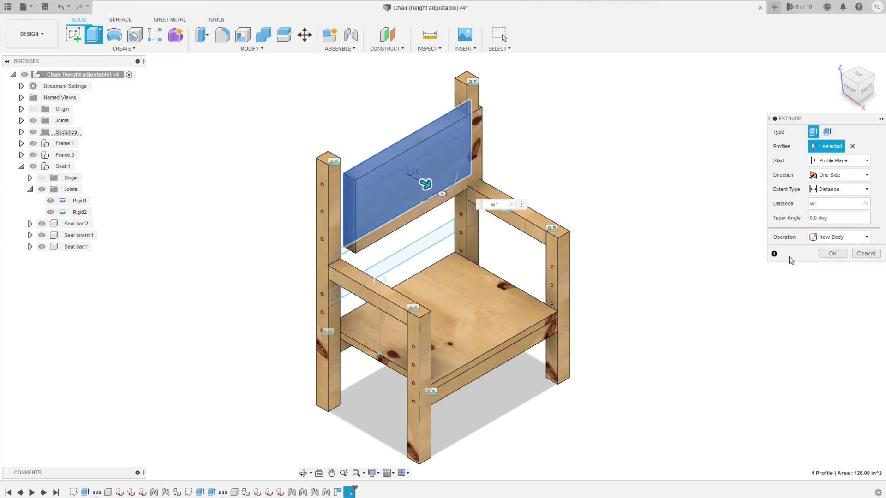
pyautogui.doubleClick(822, 205)
pyautogui.write('se')
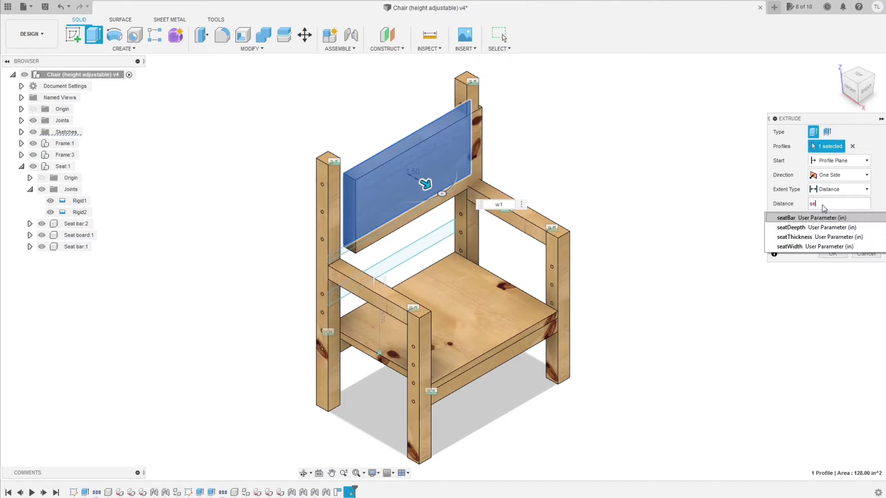
pyautogui.click(807, 236)
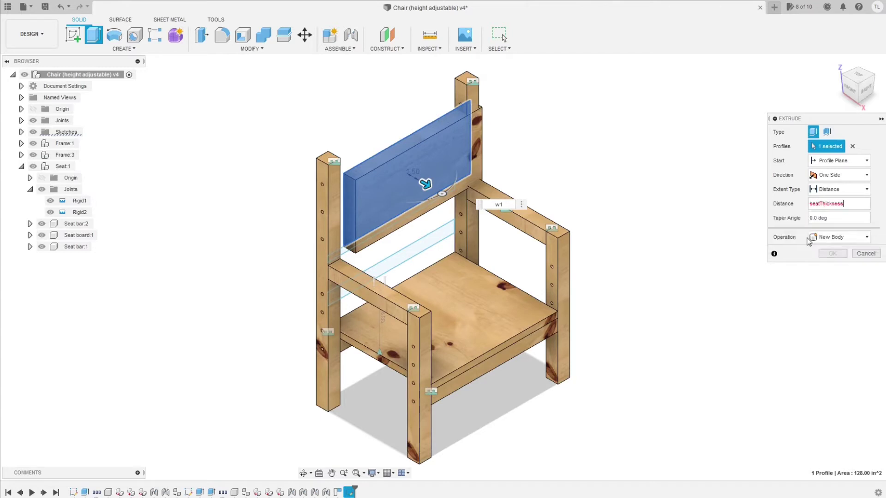
pyautogui.click(832, 254)
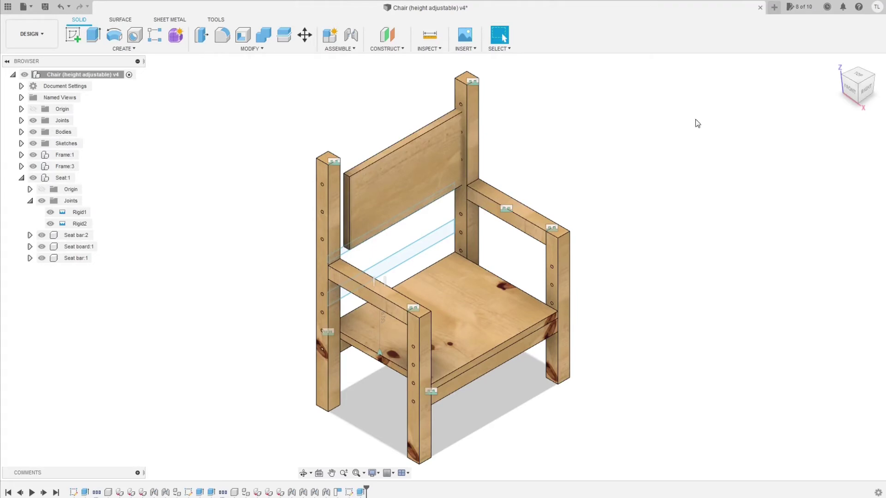
# Rename the extruded backrest body as Back support and create a component from it
pyautogui.click(21, 132)
pyautogui.doubleClick(73, 144)
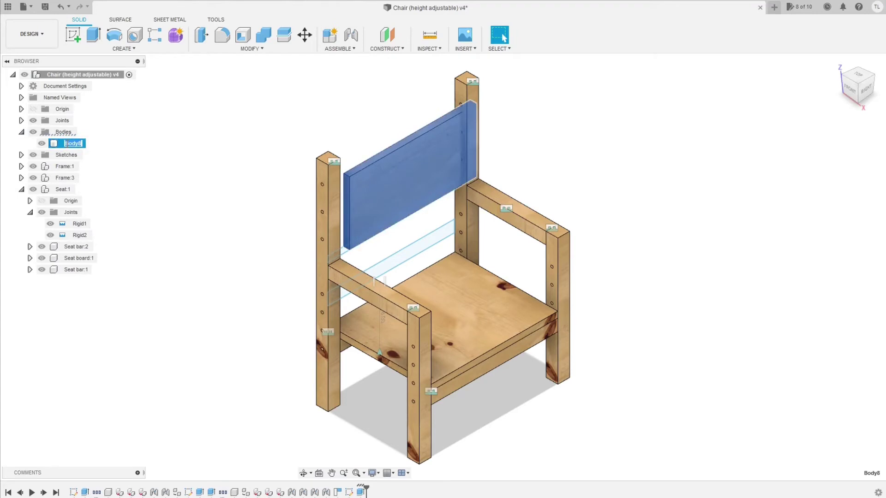
pyautogui.write('Back support')
pyautogui.press('Return')
pyautogui.rightClick(69, 146)
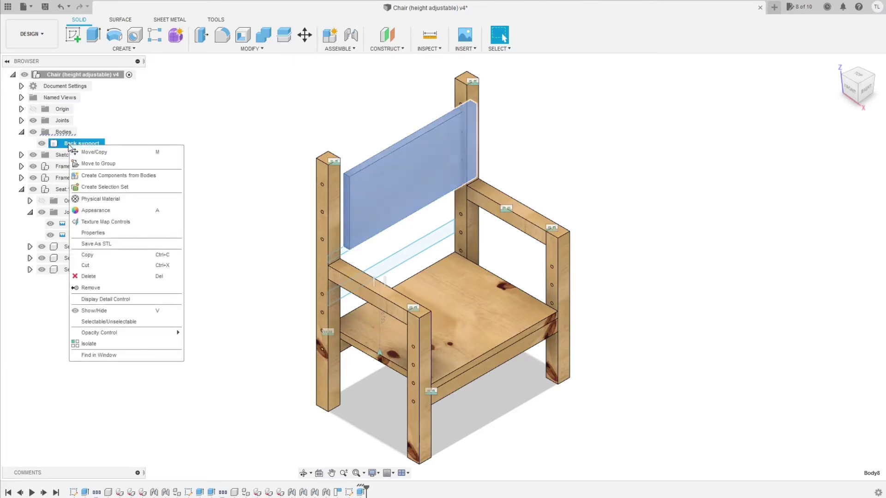
pyautogui.click(94, 176)
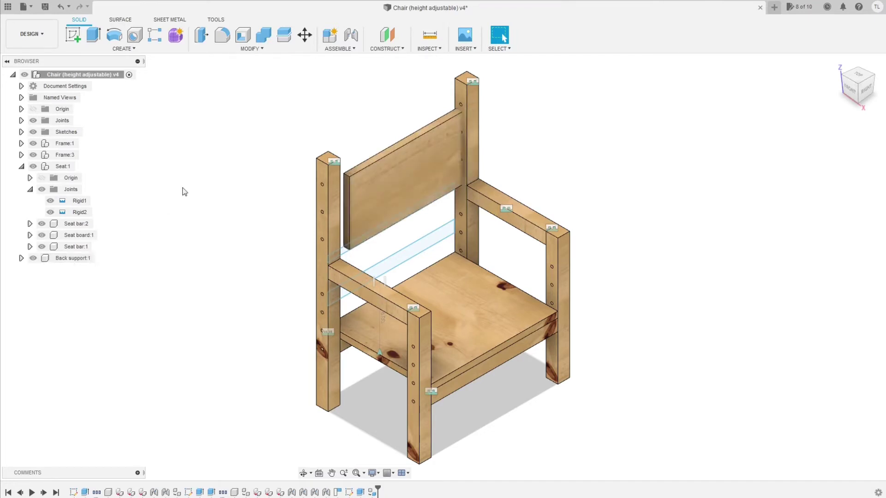
# Joint the Back support's top end edge to the inner top edge of the near tall back post, with the direction flipped
pyautogui.click(351, 36)
pyautogui.scroll(5, 351, 153)
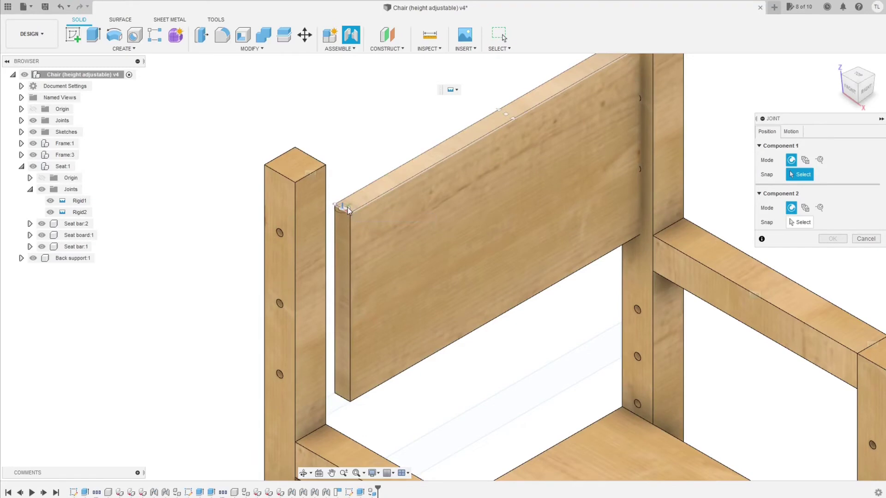
pyautogui.click(348, 210)
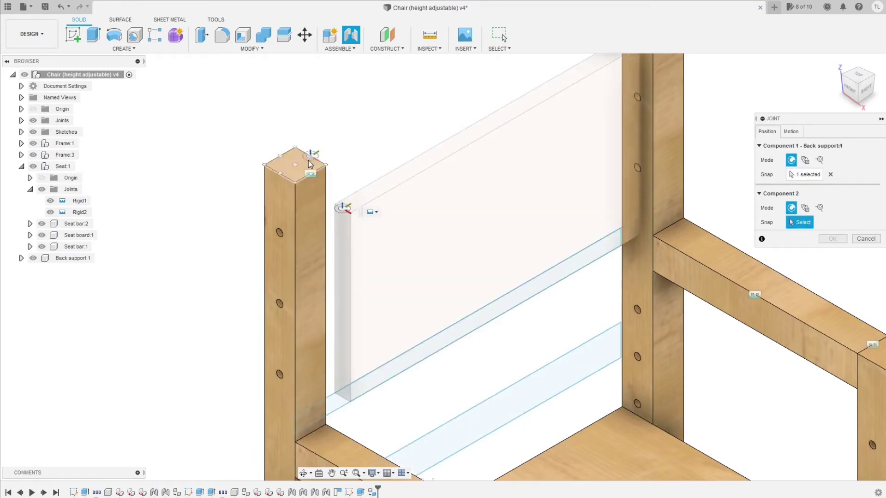
pyautogui.click(306, 162)
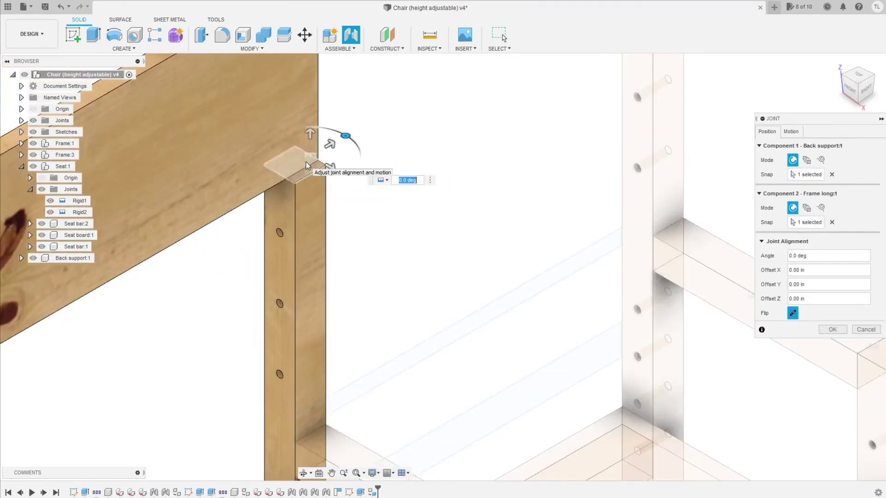
pyautogui.click(791, 315)
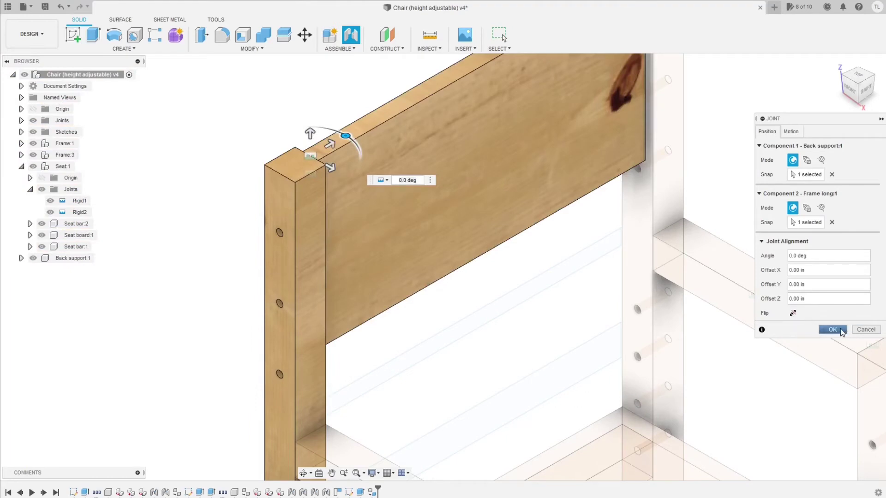
# Set the Back support joint's motion to a slider along the Z axis and confirm the joint
pyautogui.click(791, 132)
pyautogui.click(819, 152)
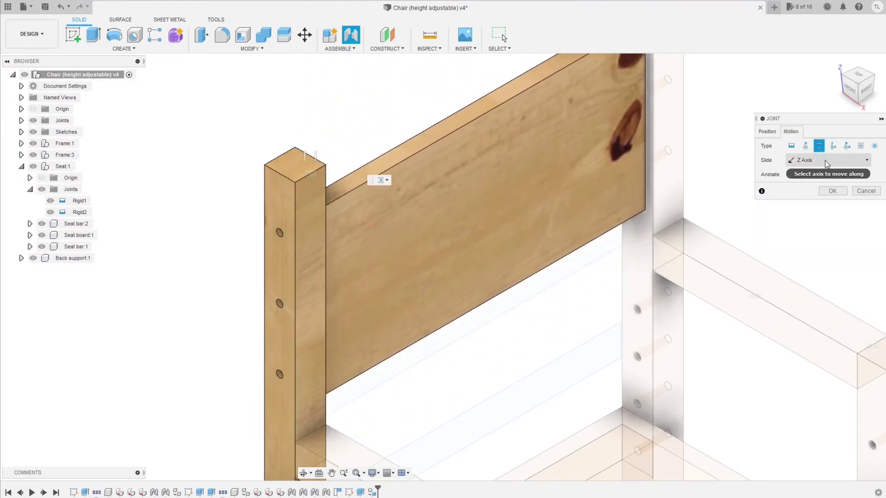
pyautogui.click(838, 192)
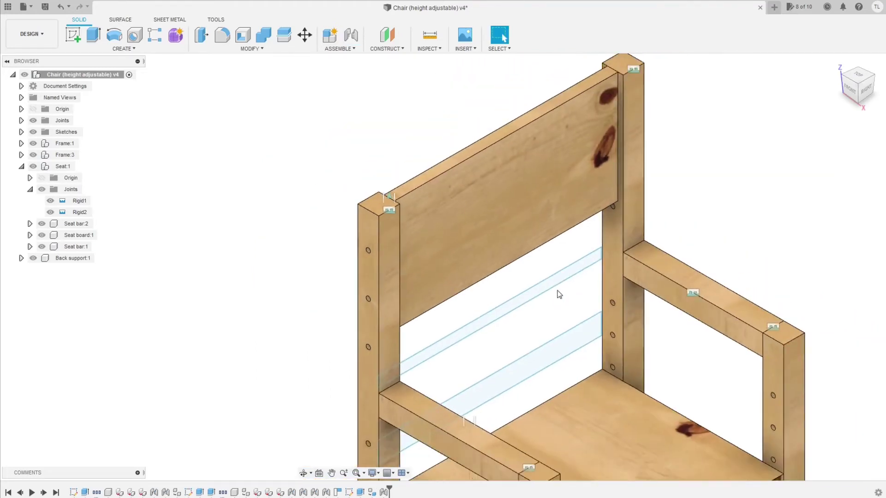
pyautogui.scroll(3, 664, 382)
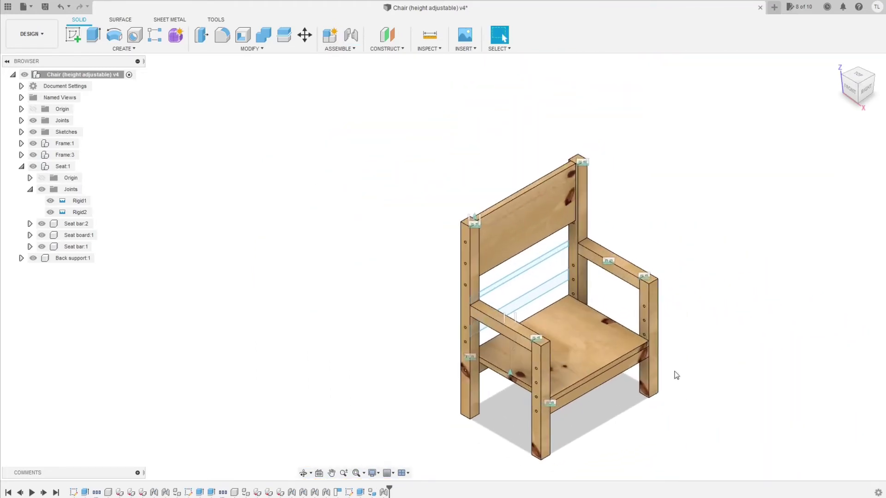
# Slide the Back support down between the back posts along its slider joint to -7.00 in
pyautogui.scroll(2, 668, 368)
pyautogui.scroll(-1, 668, 367)
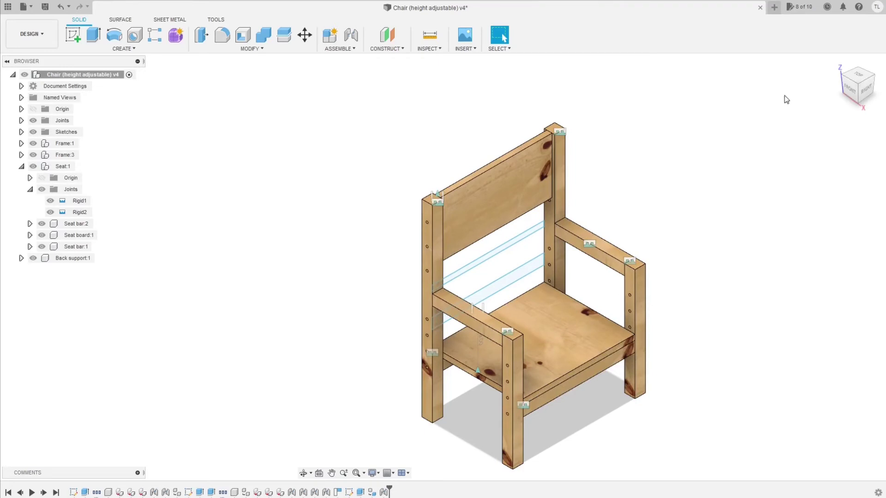
pyautogui.click(836, 65)
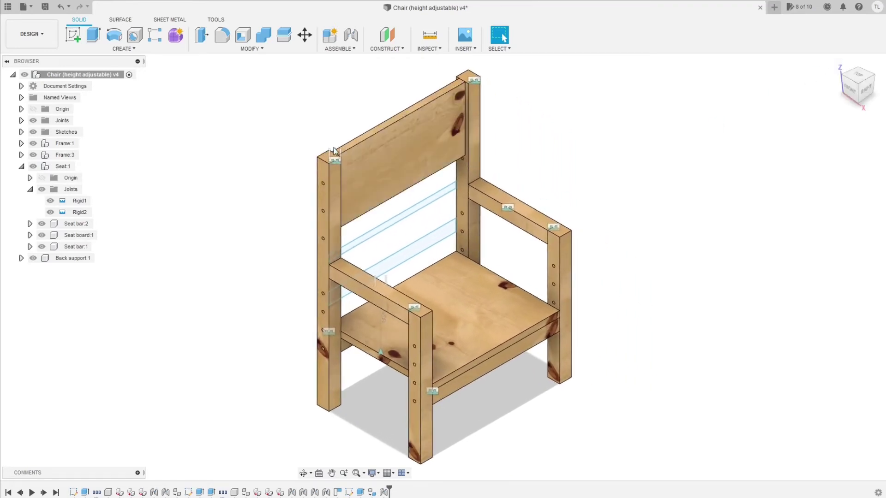
pyautogui.doubleClick(335, 155)
pyautogui.moveTo(333, 150); pyautogui.dragTo(325, 218)
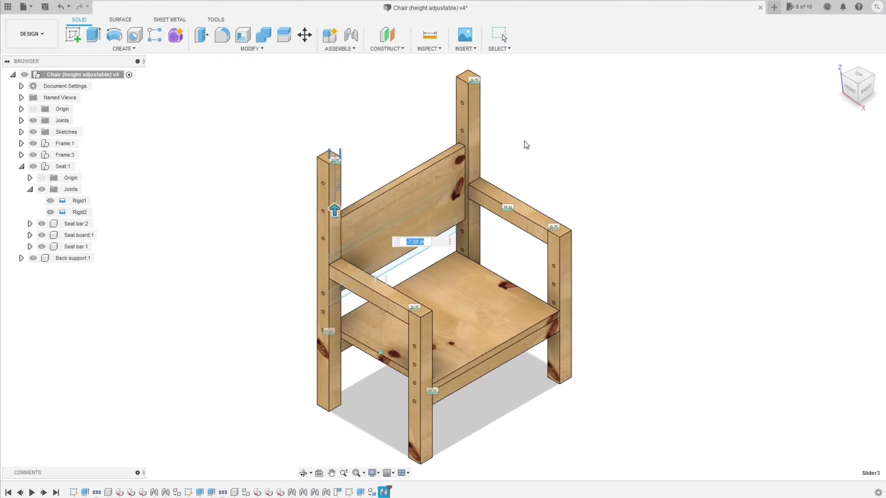
pyautogui.press('Return')
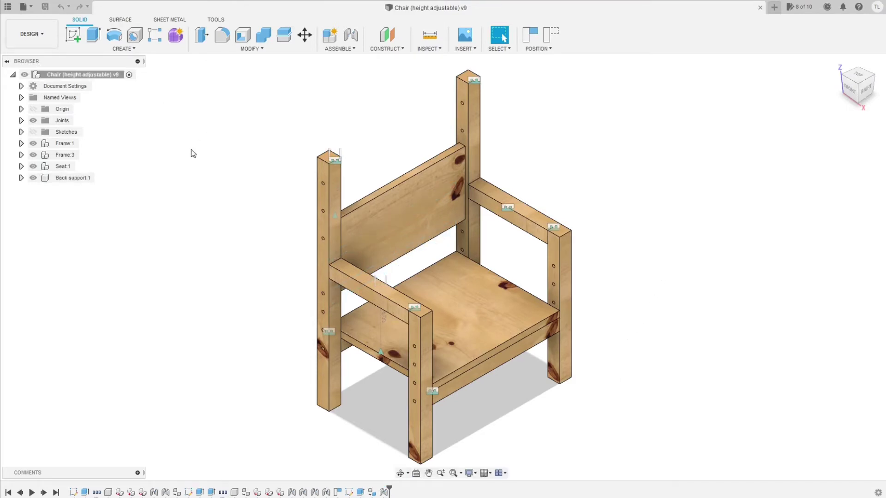
# Activate the Frame:1 component and expand its list of parts
pyautogui.click(63, 144)
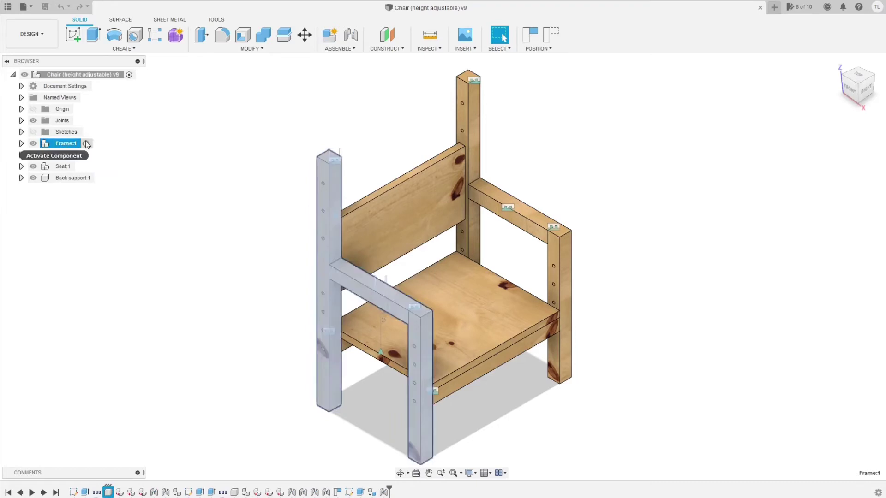
pyautogui.click(86, 144)
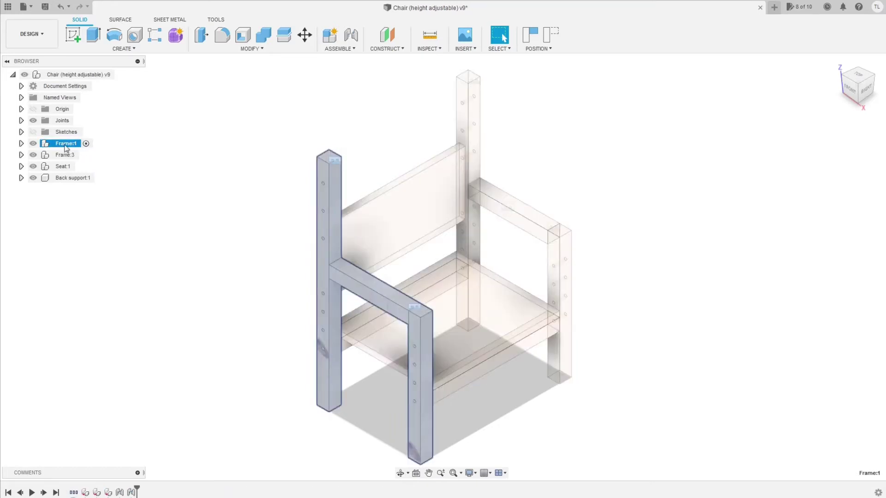
pyautogui.click(22, 143)
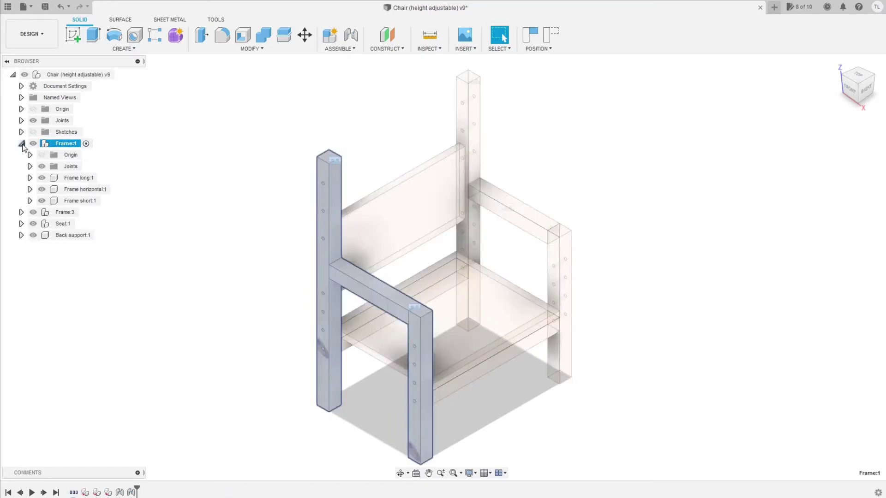
# Paste a copy of Frame horizontal:1 within the frame and move it -13.00 in along Z between the two legs
pyautogui.click(69, 189)
pyautogui.rightClick(69, 189)
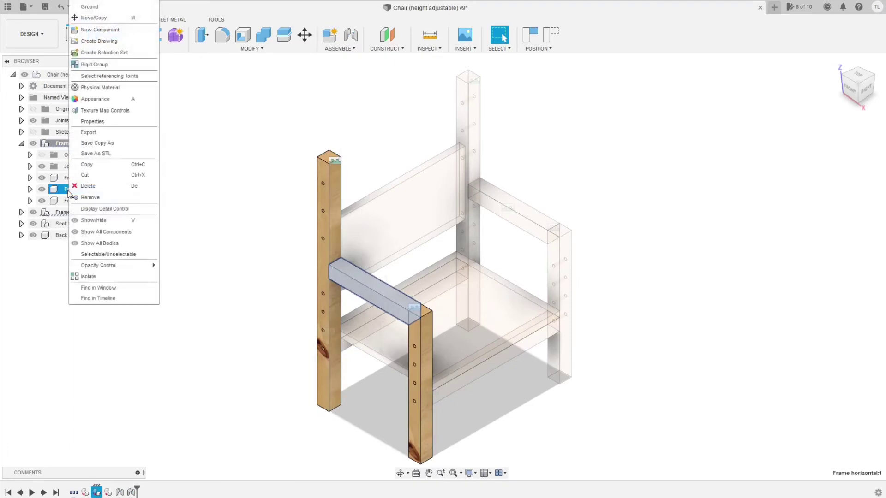
pyautogui.click(92, 169)
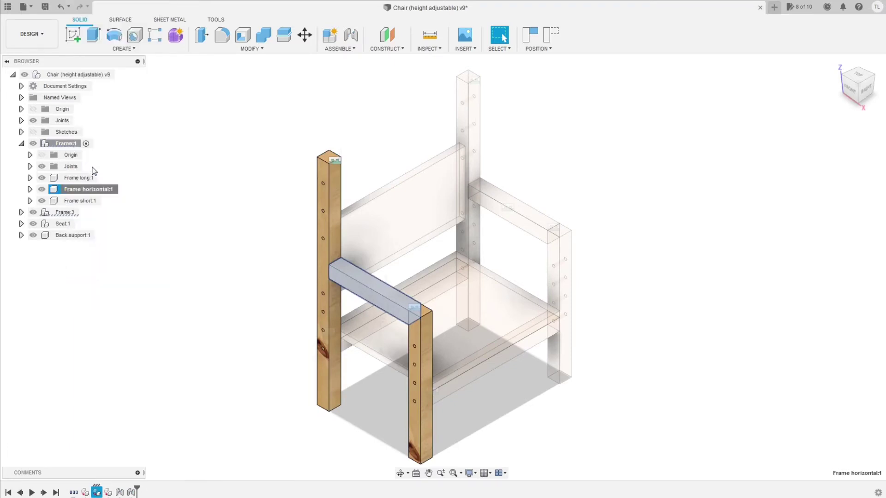
pyautogui.rightClick(148, 214)
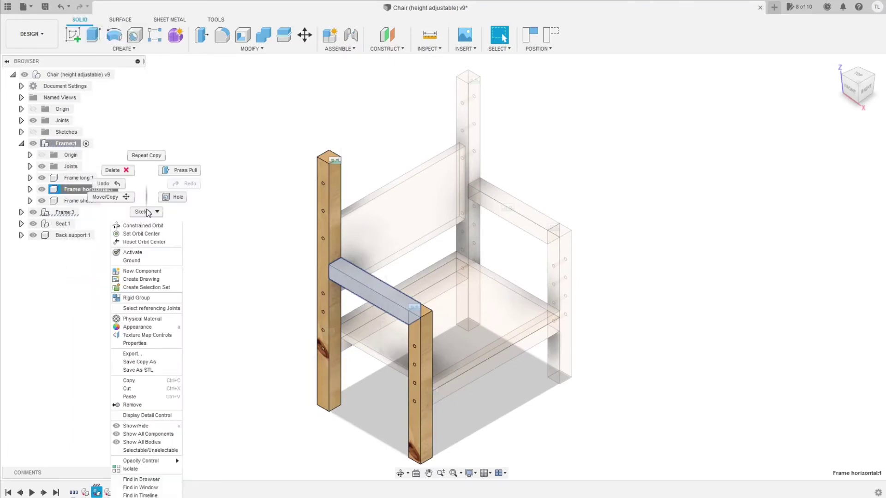
pyautogui.click(149, 398)
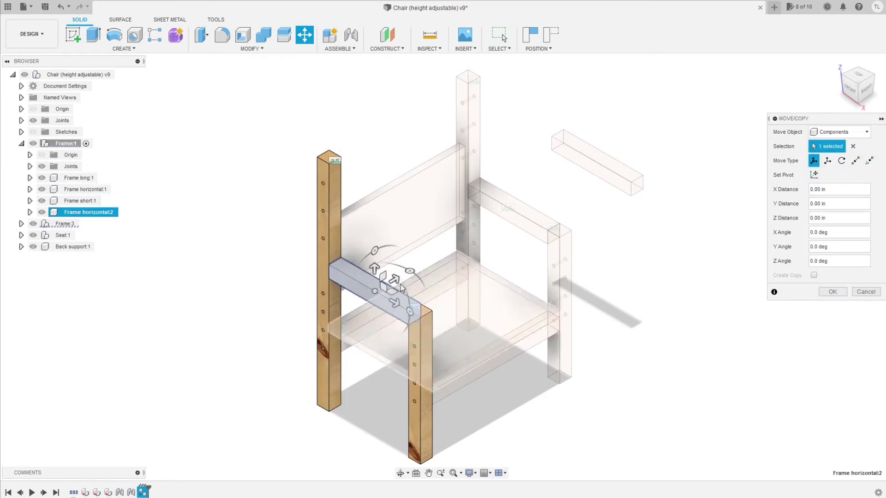
pyautogui.moveTo(374, 269); pyautogui.dragTo(340, 387)
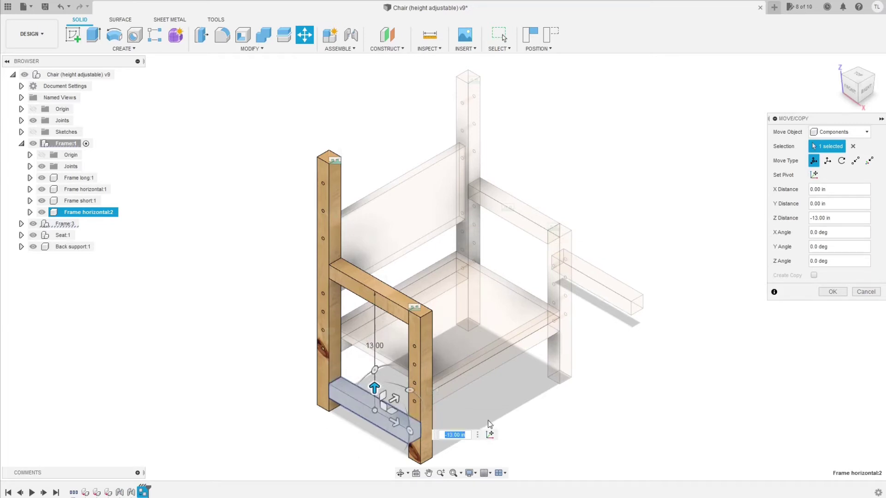
pyautogui.press('Return')
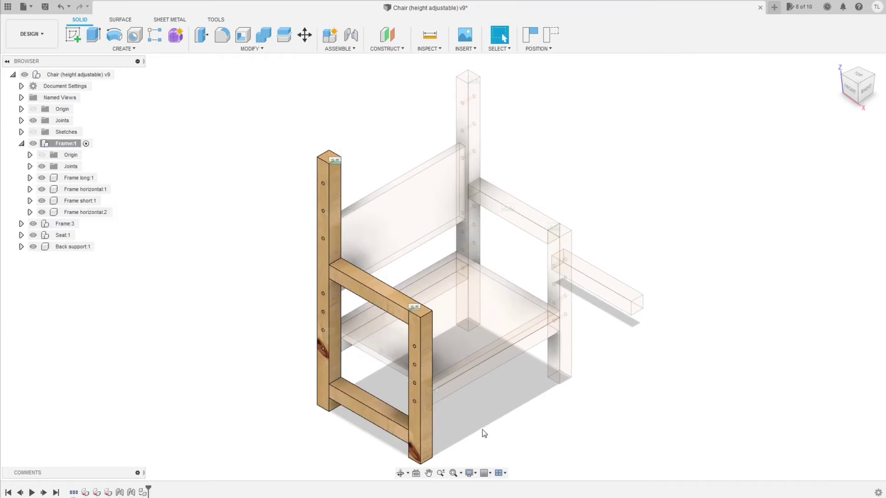
# Joint the copied lower rail's edge midpoint to the armrest rail's lower edge midpoint, with an X offset of -10.00 in
pyautogui.moveTo(481, 428); pyautogui.dragTo(485, 409, button='middle')
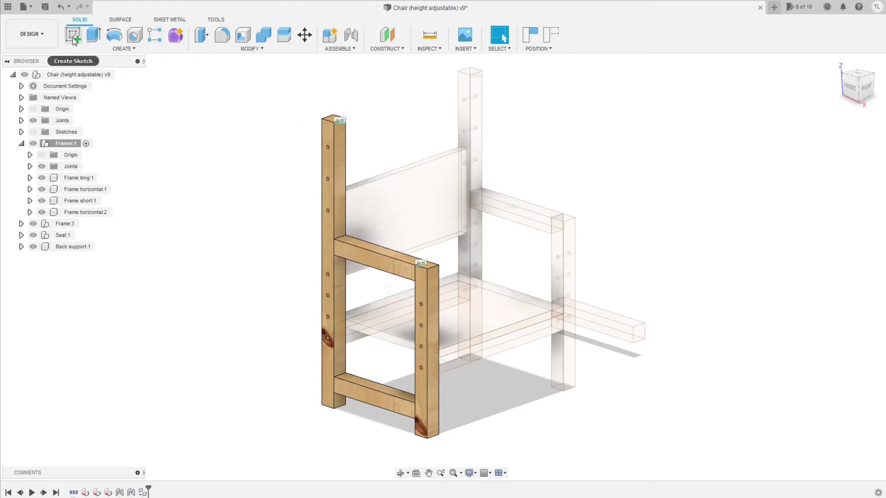
pyautogui.click(350, 37)
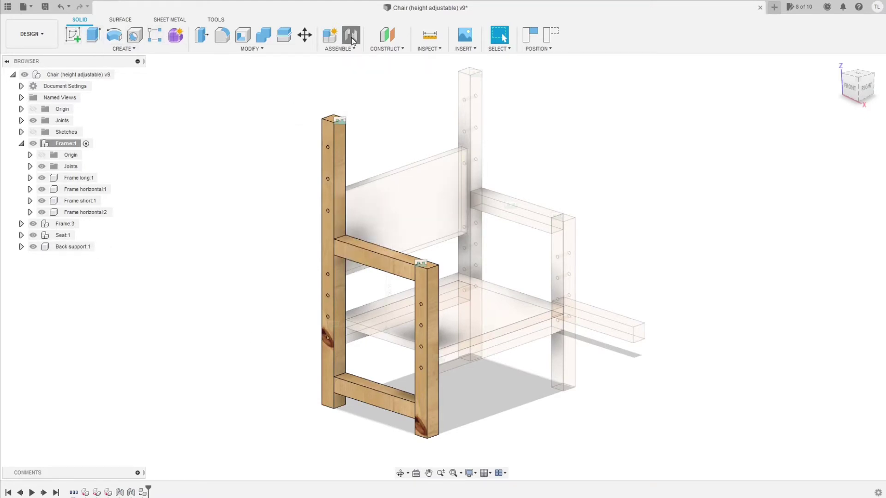
pyautogui.click(374, 391)
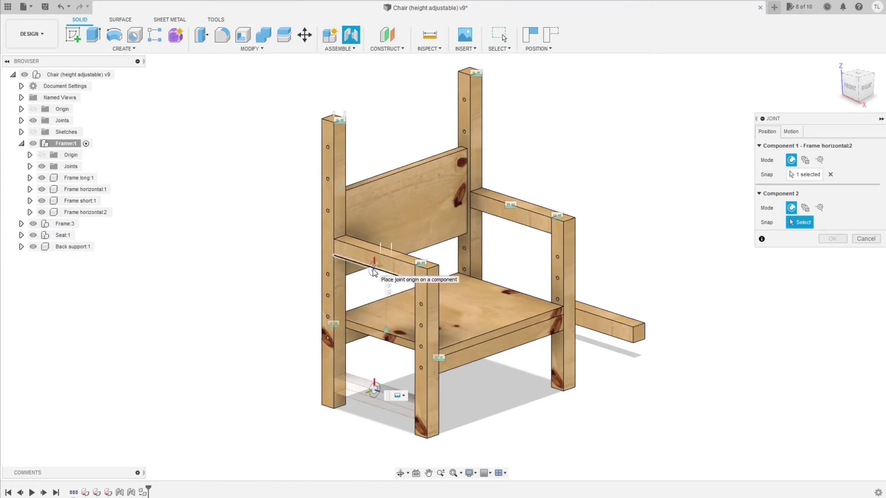
pyautogui.click(373, 271)
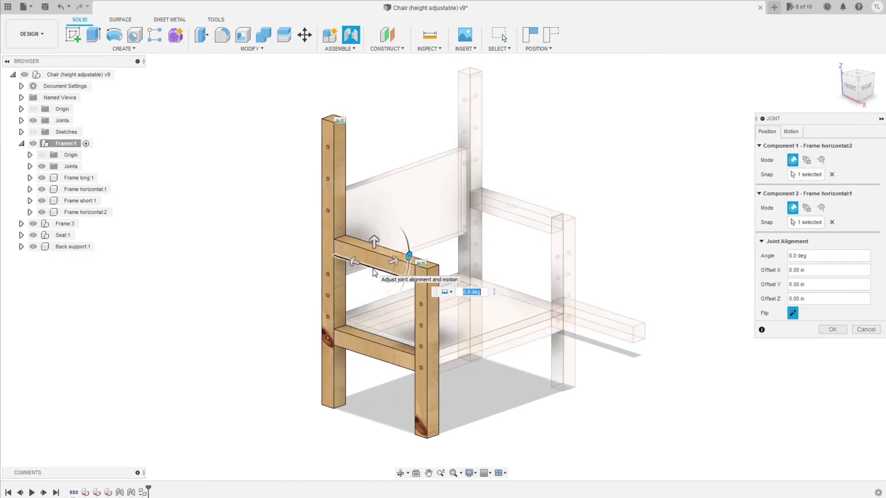
pyautogui.click(790, 131)
pyautogui.click(766, 132)
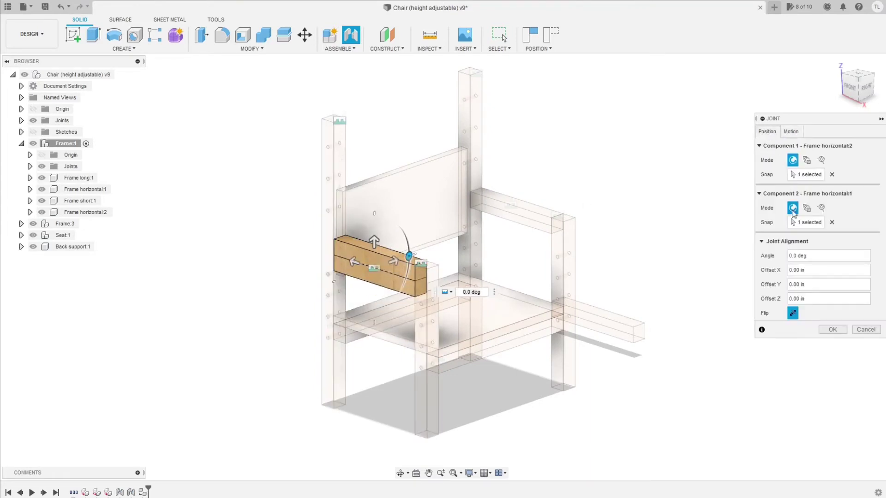
pyautogui.moveTo(374, 241); pyautogui.dragTo(360, 346)
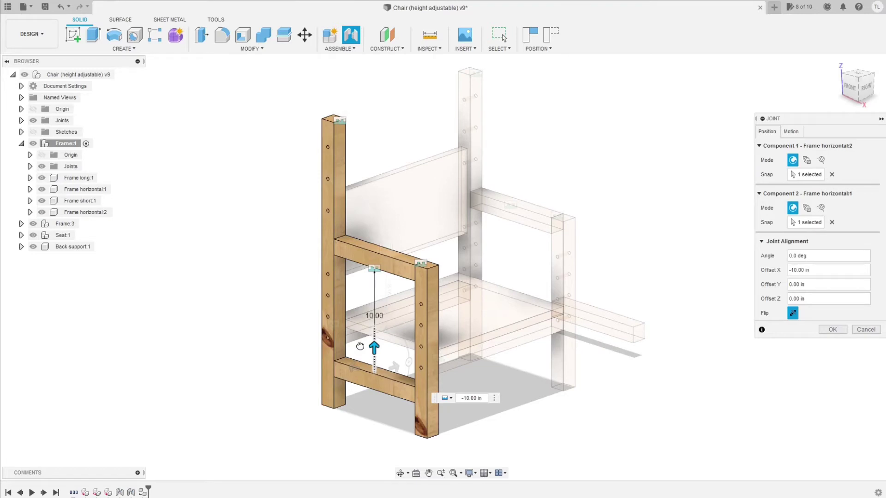
pyautogui.click(830, 330)
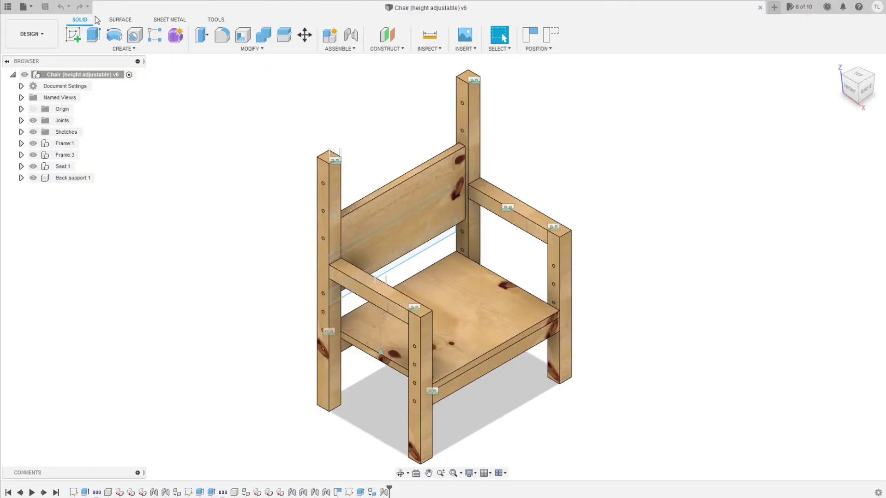
# Switch to the Animation workspace and expand the chair's component list
pyautogui.click(31, 34)
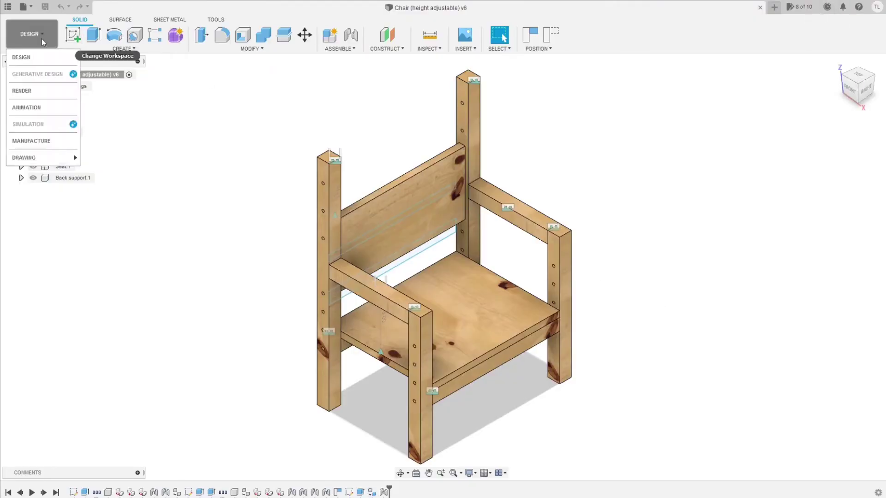
pyautogui.click(39, 109)
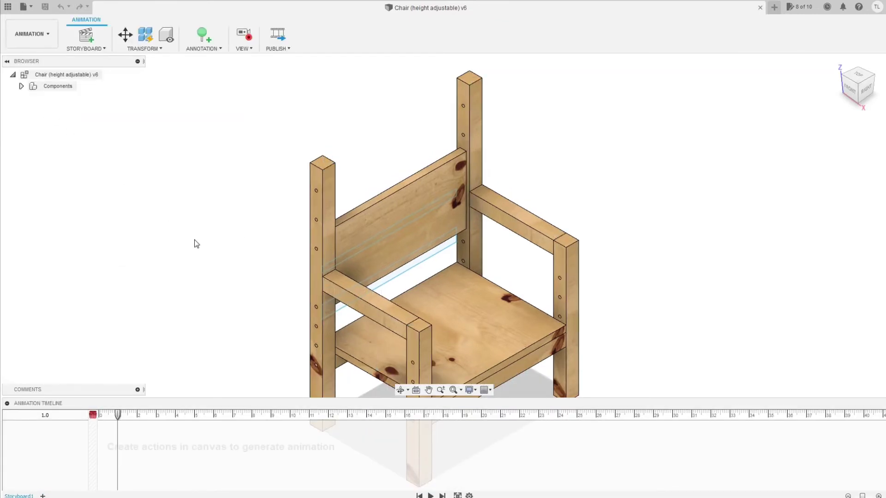
pyautogui.click(21, 86)
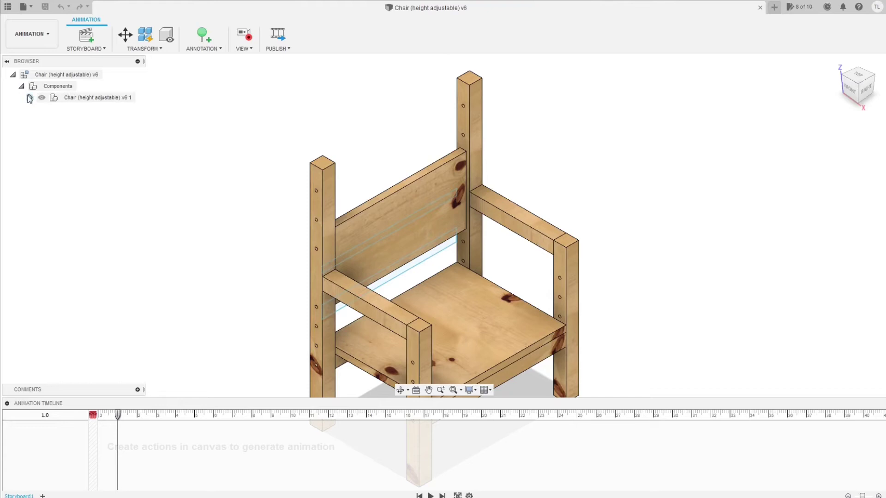
pyautogui.click(29, 97)
# Manually explode Frame:1's long, horizontal and short parts outward, away from the seat, at the maximum explosion scale
pyautogui.click(79, 108)
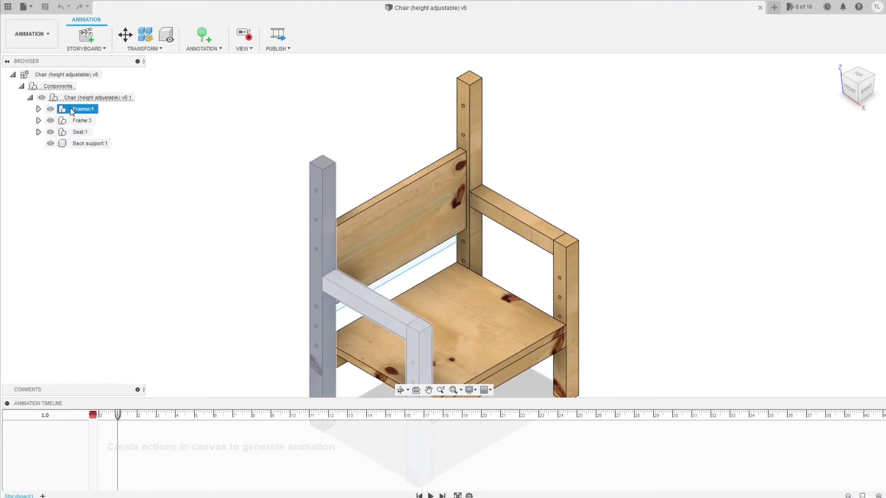
pyautogui.click(159, 57)
pyautogui.click(144, 49)
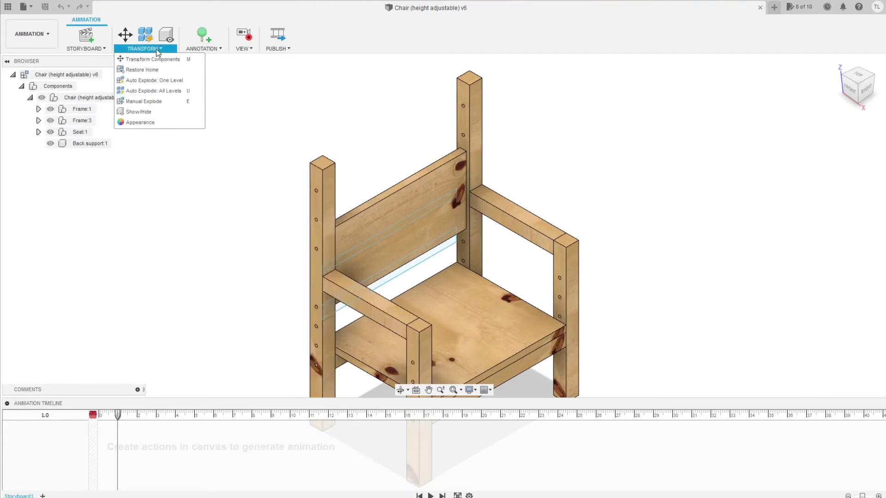
pyautogui.click(151, 101)
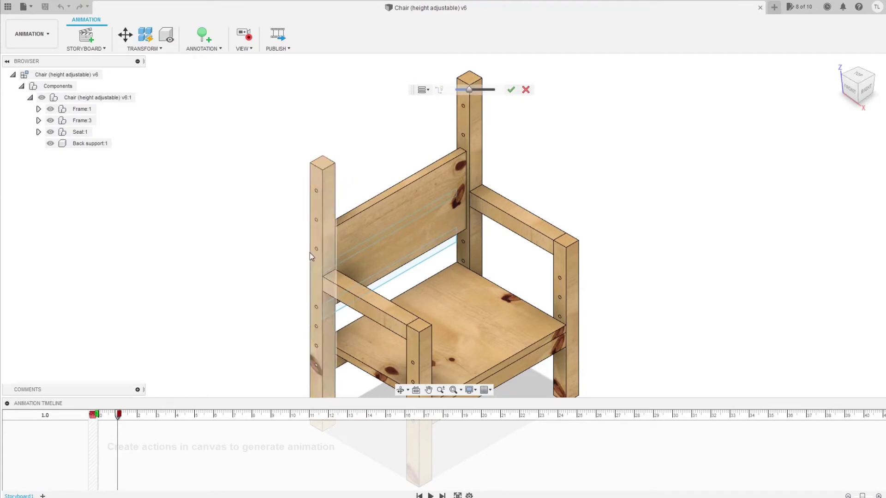
pyautogui.click(320, 262)
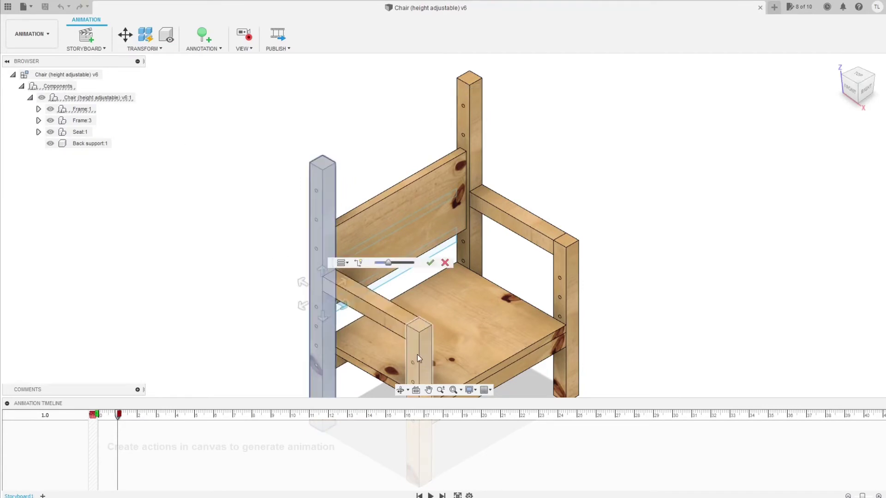
pyautogui.click(376, 311)
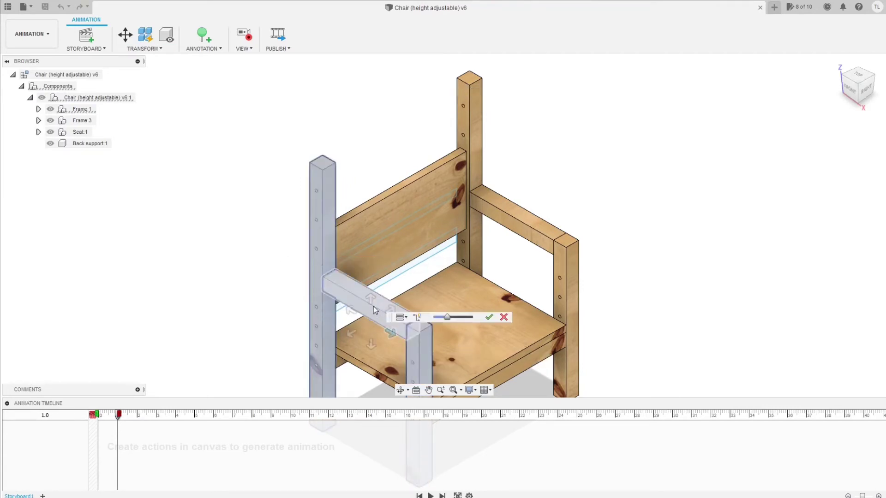
pyautogui.click(351, 334)
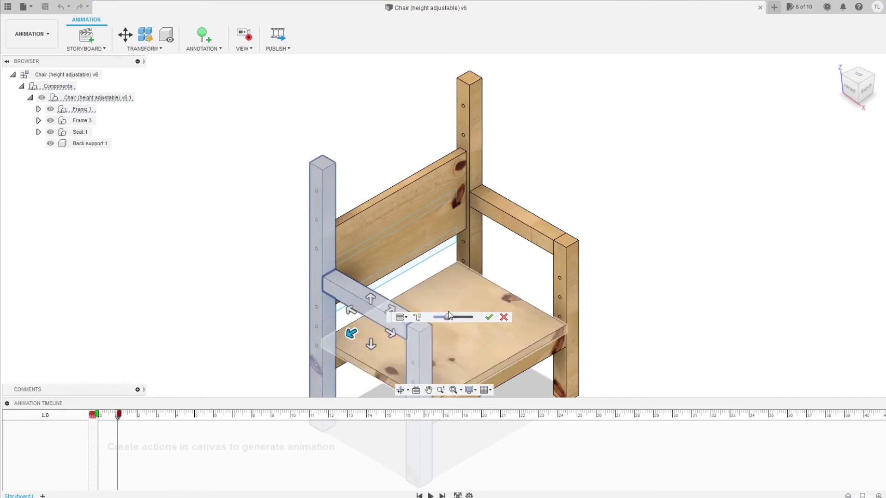
pyautogui.moveTo(446, 317); pyautogui.dragTo(476, 322)
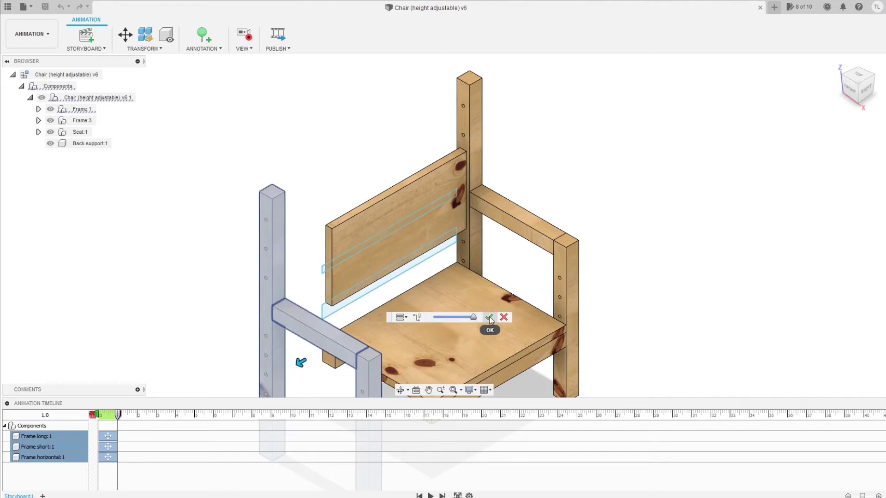
pyautogui.click(489, 318)
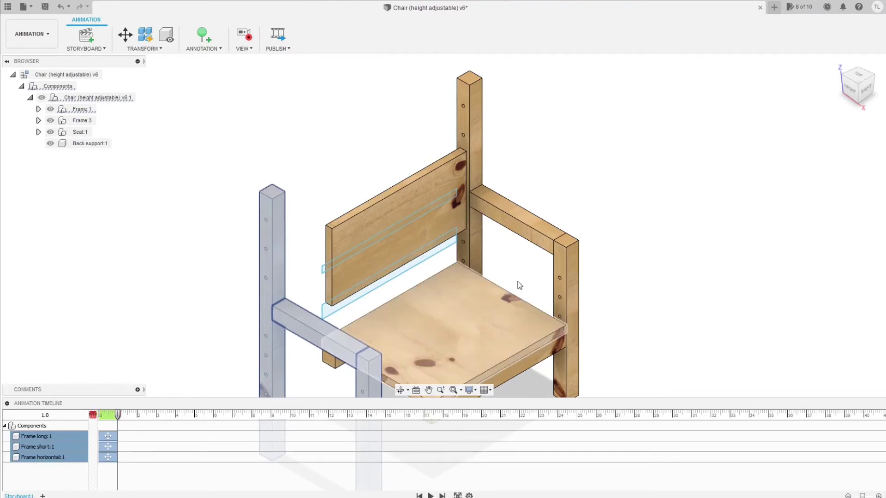
# Manually explode Frame:3's long, horizontal and short parts outward, away from the seat, at the maximum explosion scale
pyautogui.click(630, 206)
pyautogui.click(479, 126)
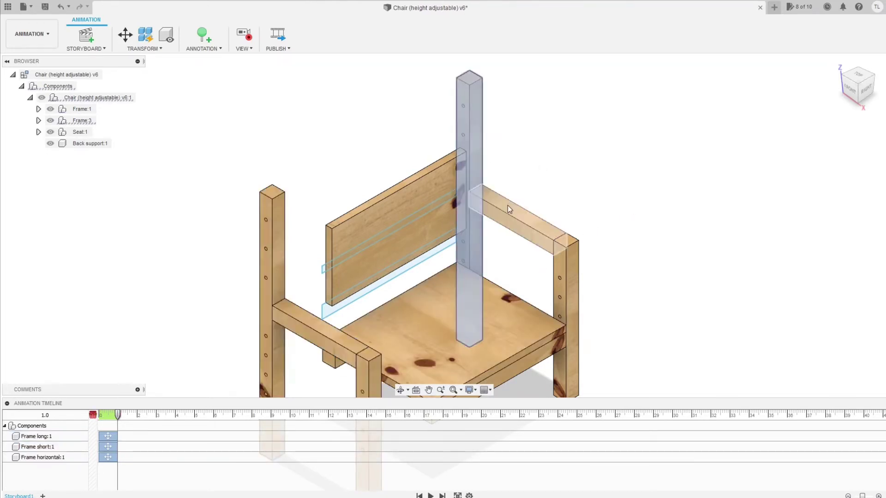
pyautogui.click(507, 206)
pyautogui.click(572, 266)
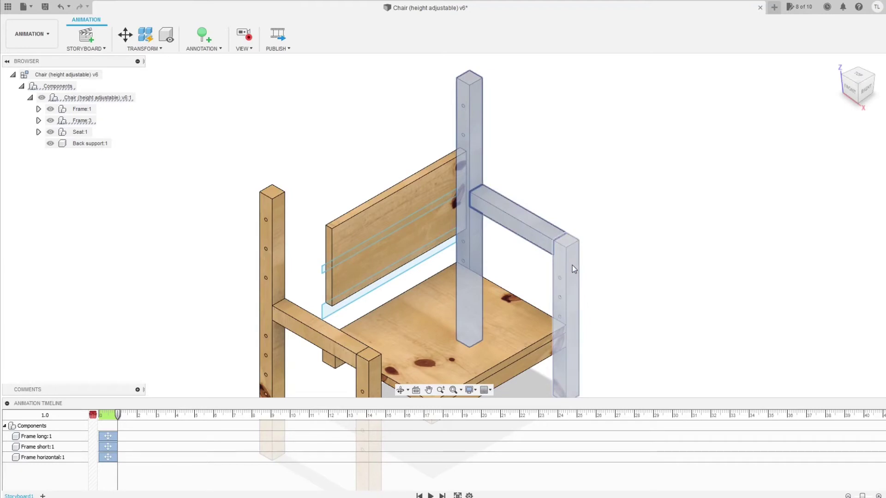
pyautogui.press('m')
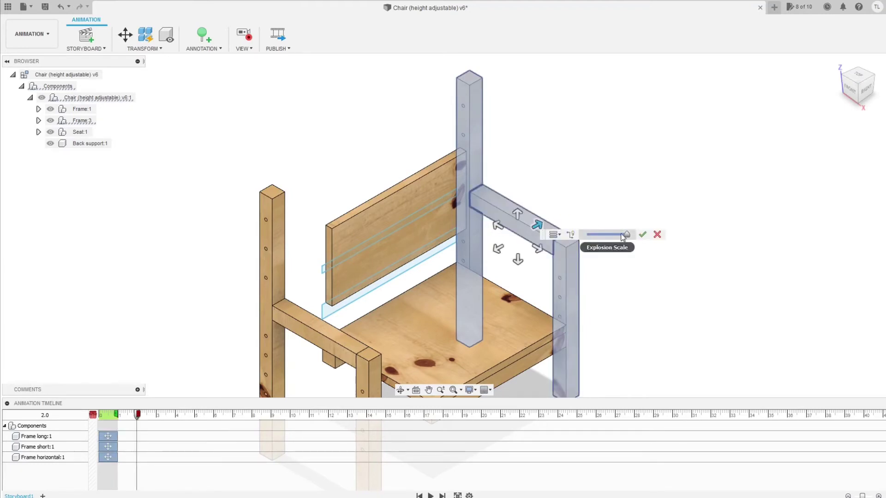
pyautogui.moveTo(626, 235); pyautogui.dragTo(623, 236)
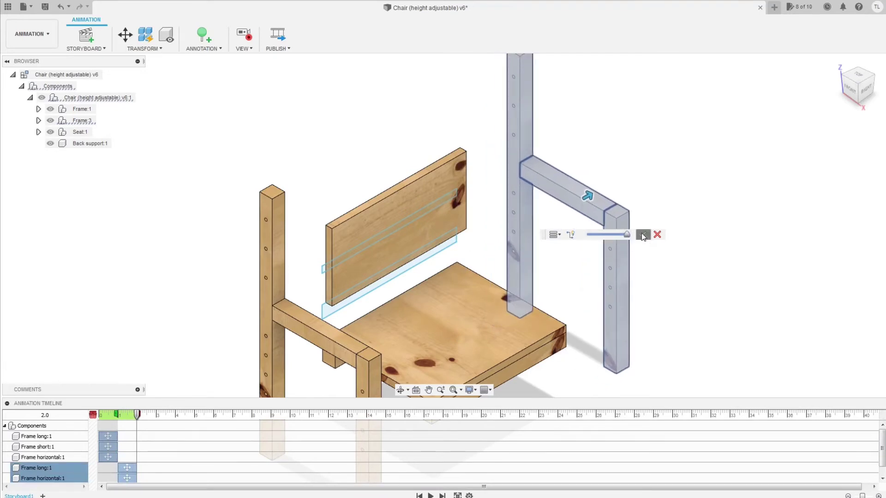
pyautogui.click(643, 234)
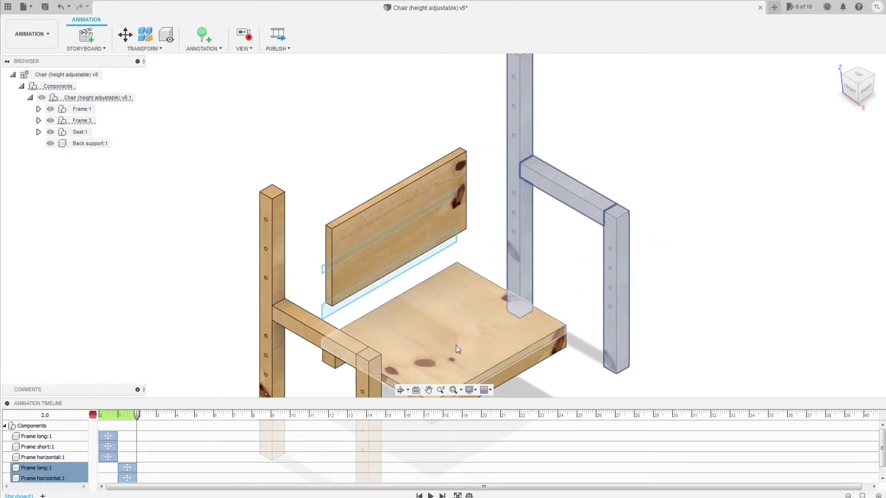
pyautogui.press('Escape')
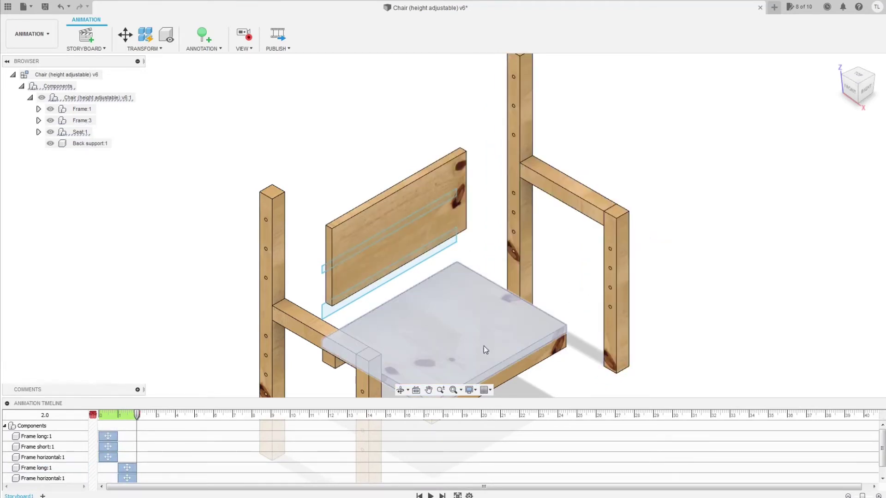
# Manually explode the back support straight up at about a quarter of the maximum explosion scale
pyautogui.click(401, 232)
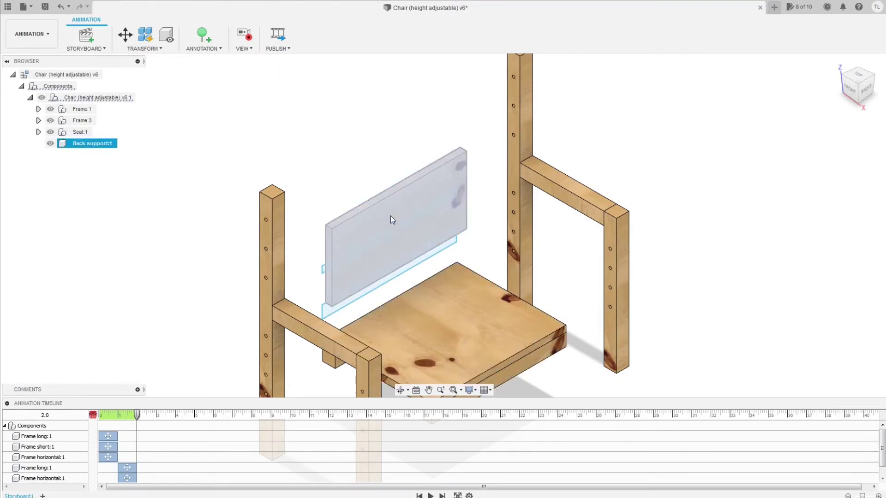
pyautogui.press('m')
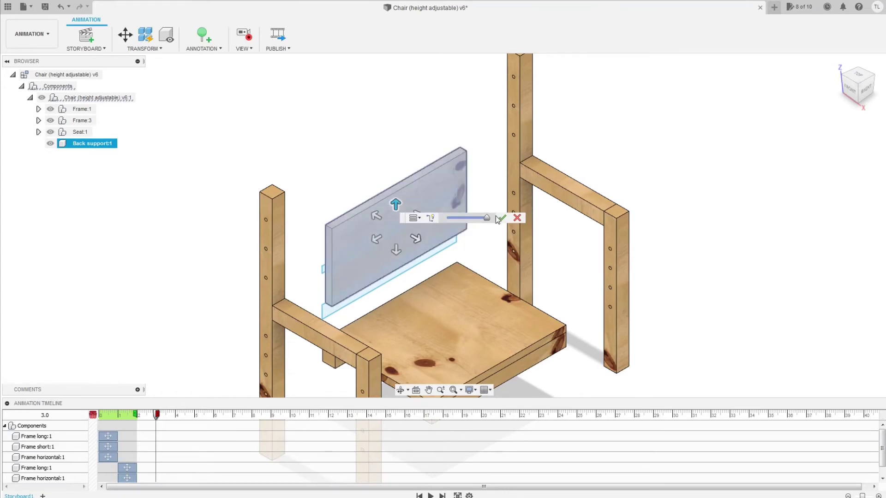
pyautogui.moveTo(487, 218); pyautogui.dragTo(458, 229)
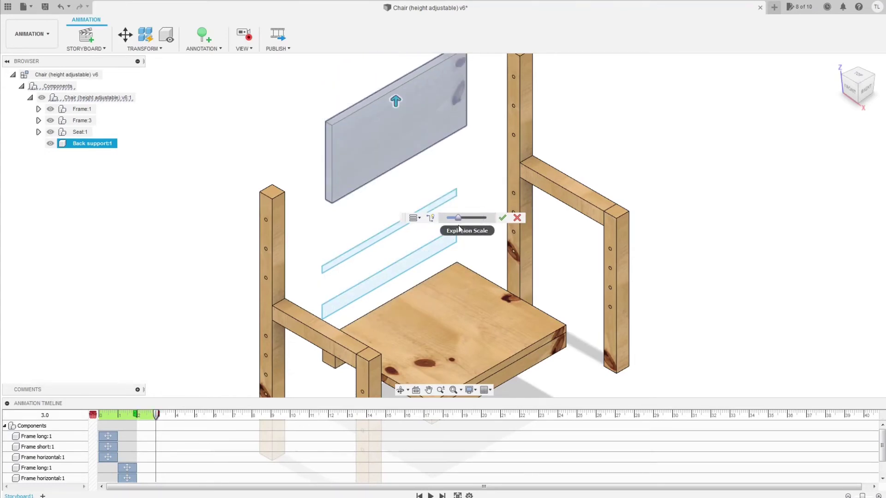
pyautogui.click(502, 218)
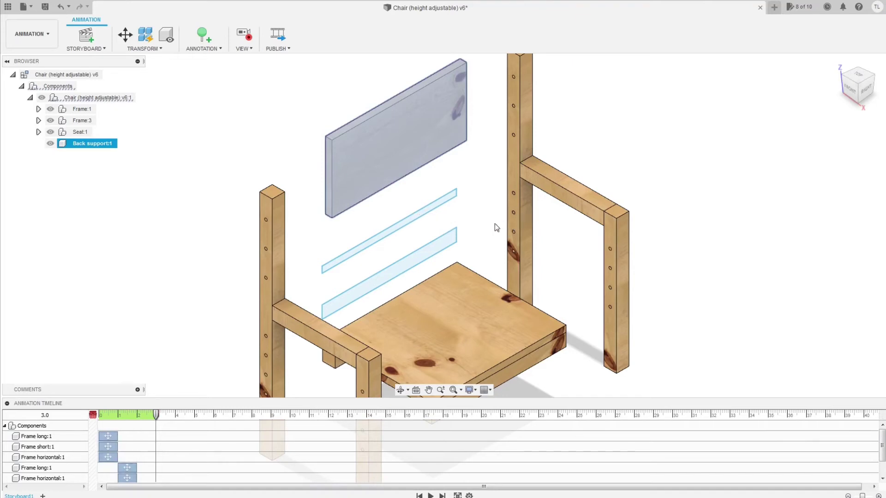
# Manually explode the seat board straight up, off its support rails, at the maximum explosion scale
pyautogui.click(452, 312)
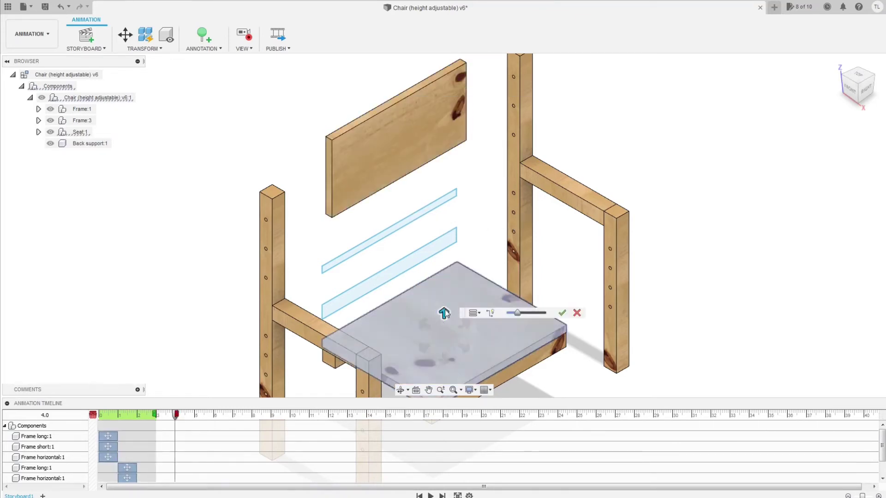
pyautogui.moveTo(513, 314); pyautogui.dragTo(555, 314)
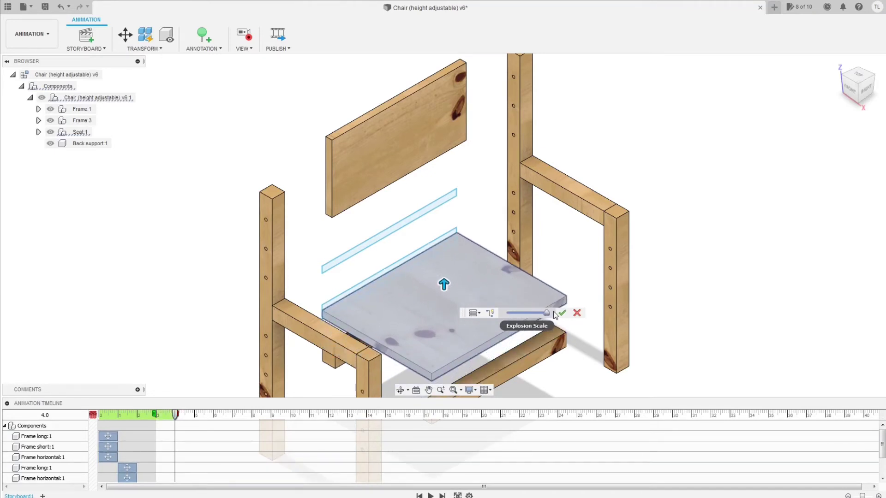
pyautogui.click(562, 313)
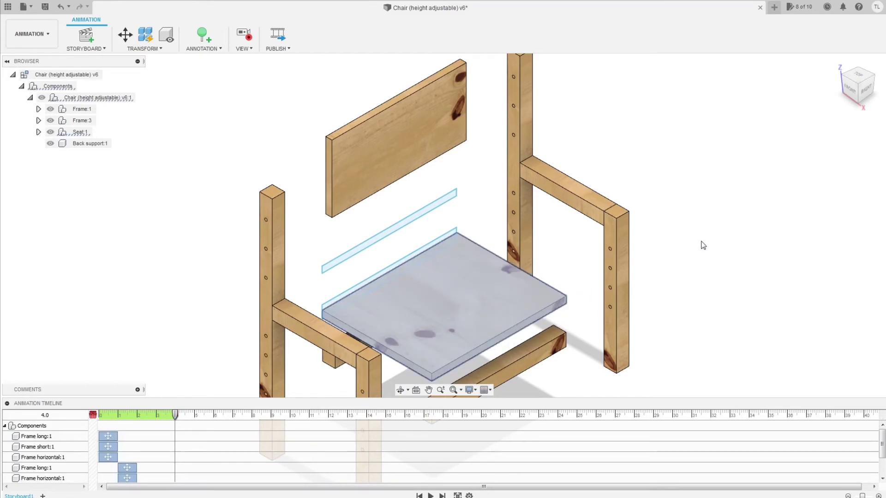
# Restore the home view and add a new storyboard of type Start from end of previous
pyautogui.moveTo(836, 66)
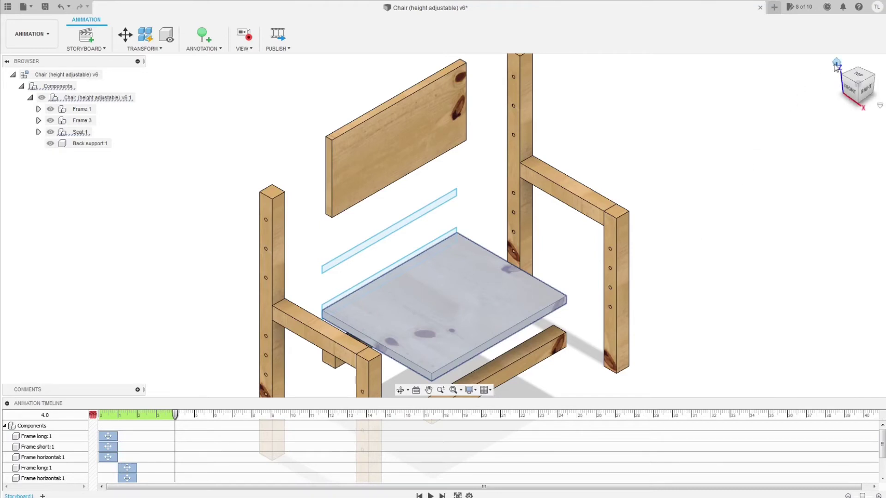
pyautogui.click(836, 64)
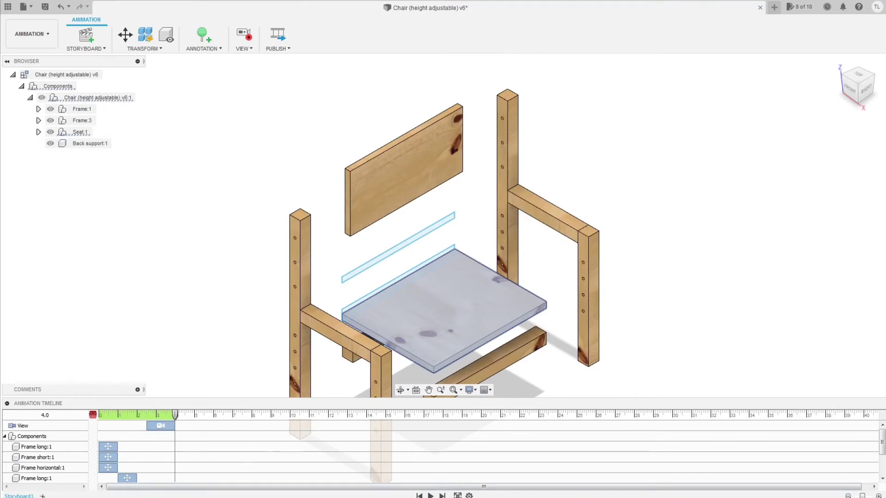
pyautogui.click(42, 496)
pyautogui.click(867, 133)
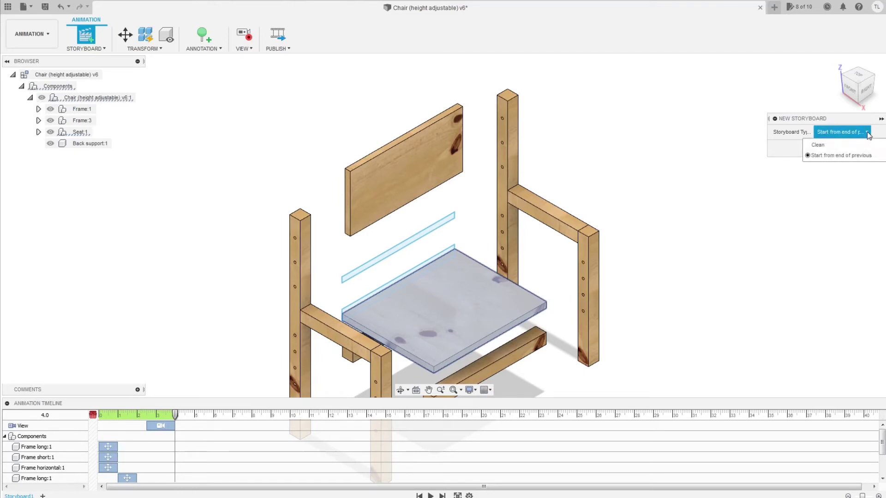
pyautogui.click(832, 155)
pyautogui.click(830, 151)
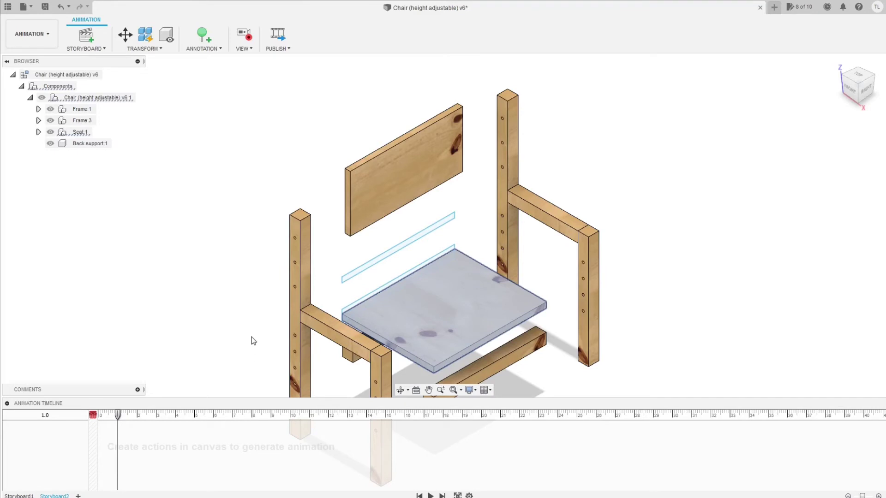
# In the new storyboard, move Frame:1's long, horizontal and short parts back inward to the seat with Manual Explode at maximum scale
pyautogui.click(305, 325)
pyautogui.click(212, 212)
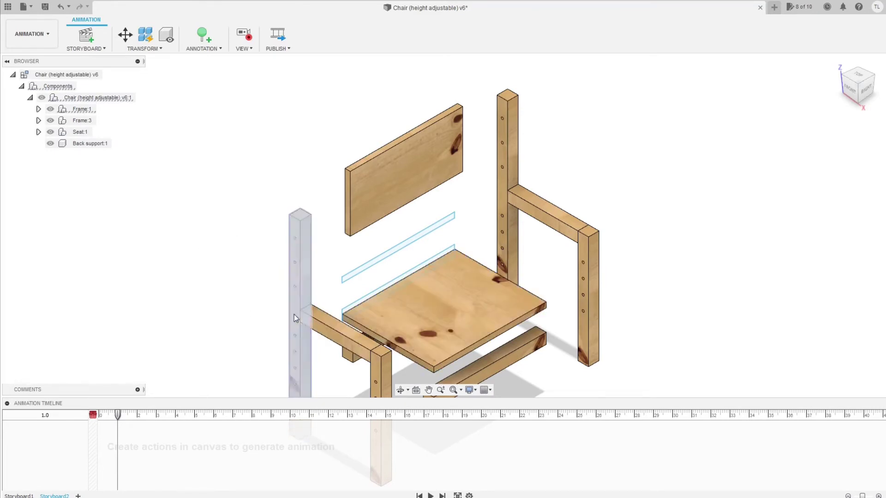
pyautogui.click(294, 317)
pyautogui.keyDown('ctrl'); pyautogui.click(328, 330); pyautogui.keyUp('ctrl')
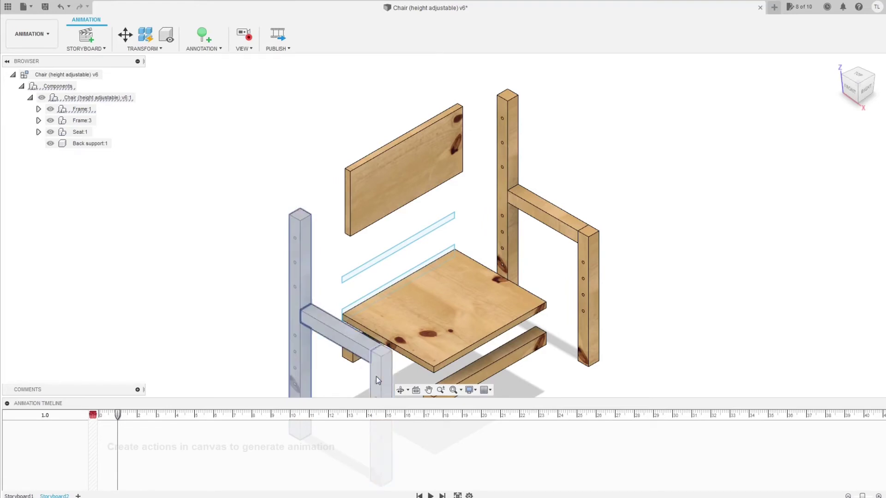
pyautogui.press('m')
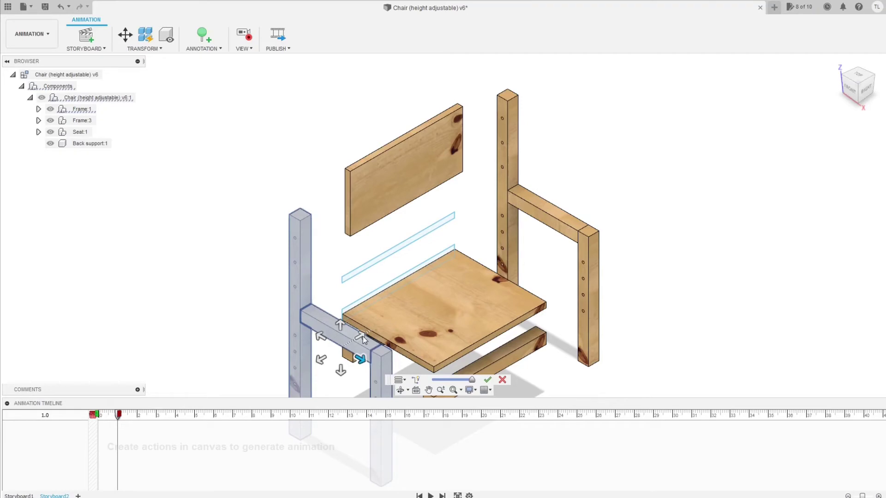
pyautogui.click(472, 381)
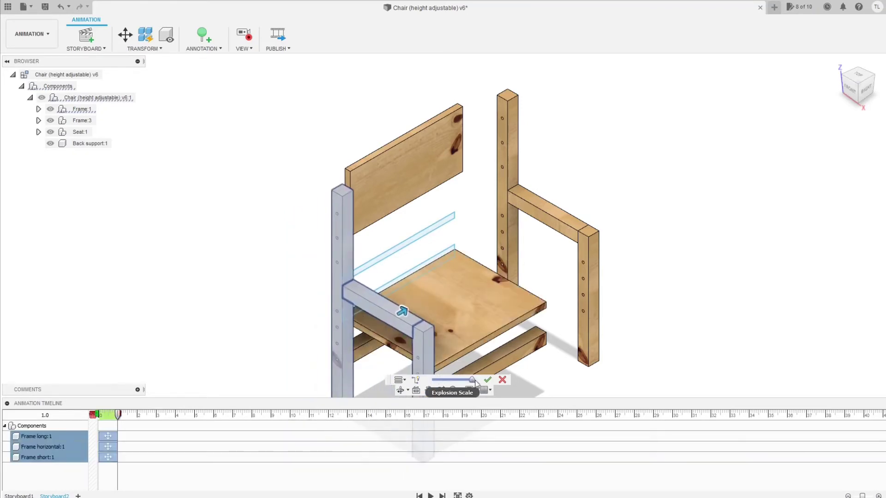
pyautogui.click(488, 380)
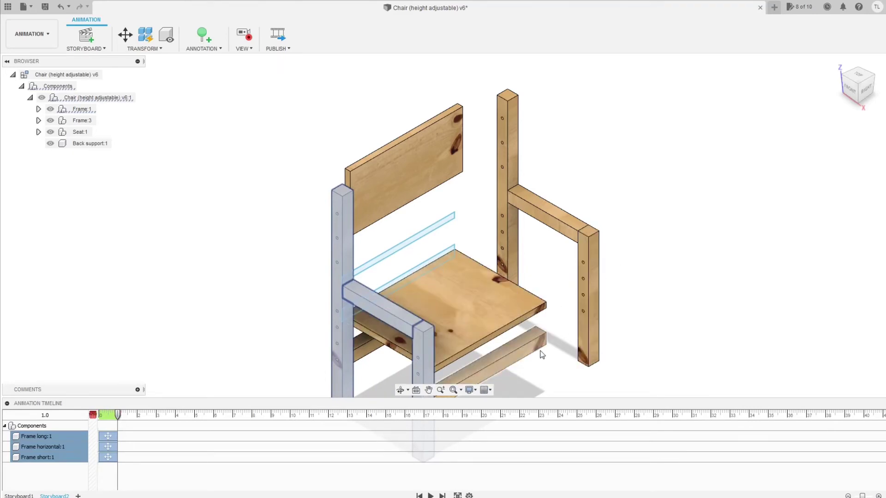
# Move Frame:3's long, horizontal and short parts back inward to the seat with Manual Explode at maximum scale
pyautogui.click(502, 209)
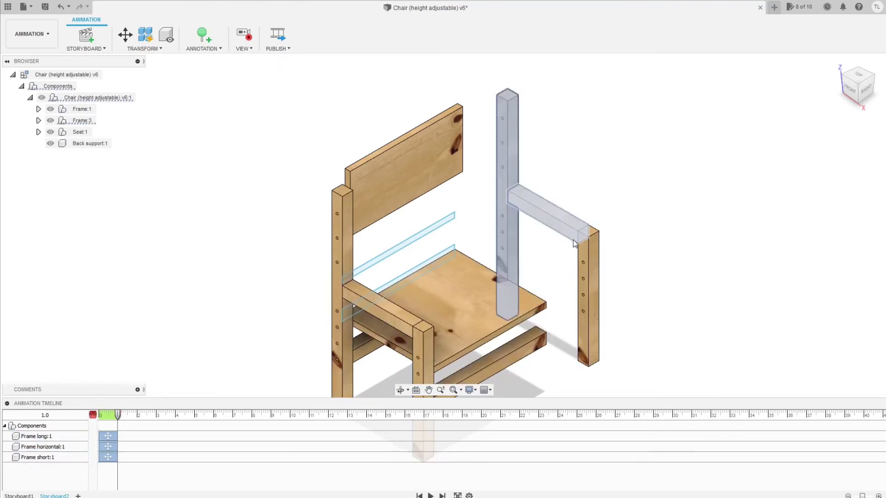
pyautogui.keyDown('ctrl'); pyautogui.click(546, 210); pyautogui.keyUp('ctrl')
pyautogui.keyDown('ctrl'); pyautogui.click(585, 249); pyautogui.keyUp('ctrl')
pyautogui.press('m')
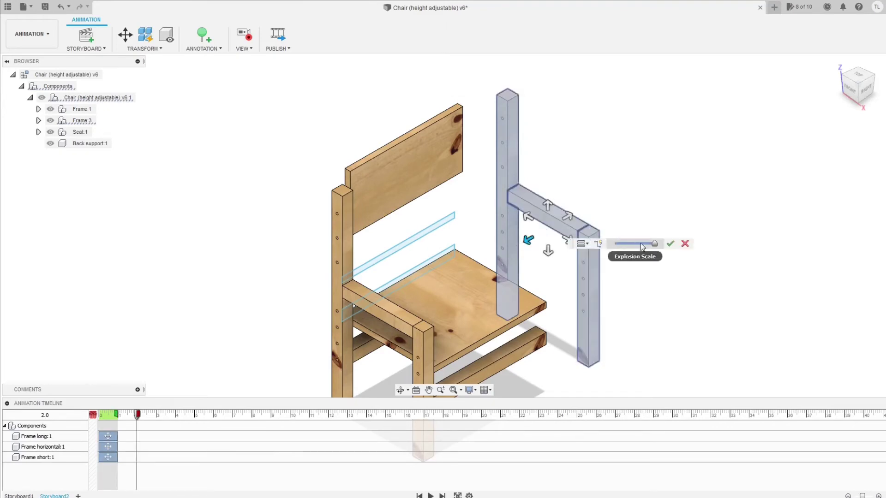
pyautogui.moveTo(653, 243); pyautogui.dragTo(651, 245)
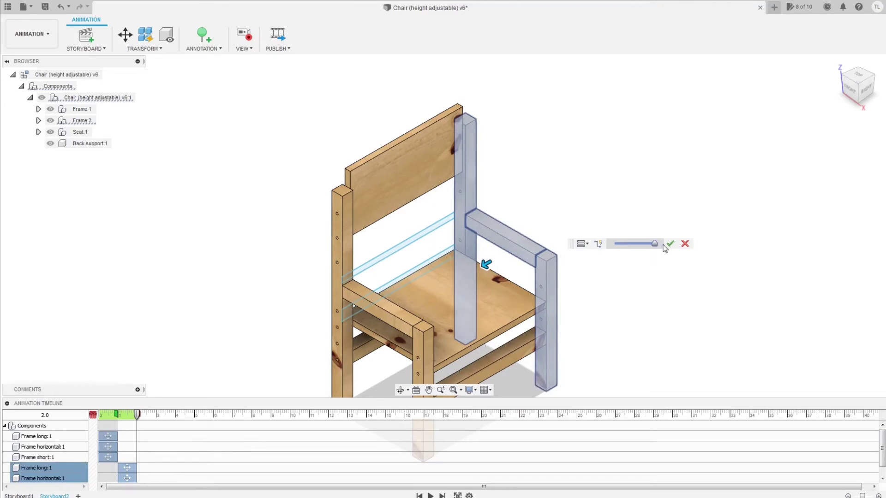
pyautogui.click(670, 244)
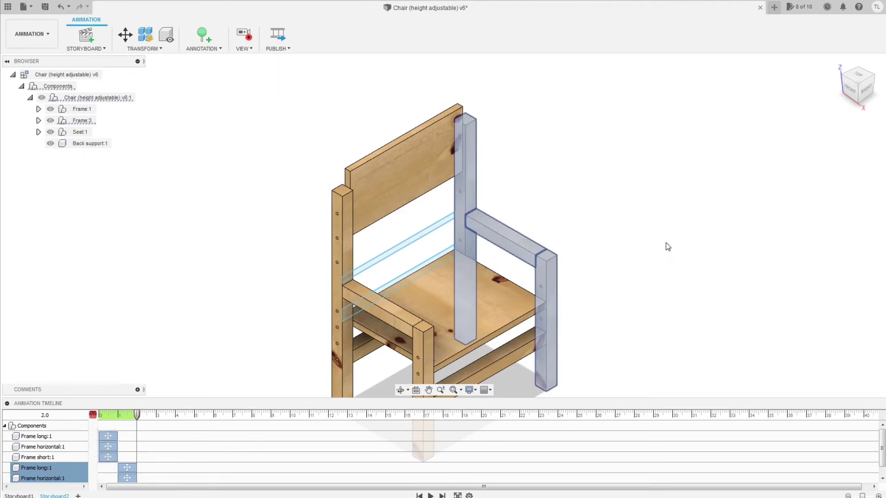
pyautogui.click(609, 324)
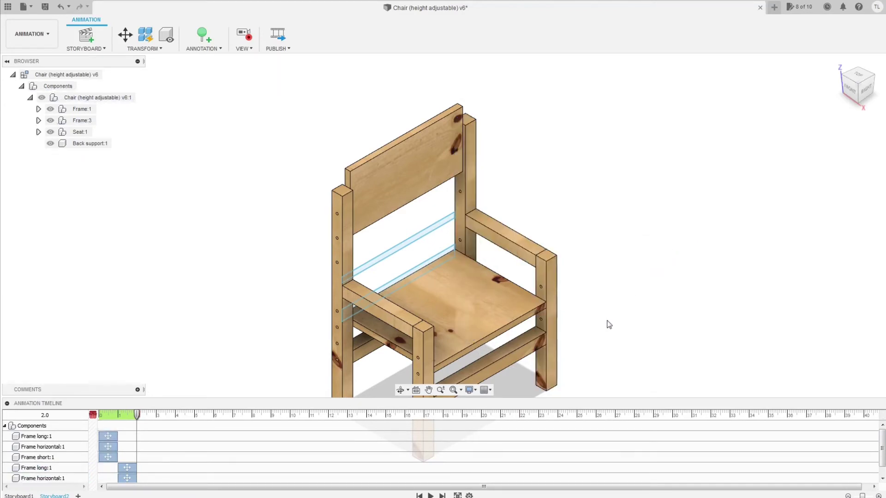
# Lower the seat board onto its support rails with Manual Explode at the maximum explosion scale
pyautogui.click(457, 320)
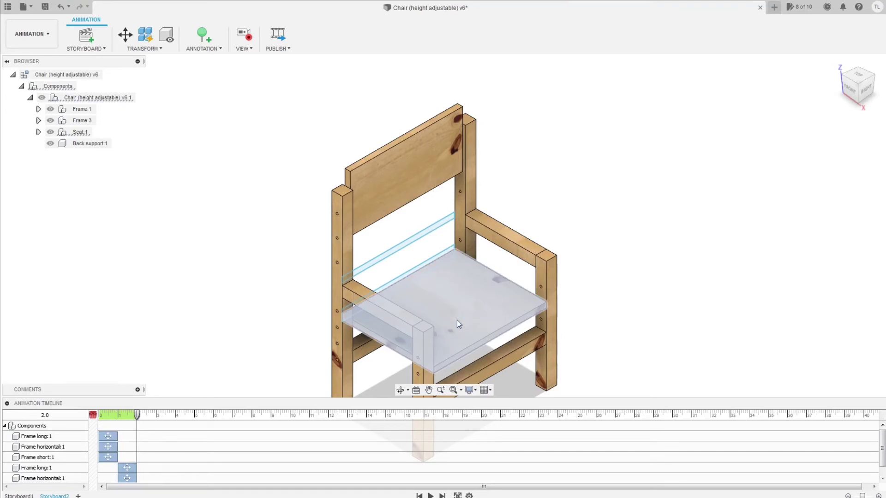
pyautogui.press('m')
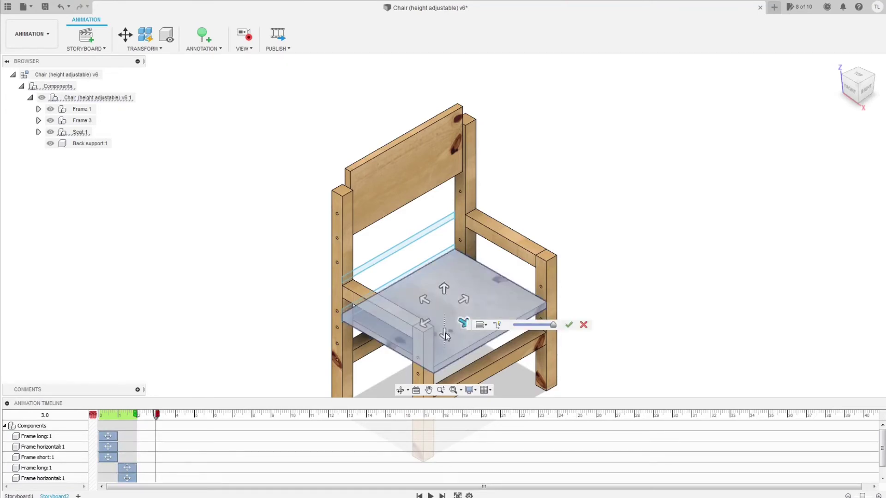
pyautogui.click(445, 333)
pyautogui.moveTo(551, 326); pyautogui.dragTo(557, 328)
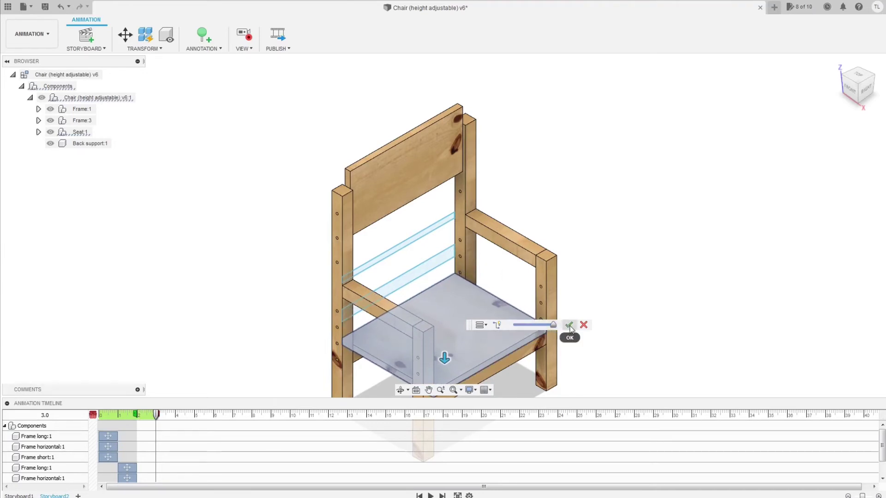
pyautogui.click(570, 328)
# Lower the back support between the rear legs with Manual Explode at about a quarter of the maximum scale
pyautogui.click(412, 186)
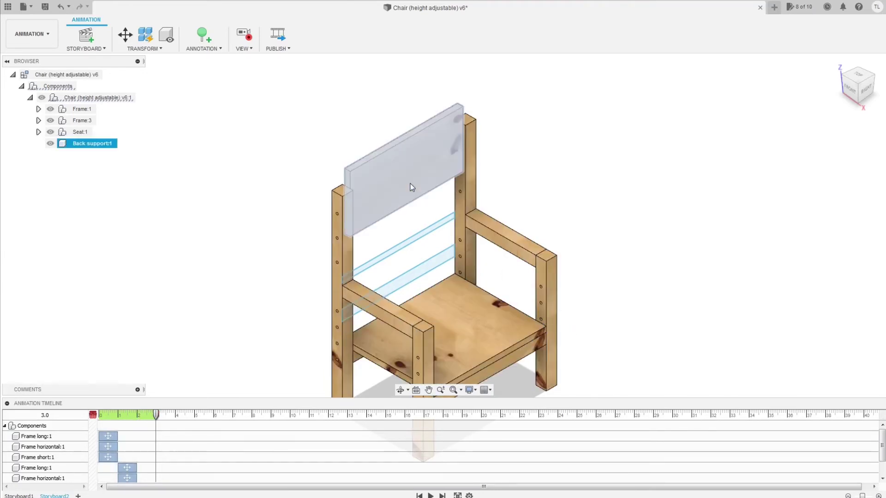
pyautogui.press('e')
pyautogui.click(402, 196)
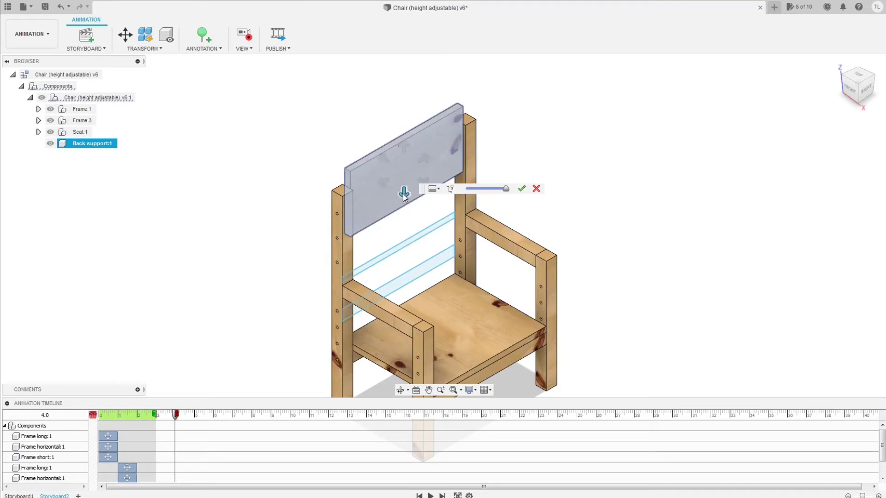
pyautogui.moveTo(506, 188); pyautogui.dragTo(477, 205)
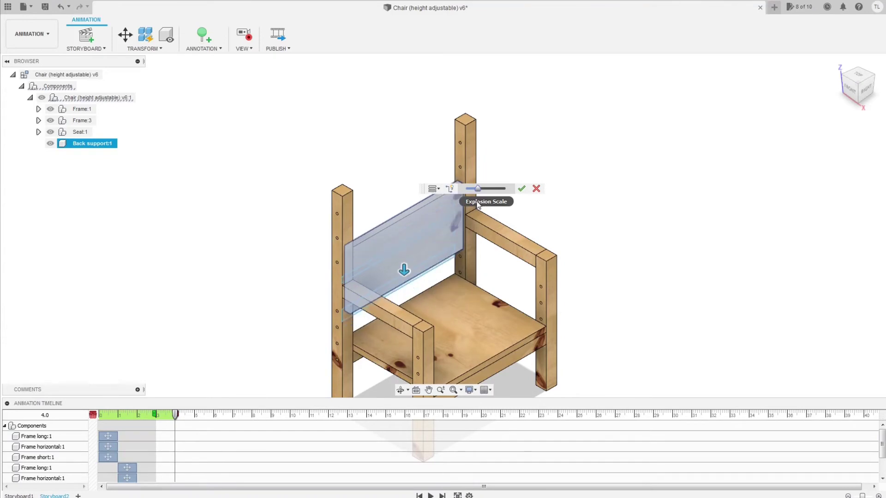
pyautogui.click(521, 189)
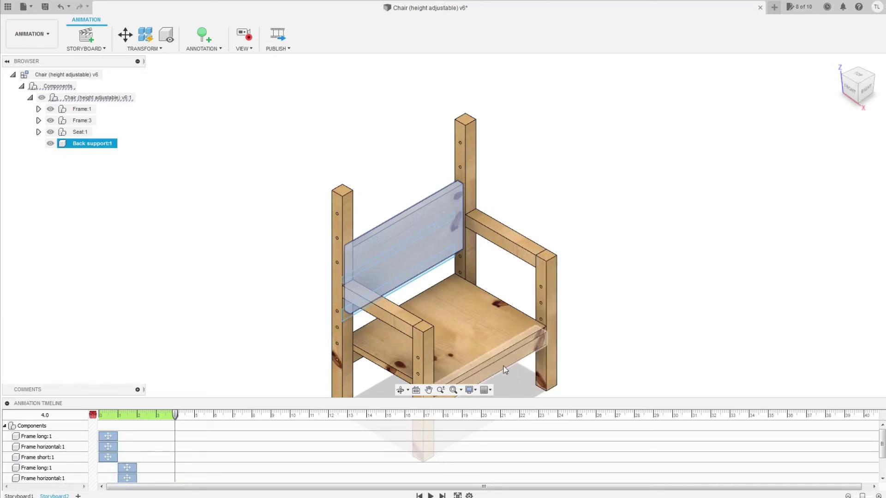
# Raise the seat board and both seat bars together with an upward Manual Explode at the maximum explosion scale
pyautogui.click(489, 330)
pyautogui.click(153, 50)
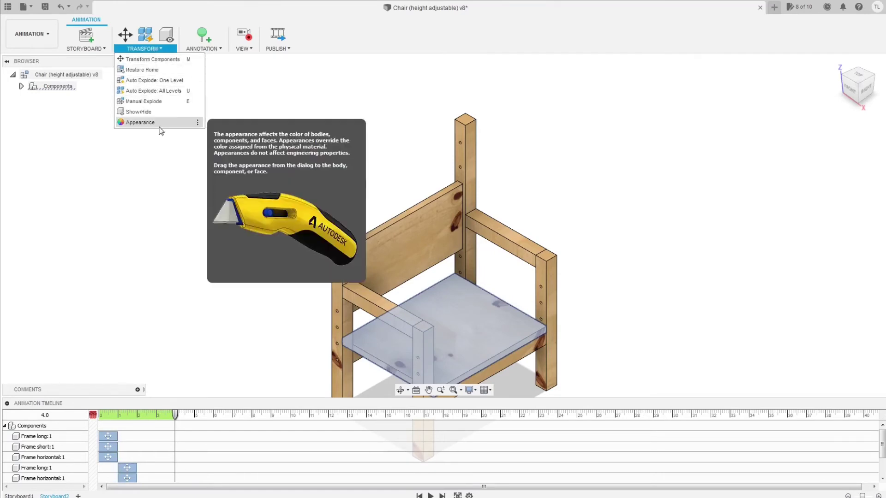
pyautogui.click(147, 101)
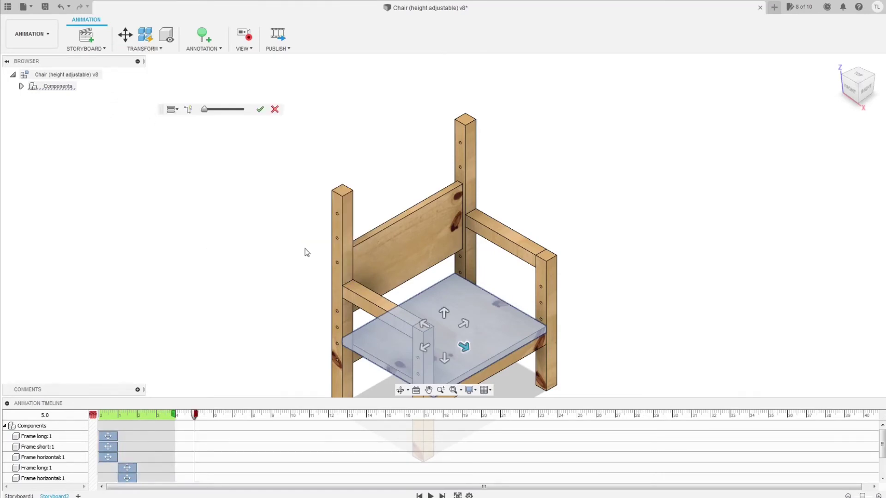
pyautogui.click(497, 371)
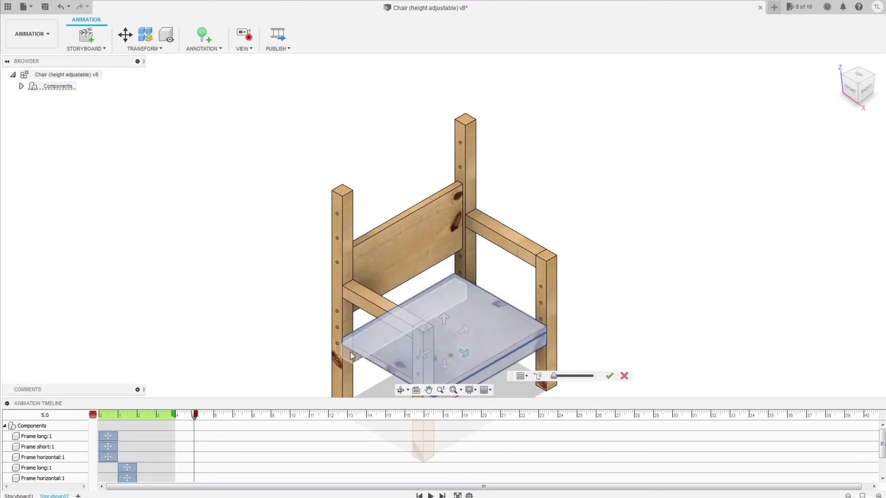
pyautogui.click(353, 356)
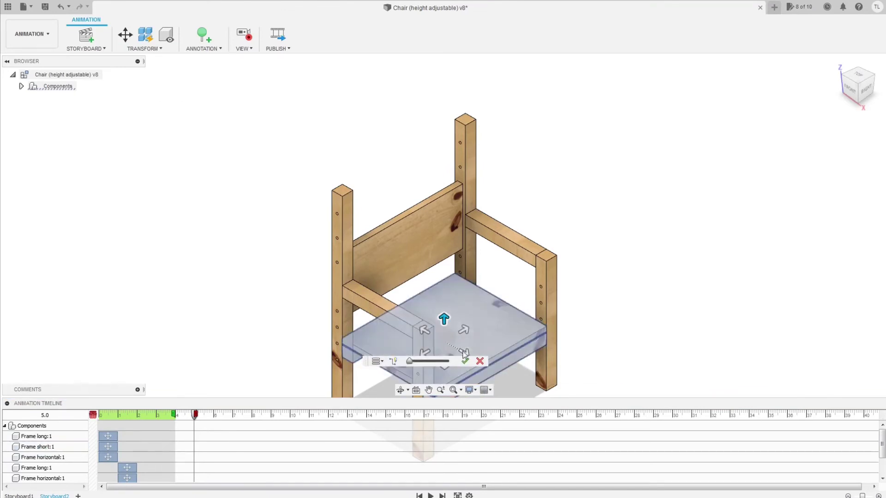
pyautogui.moveTo(411, 363); pyautogui.dragTo(454, 367)
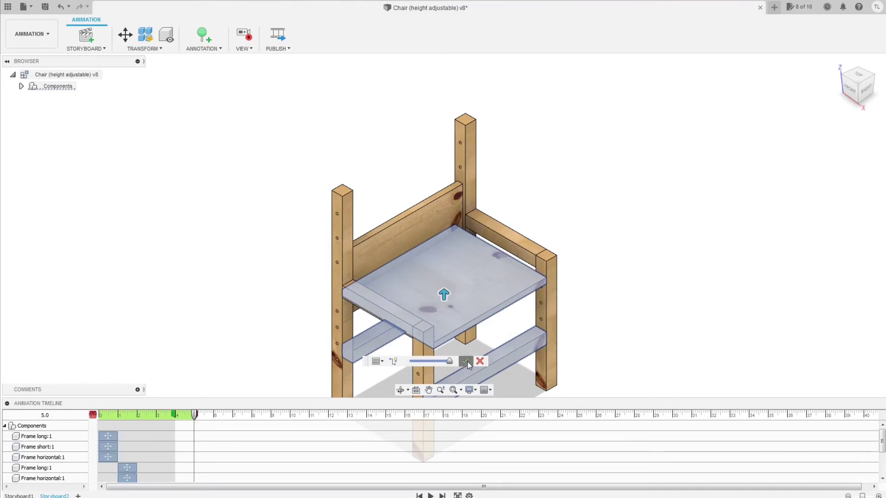
pyautogui.click(465, 361)
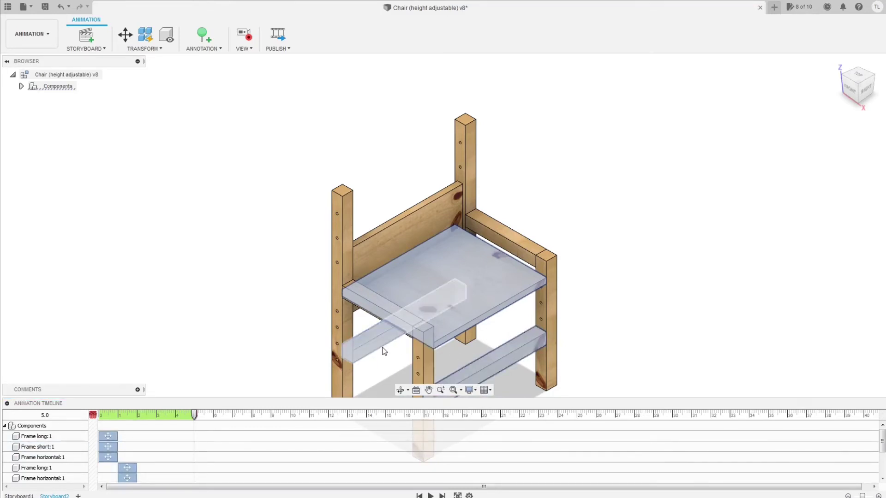
# Edit the move action of Seat bar:2, raising the front bar by a Z distance of 6.00 in
pyautogui.click(360, 341)
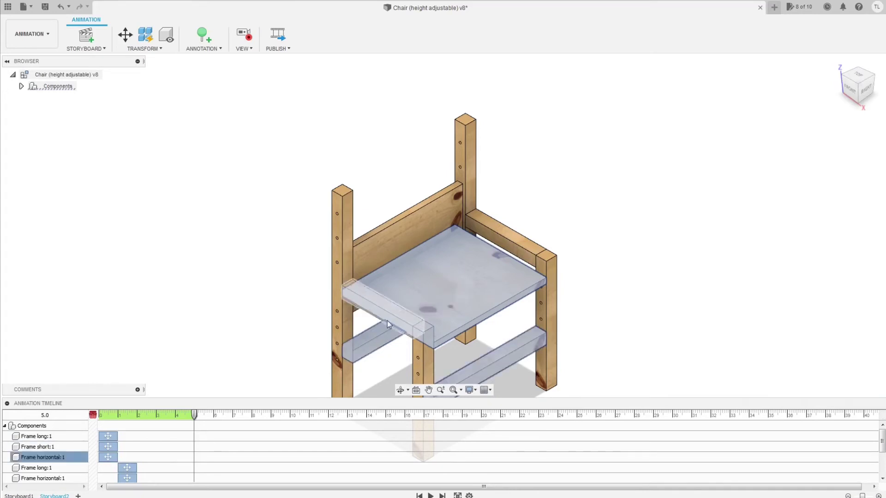
pyautogui.scroll(-3, 258, 440)
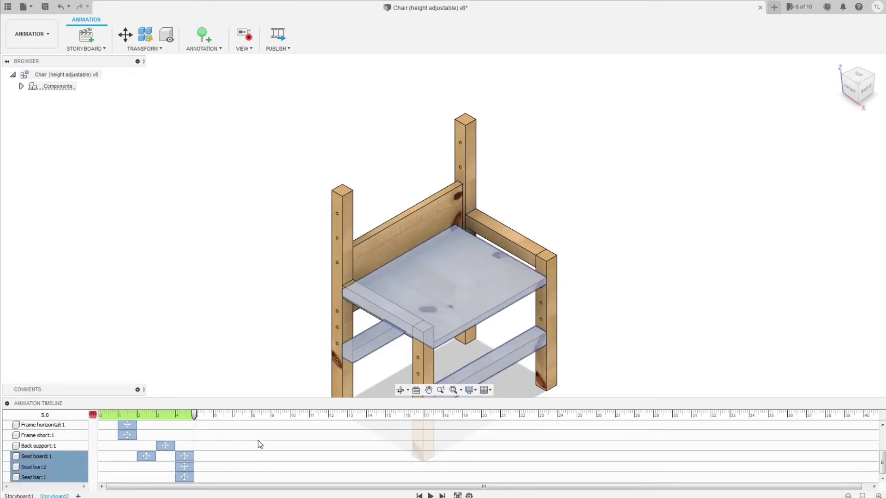
pyautogui.click(185, 467)
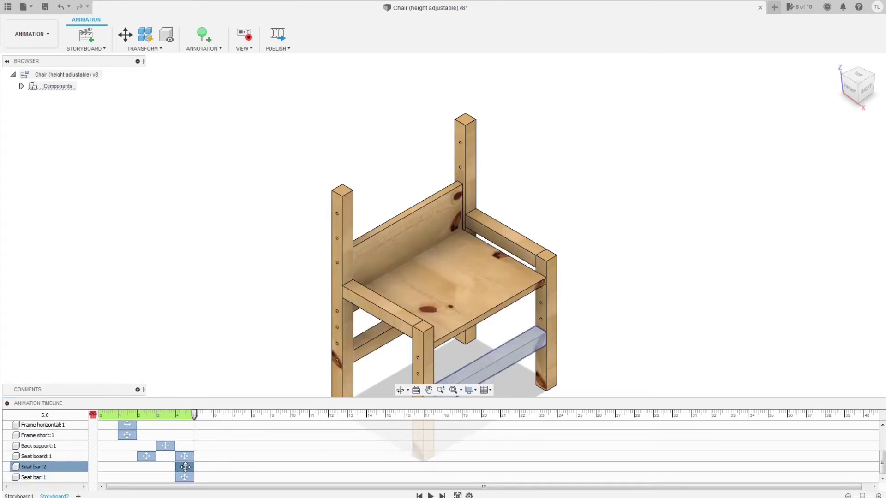
pyautogui.rightClick(185, 467)
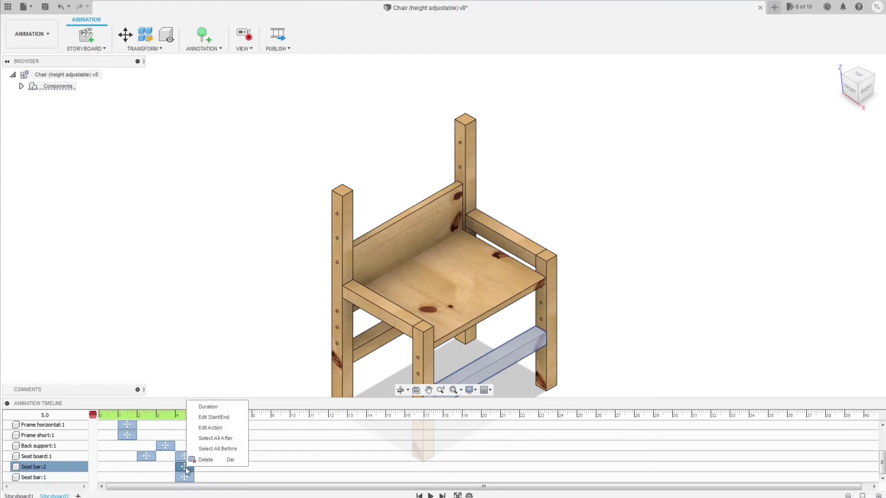
pyautogui.click(201, 433)
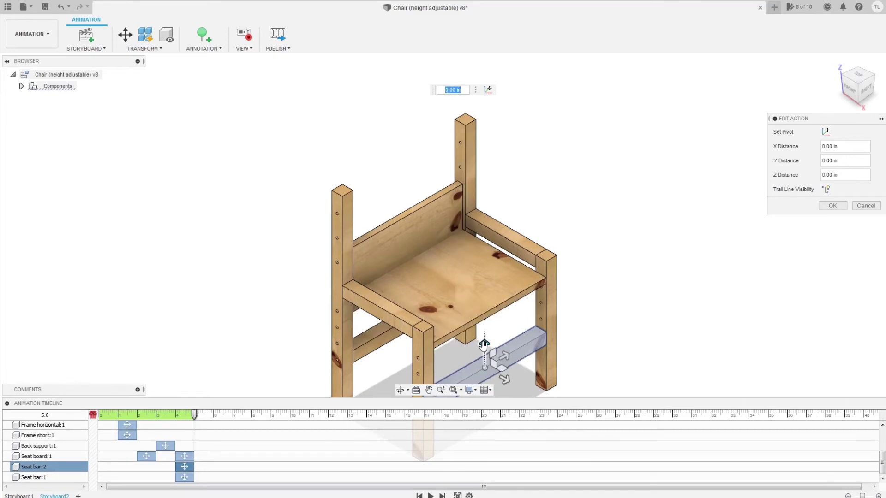
pyautogui.moveTo(484, 344); pyautogui.dragTo(483, 296)
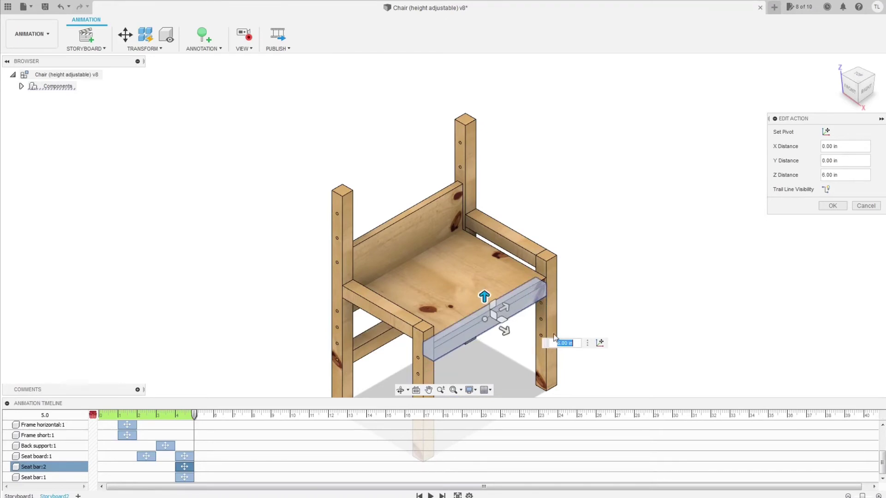
pyautogui.press('Return')
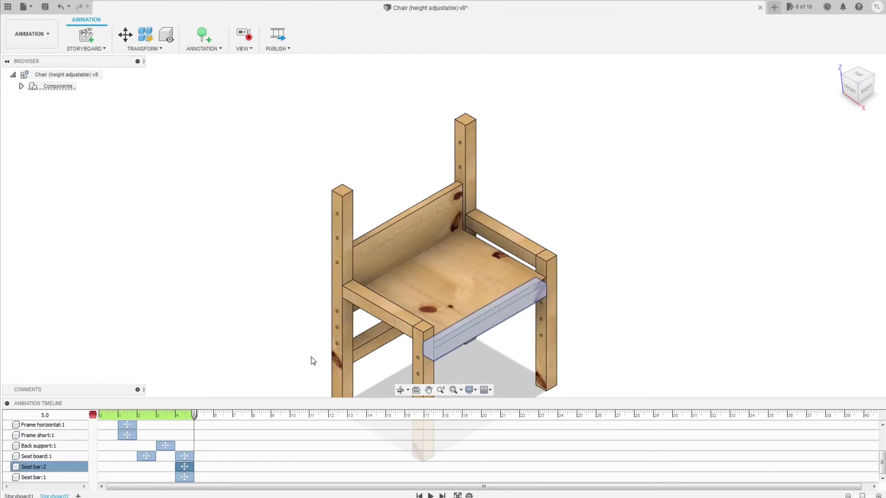
# Edit the move action of Seat bar:1, raising the rear bar by a Z distance of 6.00 in
pyautogui.keyDown('shift'); pyautogui.moveTo(311, 356); pyautogui.dragTo(406, 356, button='middle'); pyautogui.keyUp('shift')
pyautogui.scroll(1, 253, 474)
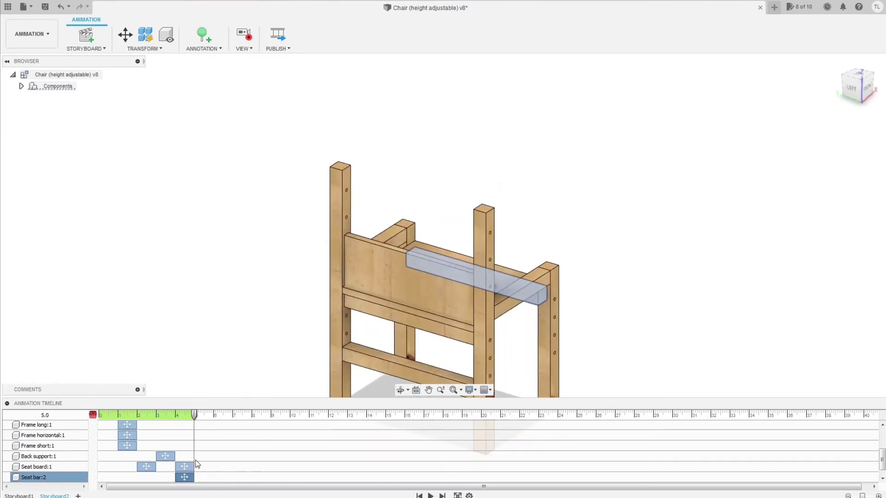
pyautogui.scroll(-1, 182, 478)
pyautogui.click(184, 475)
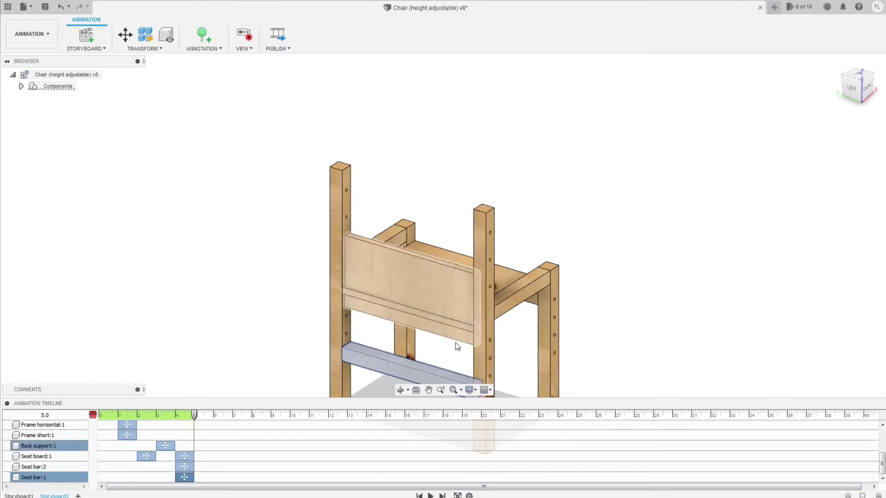
pyautogui.rightClick(186, 479)
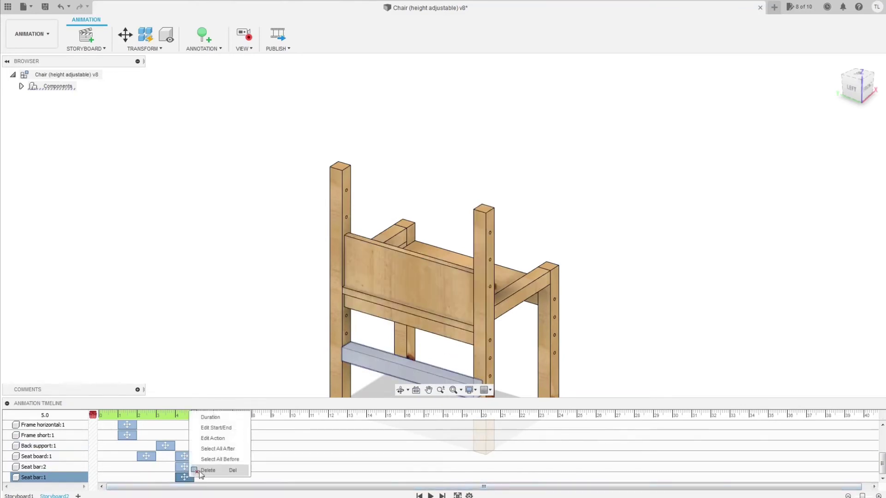
pyautogui.click(221, 439)
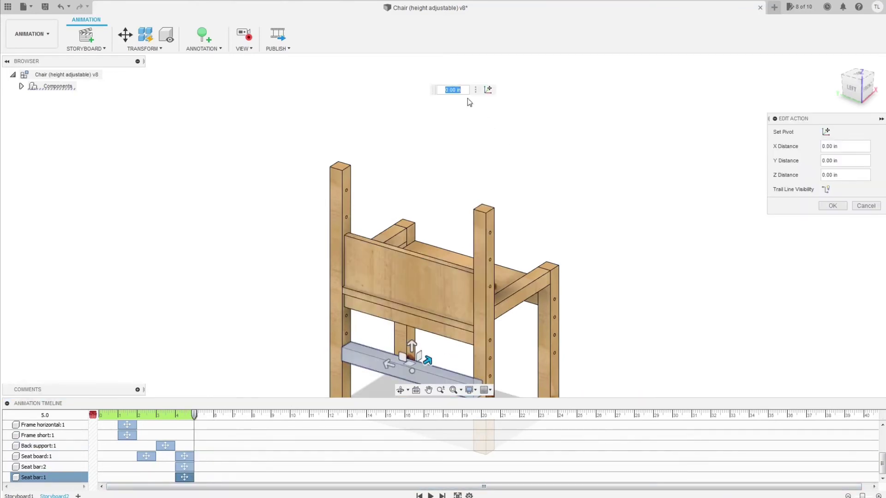
pyautogui.moveTo(410, 346); pyautogui.dragTo(410, 291)
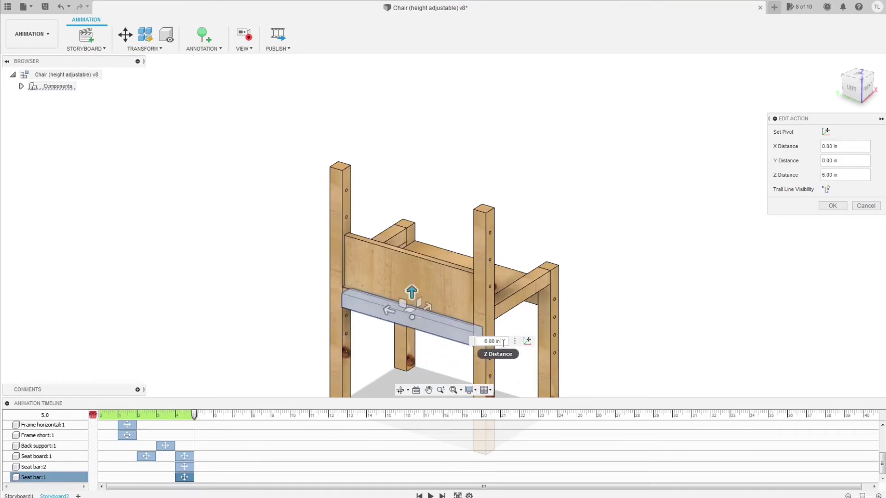
pyautogui.press('Return')
pyautogui.click(617, 294)
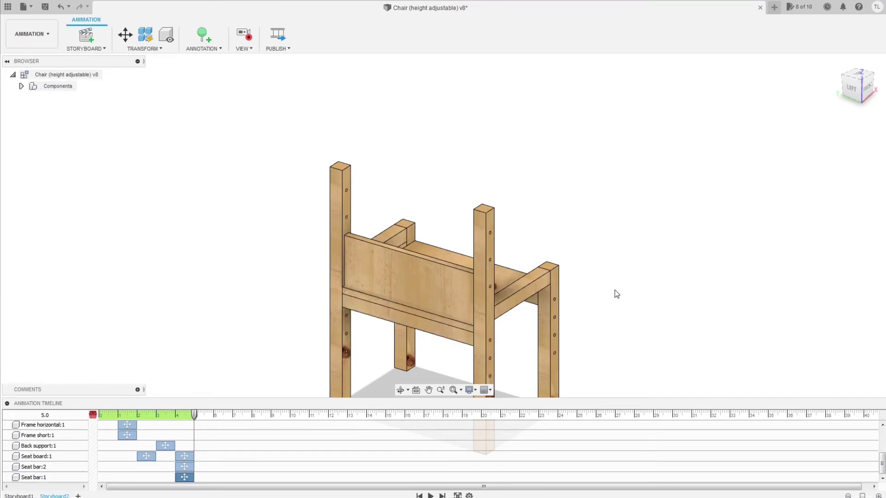
# Raise the back support between the rear legs with an upward Manual Explode at about a fifth of the maximum scale
pyautogui.keyDown('shift'); pyautogui.moveTo(625, 302); pyautogui.dragTo(546, 300, button='middle'); pyautogui.keyUp('shift')
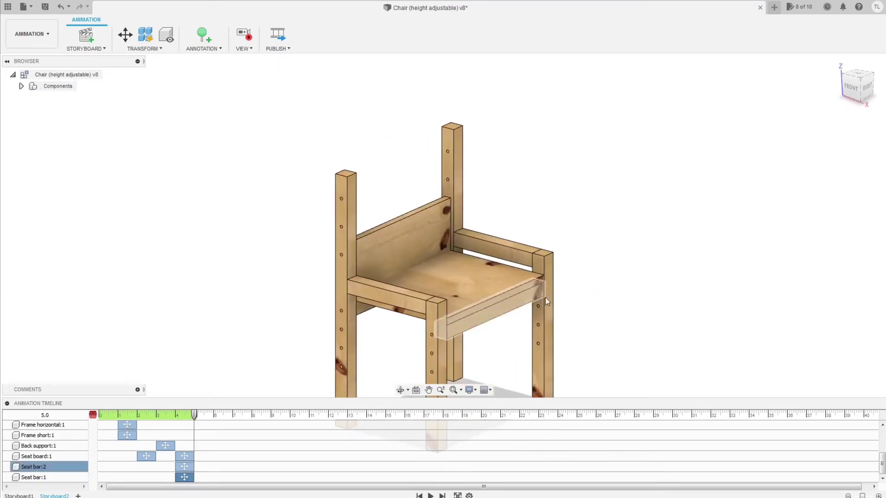
pyautogui.click(837, 62)
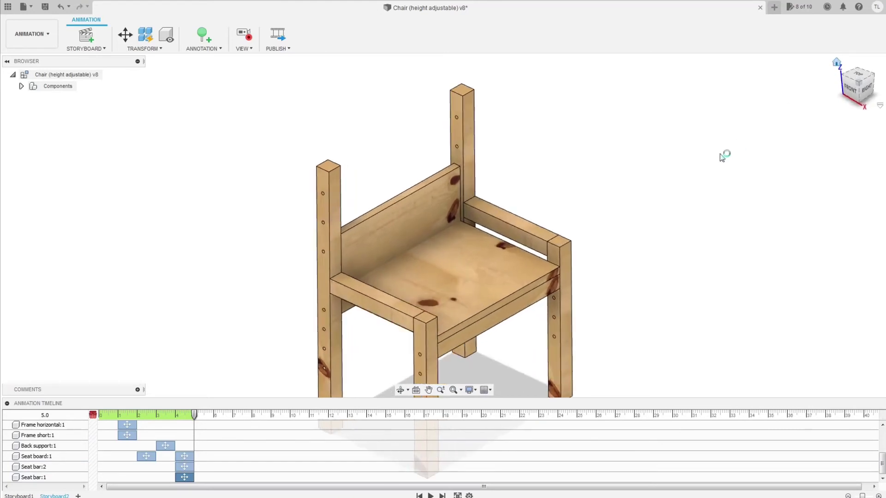
pyautogui.click(446, 192)
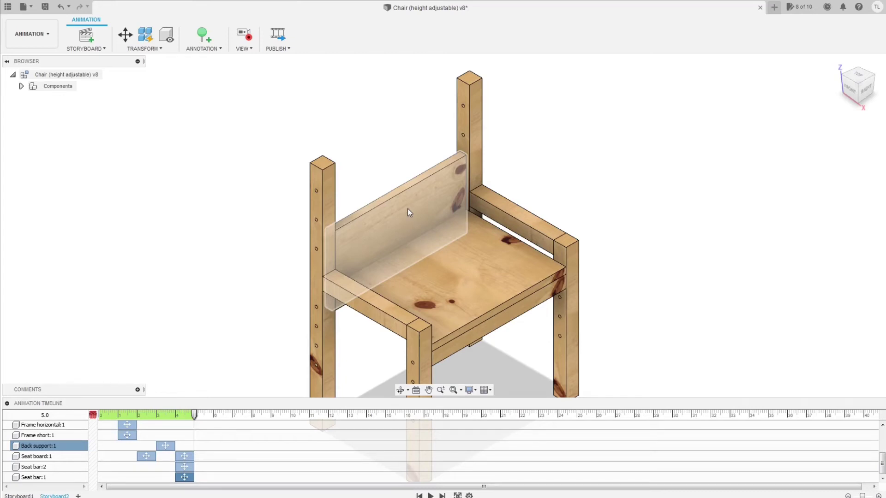
pyautogui.press('Escape')
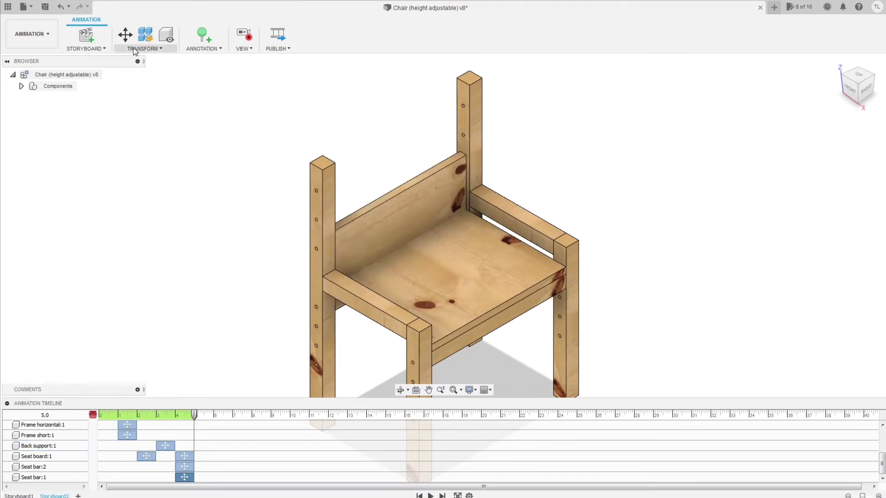
pyautogui.click(398, 214)
pyautogui.click(143, 48)
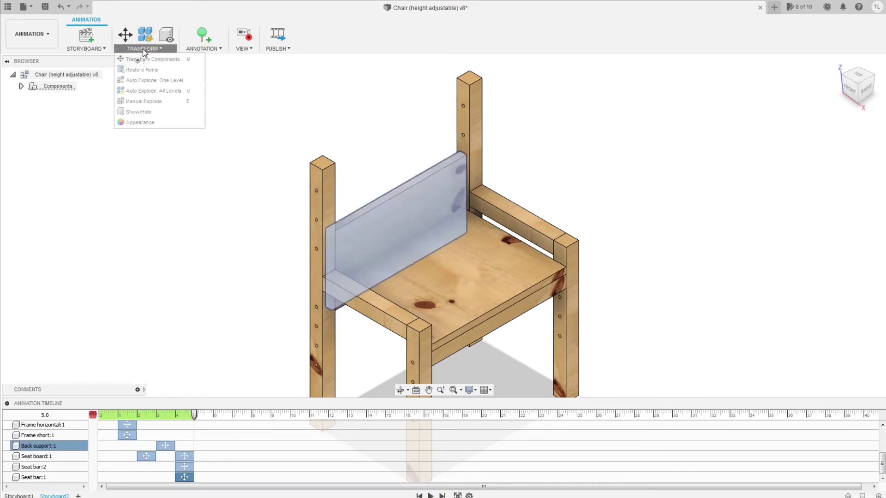
pyautogui.click(139, 101)
pyautogui.click(397, 210)
pyautogui.moveTo(229, 109); pyautogui.dragTo(197, 116)
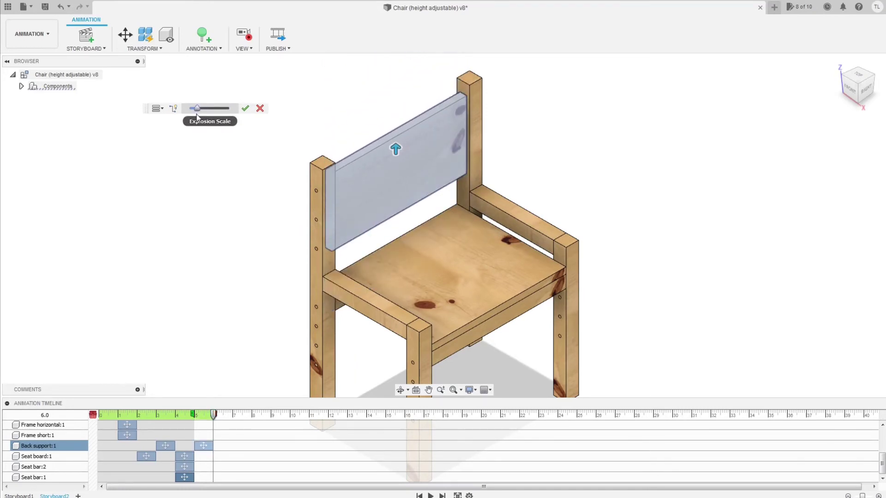
pyautogui.click(245, 109)
# Shift the back support's second move action to start at about 4.2 s and trim its end to 5 s
pyautogui.click(203, 445)
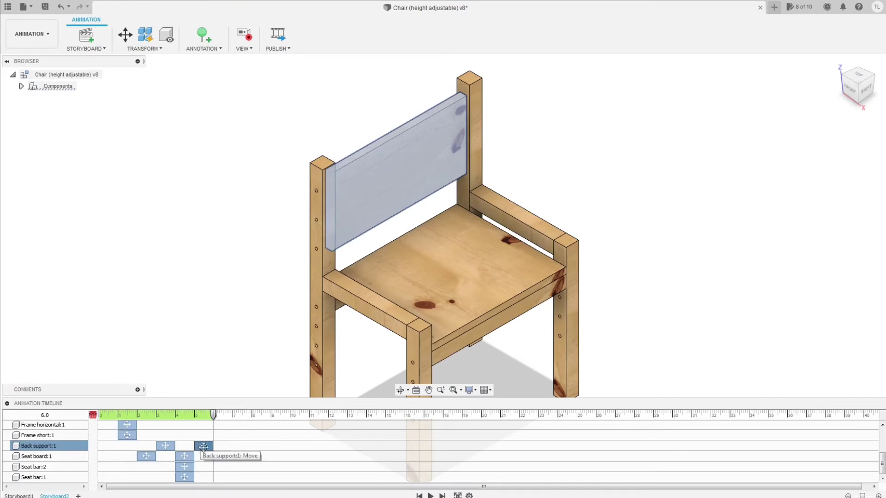
pyautogui.moveTo(204, 446); pyautogui.dragTo(183, 449)
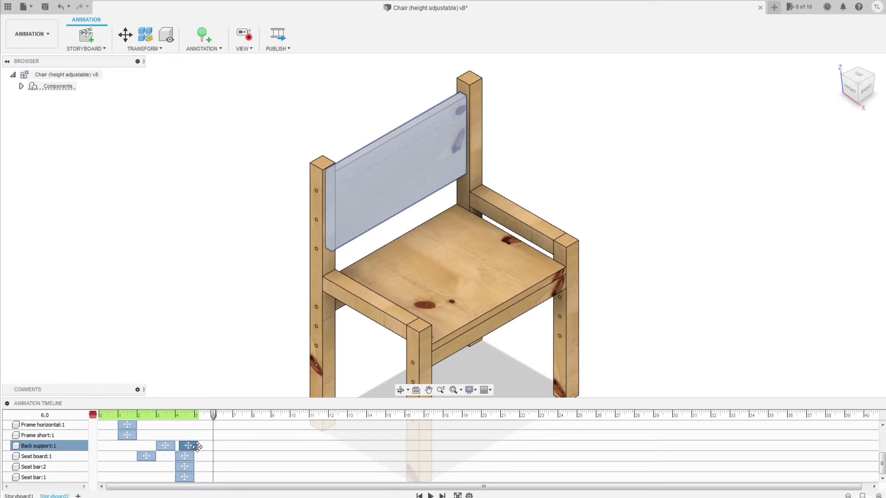
pyautogui.moveTo(197, 448); pyautogui.dragTo(194, 447)
# Set the playhead to 3.5 s and delete the recorded View action from the storyboard timeline
pyautogui.moveTo(213, 415); pyautogui.dragTo(166, 432)
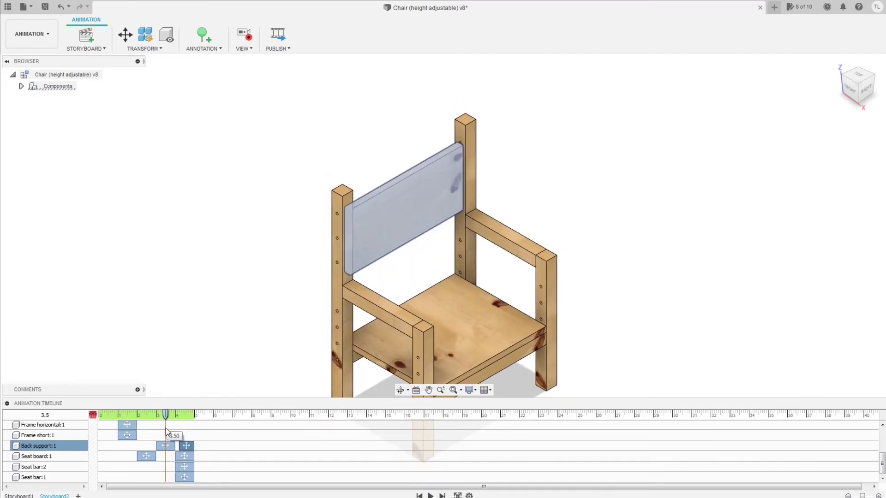
pyautogui.scroll(3, 251, 458)
pyautogui.click(184, 426)
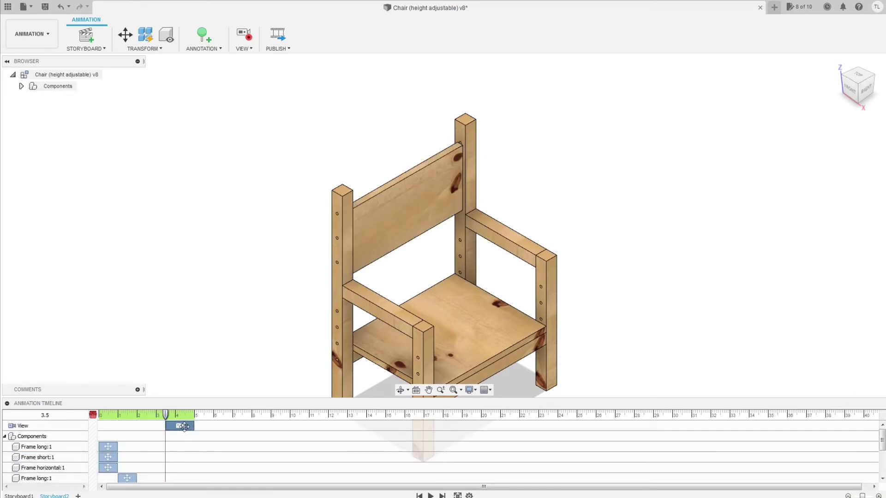
pyautogui.press('Delete')
pyautogui.scroll(2, 625, 239)
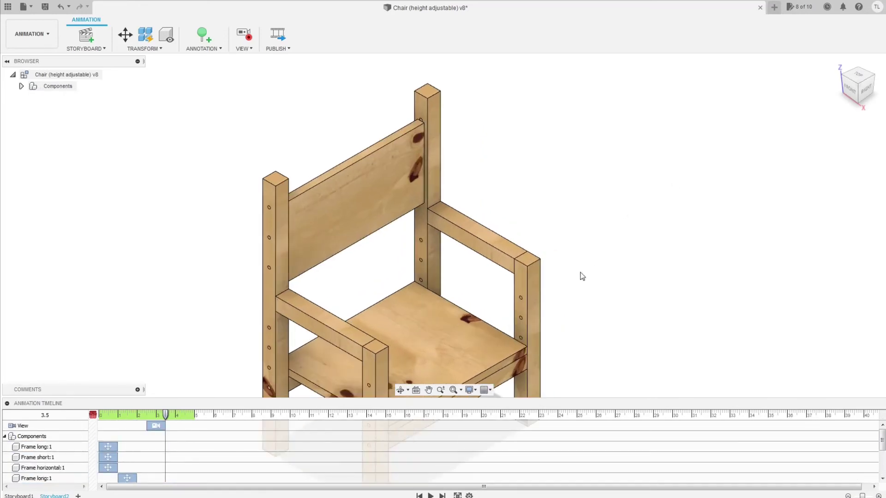
pyautogui.scroll(-2, 540, 286)
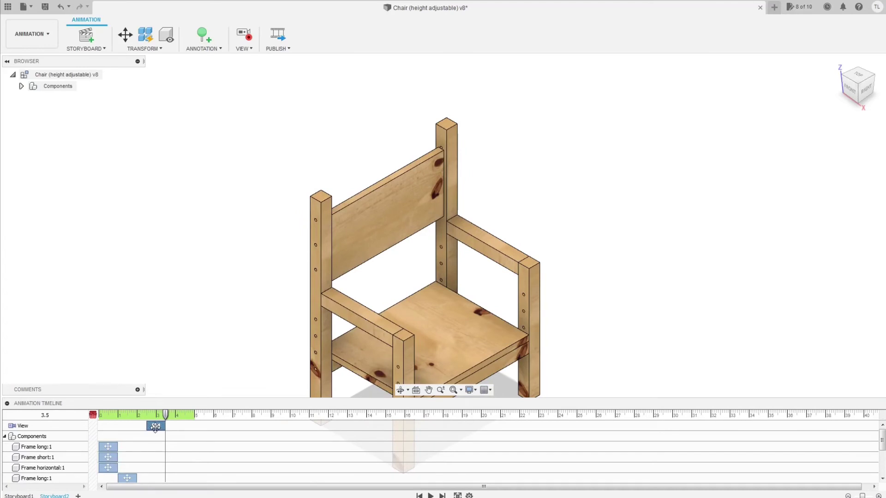
pyautogui.press('Delete')
pyautogui.click(836, 63)
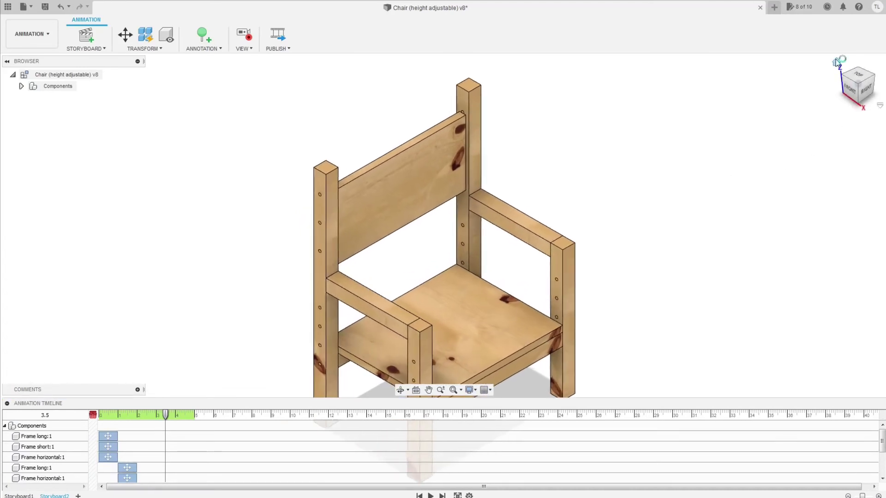
pyautogui.click(155, 425)
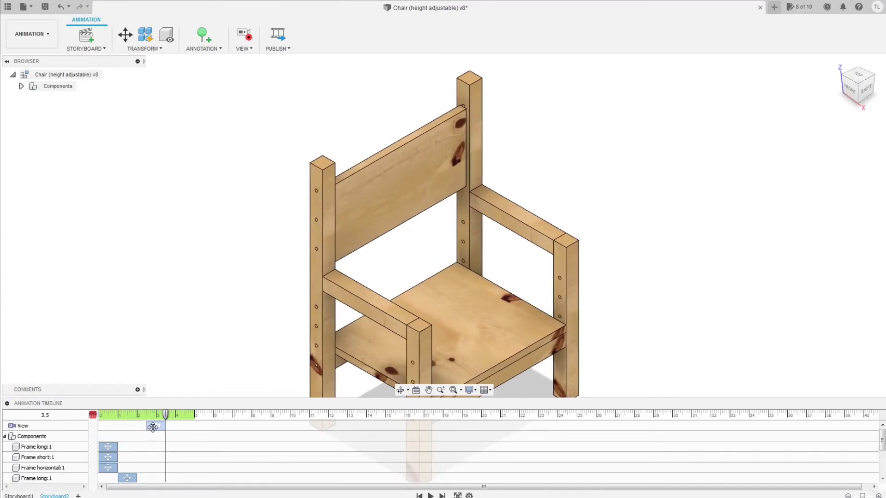
pyautogui.press('Delete')
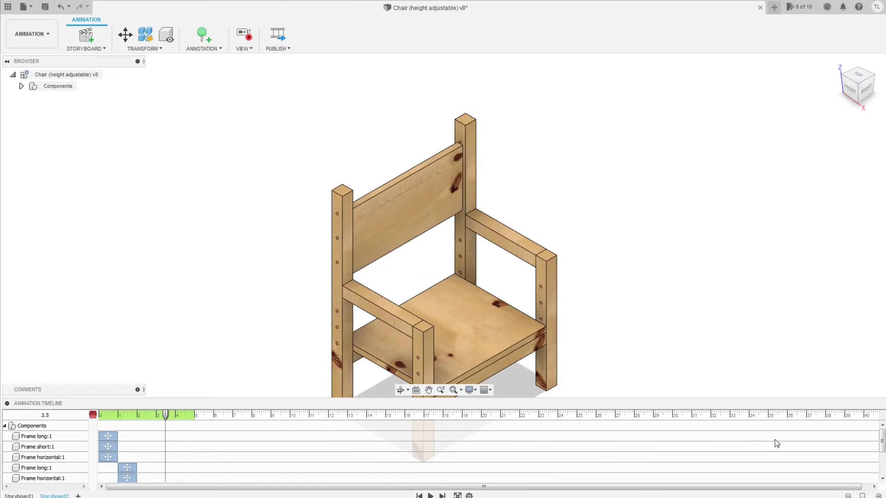
pyautogui.moveTo(882, 441); pyautogui.dragTo(882, 463)
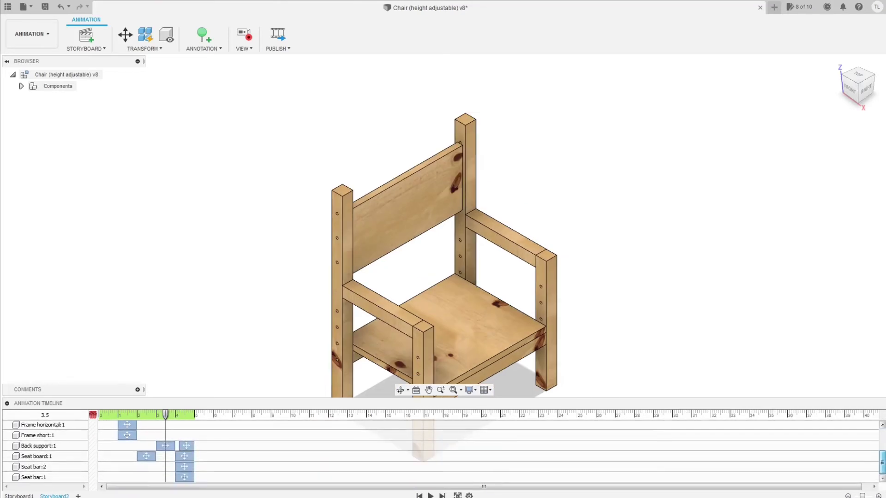
# Play back the Storyboard2 animation to review the chair's assembly and height adjustment
pyautogui.press('space')
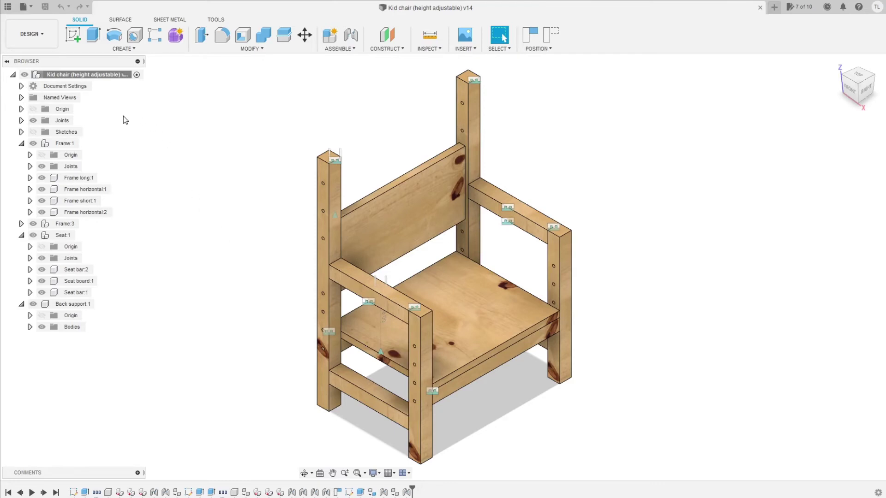
# Create a new drawing of the kid chair's full assembly from scratch, using the ASME standard, inches and sheet size B (17in x 11in)
pyautogui.rightClick(102, 76)
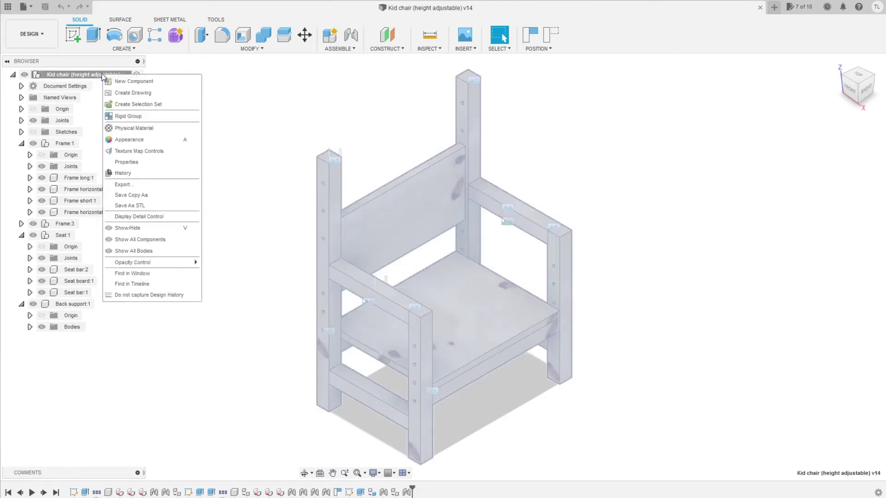
pyautogui.click(129, 92)
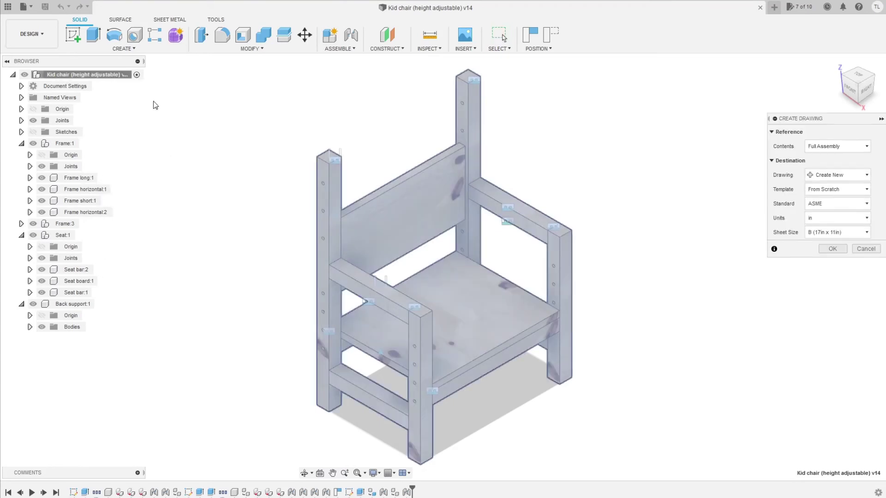
pyautogui.click(860, 149)
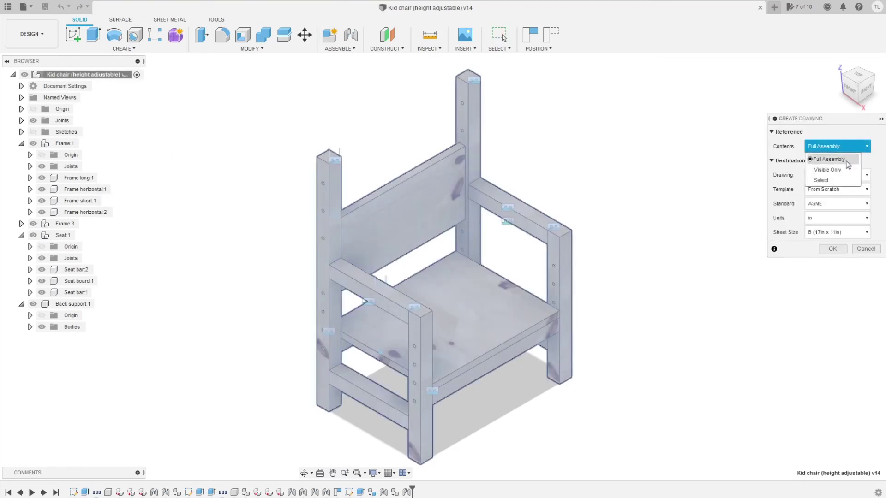
pyautogui.click(849, 160)
pyautogui.click(835, 176)
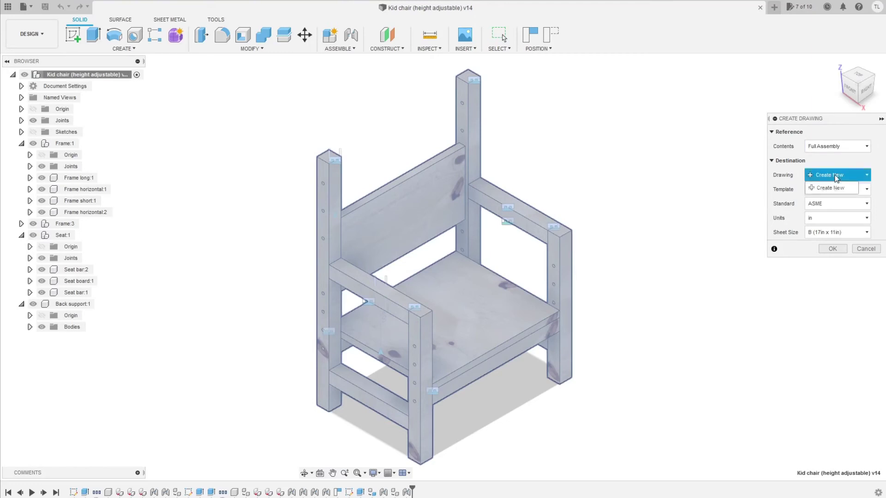
pyautogui.click(834, 189)
pyautogui.click(866, 191)
pyautogui.click(866, 192)
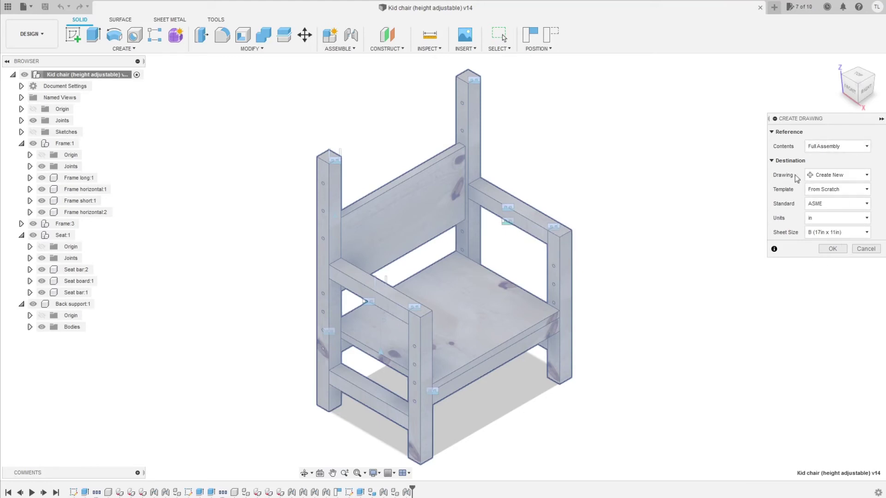
pyautogui.click(836, 249)
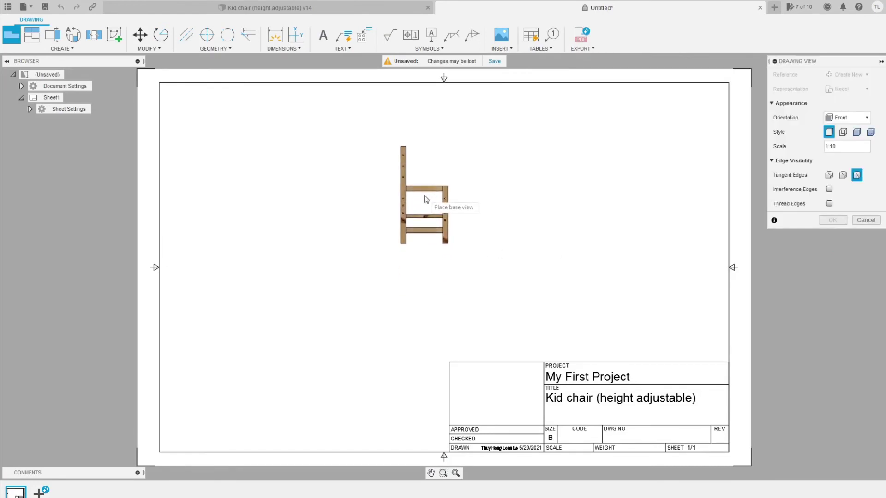
# Place the chair's base view in the upper middle of the sheet with HOME orientation and a 1:8 scale
pyautogui.click(427, 190)
pyautogui.click(867, 119)
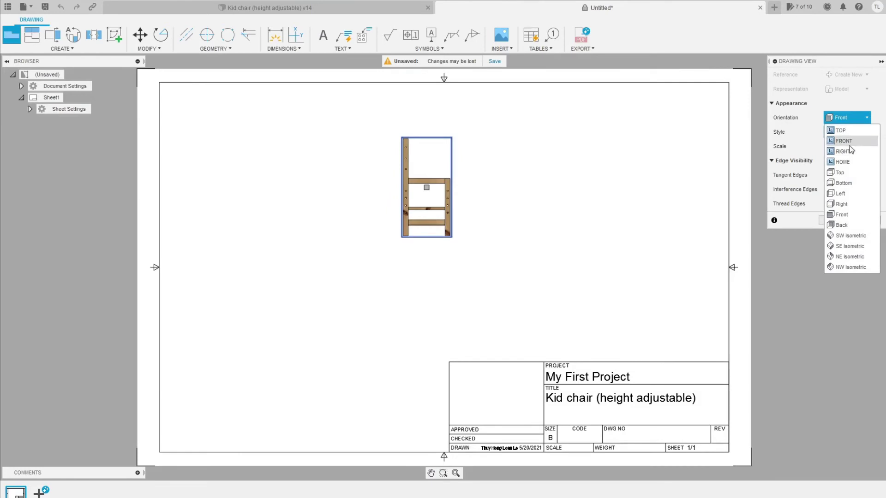
pyautogui.click(842, 162)
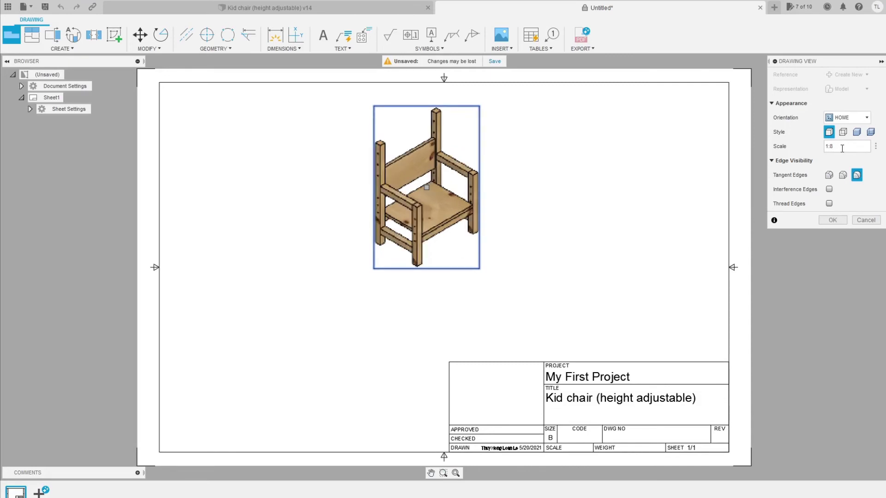
pyautogui.press('Return')
pyautogui.click(433, 210)
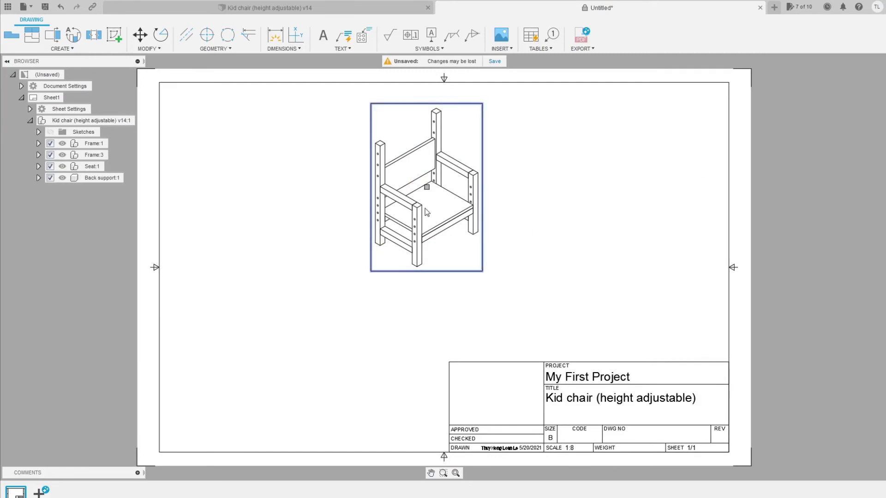
# Set the chair view's style to shaded and nudge the view slightly right, near the sheet's vertical centreline
pyautogui.click(427, 188)
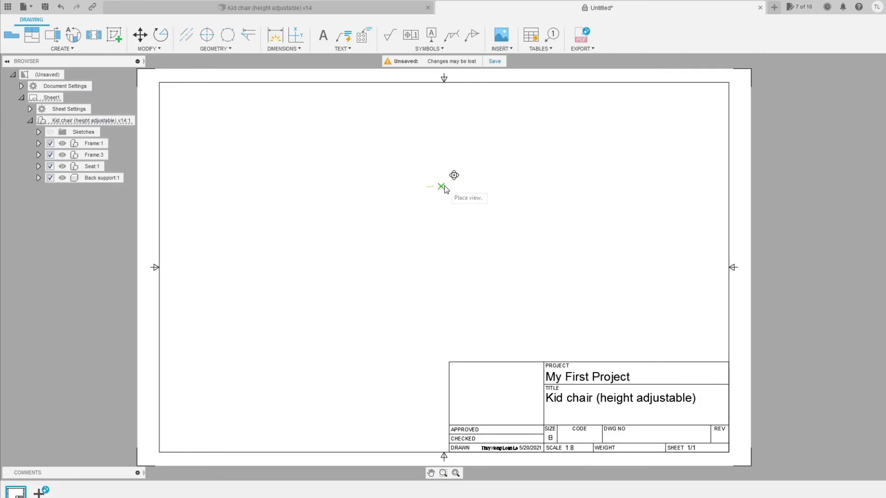
pyautogui.click(443, 187)
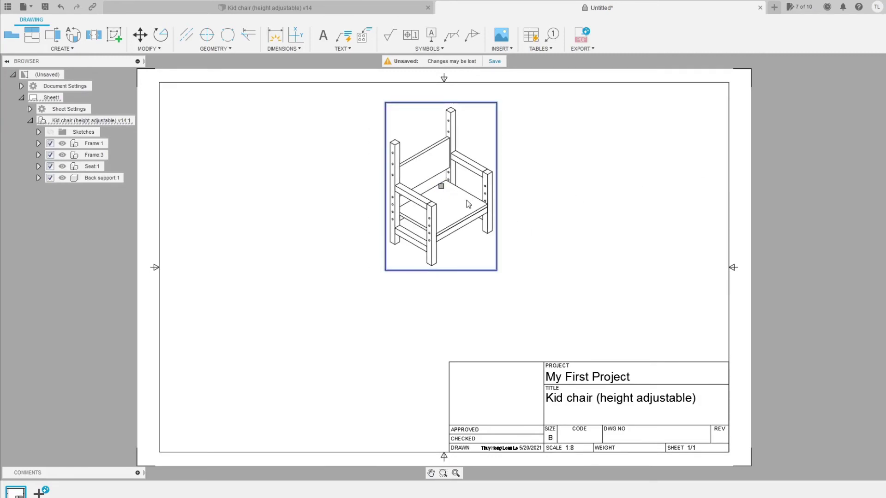
pyautogui.doubleClick(442, 190)
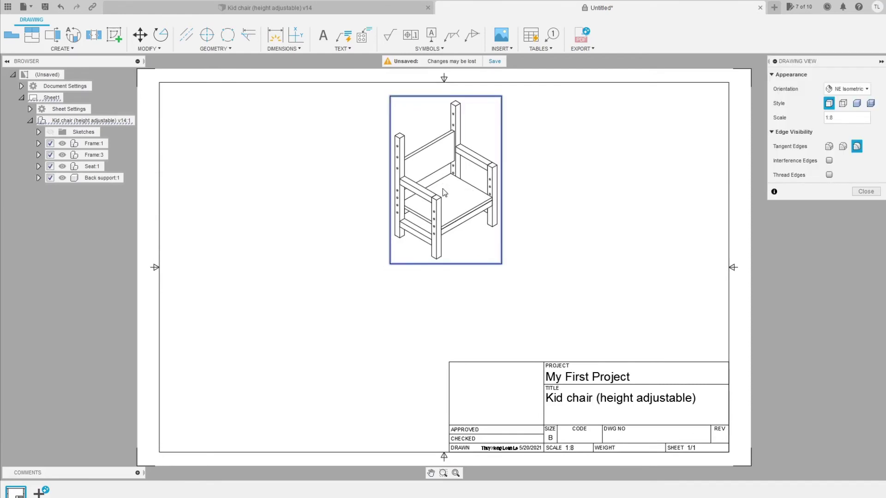
pyautogui.click(856, 103)
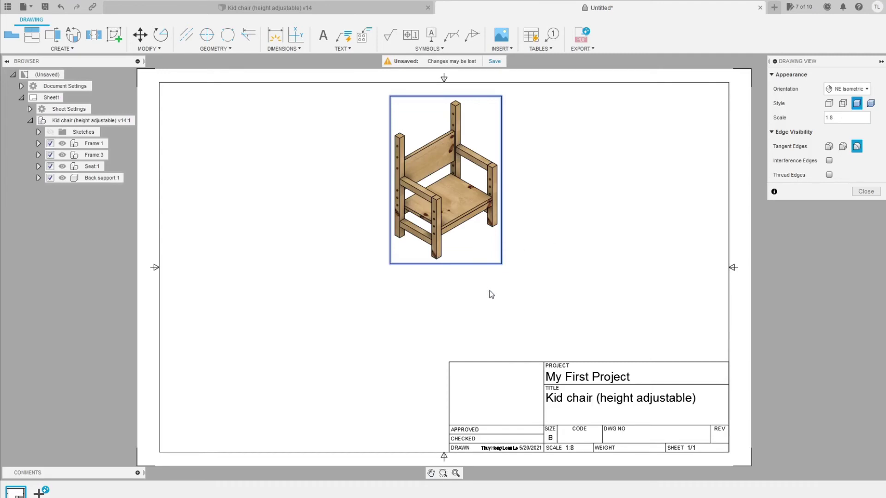
pyautogui.click(865, 191)
pyautogui.click(446, 180)
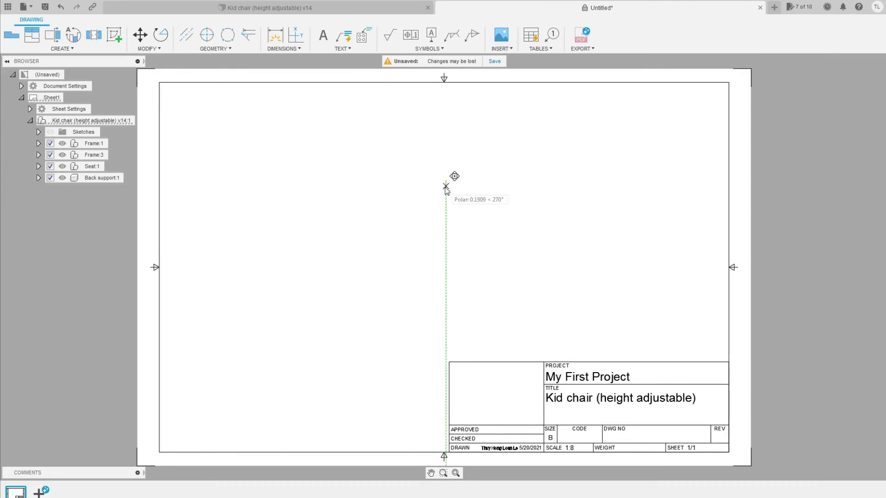
pyautogui.click(446, 186)
pyautogui.press('Escape')
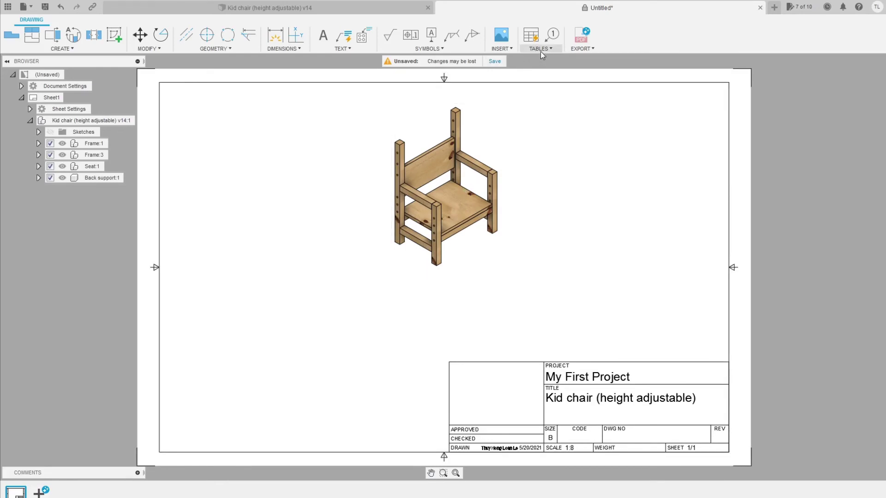
# Insert a parts list for the chair view with the All Level structure in the sheet border's lower-left corner
pyautogui.click(498, 119)
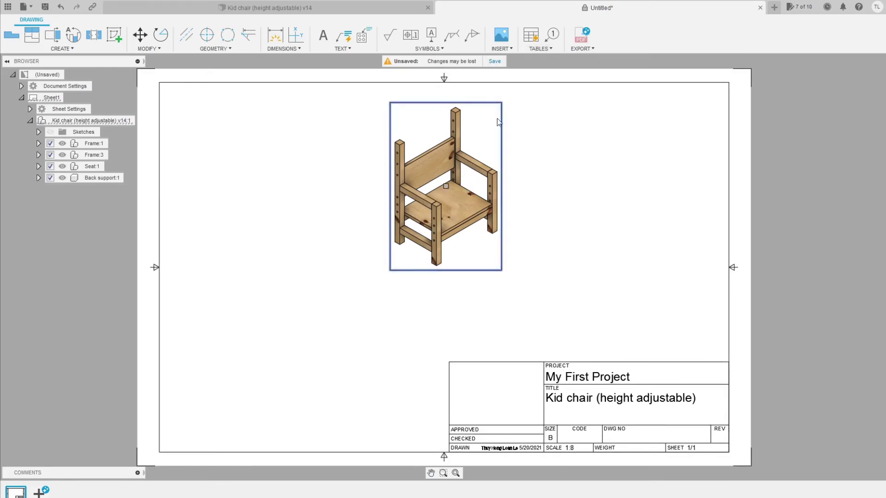
pyautogui.click(538, 50)
pyautogui.click(537, 83)
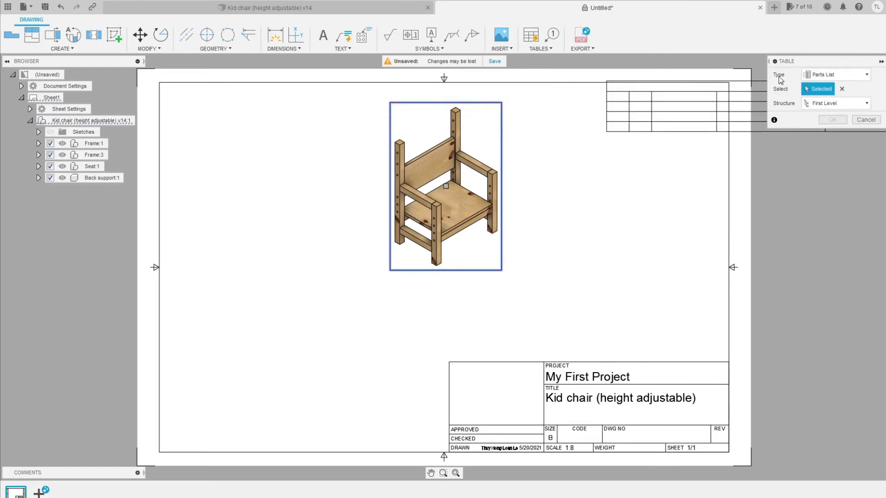
pyautogui.click(867, 75)
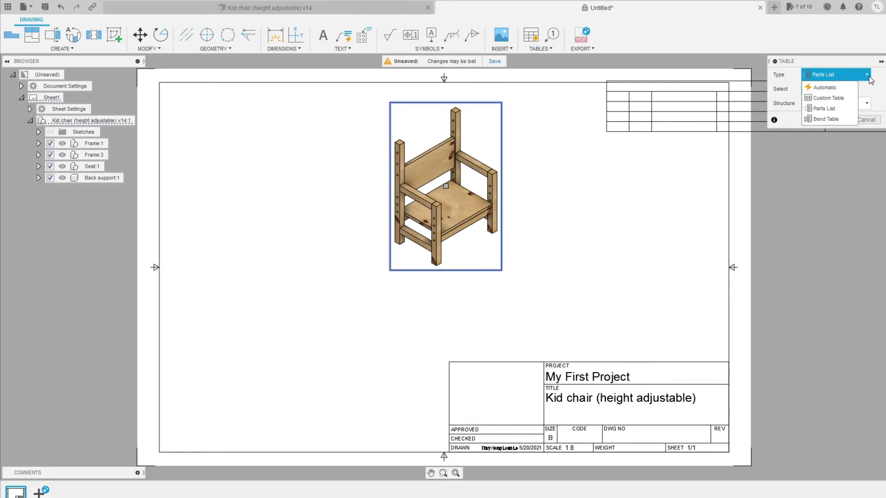
pyautogui.click(869, 77)
pyautogui.click(866, 104)
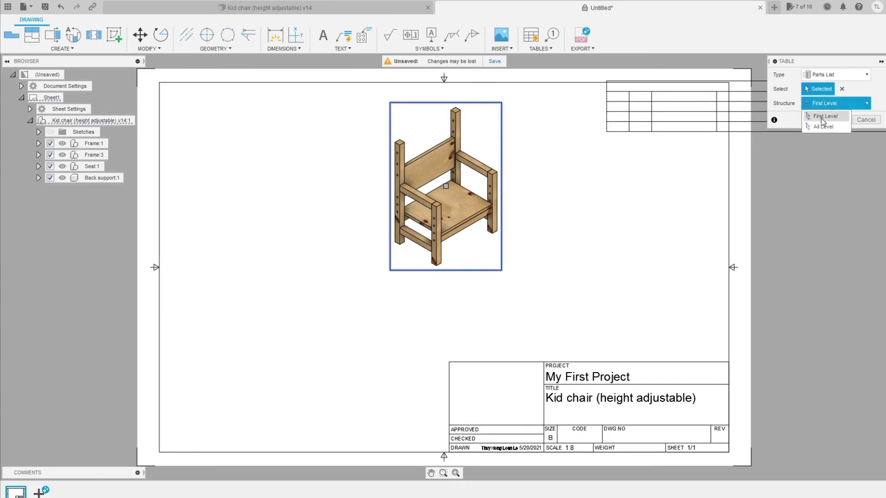
pyautogui.click(823, 127)
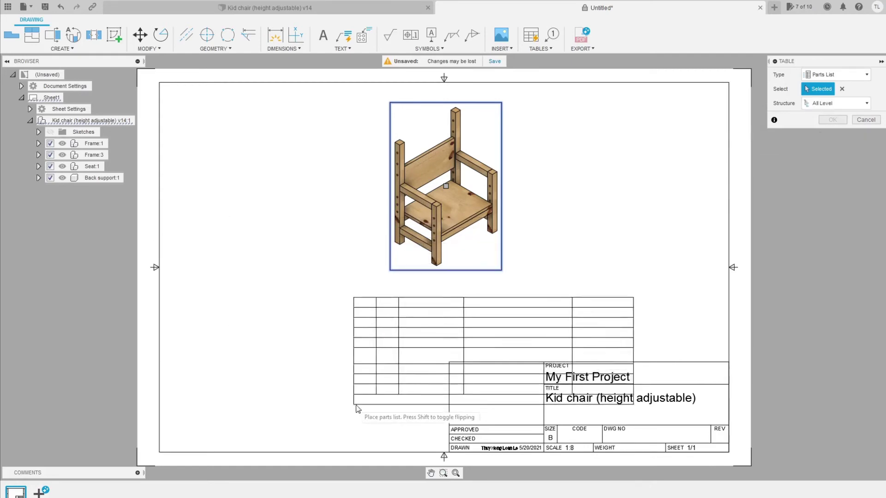
pyautogui.click(160, 451)
# Edit the parts list to exclude the Material column and set the table direction to Down
pyautogui.doubleClick(166, 446)
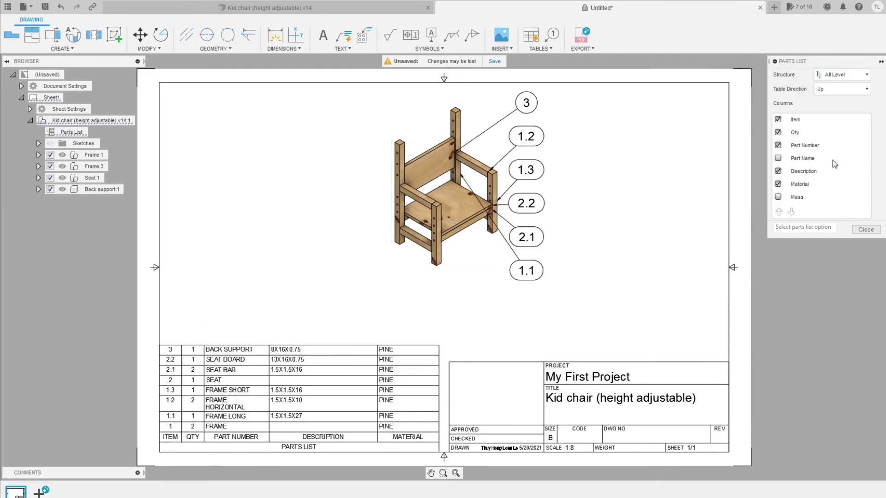
pyautogui.click(777, 184)
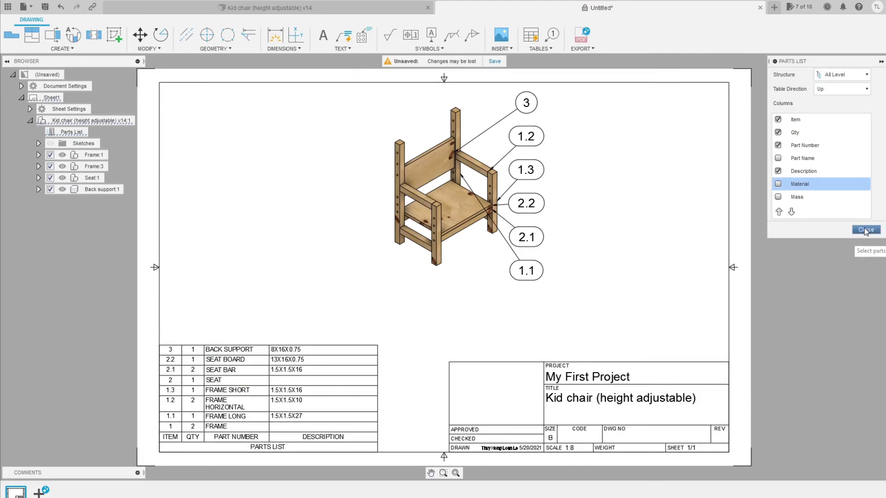
pyautogui.click(863, 89)
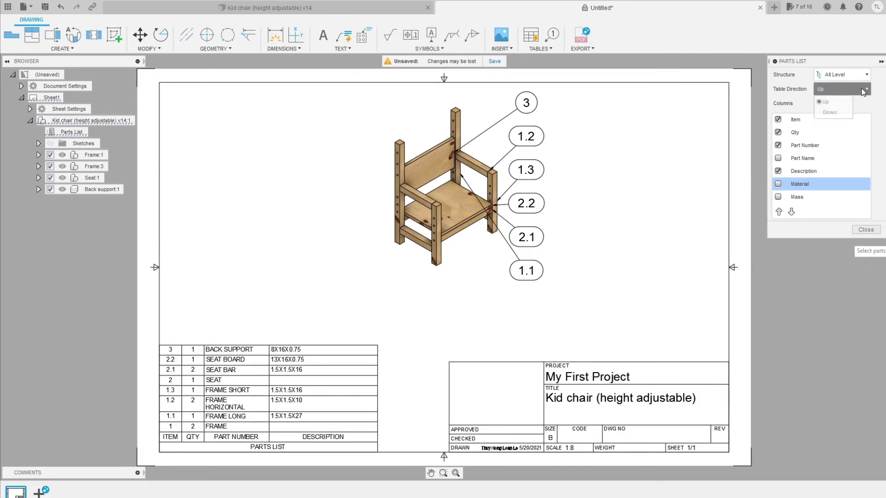
pyautogui.click(830, 113)
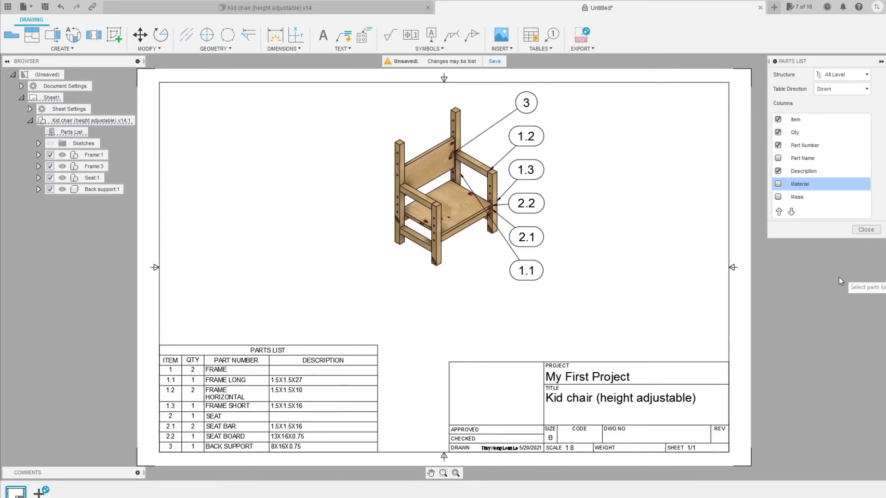
pyautogui.click(866, 229)
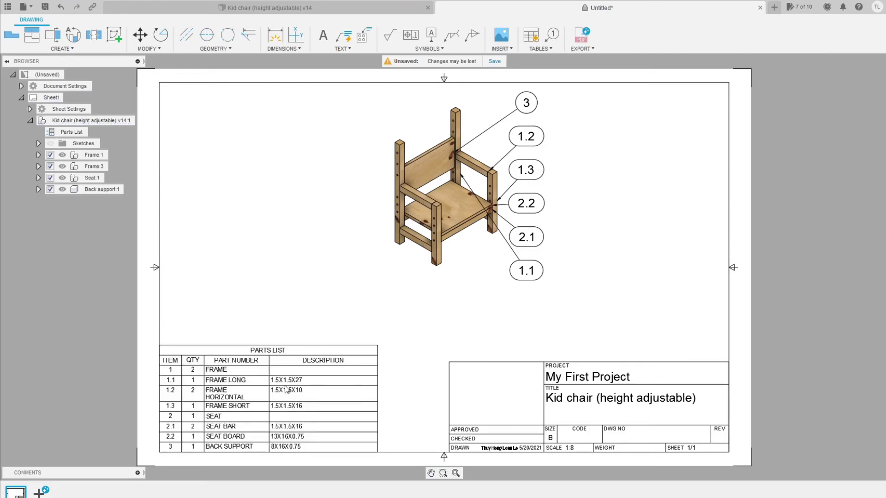
# Widen the parts list's Part Number column so that FRAME HORIZONTAL fits on one line
pyautogui.click(266, 370)
pyautogui.click(269, 355)
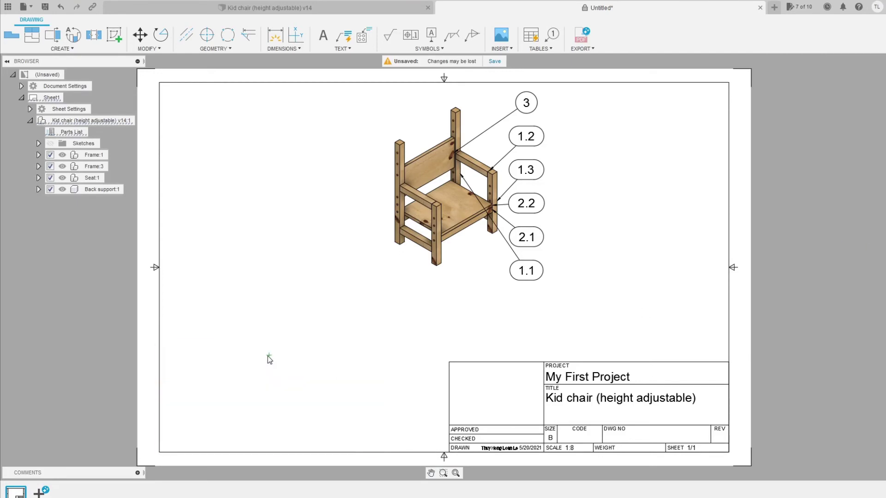
pyautogui.click(286, 367)
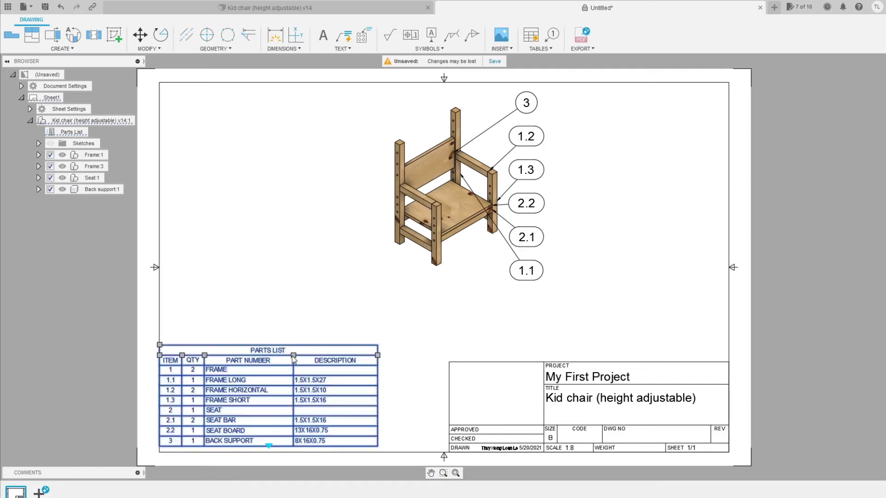
pyautogui.press('Escape')
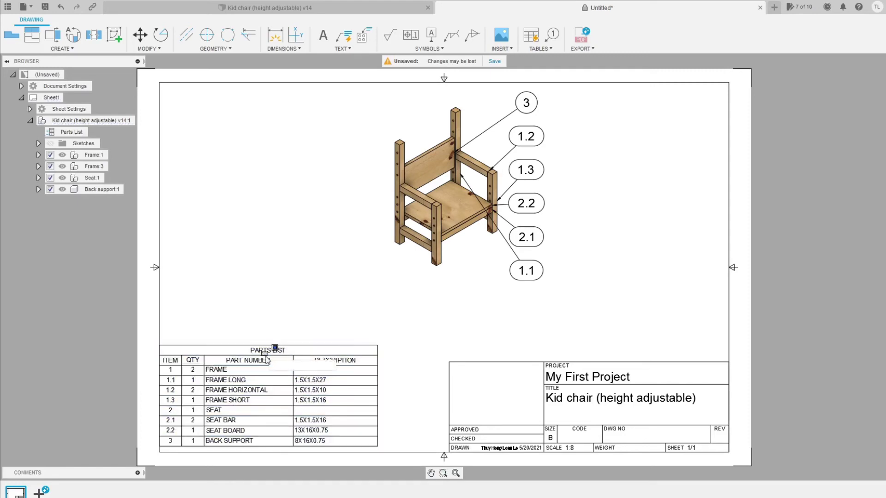
# Move the parts list horizontally to the right, away from the sheet's left border
pyautogui.click(257, 367)
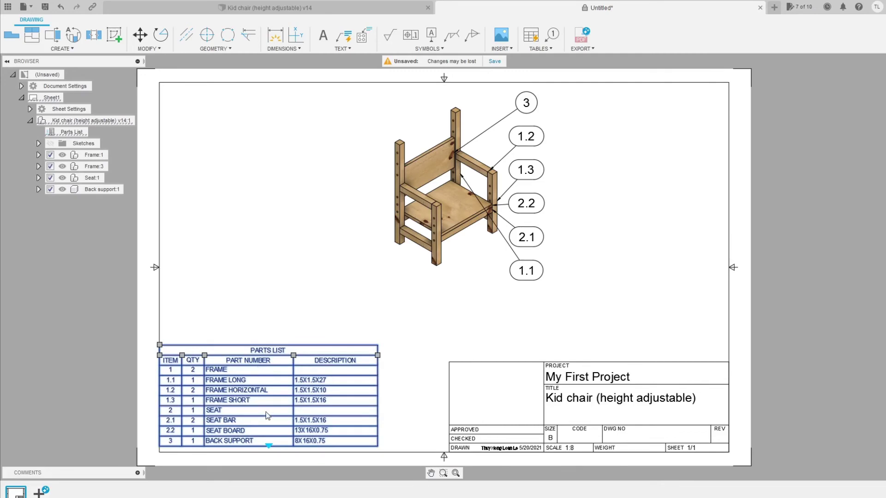
pyautogui.press('m')
pyautogui.click(257, 349)
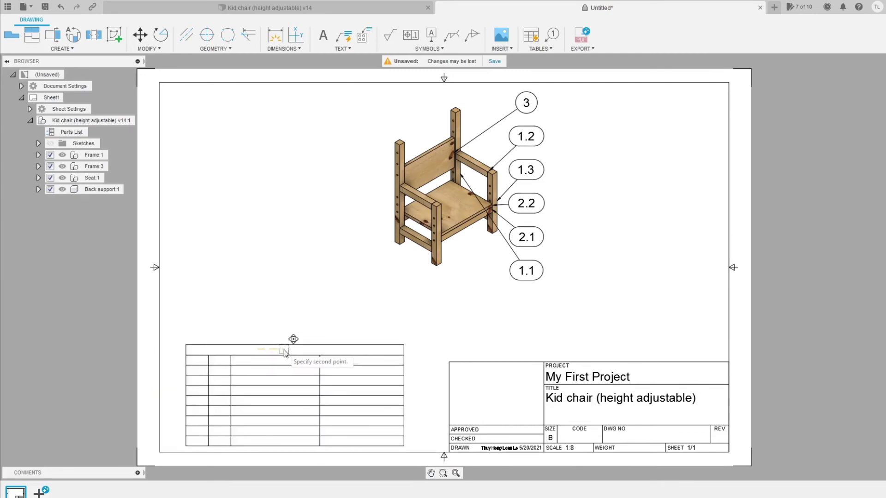
pyautogui.click(284, 350)
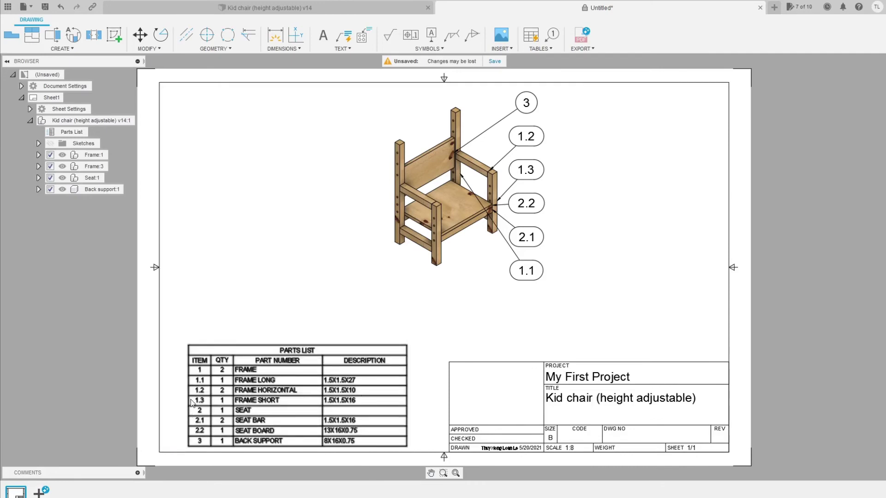
# Shift the divider between the Part Number and Description columns further right, narrowing Description close to its text
pyautogui.click(199, 378)
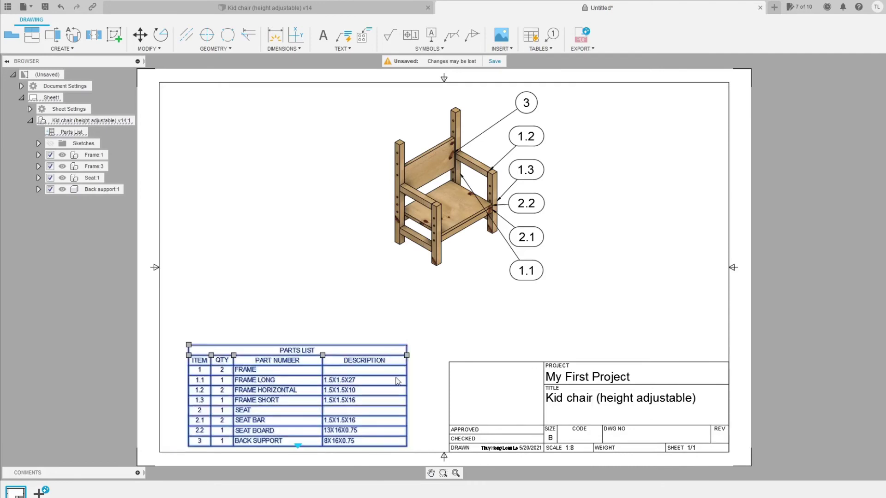
pyautogui.moveTo(323, 356); pyautogui.dragTo(354, 356)
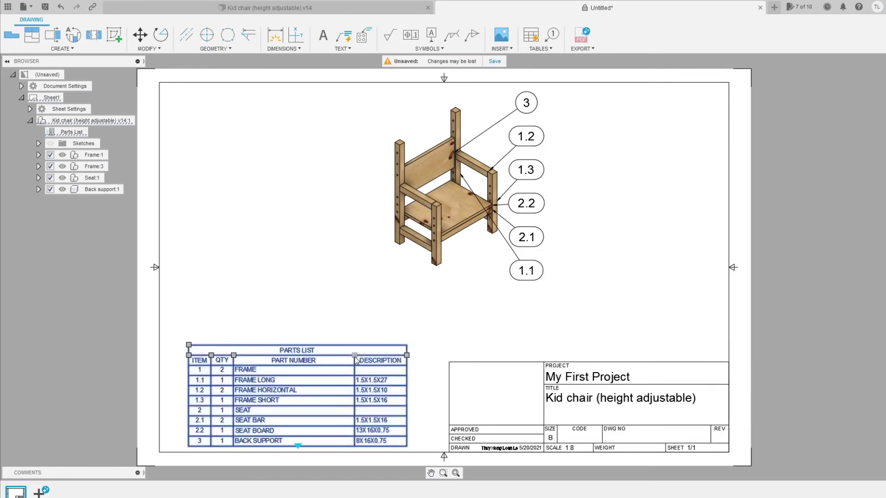
pyautogui.moveTo(353, 356); pyautogui.dragTo(347, 358)
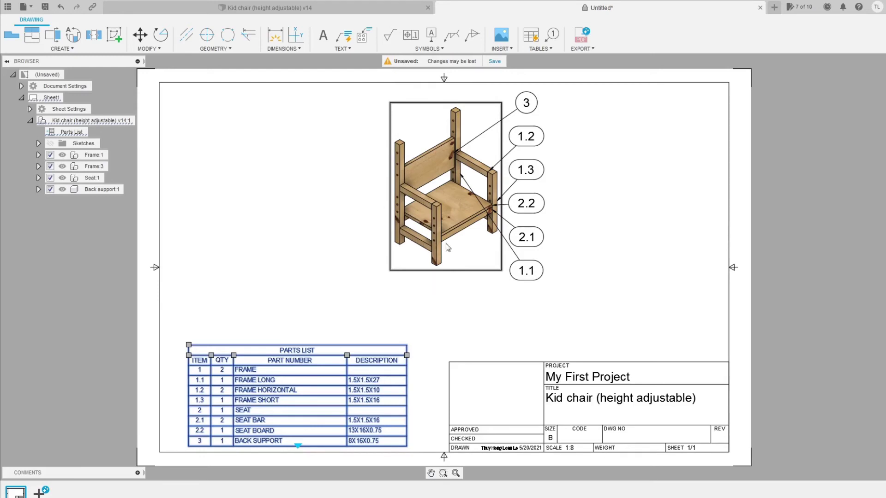
# Move balloon 1.1 from below the balloon column to the upper left of the chair view
pyautogui.click(526, 271)
pyautogui.press('Delete')
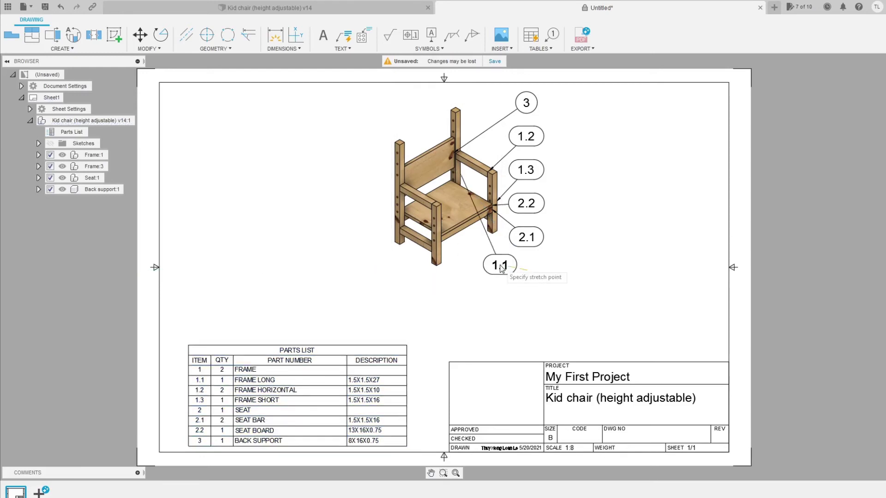
pyautogui.click(514, 115)
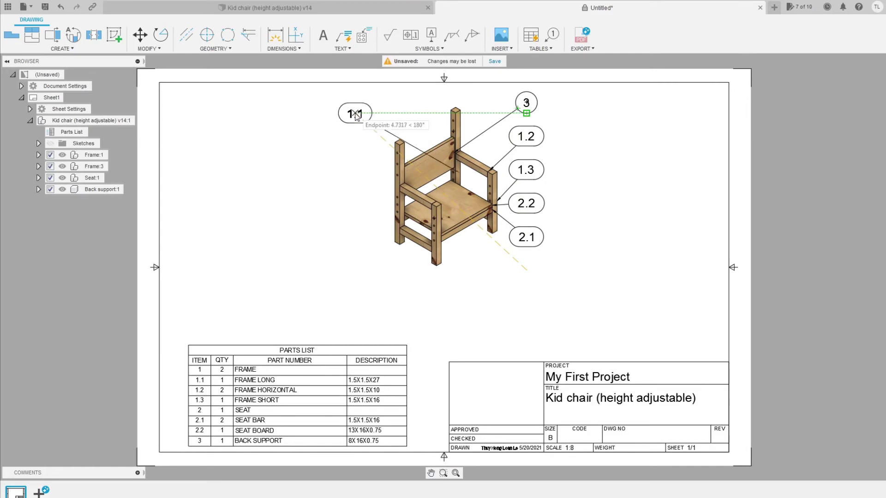
pyautogui.click(355, 113)
pyautogui.click(528, 140)
pyautogui.click(376, 180)
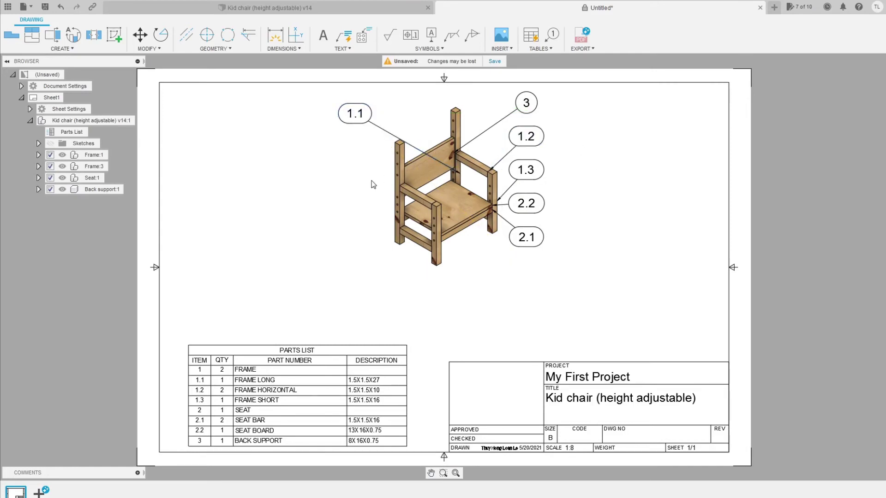
# Move balloon 1.2 to the left of the chair and attach its leader to the left armrest
pyautogui.click(523, 136)
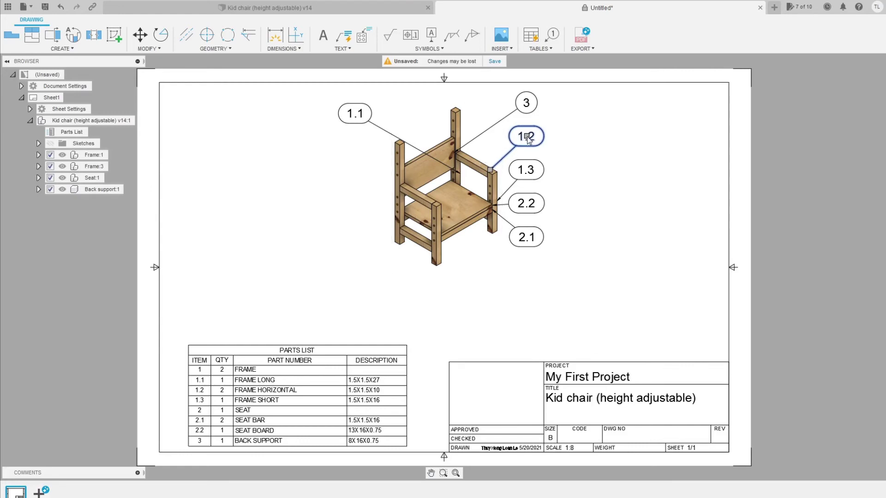
pyautogui.click(525, 137)
pyautogui.click(346, 178)
pyautogui.click(490, 170)
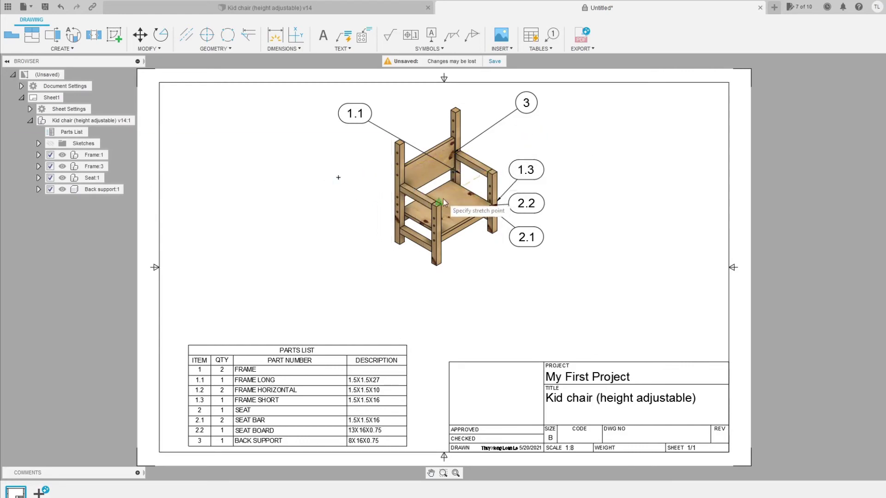
pyautogui.click(420, 198)
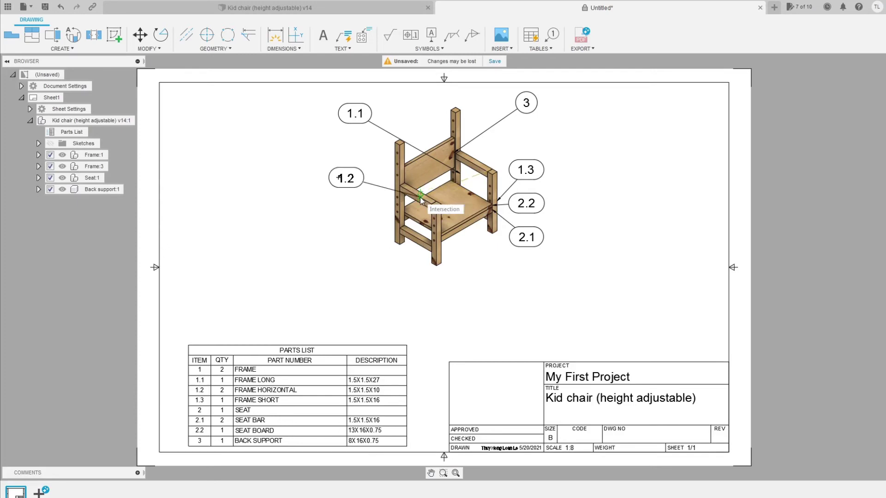
# Reattach balloon 1.1's leader to the top of the chair's left long post
pyautogui.click(458, 174)
pyautogui.click(456, 171)
pyautogui.click(395, 146)
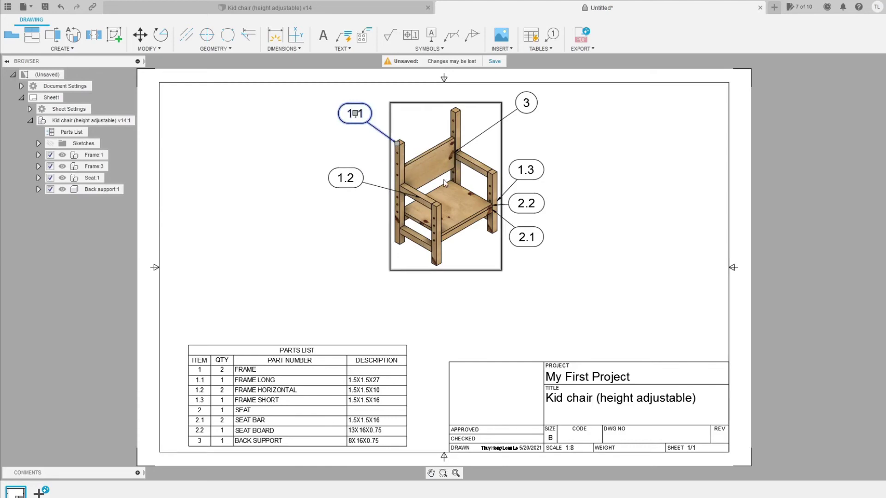
# Move balloon 1.3 to the lower left of the chair and attach its leader to the left front leg
pyautogui.click(530, 171)
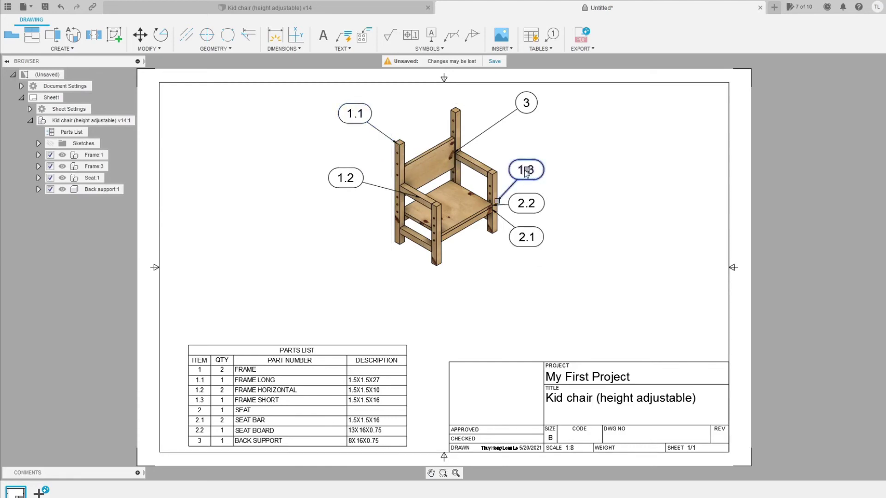
pyautogui.click(528, 170)
pyautogui.click(354, 249)
pyautogui.click(497, 201)
pyautogui.click(436, 247)
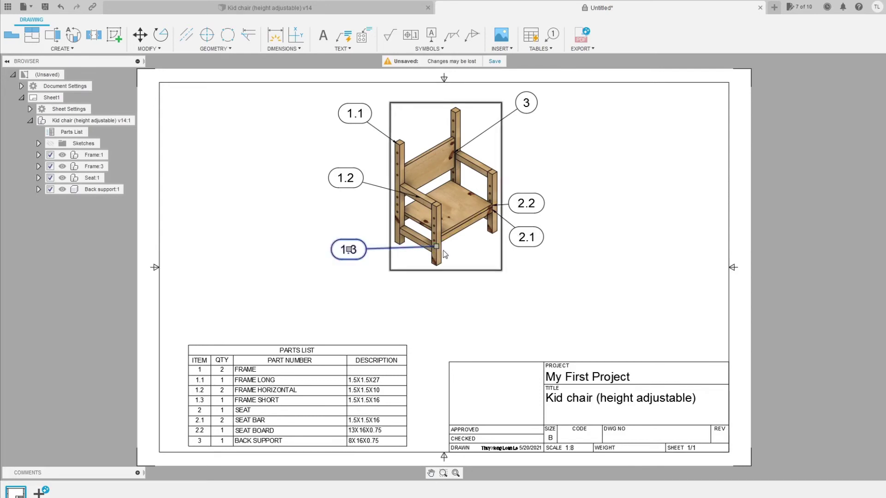
pyautogui.click(464, 293)
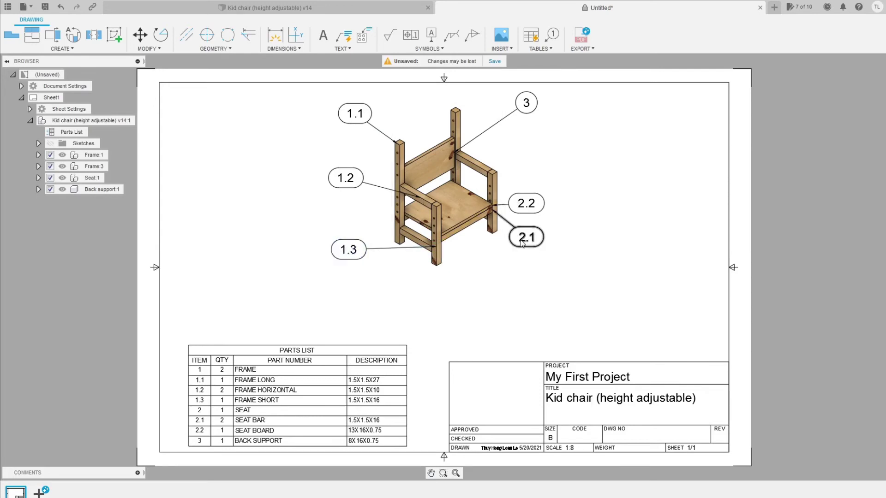
# Shift balloons 2.2 and 2.1 straight up to space them evenly beneath balloon 3
pyautogui.click(527, 204)
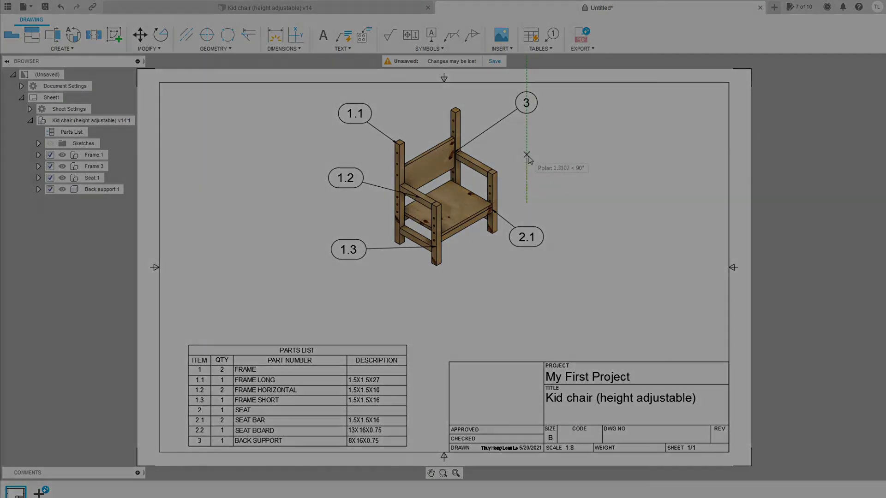
pyautogui.click(530, 156)
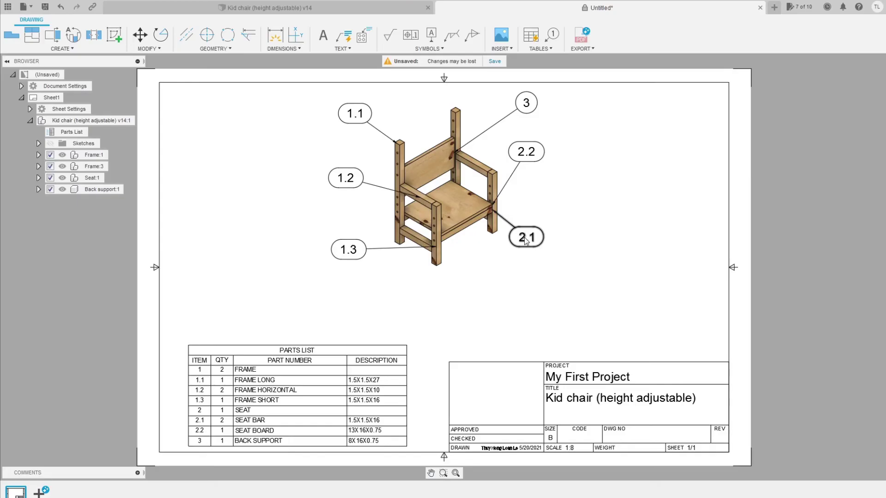
pyautogui.click(524, 237)
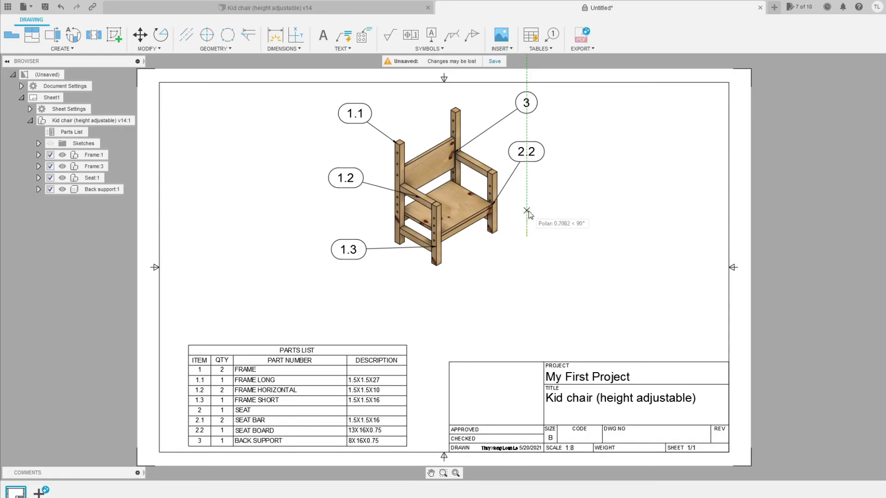
pyautogui.click(530, 211)
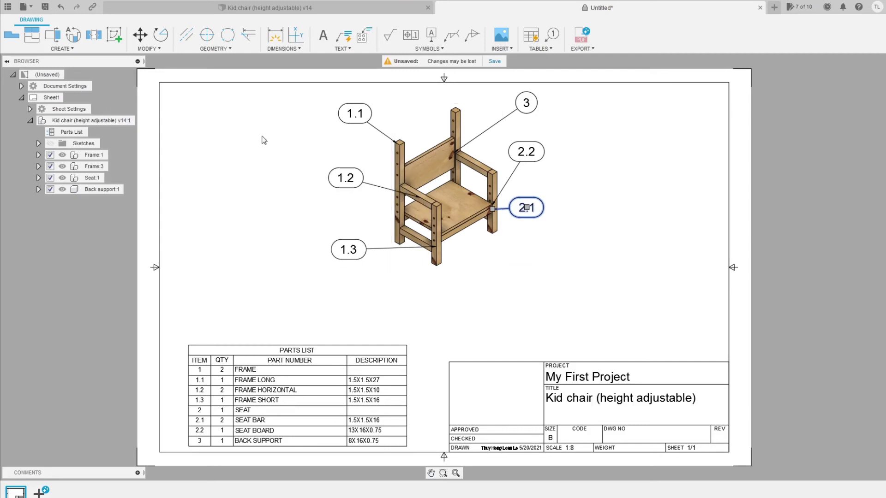
# From the chair design, create a drawing of only the Frame long:1 component in the existing Untitled drawing on Sheet1
pyautogui.click(268, 9)
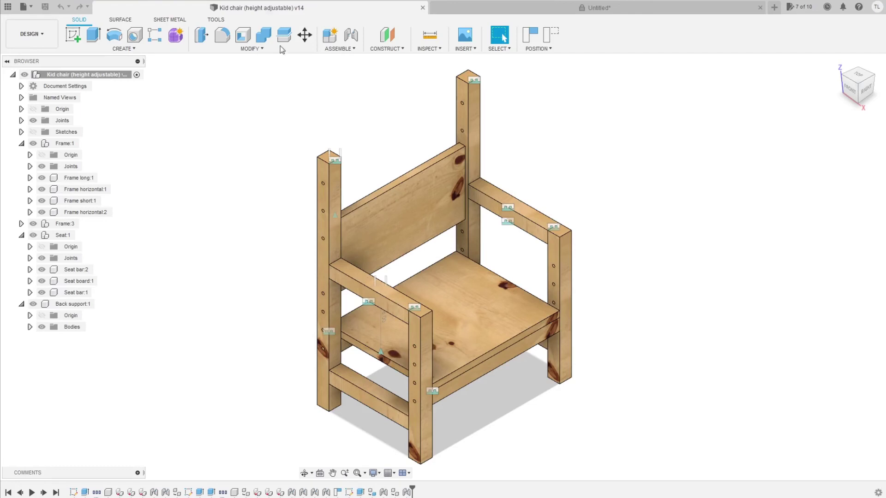
pyautogui.click(321, 203)
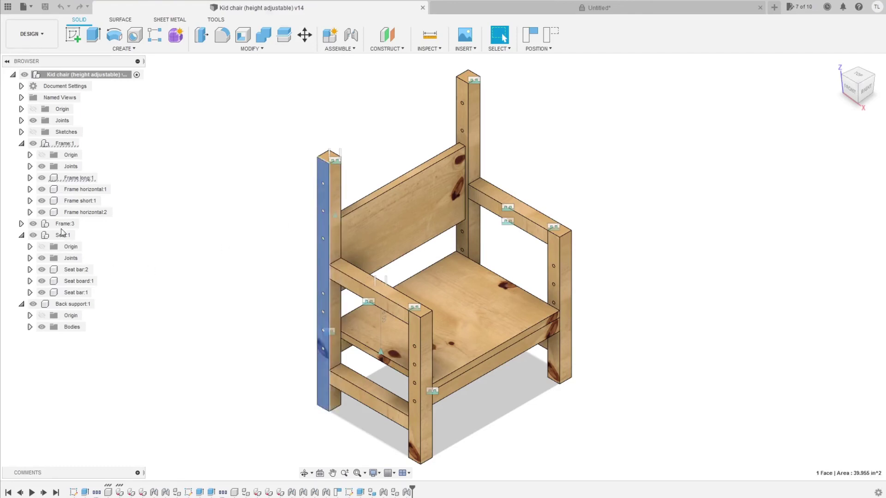
pyautogui.rightClick(71, 179)
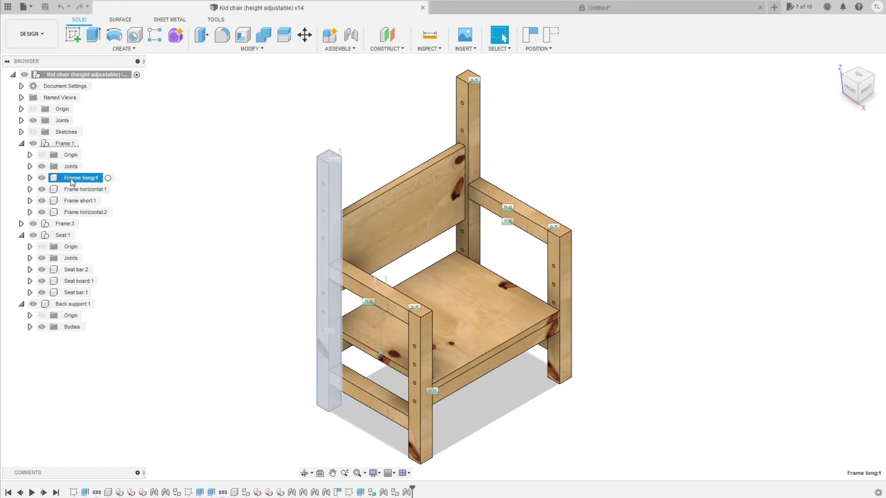
pyautogui.click(99, 232)
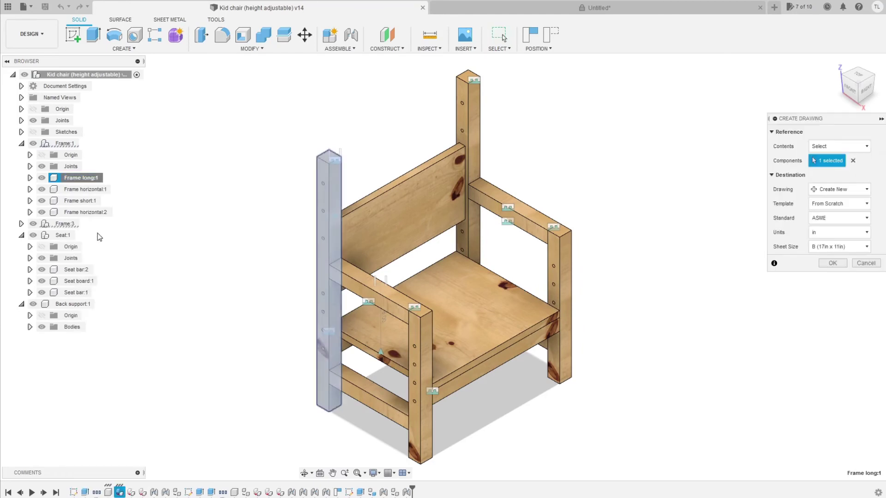
pyautogui.click(865, 150)
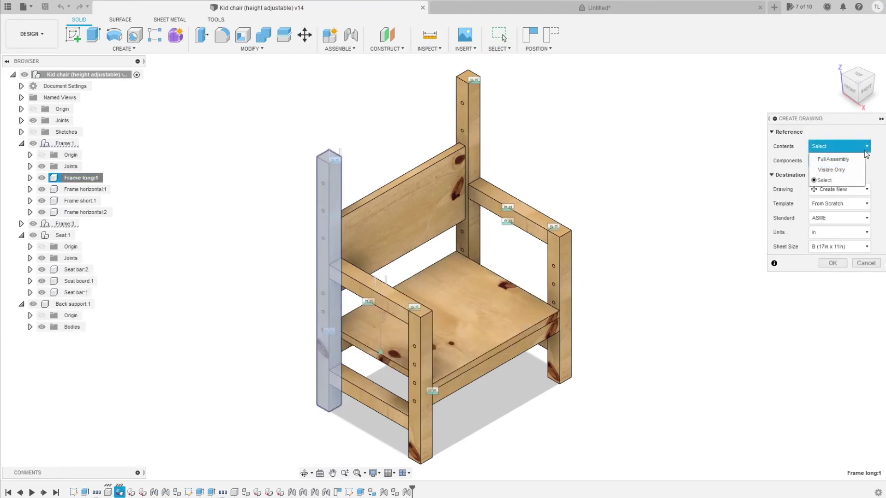
pyautogui.click(865, 152)
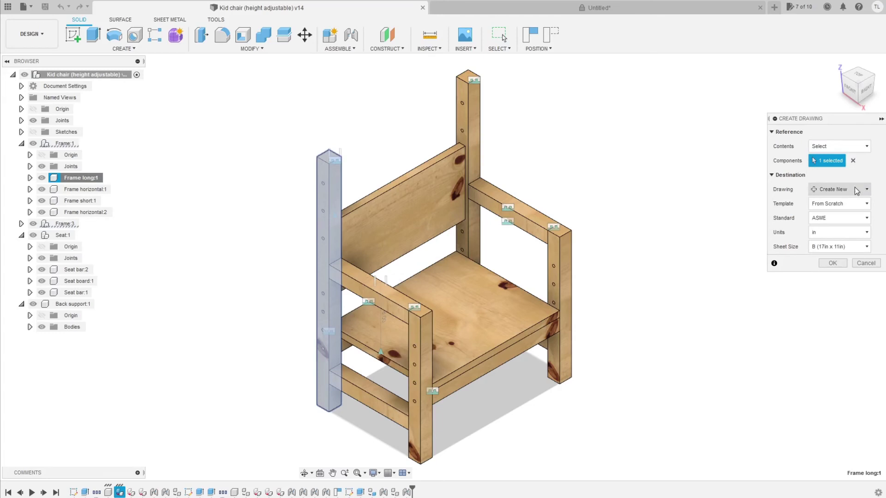
pyautogui.click(857, 190)
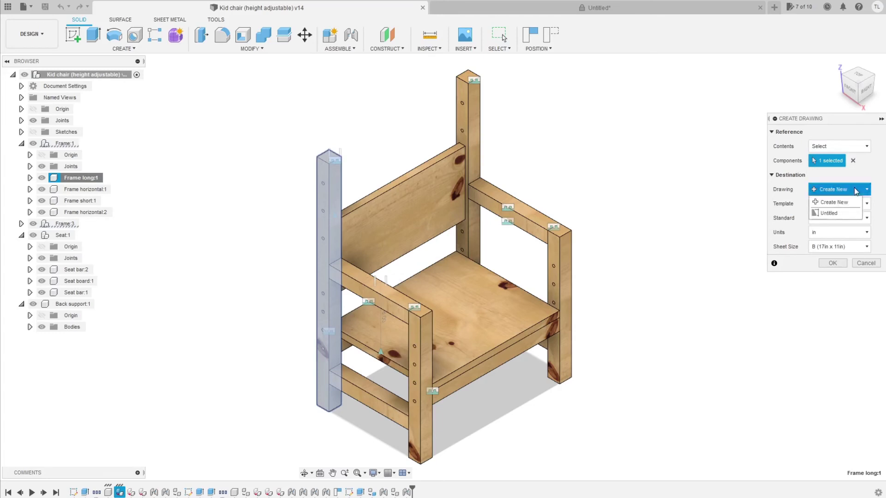
pyautogui.click(838, 215)
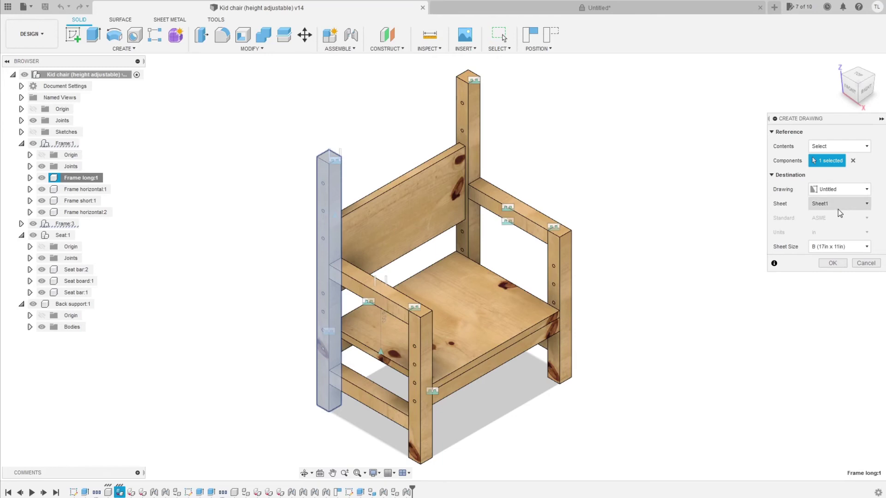
pyautogui.click(840, 204)
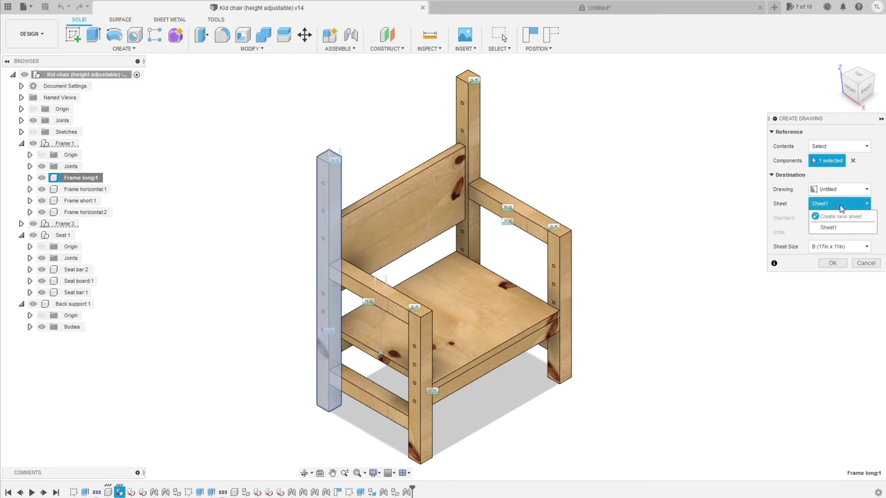
pyautogui.click(838, 223)
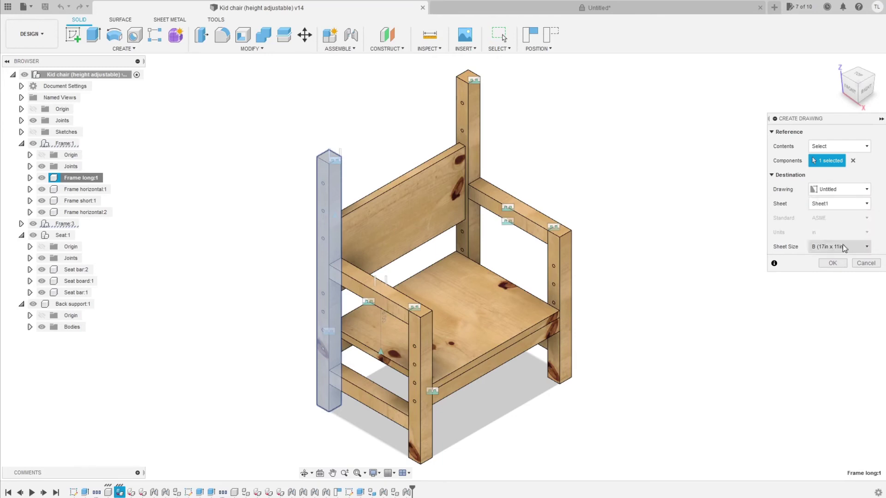
pyautogui.click(832, 263)
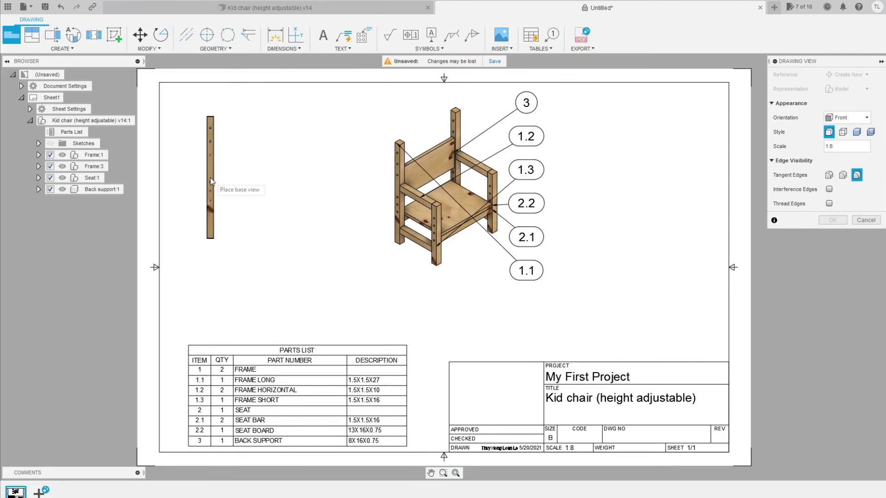
# Place the long frame post's front base view at 1:8 scale in the sheet's upper left area
pyautogui.click(211, 180)
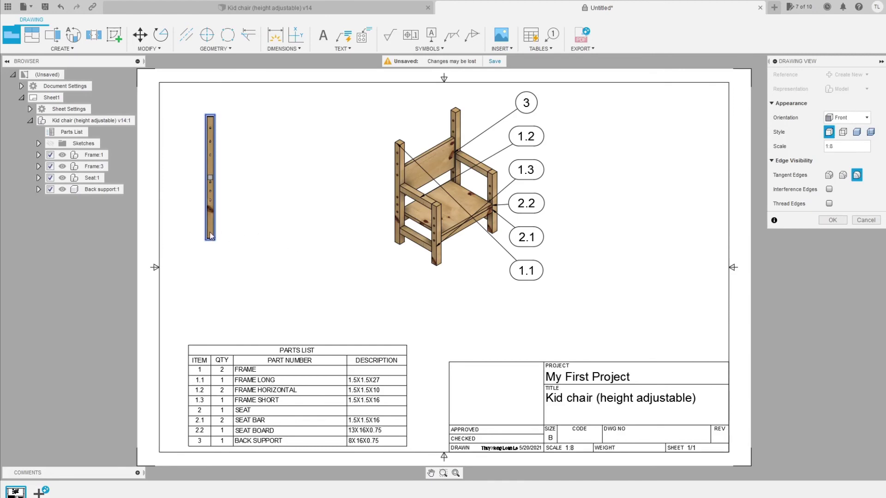
pyautogui.click(832, 220)
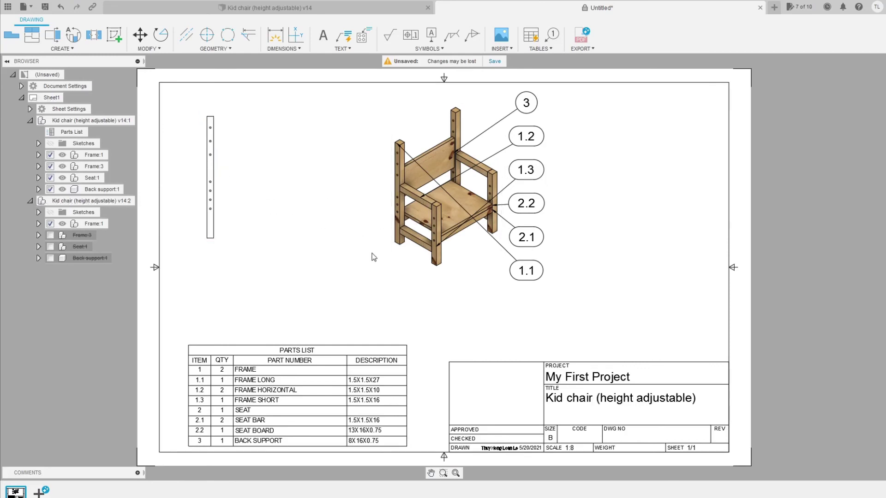
pyautogui.click(434, 258)
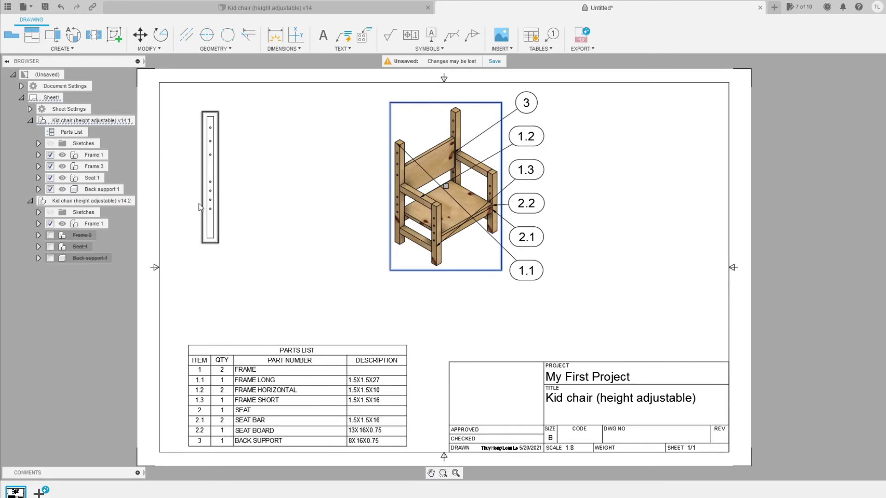
# From the chair design, create a drawing of only the Frame short:1 component in the existing Untitled drawing on Sheet1
pyautogui.click(286, 9)
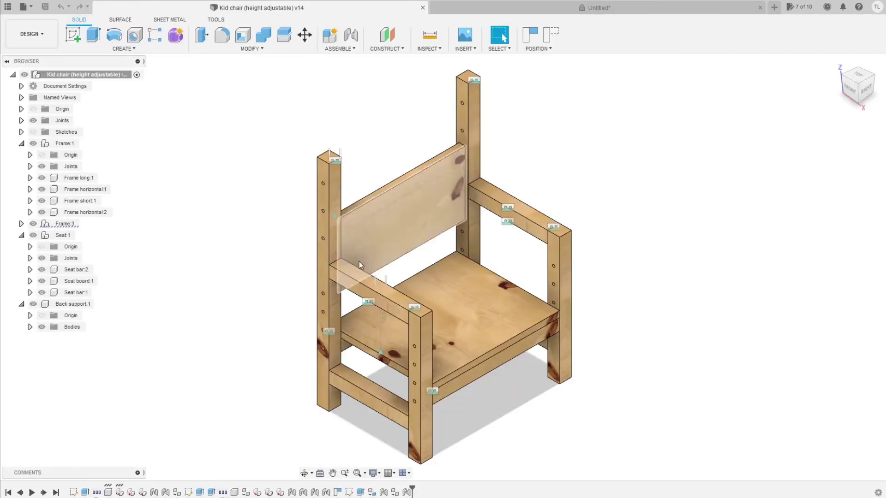
pyautogui.click(416, 332)
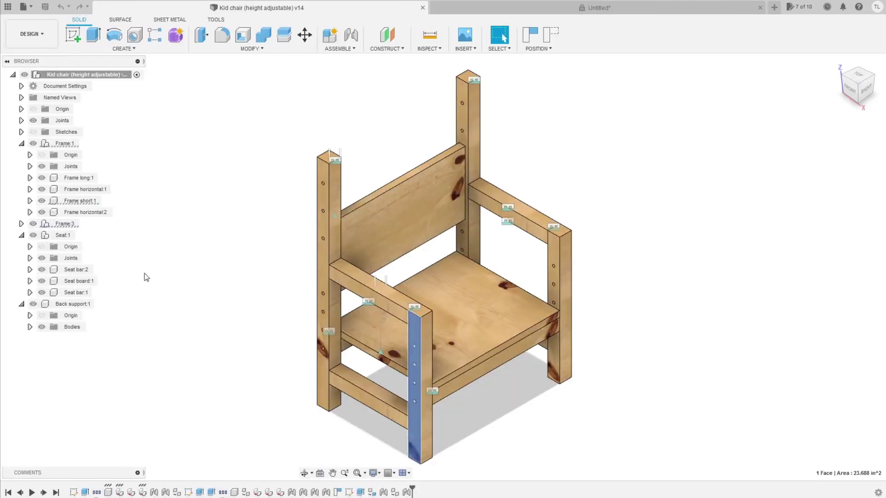
pyautogui.rightClick(76, 201)
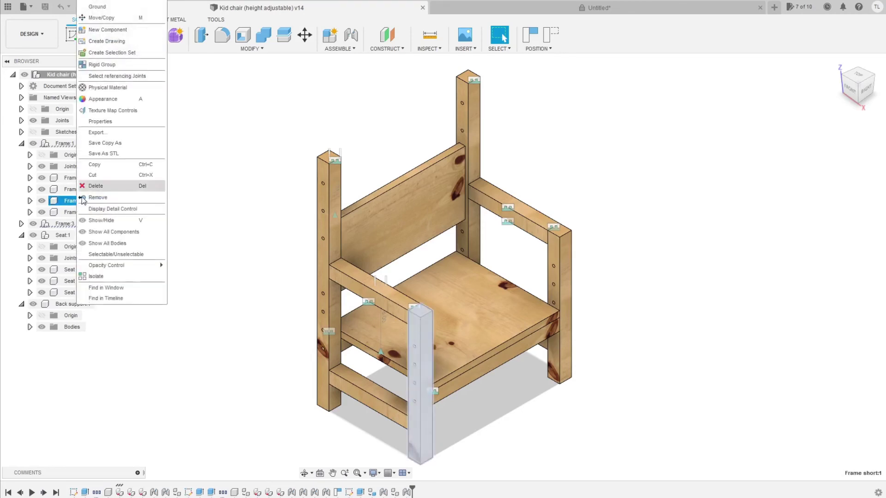
pyautogui.click(102, 41)
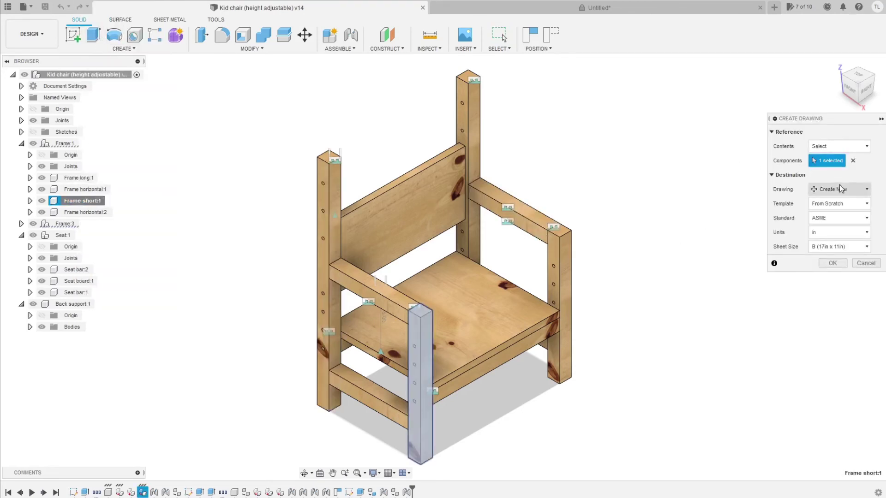
pyautogui.click(837, 189)
pyautogui.click(835, 213)
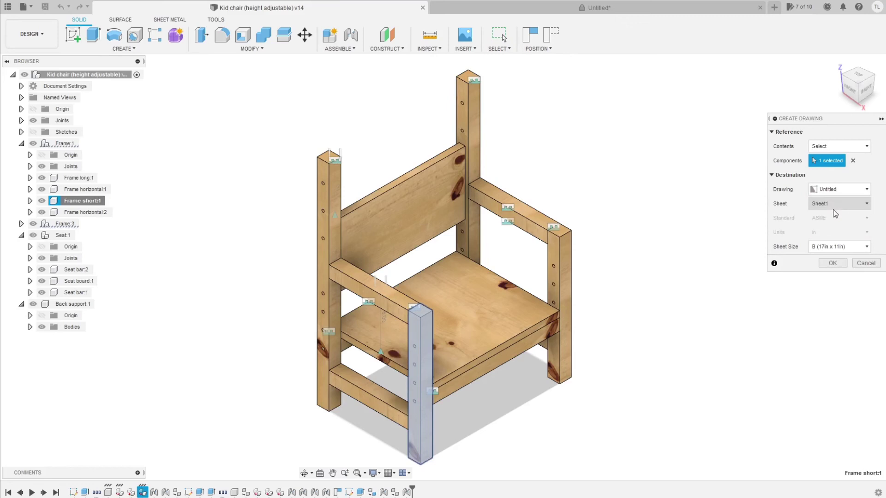
pyautogui.click(837, 199)
pyautogui.click(837, 200)
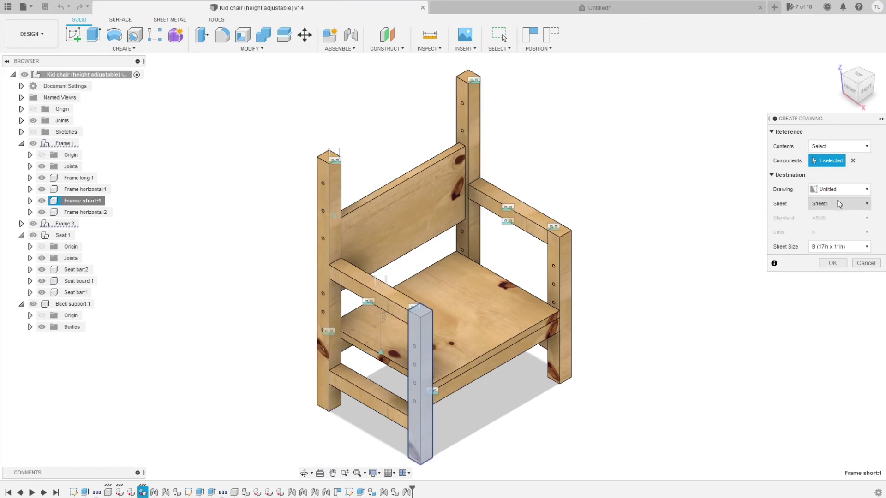
pyautogui.click(839, 264)
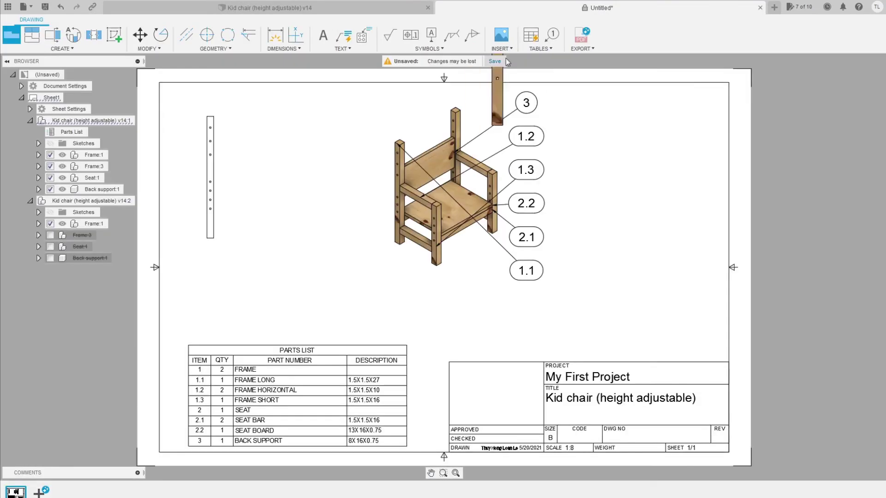
# Place the short frame post's front base view at 1:8 scale and reposition it closer to the long post view
pyautogui.click(263, 180)
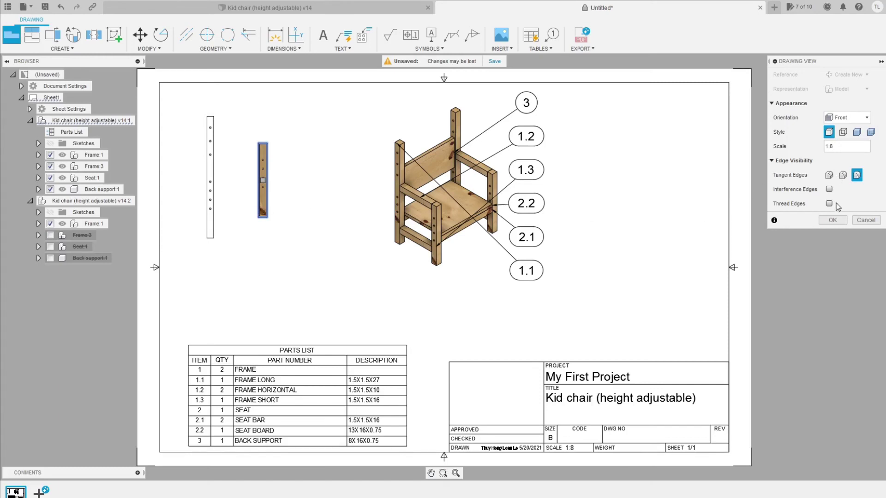
pyautogui.click(832, 220)
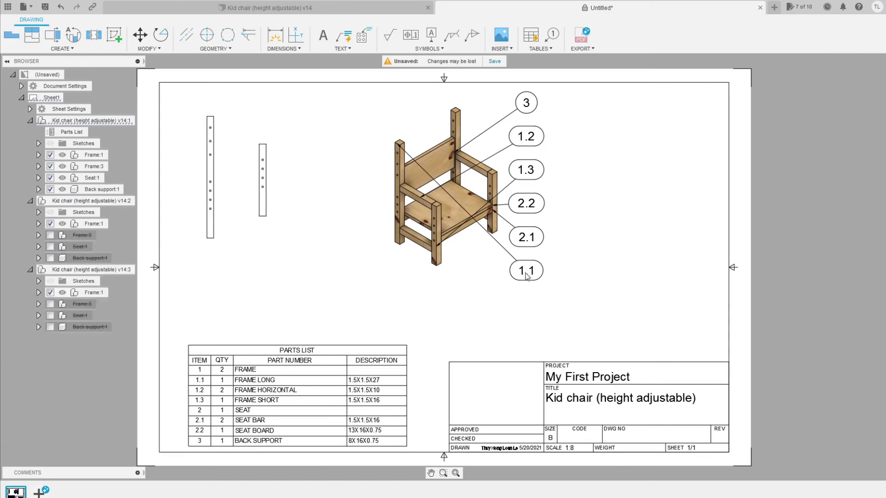
pyautogui.doubleClick(212, 215)
pyautogui.click(866, 191)
pyautogui.click(271, 214)
pyautogui.moveTo(266, 206); pyautogui.dragTo(256, 224)
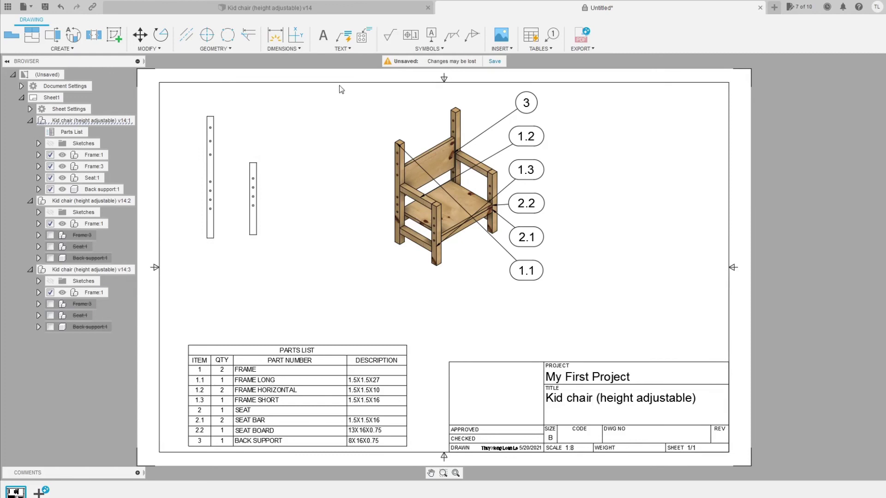
pyautogui.click(274, 35)
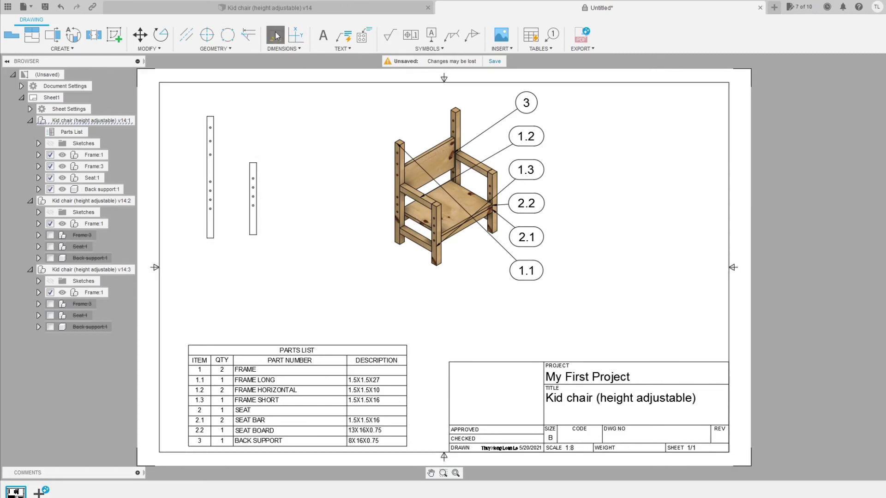
pyautogui.click(207, 117)
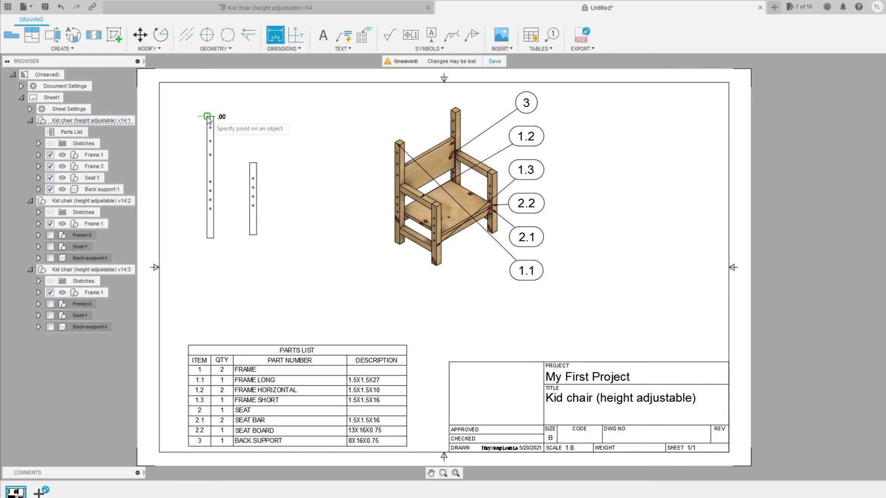
pyautogui.press('Escape')
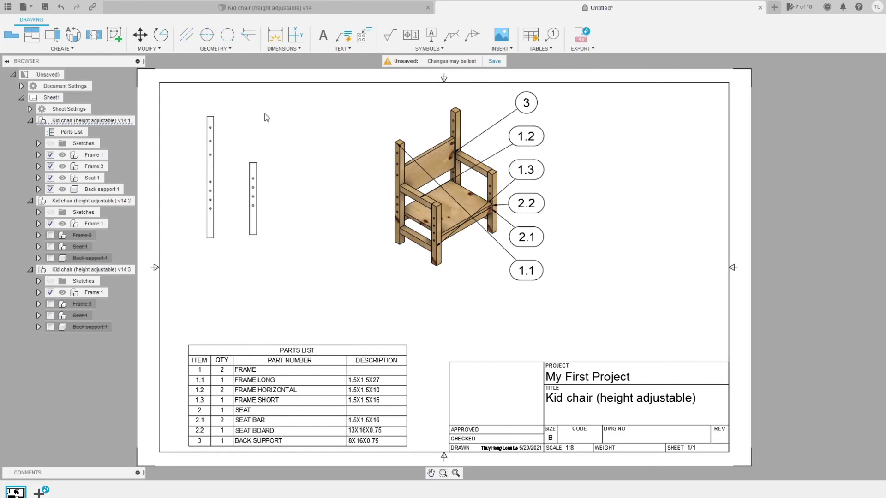
# Dimension the long frame post's overall length, placing the dimension to the left of its view
pyautogui.click(275, 34)
pyautogui.click(208, 162)
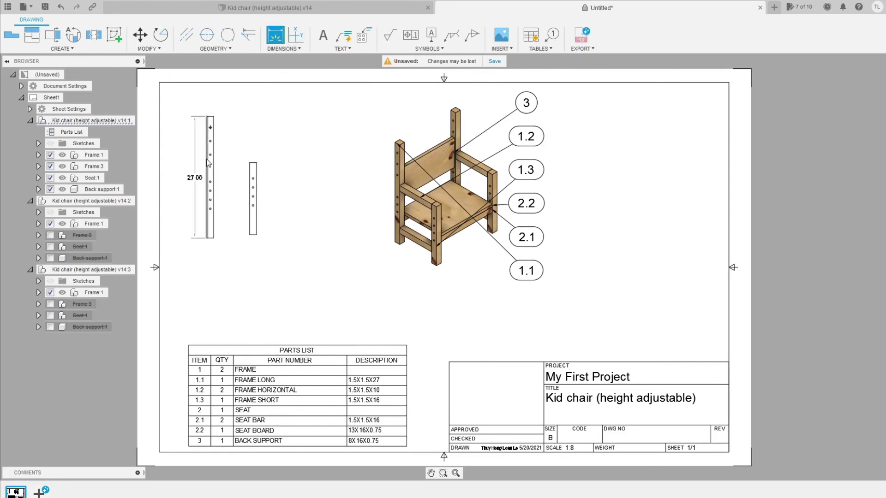
pyautogui.click(178, 174)
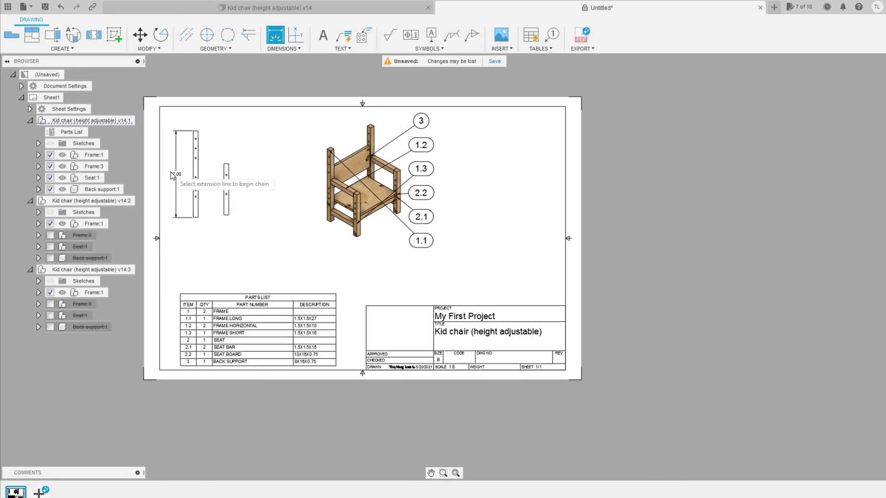
pyautogui.scroll(3, 176, 143)
pyautogui.scroll(2, 198, 166)
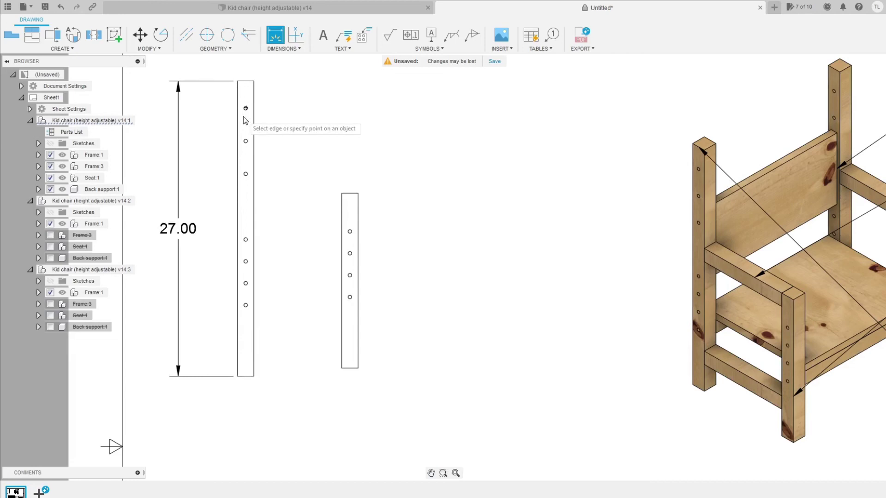
pyautogui.click(246, 140)
pyautogui.click(246, 173)
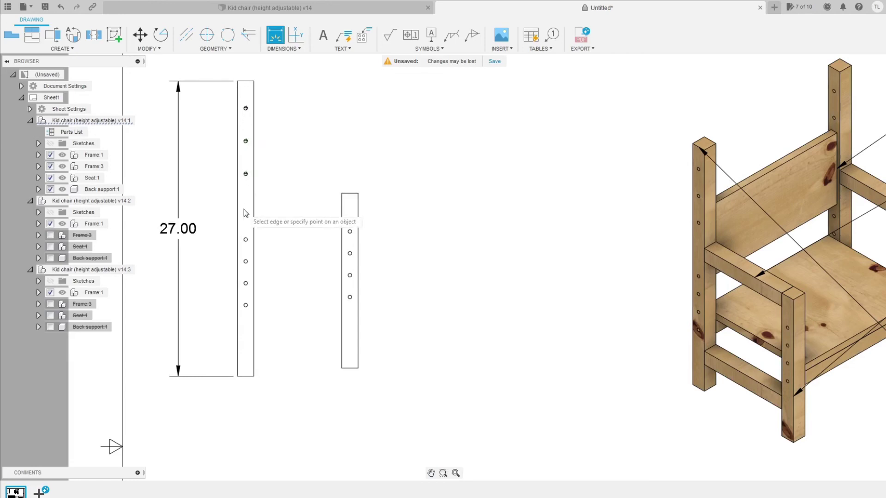
pyautogui.click(255, 96)
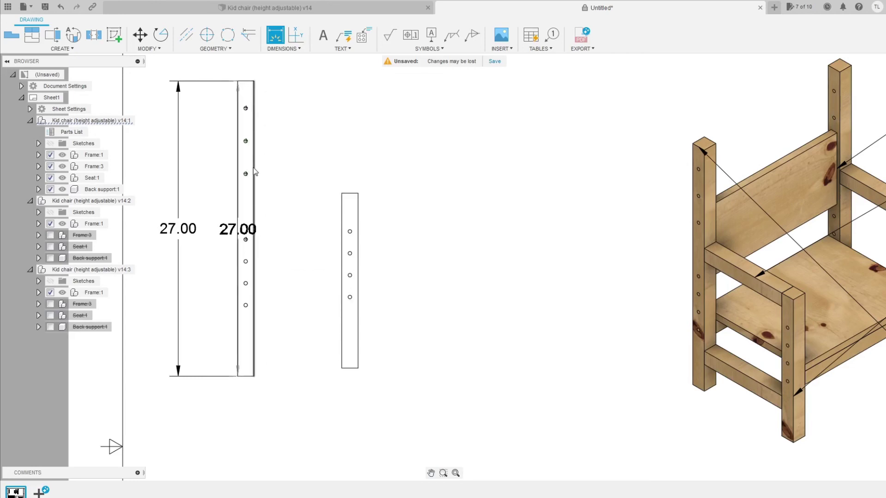
pyautogui.press('Escape')
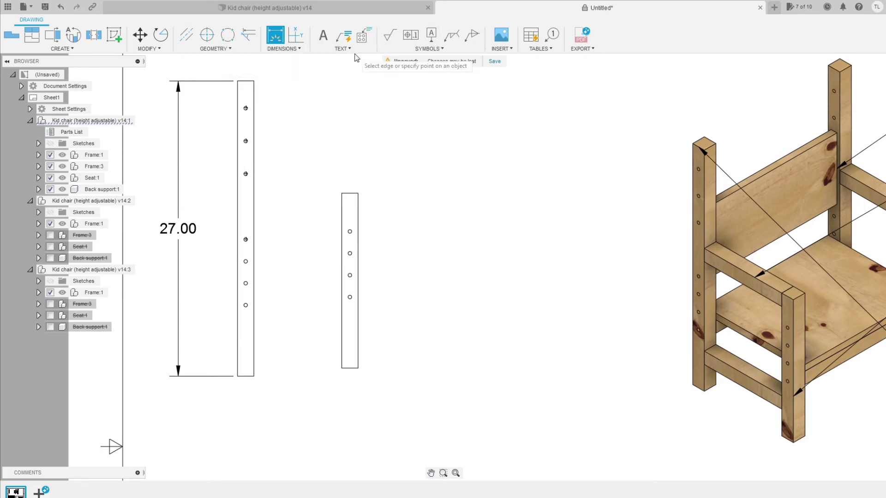
pyautogui.click(284, 49)
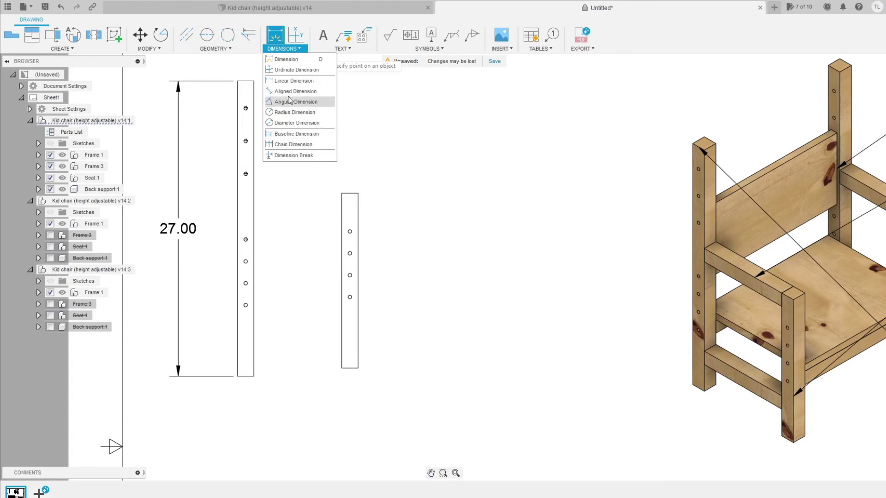
pyautogui.click(283, 243)
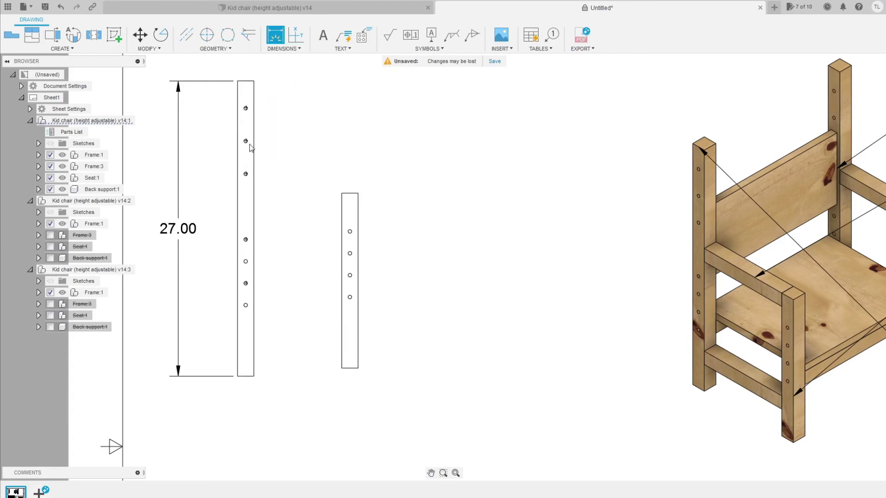
# Dimension the vertical spacing between the two lowest holes of the long frame post, placed left of the post
pyautogui.click(245, 305)
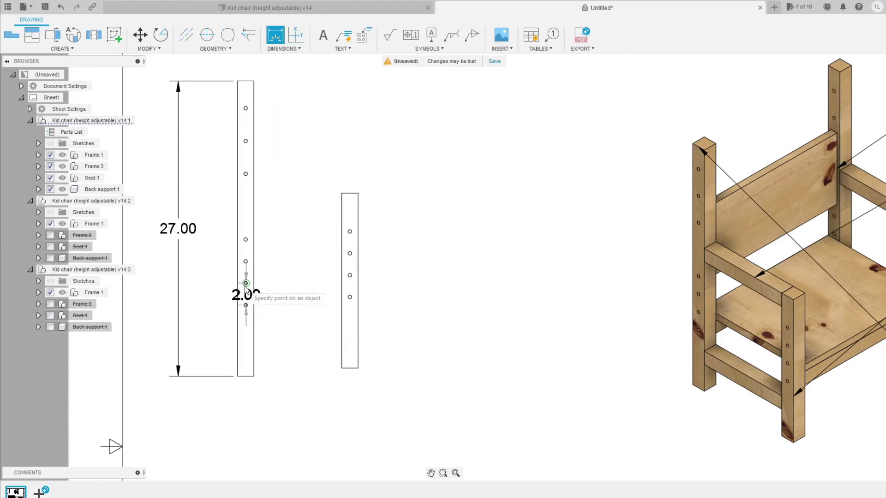
pyautogui.click(246, 283)
pyautogui.click(221, 283)
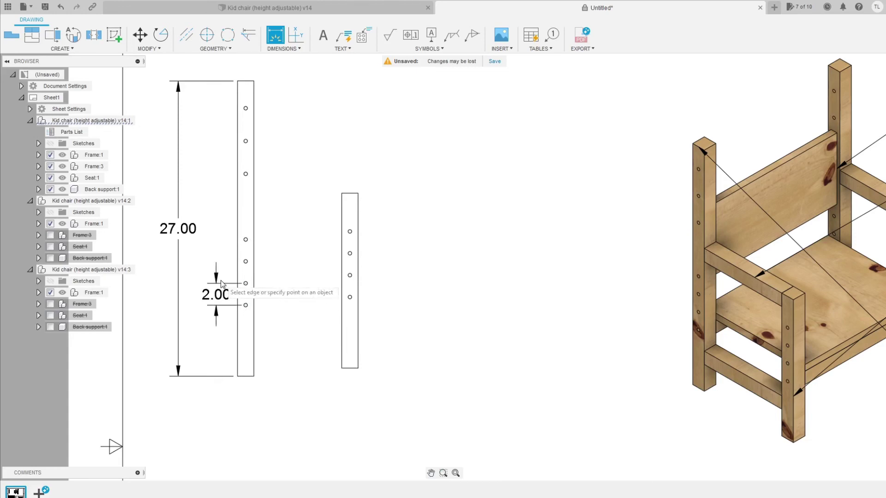
# Continue the lowest hole-spacing dimension as a chain dimension through the long post's remaining holes up to the topmost one
pyautogui.click(281, 49)
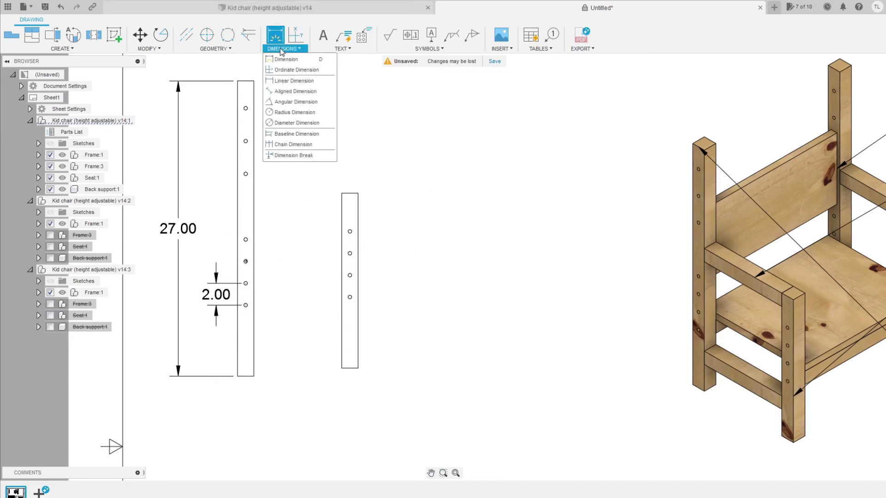
pyautogui.click(286, 144)
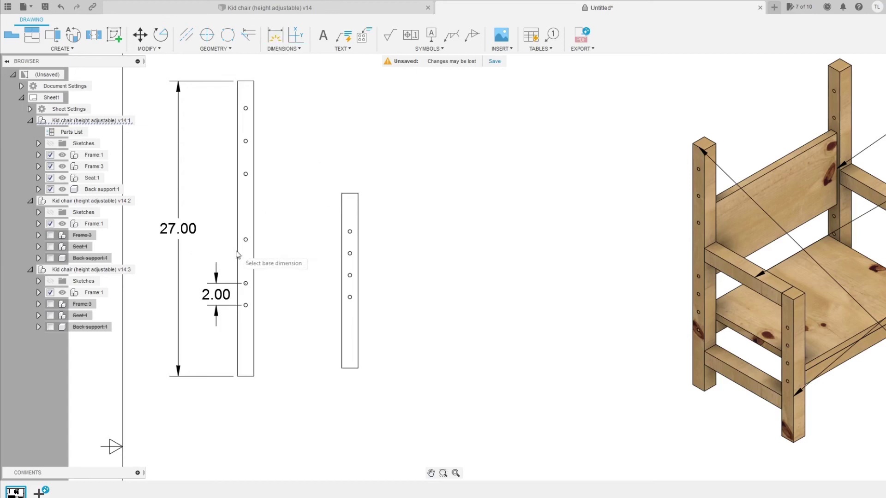
pyautogui.click(219, 297)
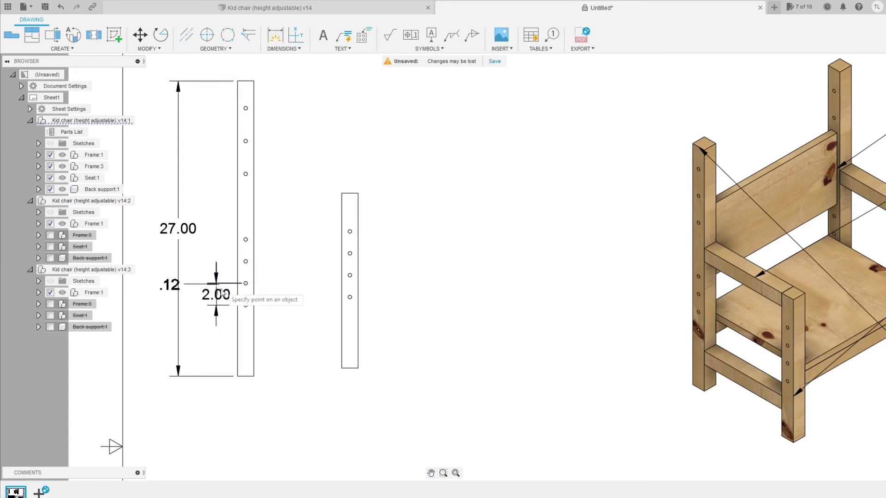
pyautogui.click(245, 261)
pyautogui.click(246, 239)
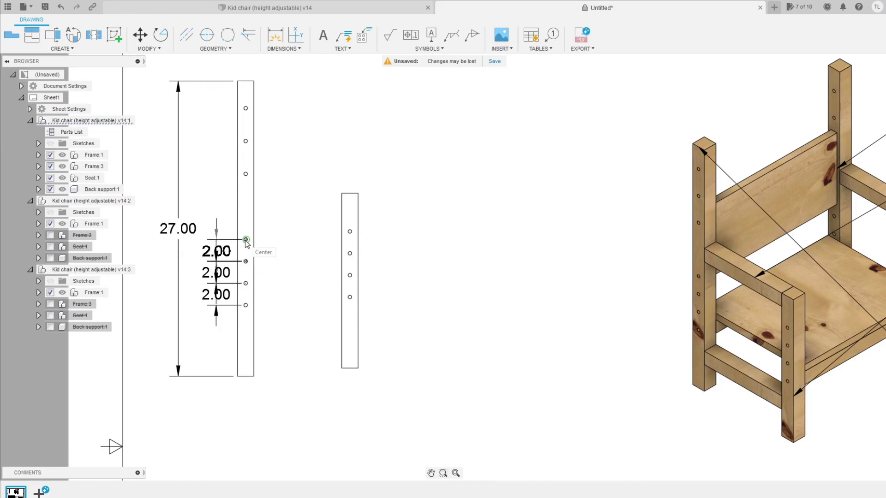
pyautogui.click(246, 174)
pyautogui.click(246, 140)
pyautogui.click(246, 108)
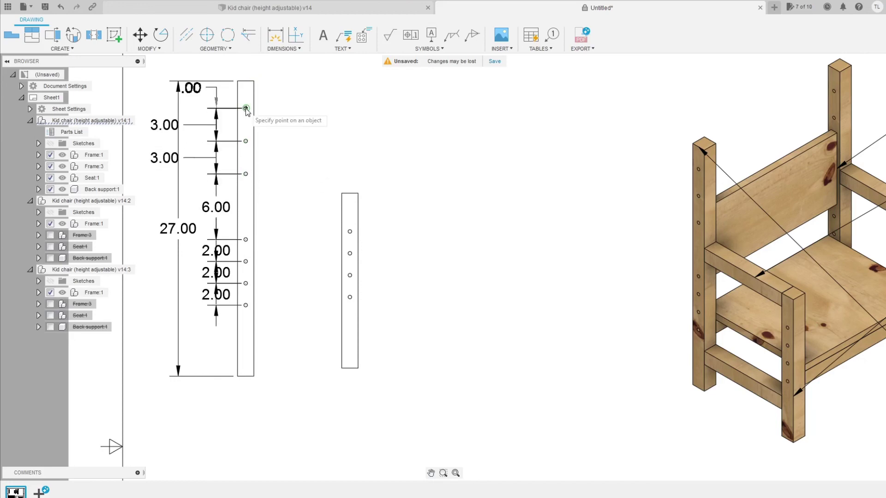
pyautogui.press('Escape')
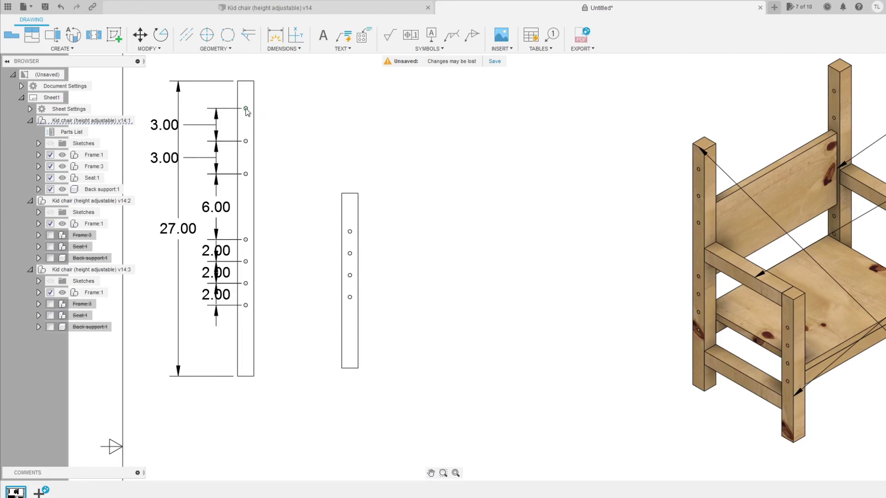
# Move the long post's overall length dimension farther left, clear of the chained hole-spacing dimensions
pyautogui.scroll(-1, 279, 286)
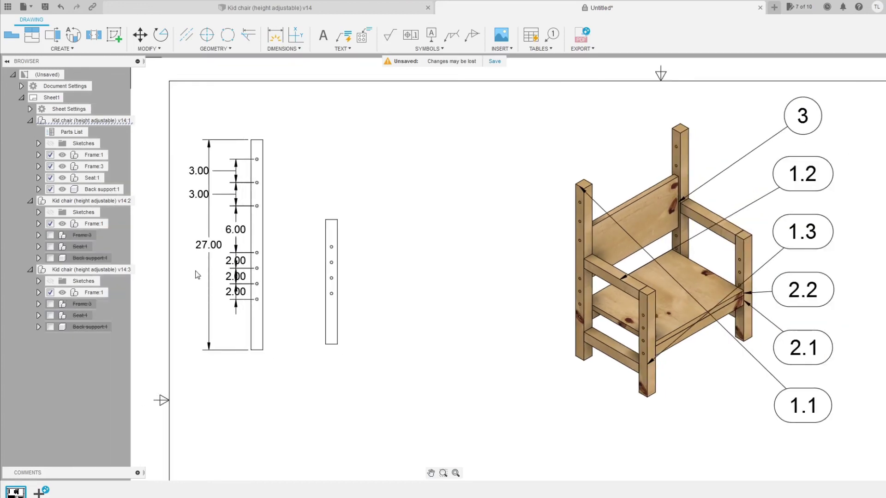
pyautogui.scroll(1, 207, 254)
pyautogui.moveTo(209, 240); pyautogui.dragTo(181, 239)
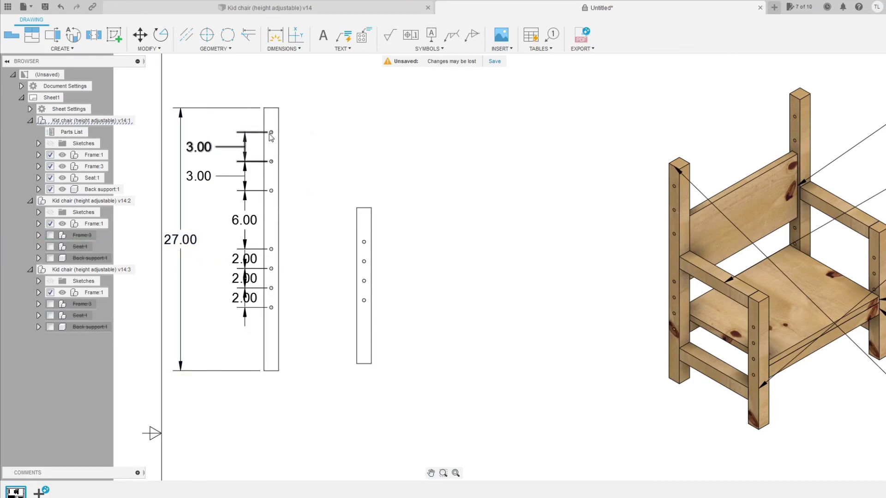
# Add a diameter dimension to the long post's topmost hole, placing its text to the upper right of the post
pyautogui.click(272, 48)
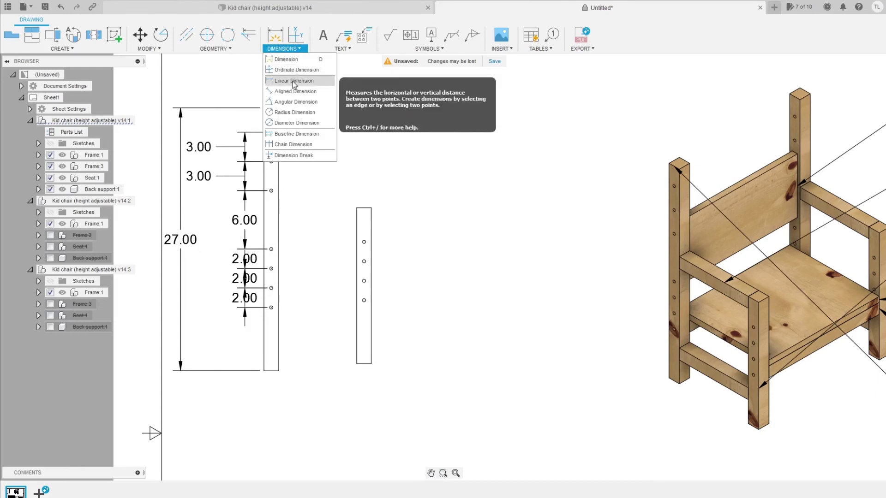
pyautogui.click(291, 123)
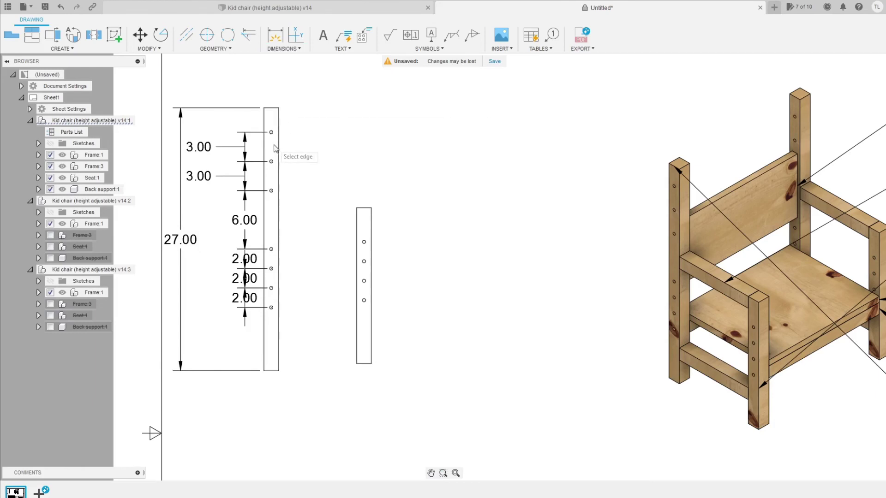
pyautogui.click(271, 134)
pyautogui.click(310, 115)
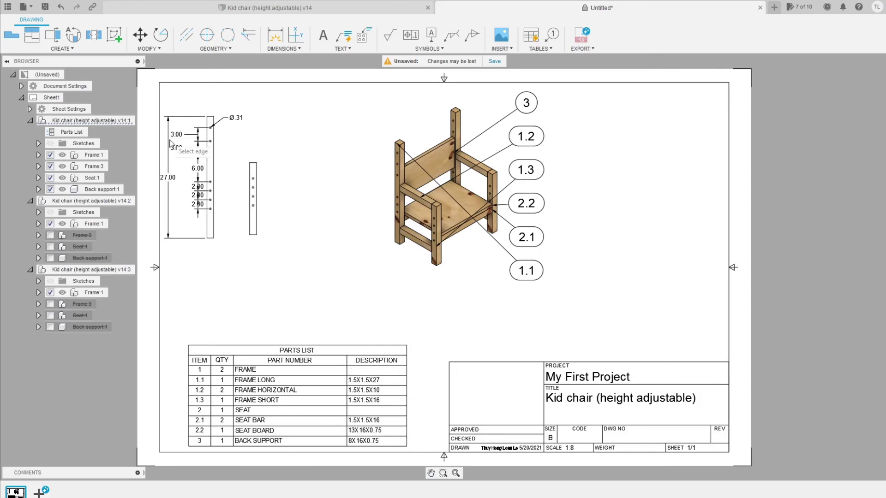
# In the chair design, open the properties of the Frame long:1 component and examine its Description entry
pyautogui.click(180, 8)
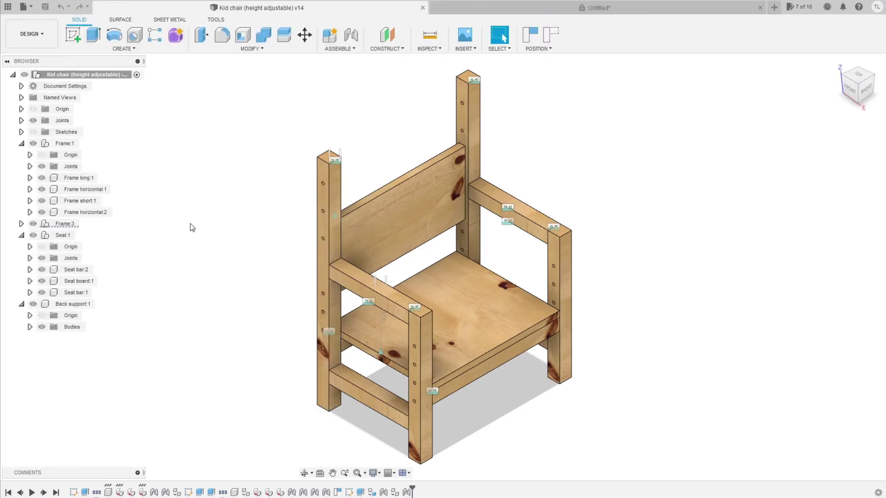
pyautogui.click(79, 178)
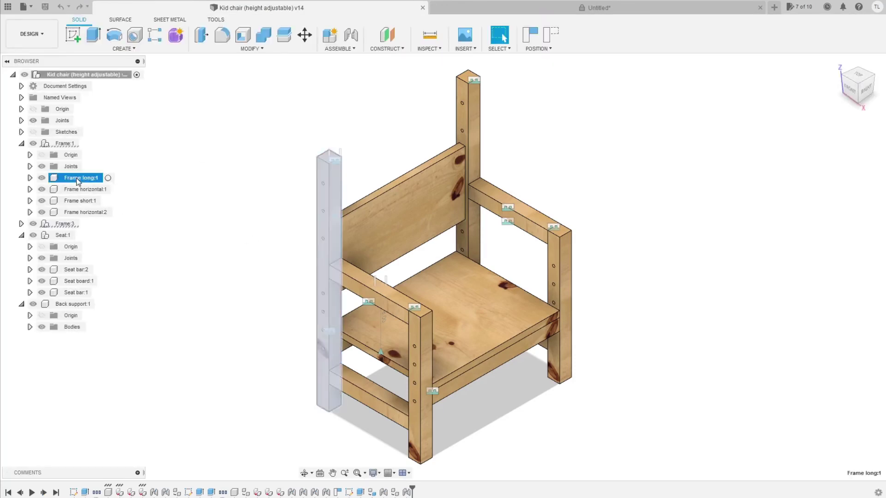
pyautogui.rightClick(320, 253)
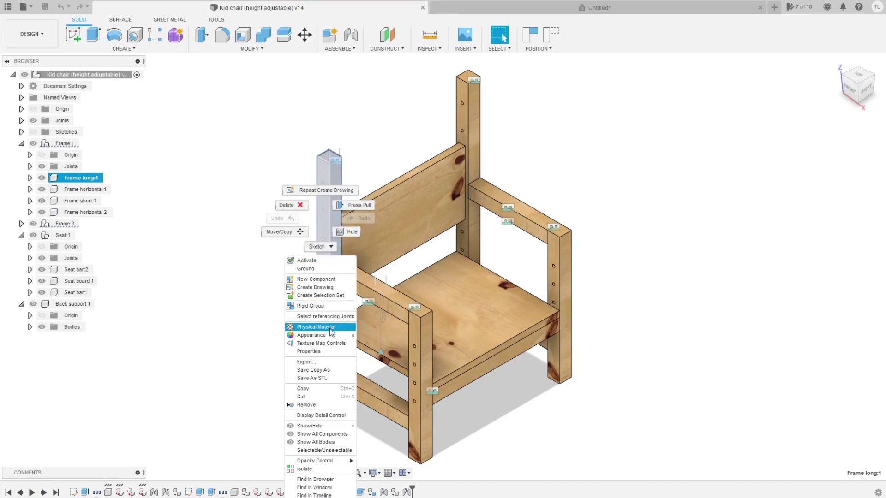
pyautogui.click(308, 352)
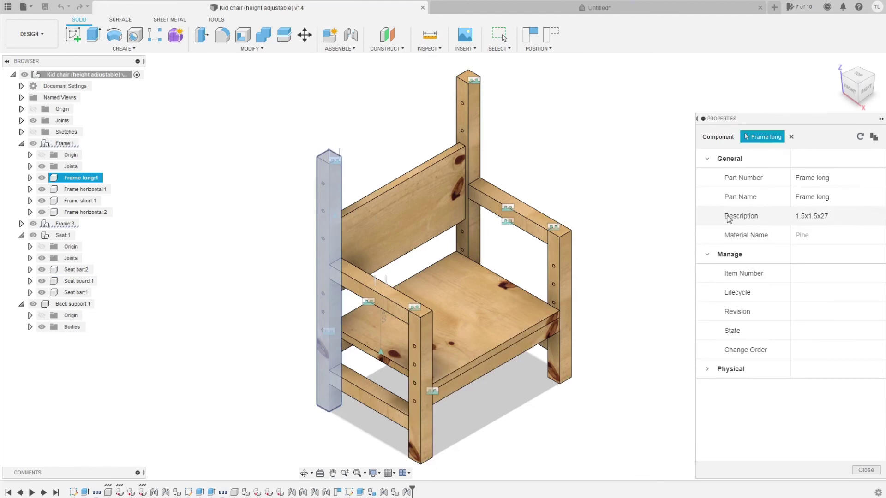
pyautogui.click(817, 219)
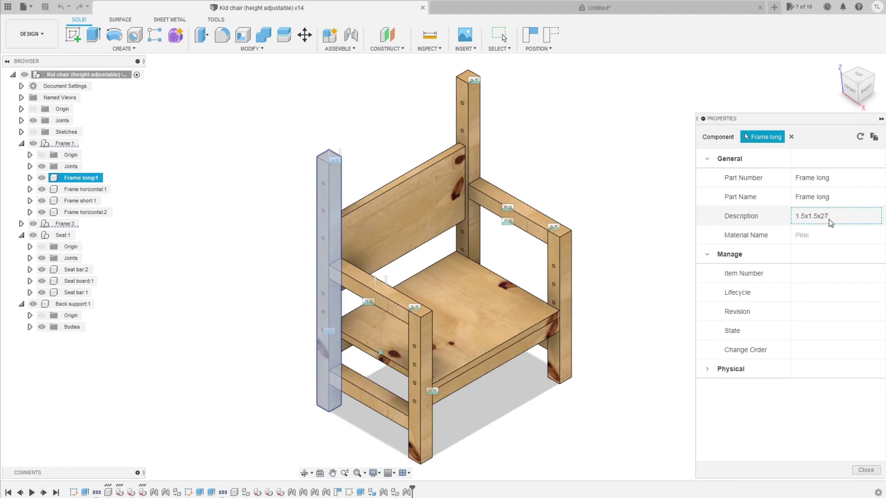
pyautogui.click(646, 182)
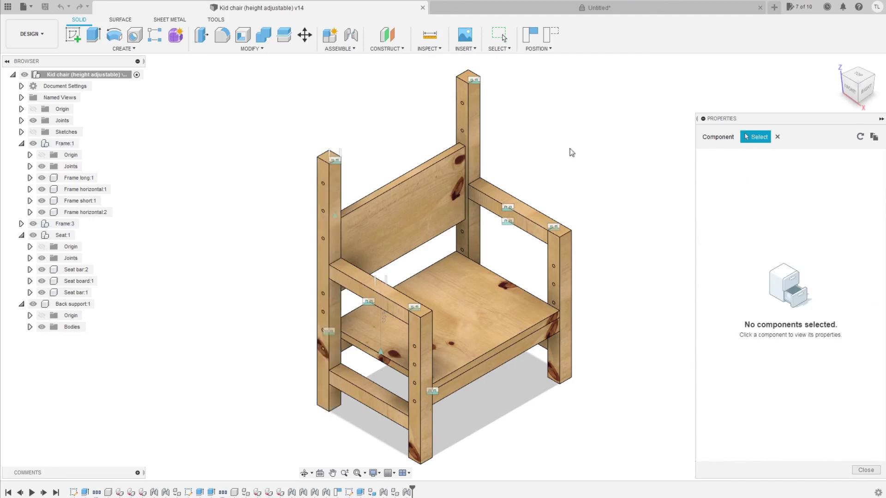
# Return to the drawing, move balloon 1.1 to the chair's upper left, and shift balloon 2.1 slightly upward
pyautogui.click(499, 14)
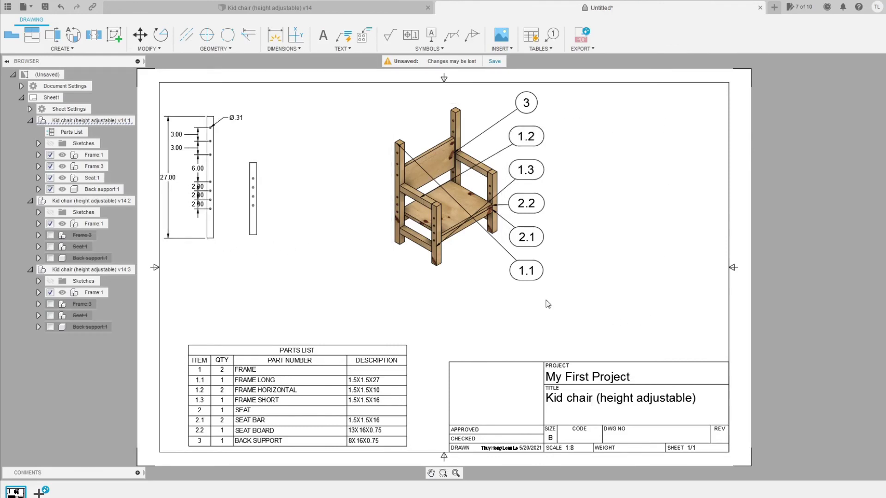
pyautogui.click(525, 273)
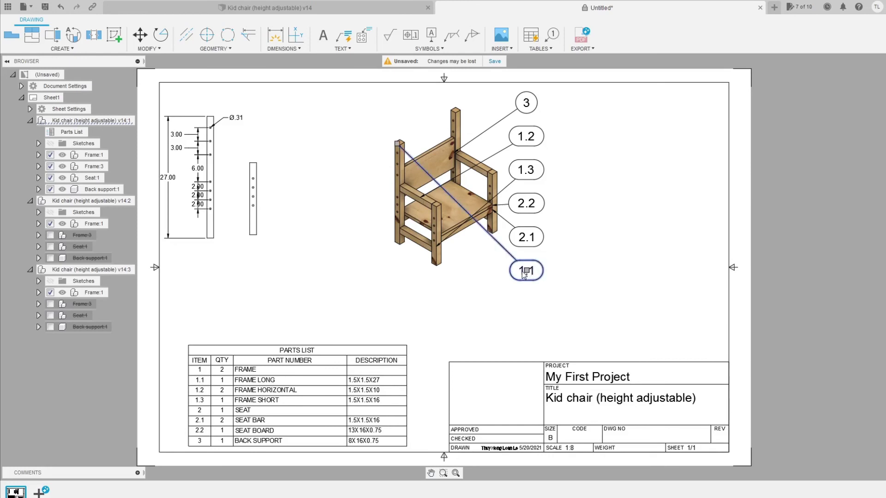
pyautogui.click(525, 271)
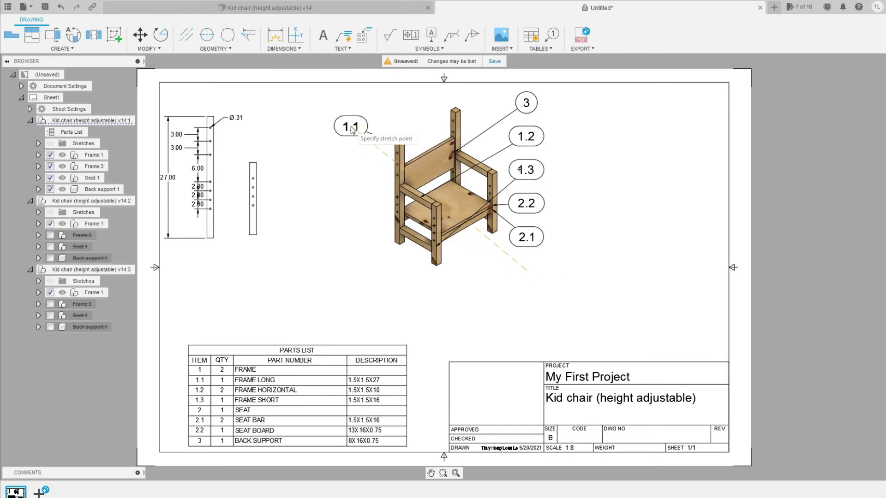
pyautogui.click(347, 121)
pyautogui.click(524, 238)
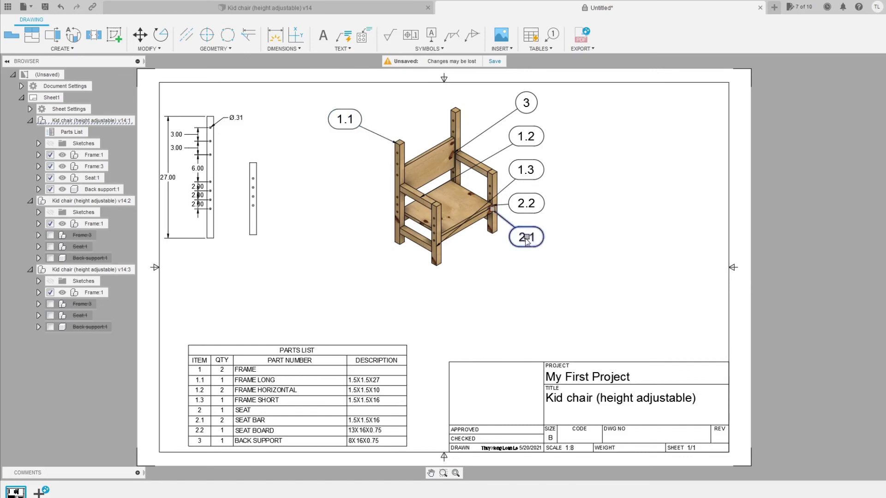
pyautogui.click(526, 238)
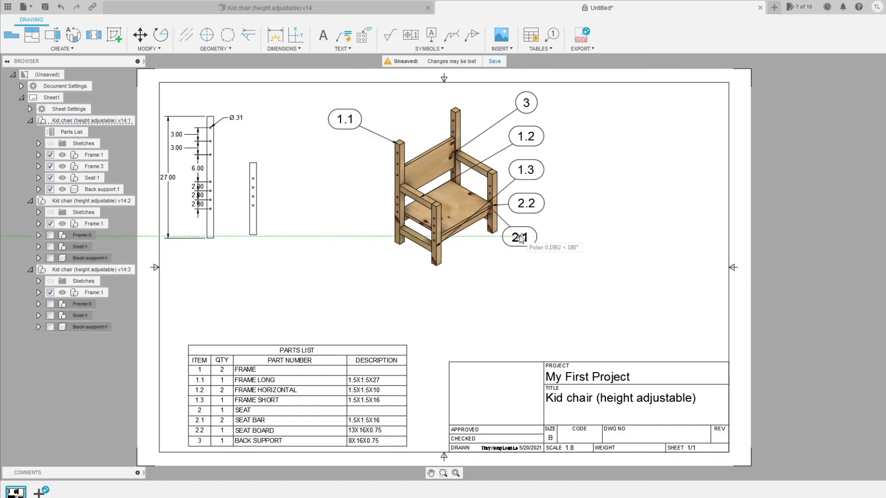
pyautogui.click(526, 233)
# Move balloons 1.2 and 1.3 to the left side of the chair, vertically aligned beneath balloon 1.1
pyautogui.click(533, 135)
pyautogui.click(527, 137)
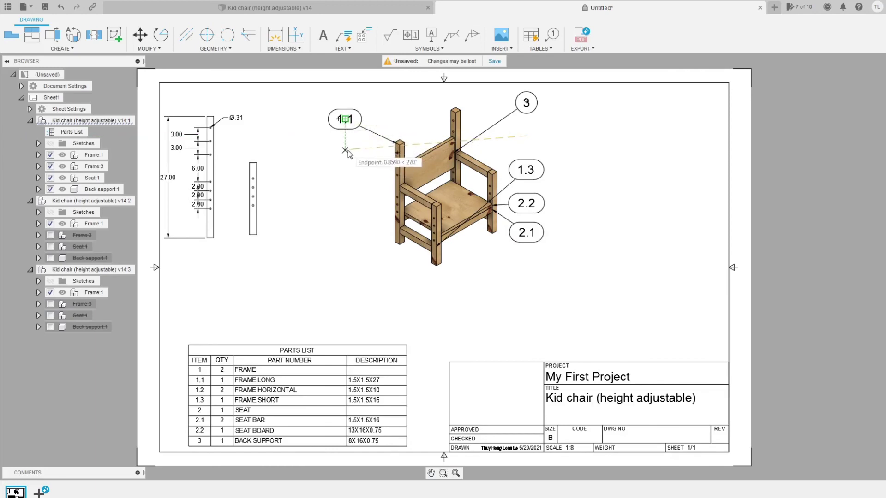
pyautogui.click(345, 164)
pyautogui.click(524, 205)
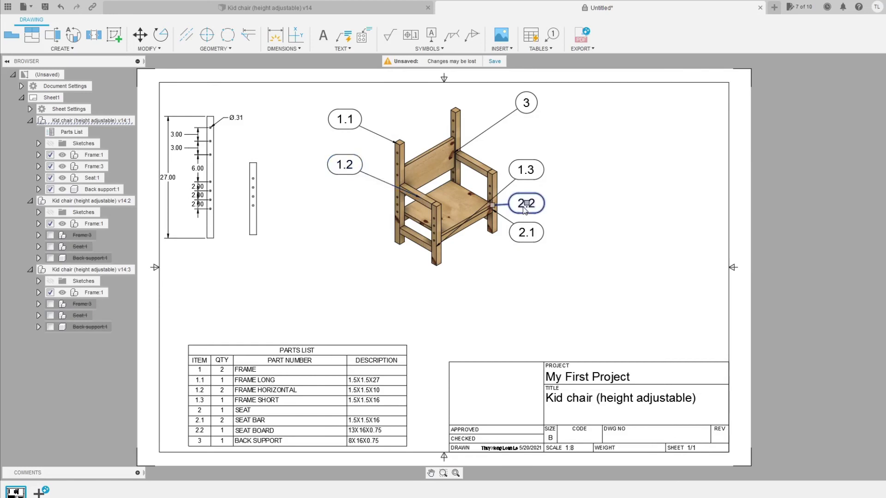
pyautogui.click(526, 170)
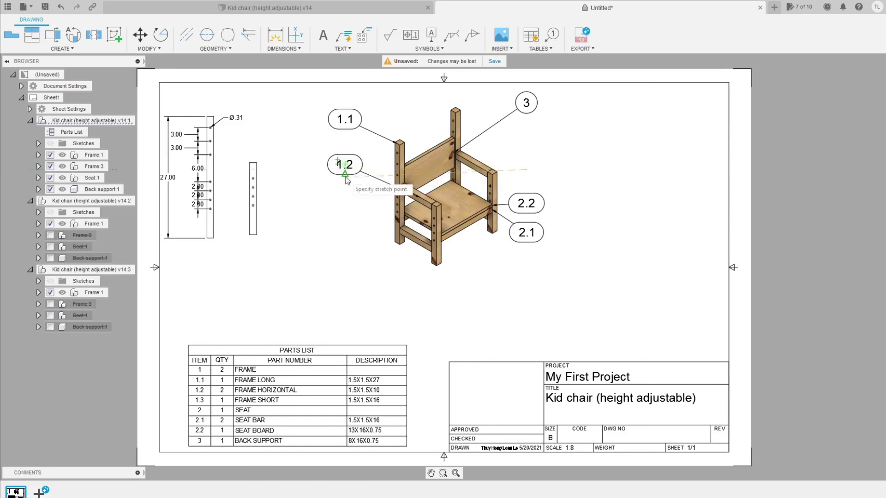
pyautogui.click(346, 239)
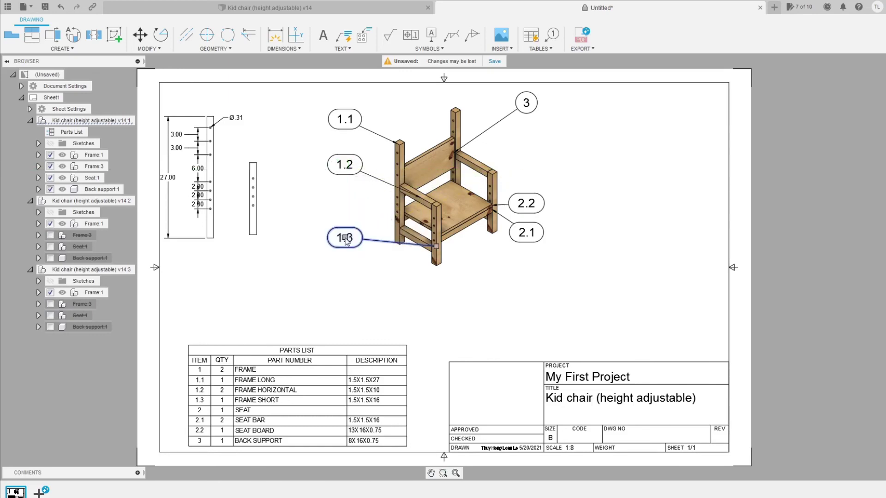
pyautogui.click(469, 295)
# Move balloon 2.2 higher on the right side of the chair and reposition balloon 2.1 beneath it
pyautogui.click(527, 206)
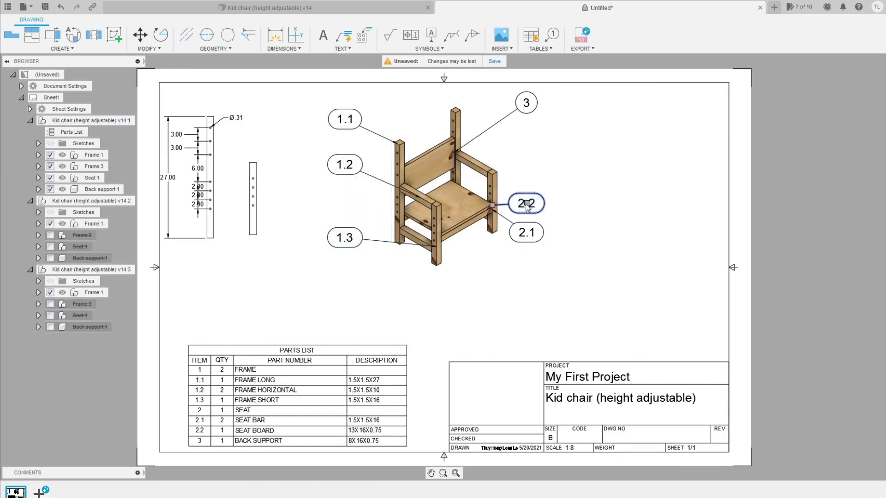
pyautogui.click(527, 203)
pyautogui.click(527, 158)
pyautogui.click(526, 233)
pyautogui.click(526, 232)
pyautogui.click(505, 204)
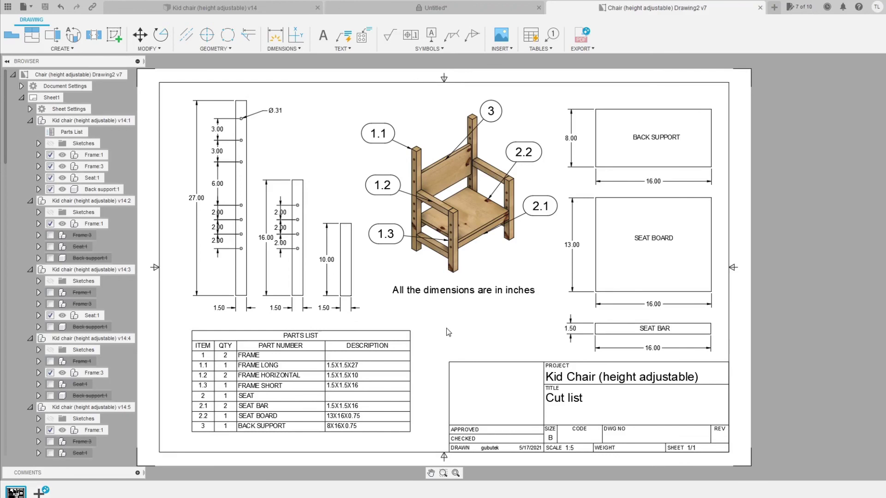
# Try to export the finished cut list drawing as a PDF
pyautogui.click(582, 49)
pyautogui.click(582, 60)
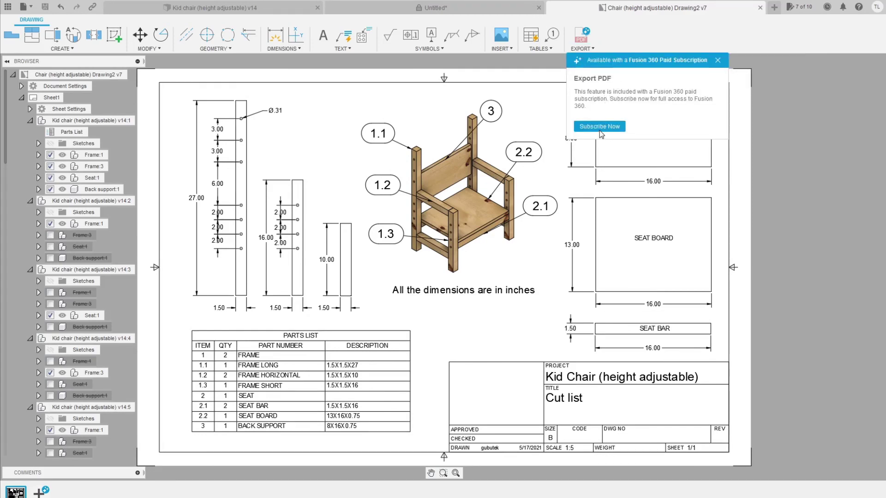
pyautogui.click(717, 60)
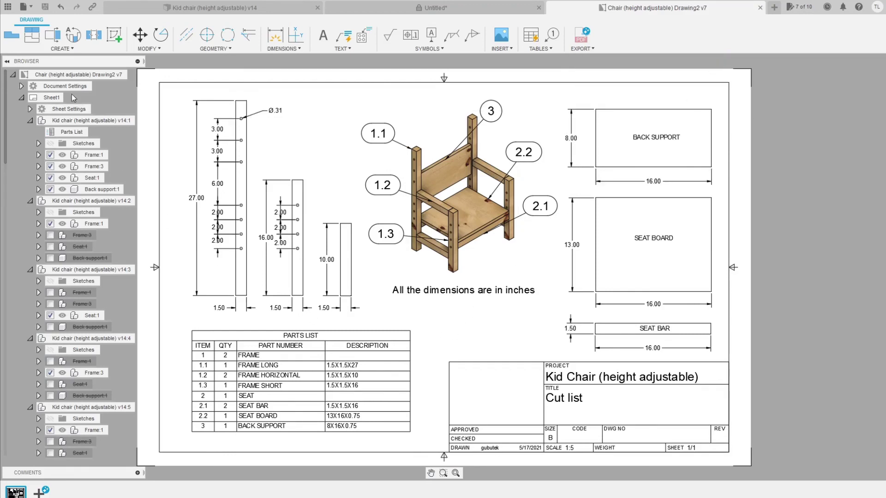
# Try to print the current sheet of the cut list drawing with the Microsoft XPS Document Writer, cancelling at the file-saving stage
pyautogui.click(30, 8)
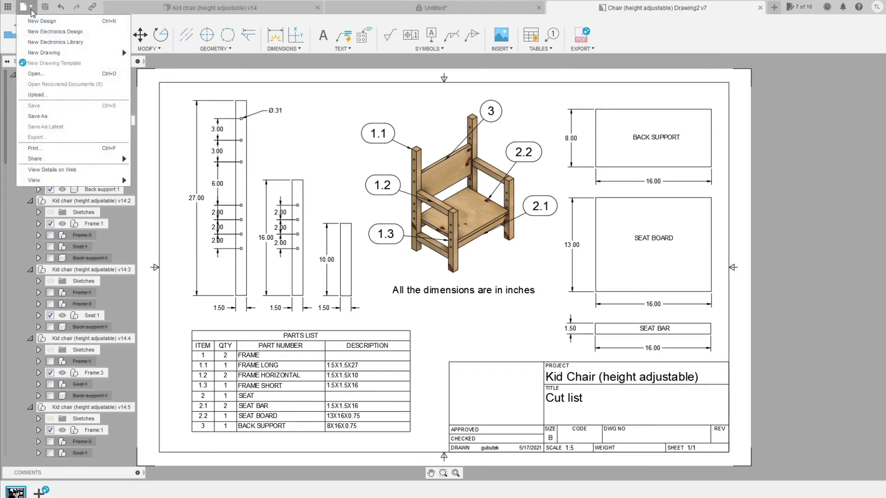
pyautogui.click(37, 148)
pyautogui.click(604, 97)
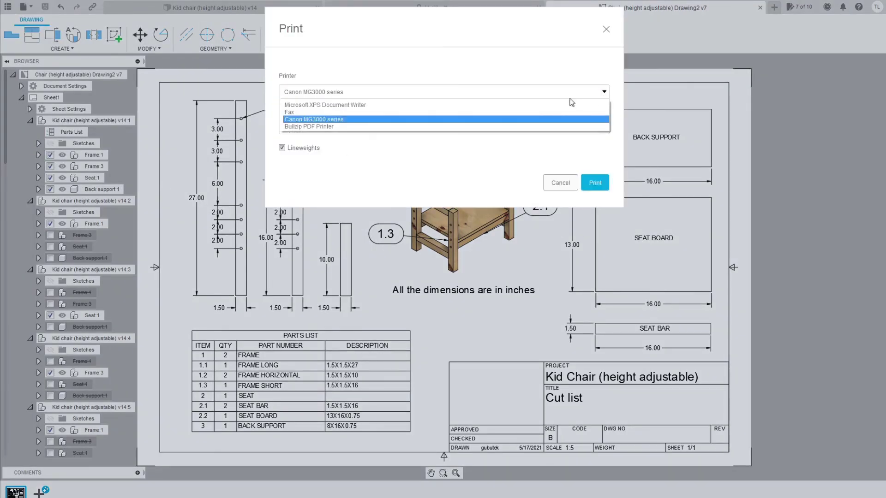
pyautogui.click(300, 106)
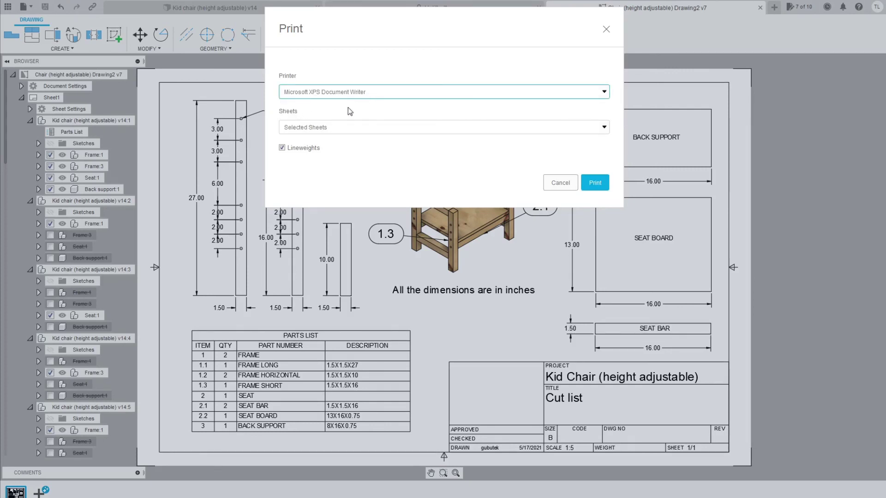
pyautogui.click(348, 130)
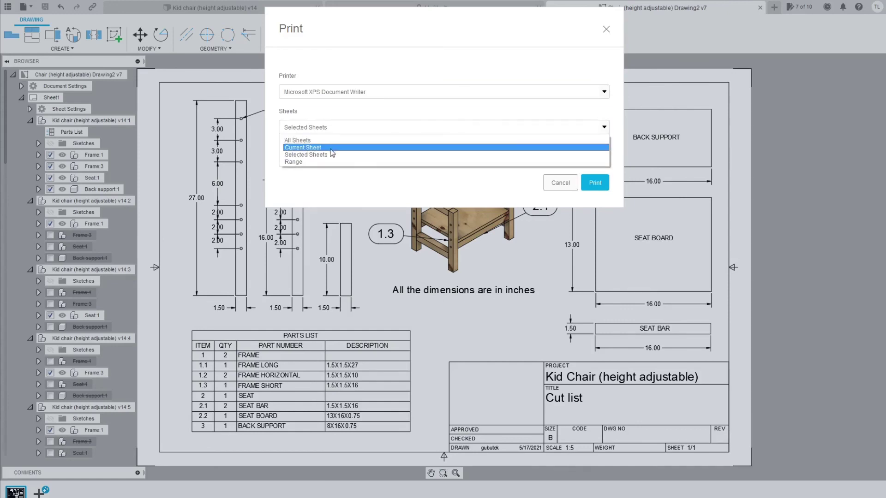
pyautogui.click(332, 148)
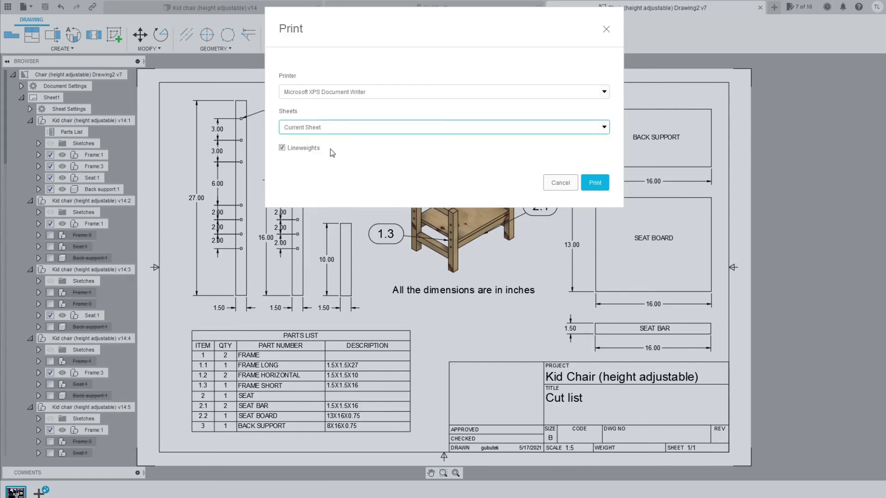
pyautogui.click(595, 184)
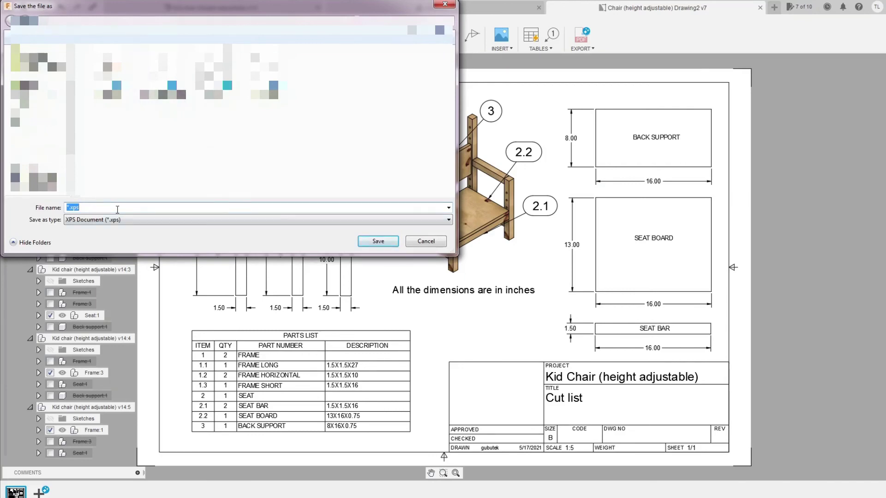
pyautogui.press('Escape')
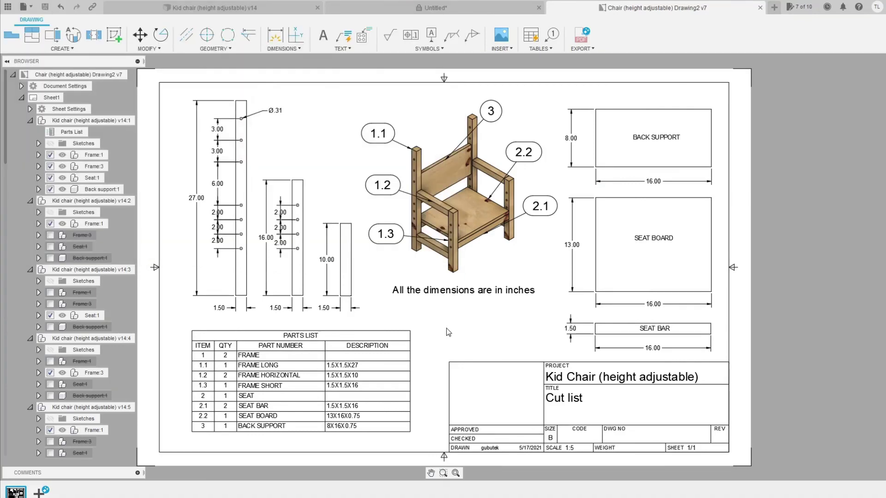